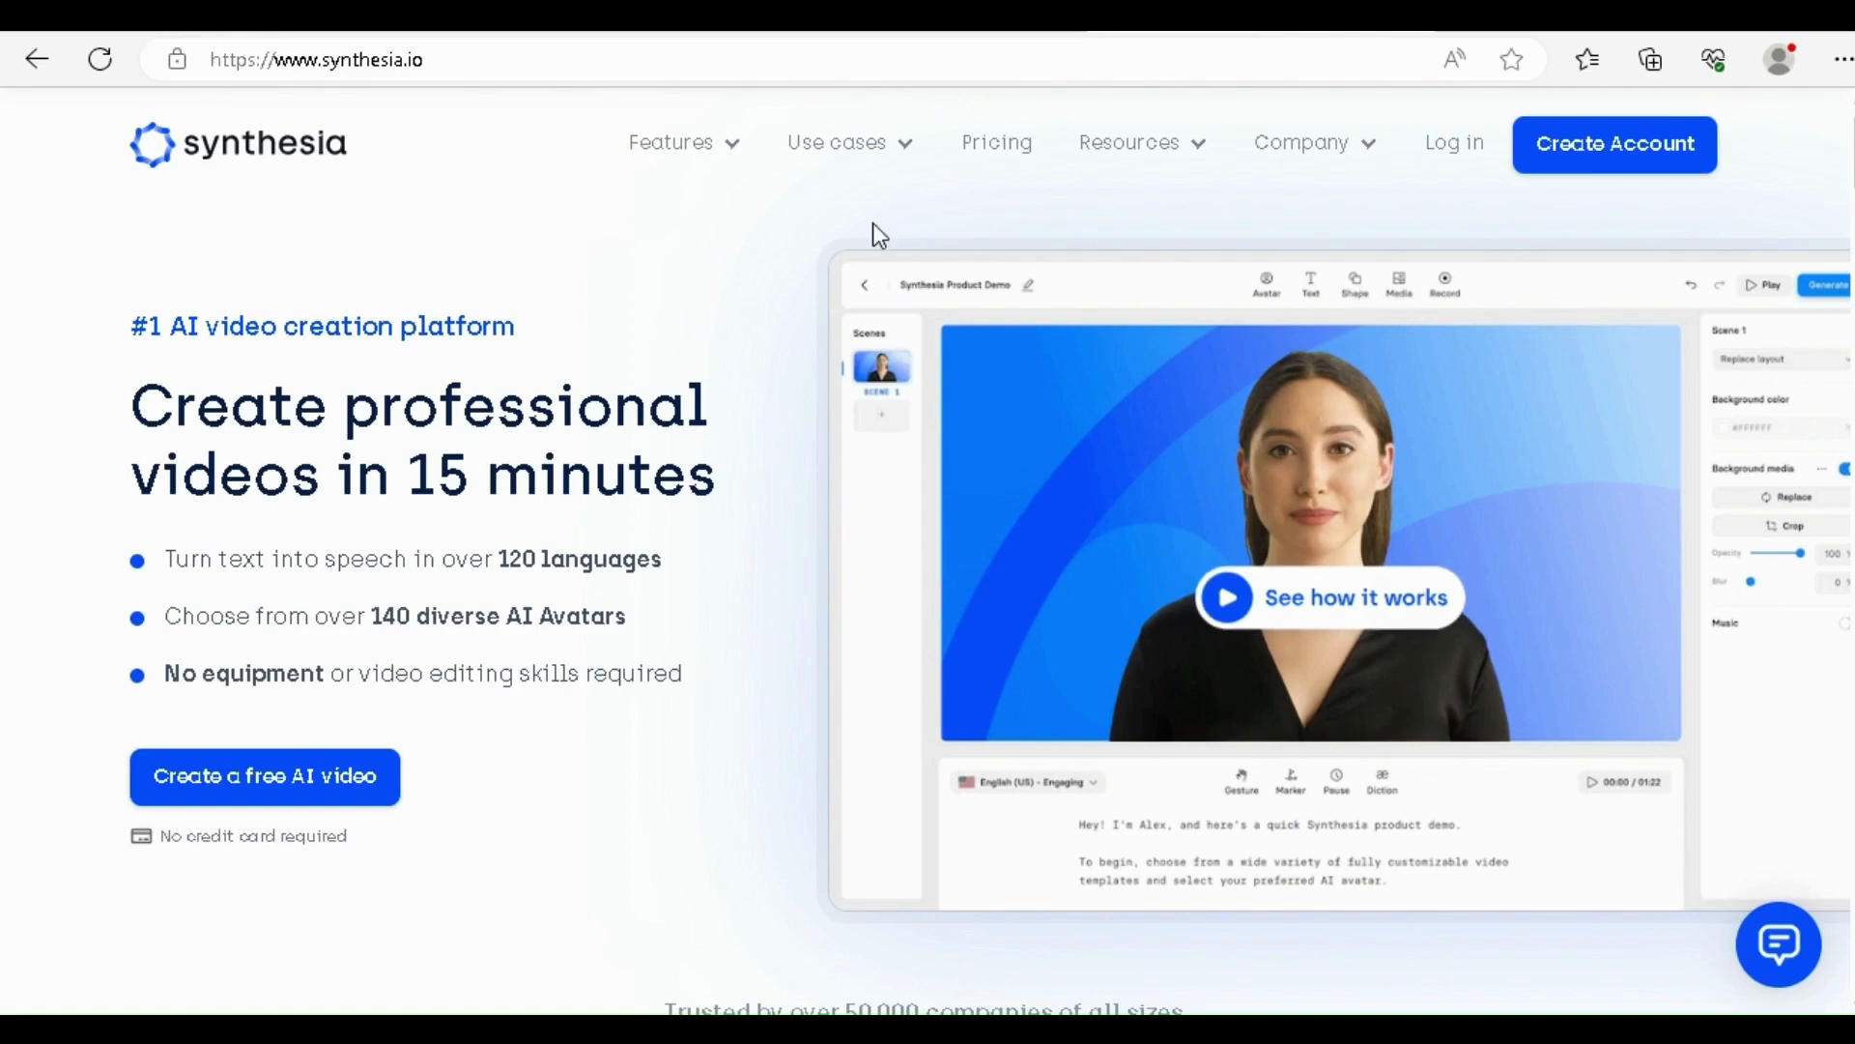
Open Synthesia's pricing page and compare the prices and included features of the Personal and Enterprise plans
{"action": "mouse_move", "coordinate": [737, 158]}
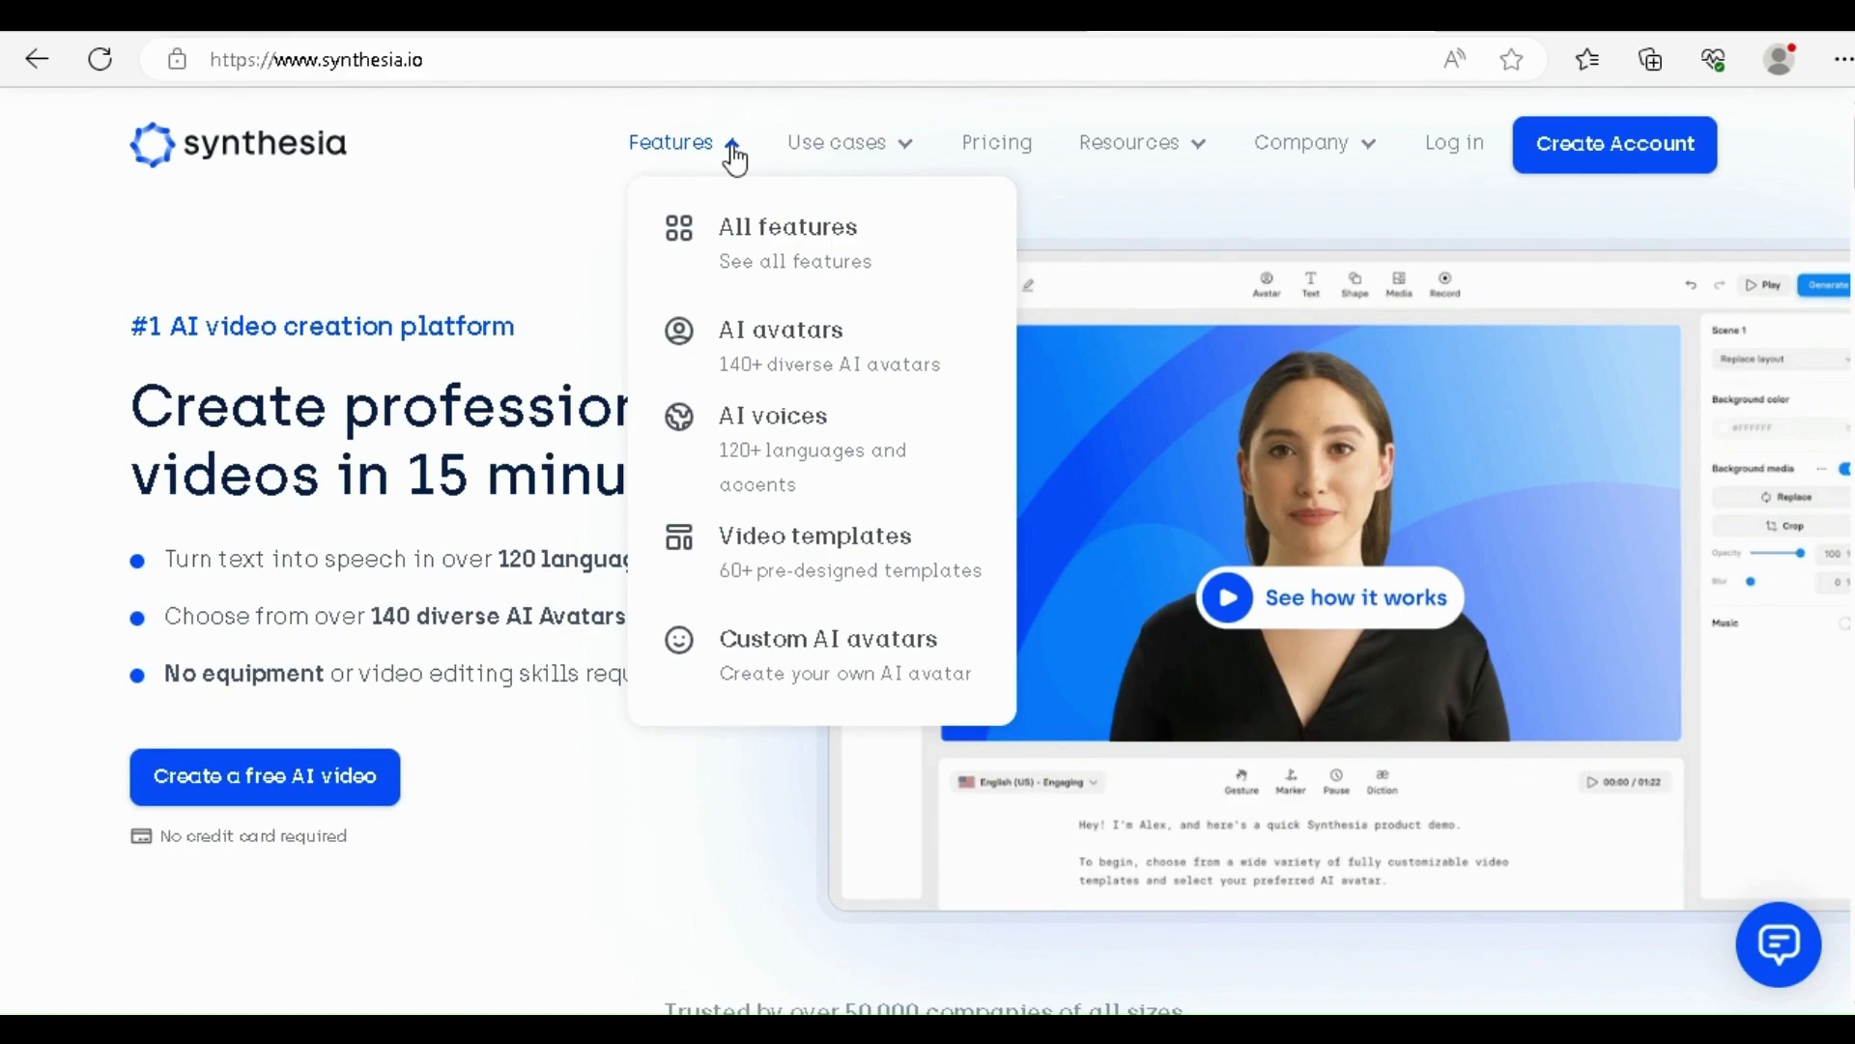
{"action": "mouse_move", "coordinate": [859, 155]}
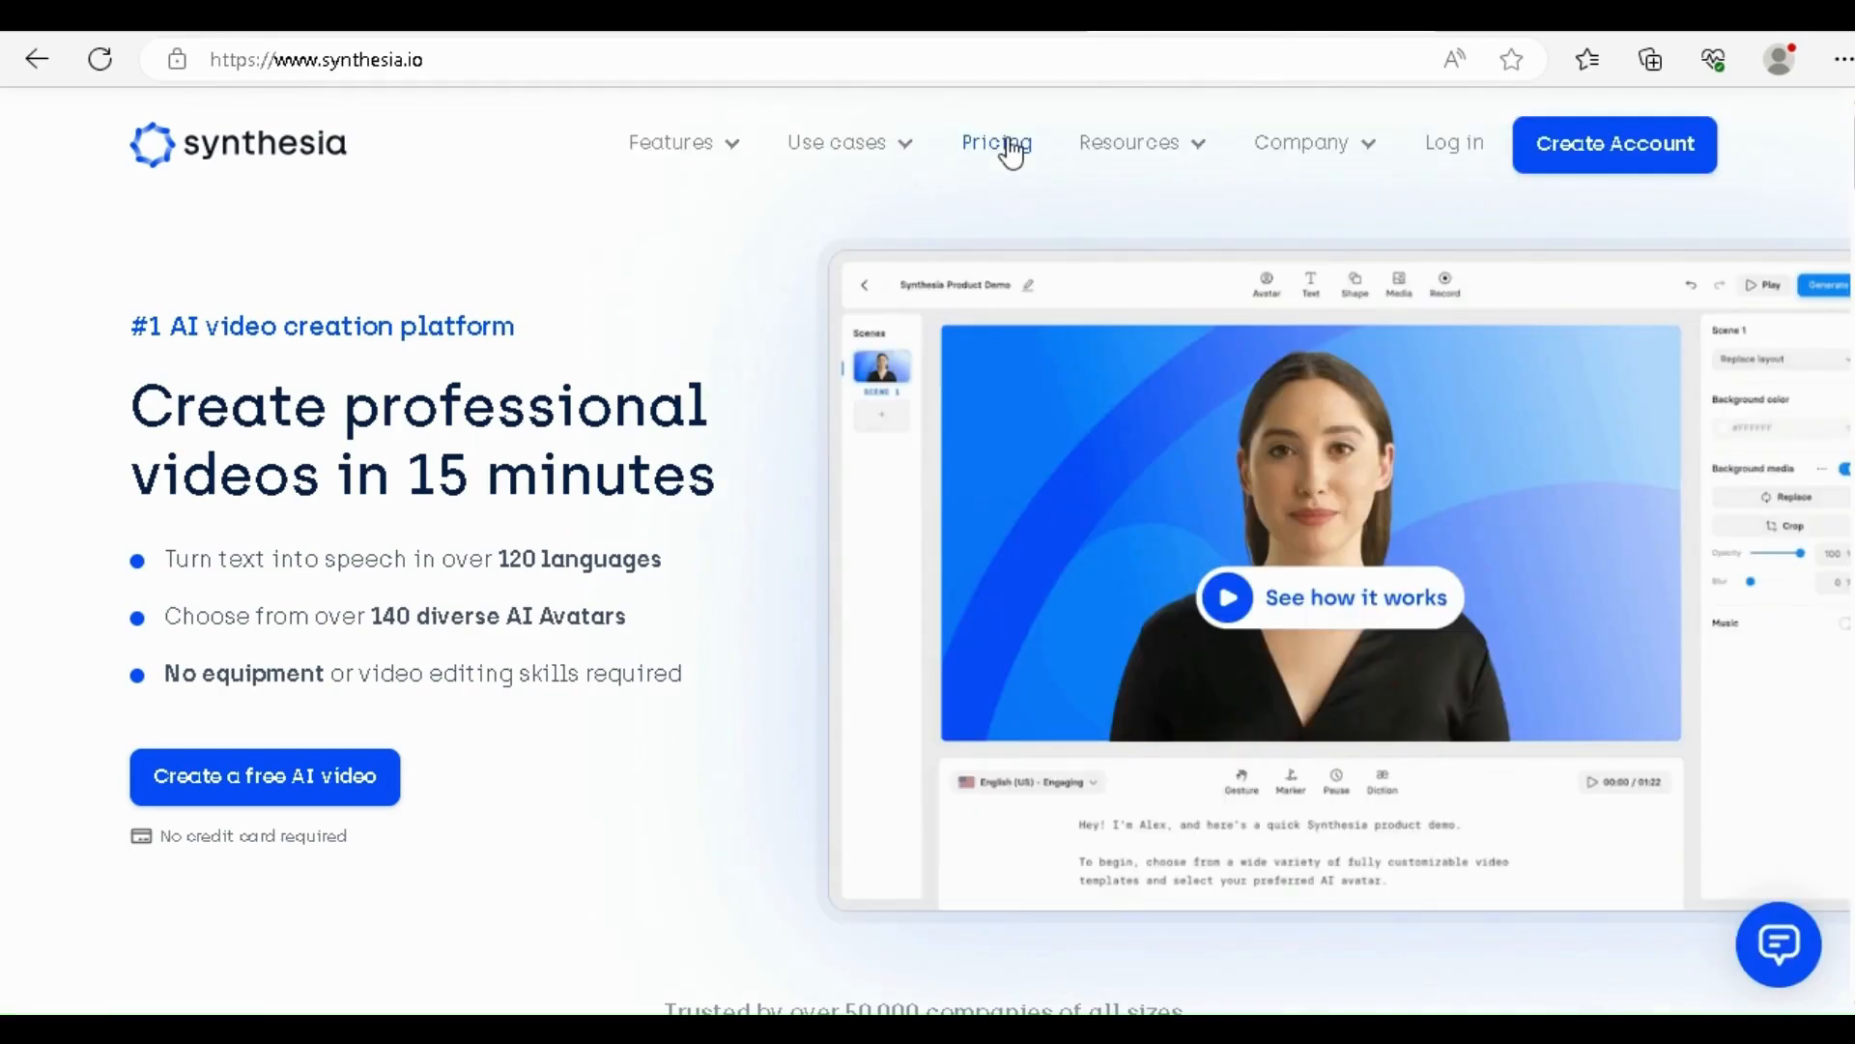
{"action": "left_click", "coordinate": [1008, 145]}
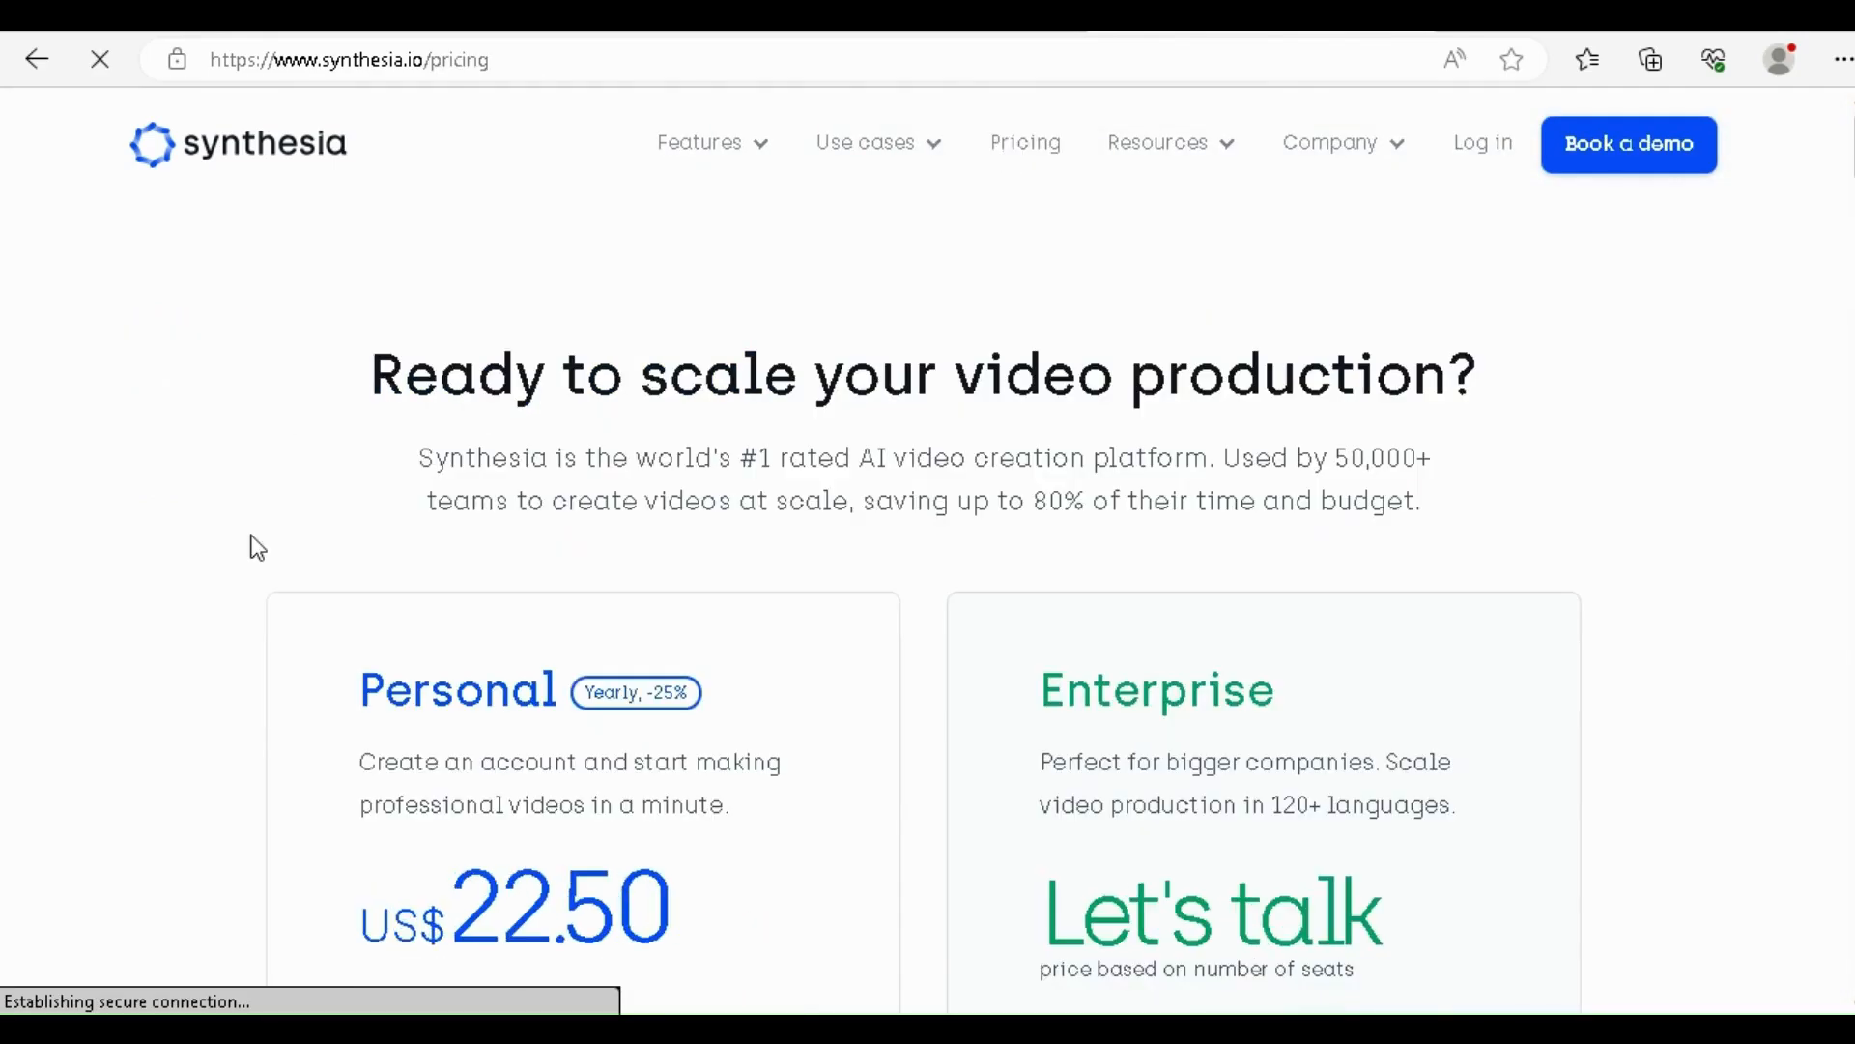
{"action": "scroll", "coordinate": [257, 548], "scroll_direction": "down", "scroll_amount": 2}
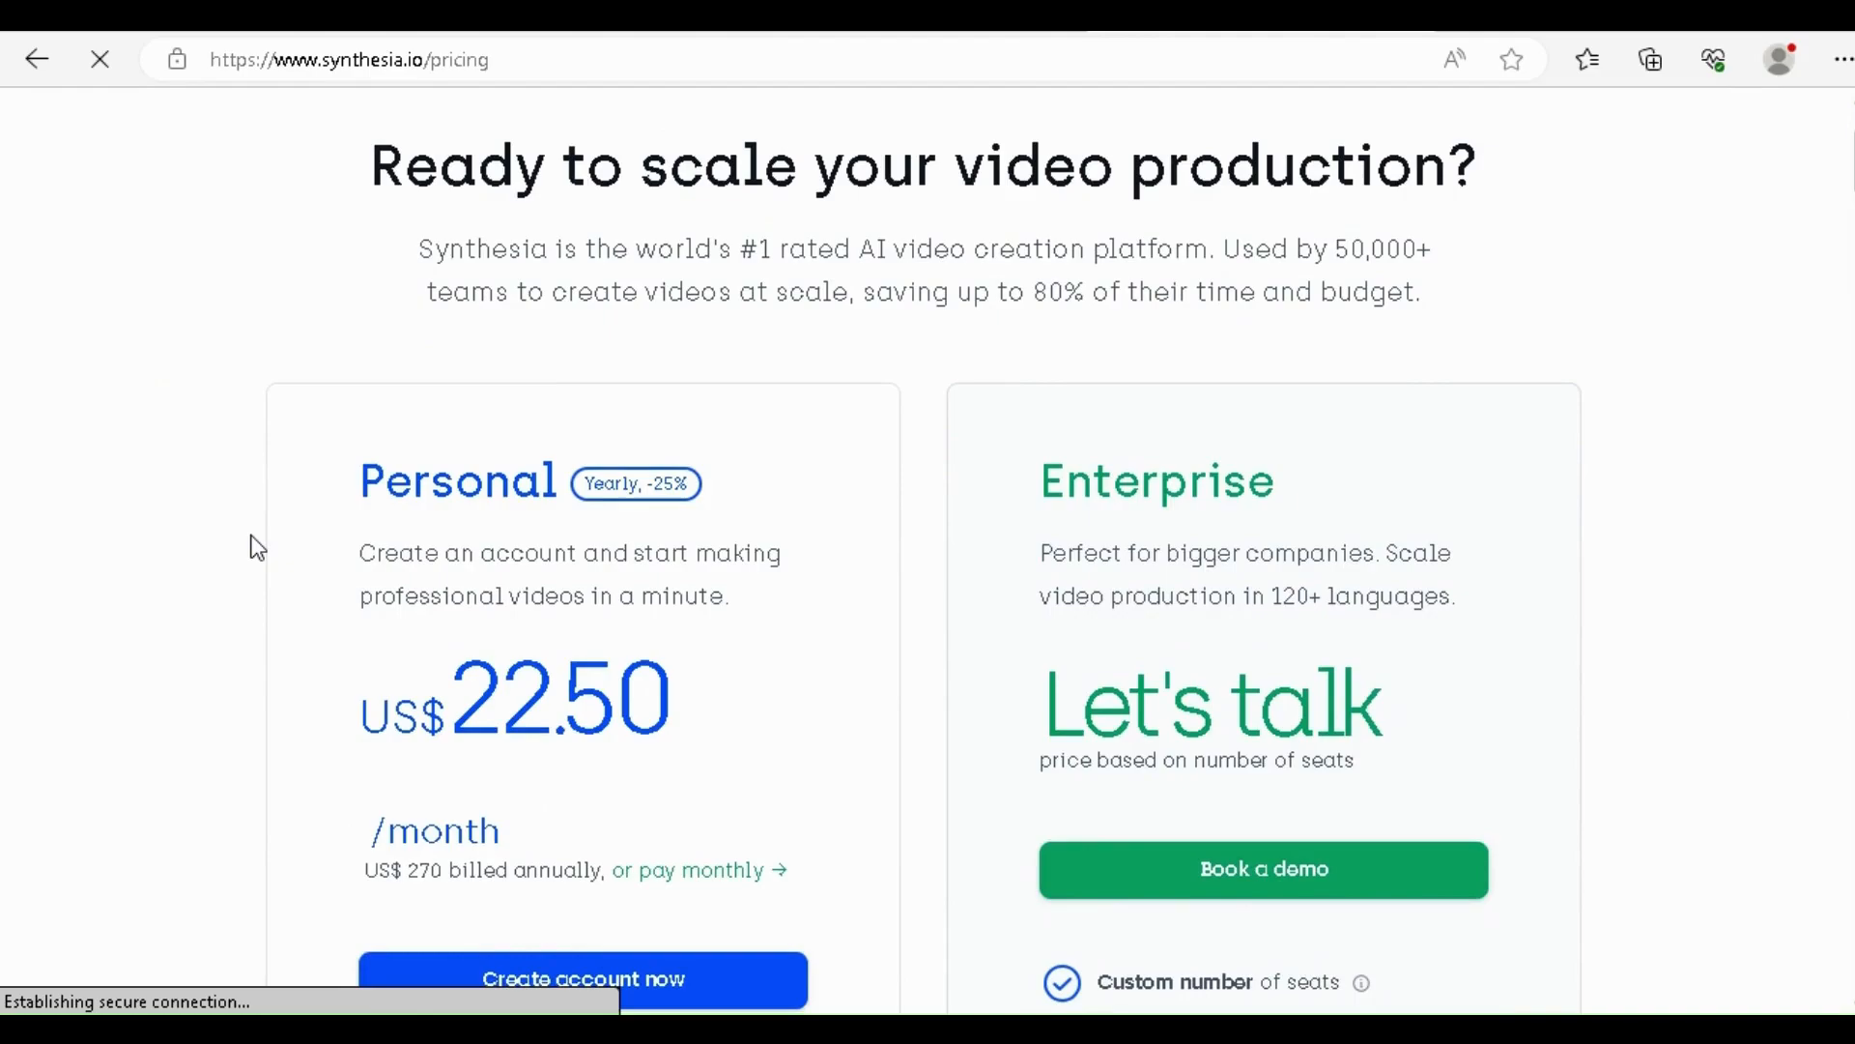
{"action": "scroll", "coordinate": [257, 548], "scroll_direction": "down", "scroll_amount": 1}
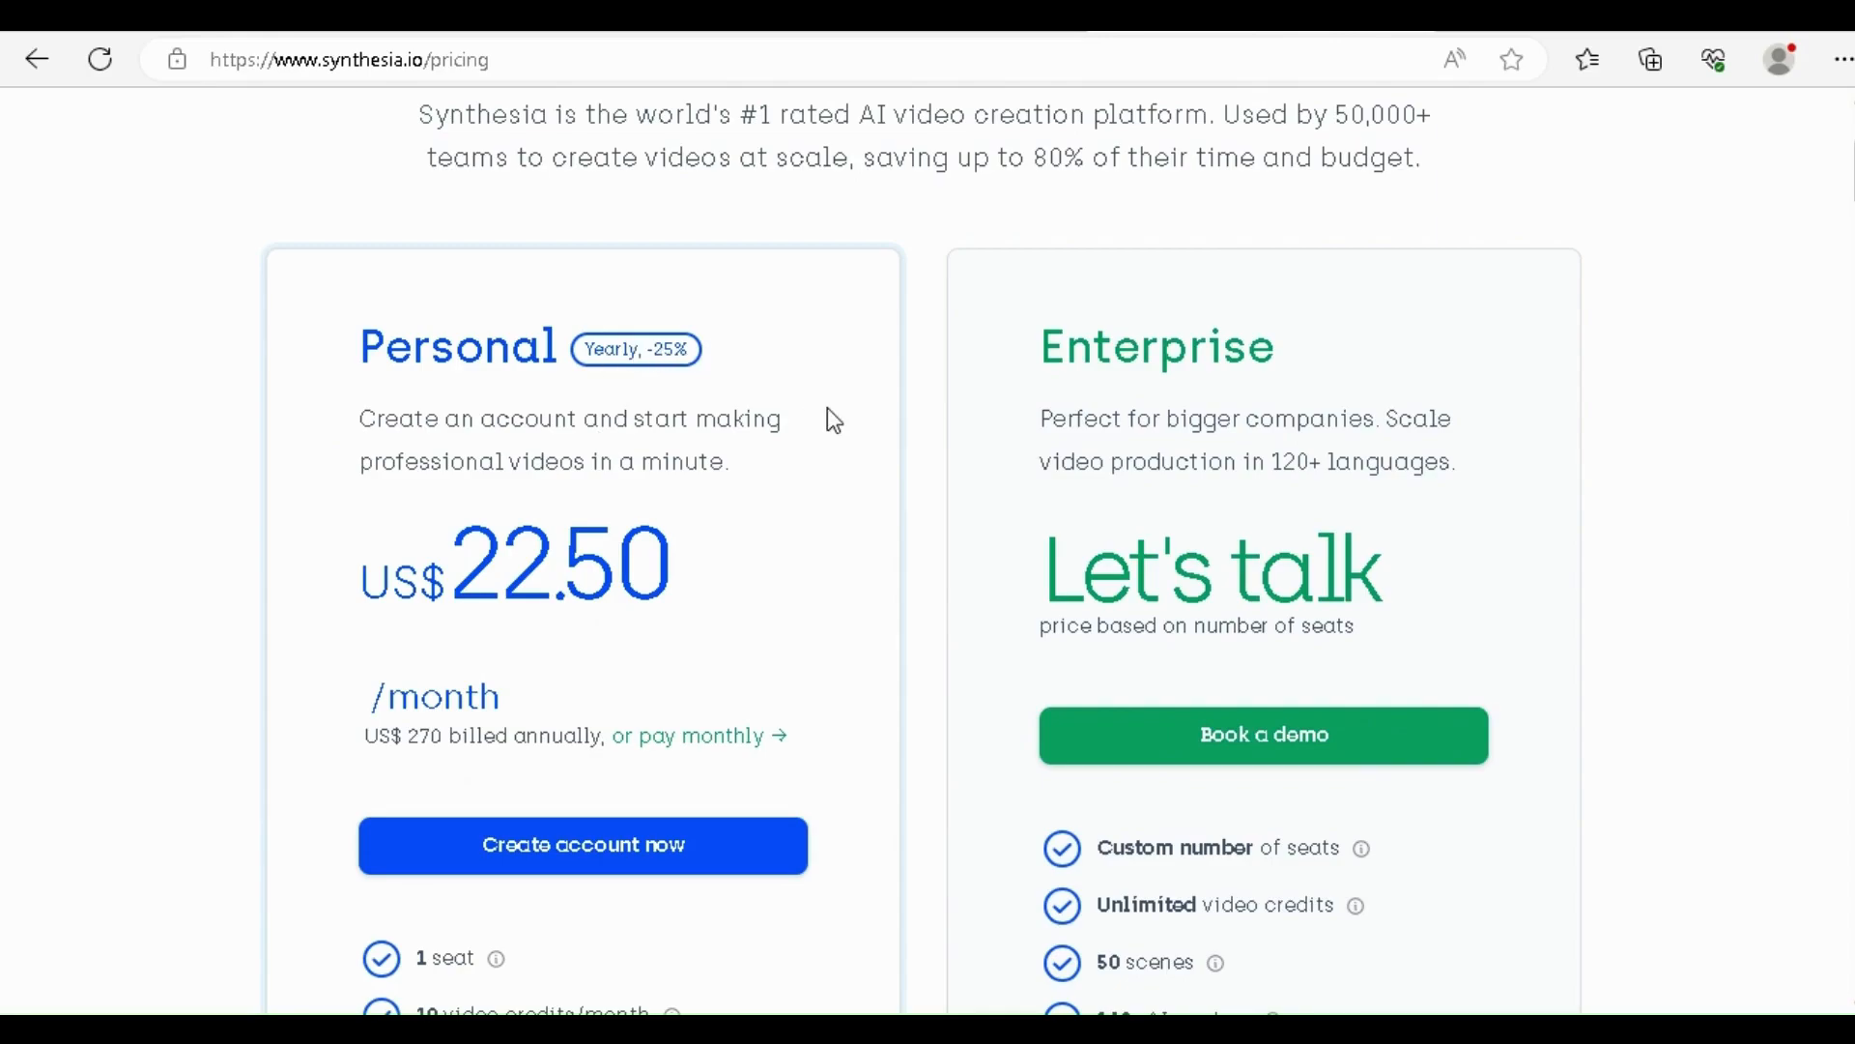
{"action": "scroll", "coordinate": [828, 408], "scroll_direction": "down", "scroll_amount": 5}
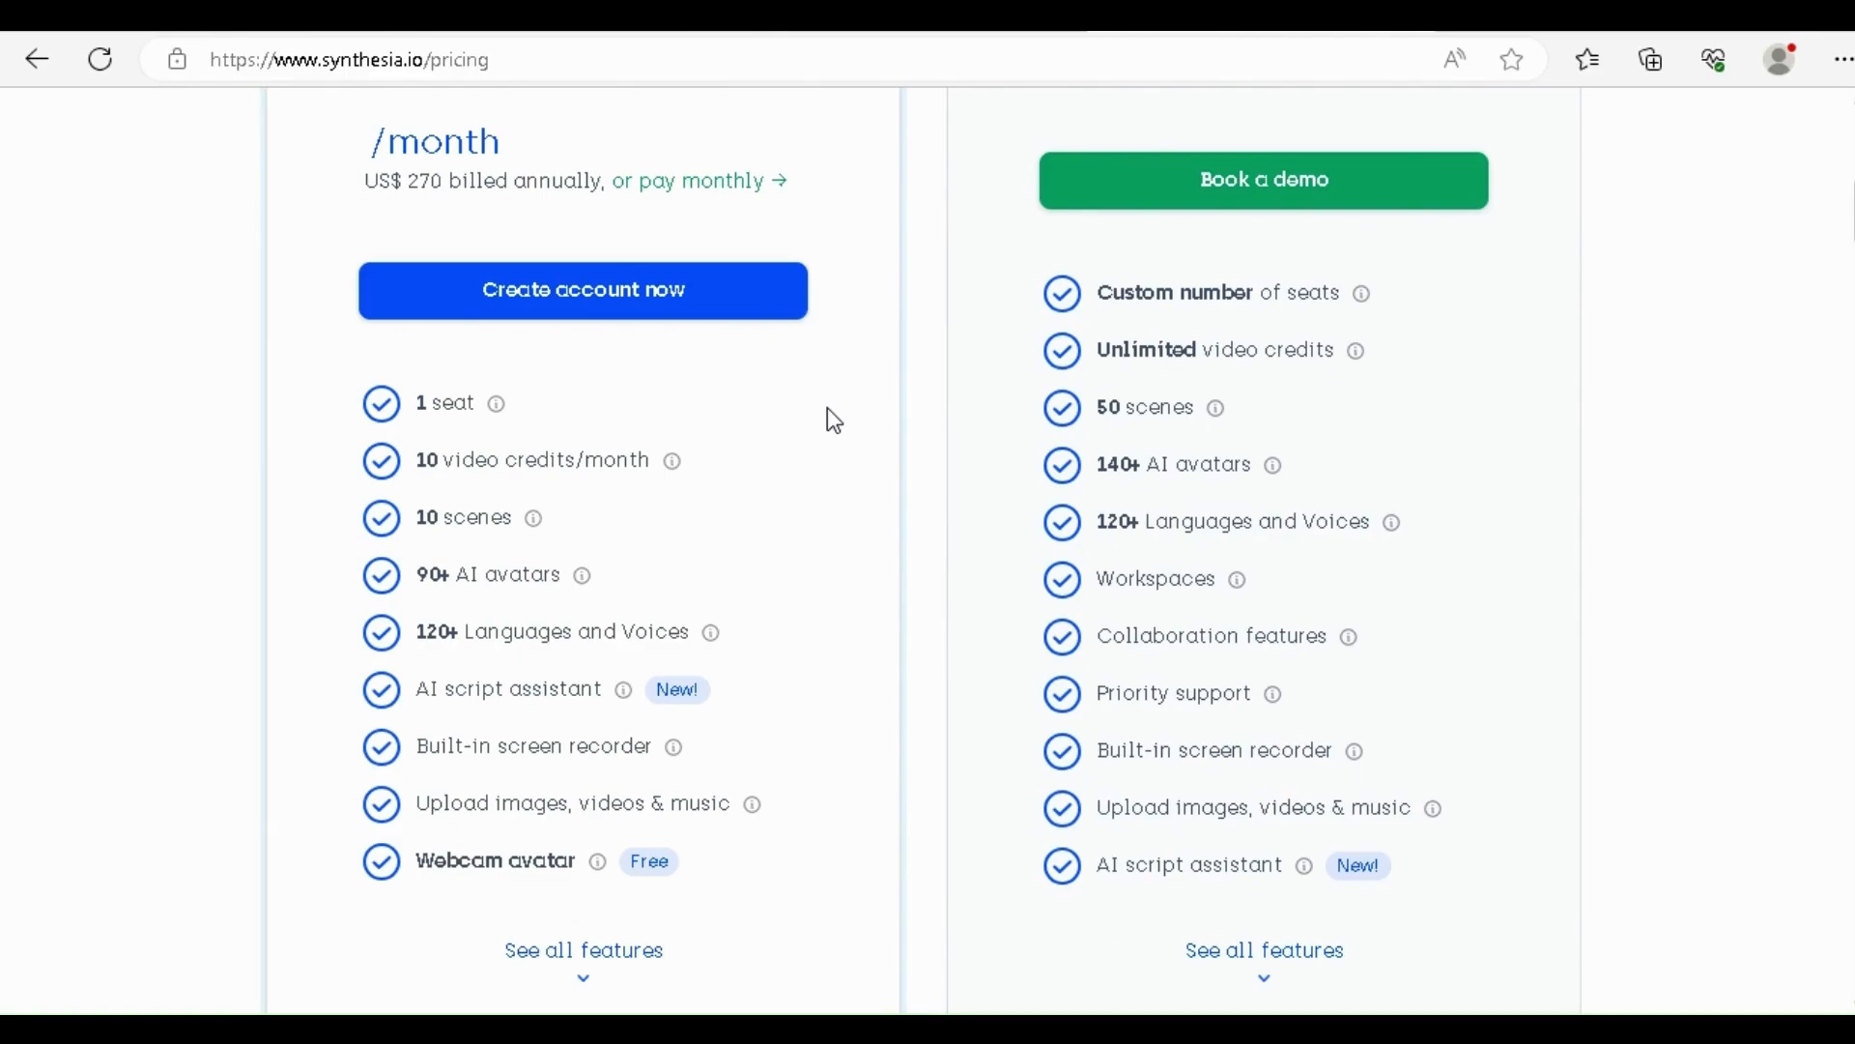
{"action": "scroll", "coordinate": [827, 408], "scroll_direction": "up", "scroll_amount": 4}
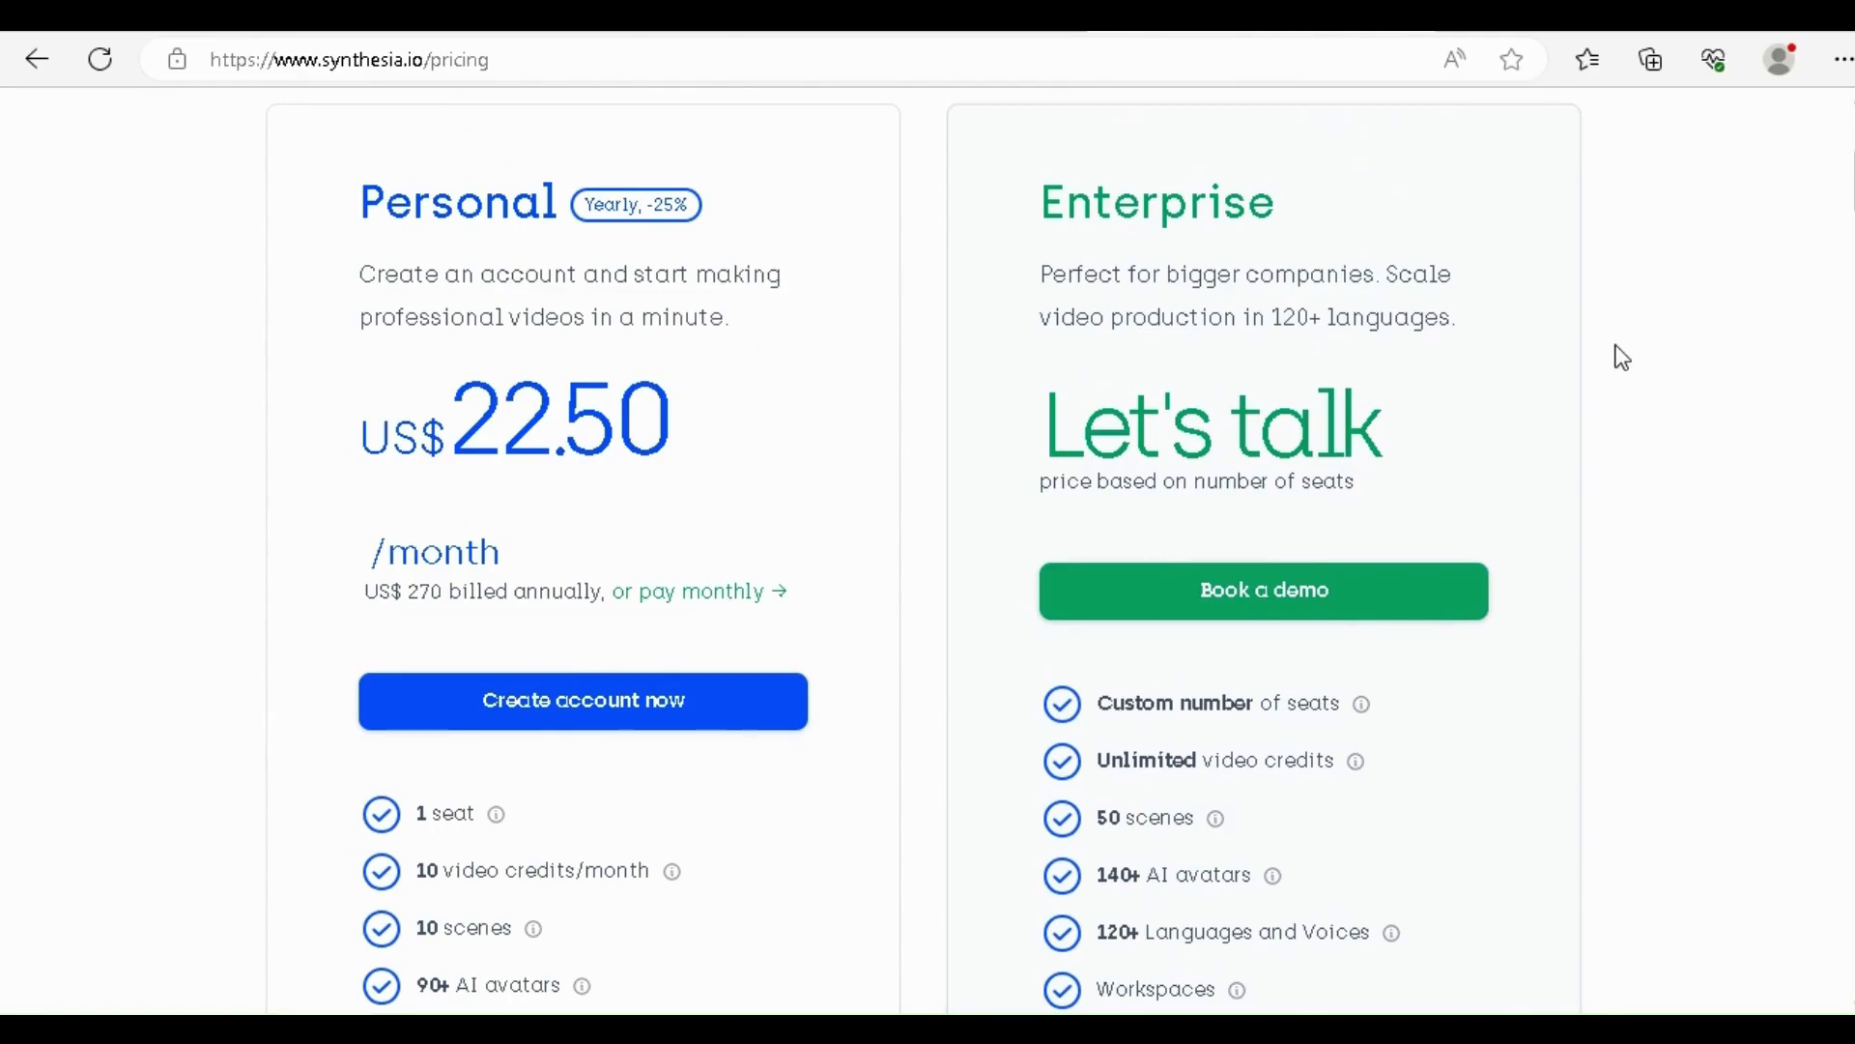
{"action": "scroll", "coordinate": [1623, 358], "scroll_direction": "down", "scroll_amount": 3}
{"action": "scroll", "coordinate": [1622, 358], "scroll_direction": "down", "scroll_amount": 5}
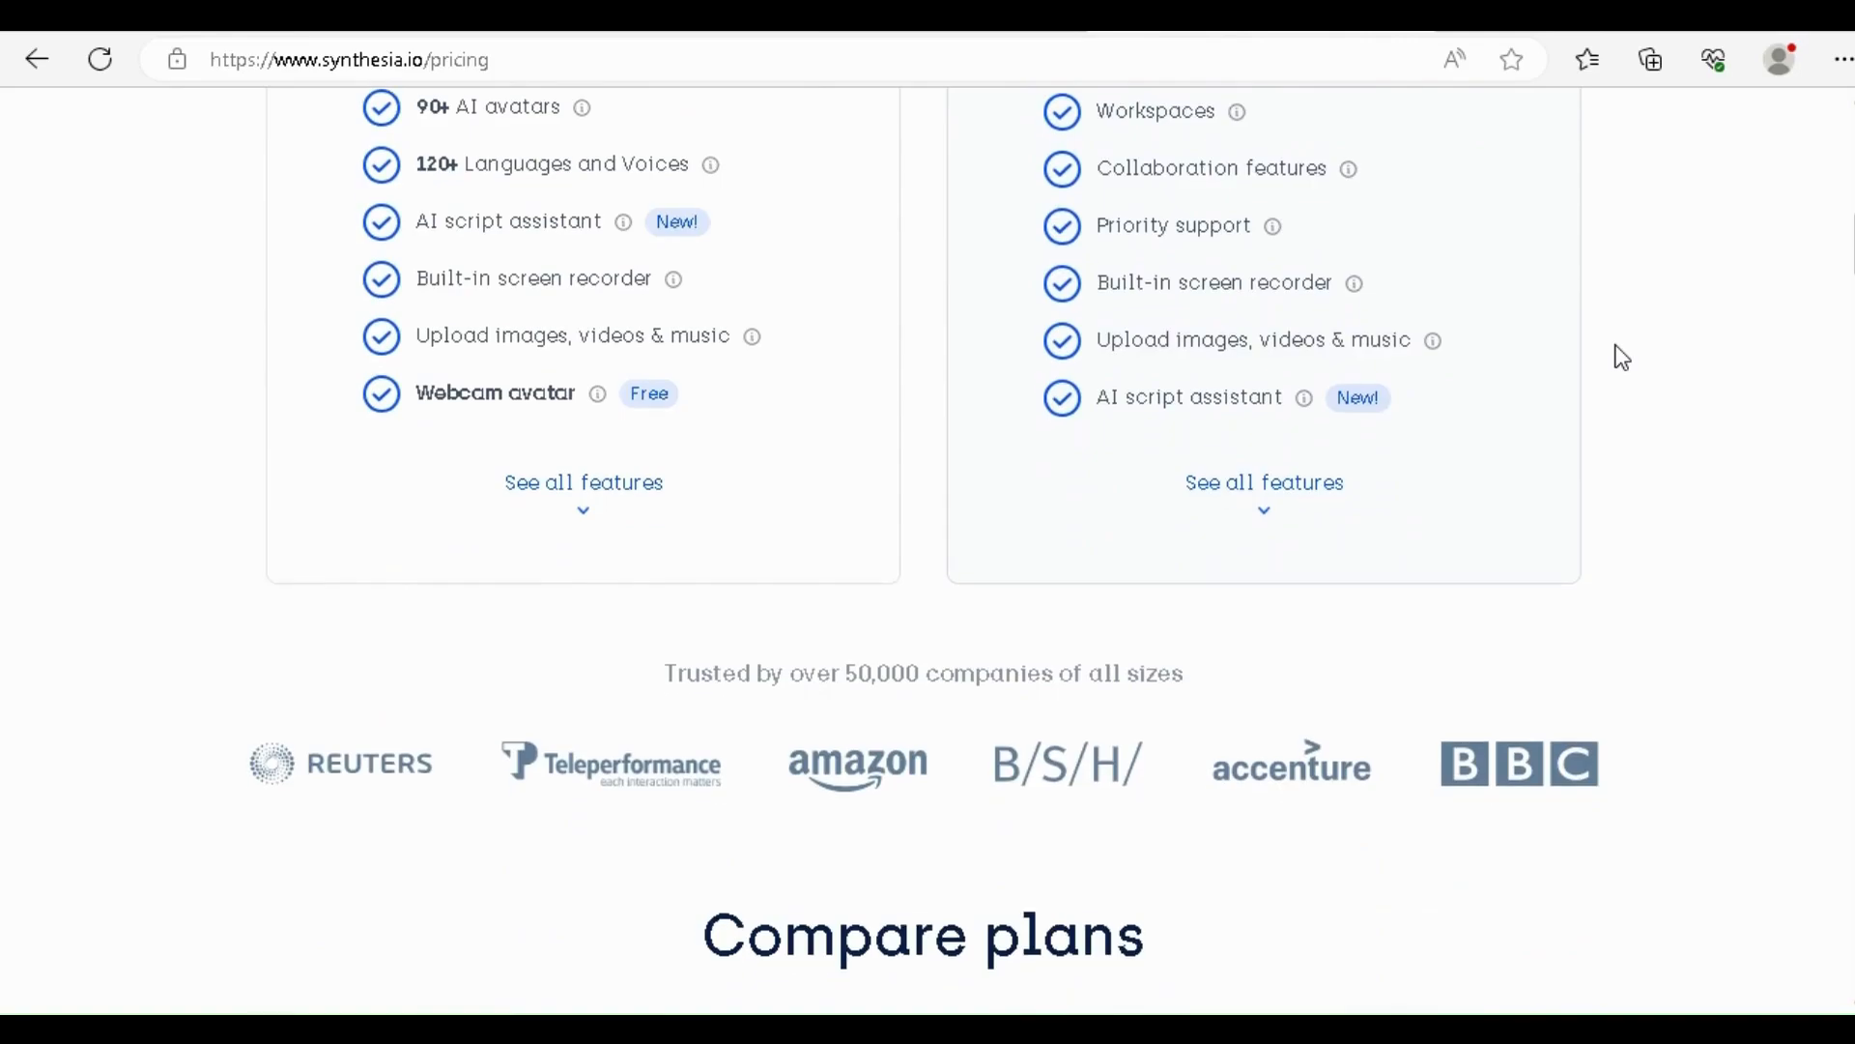
{"action": "scroll", "coordinate": [1622, 358], "scroll_direction": "up", "scroll_amount": 8}
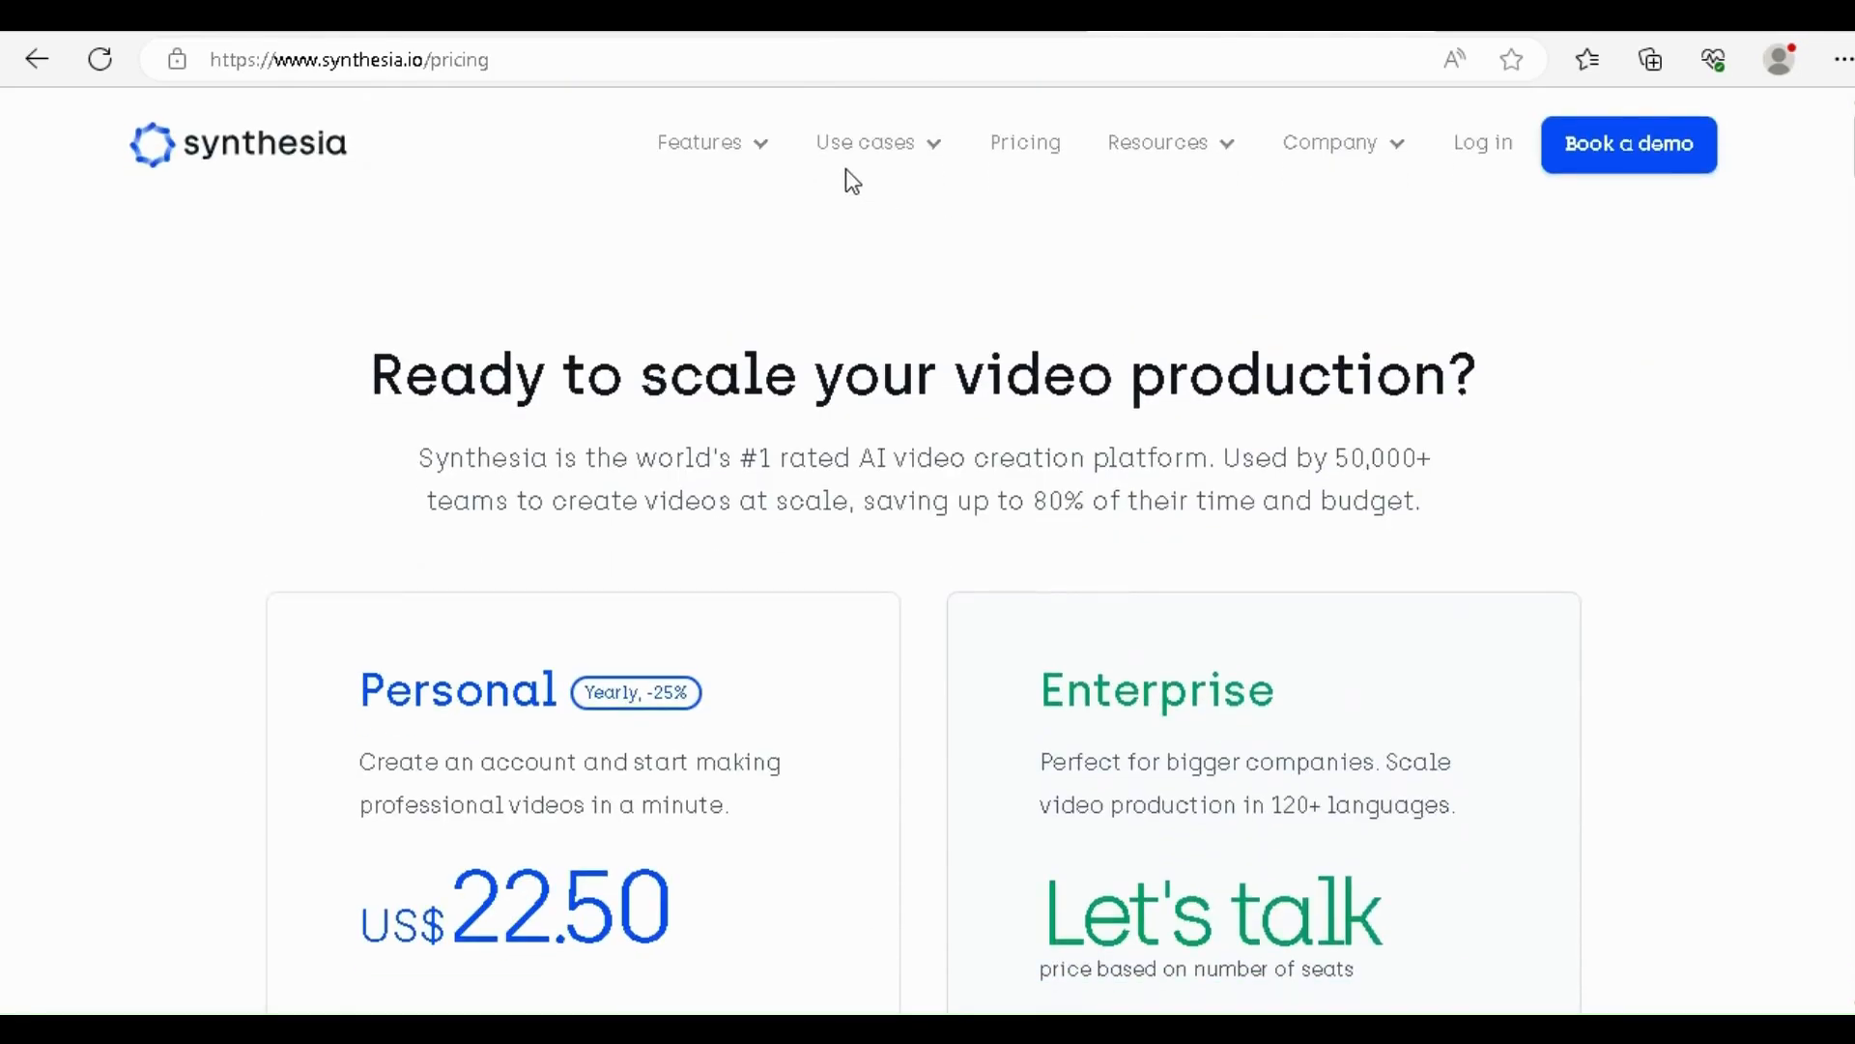
Open Synthesia's AI avatars feature page and browse the gallery of available avatars
{"action": "mouse_move", "coordinate": [732, 163]}
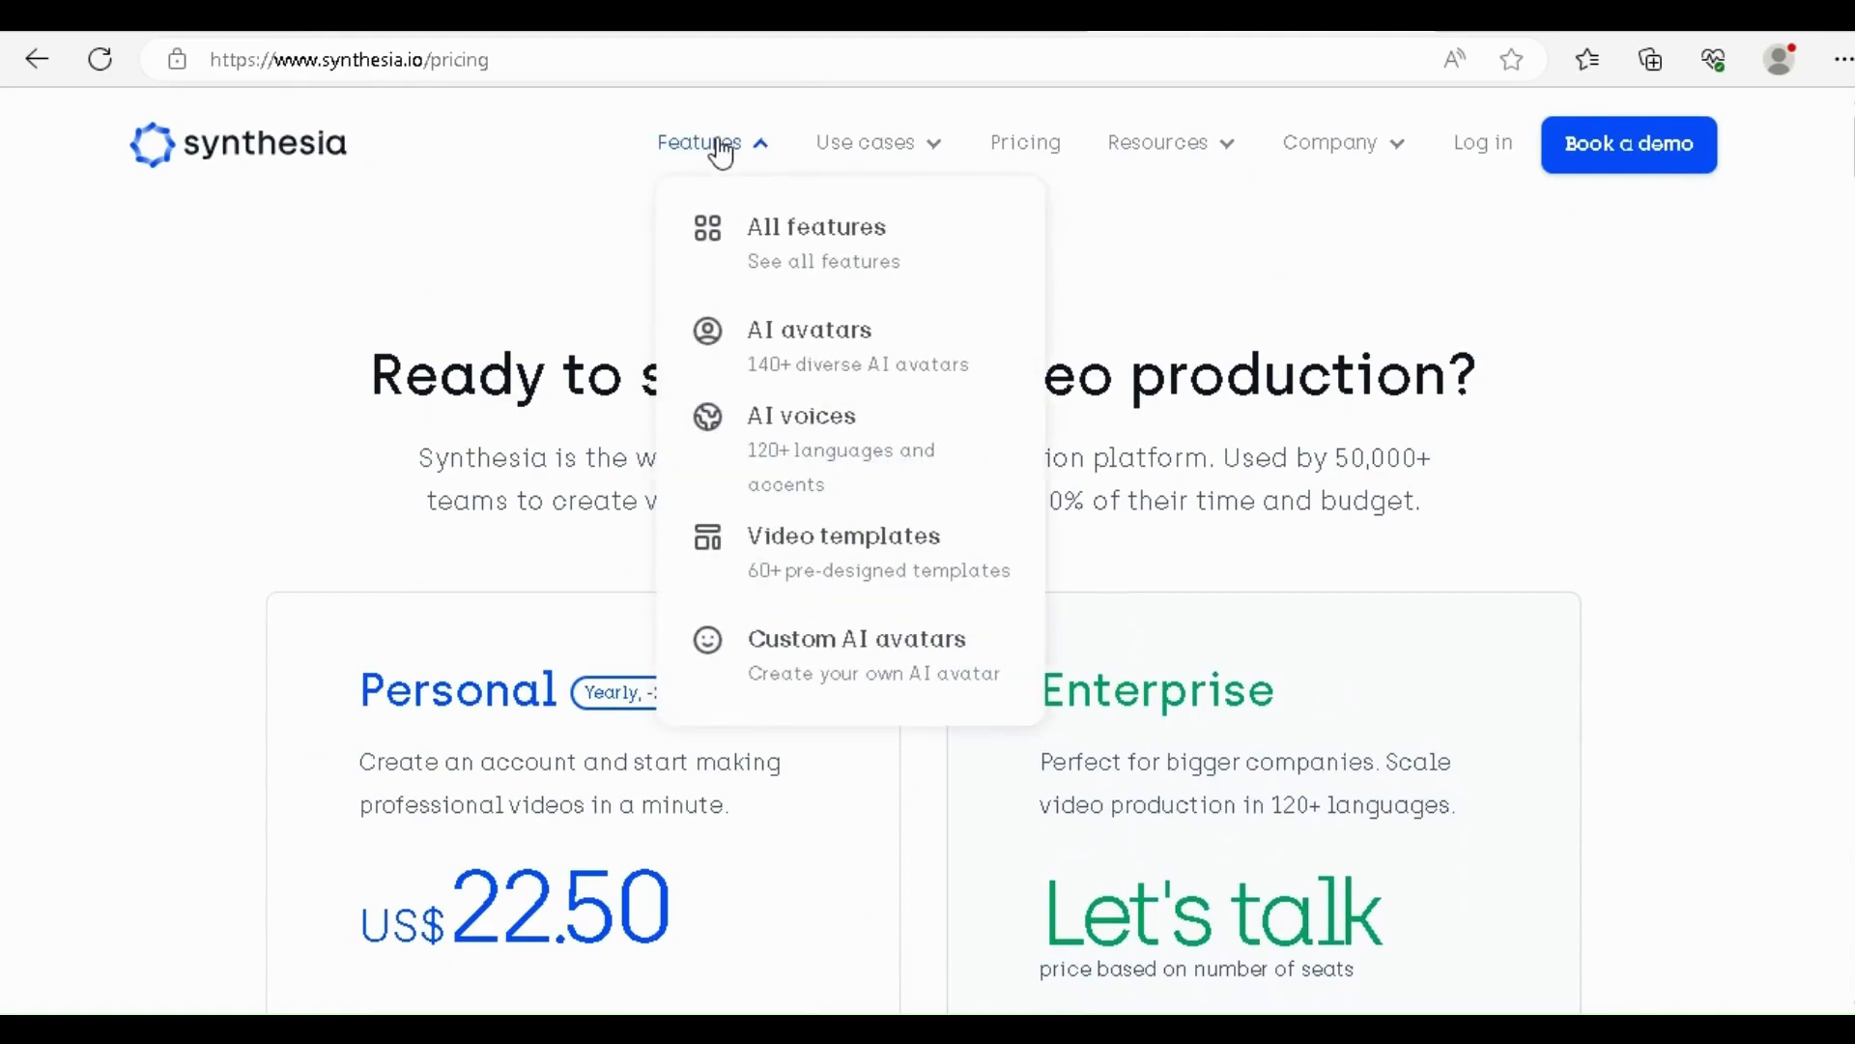
{"action": "left_click", "coordinate": [821, 352]}
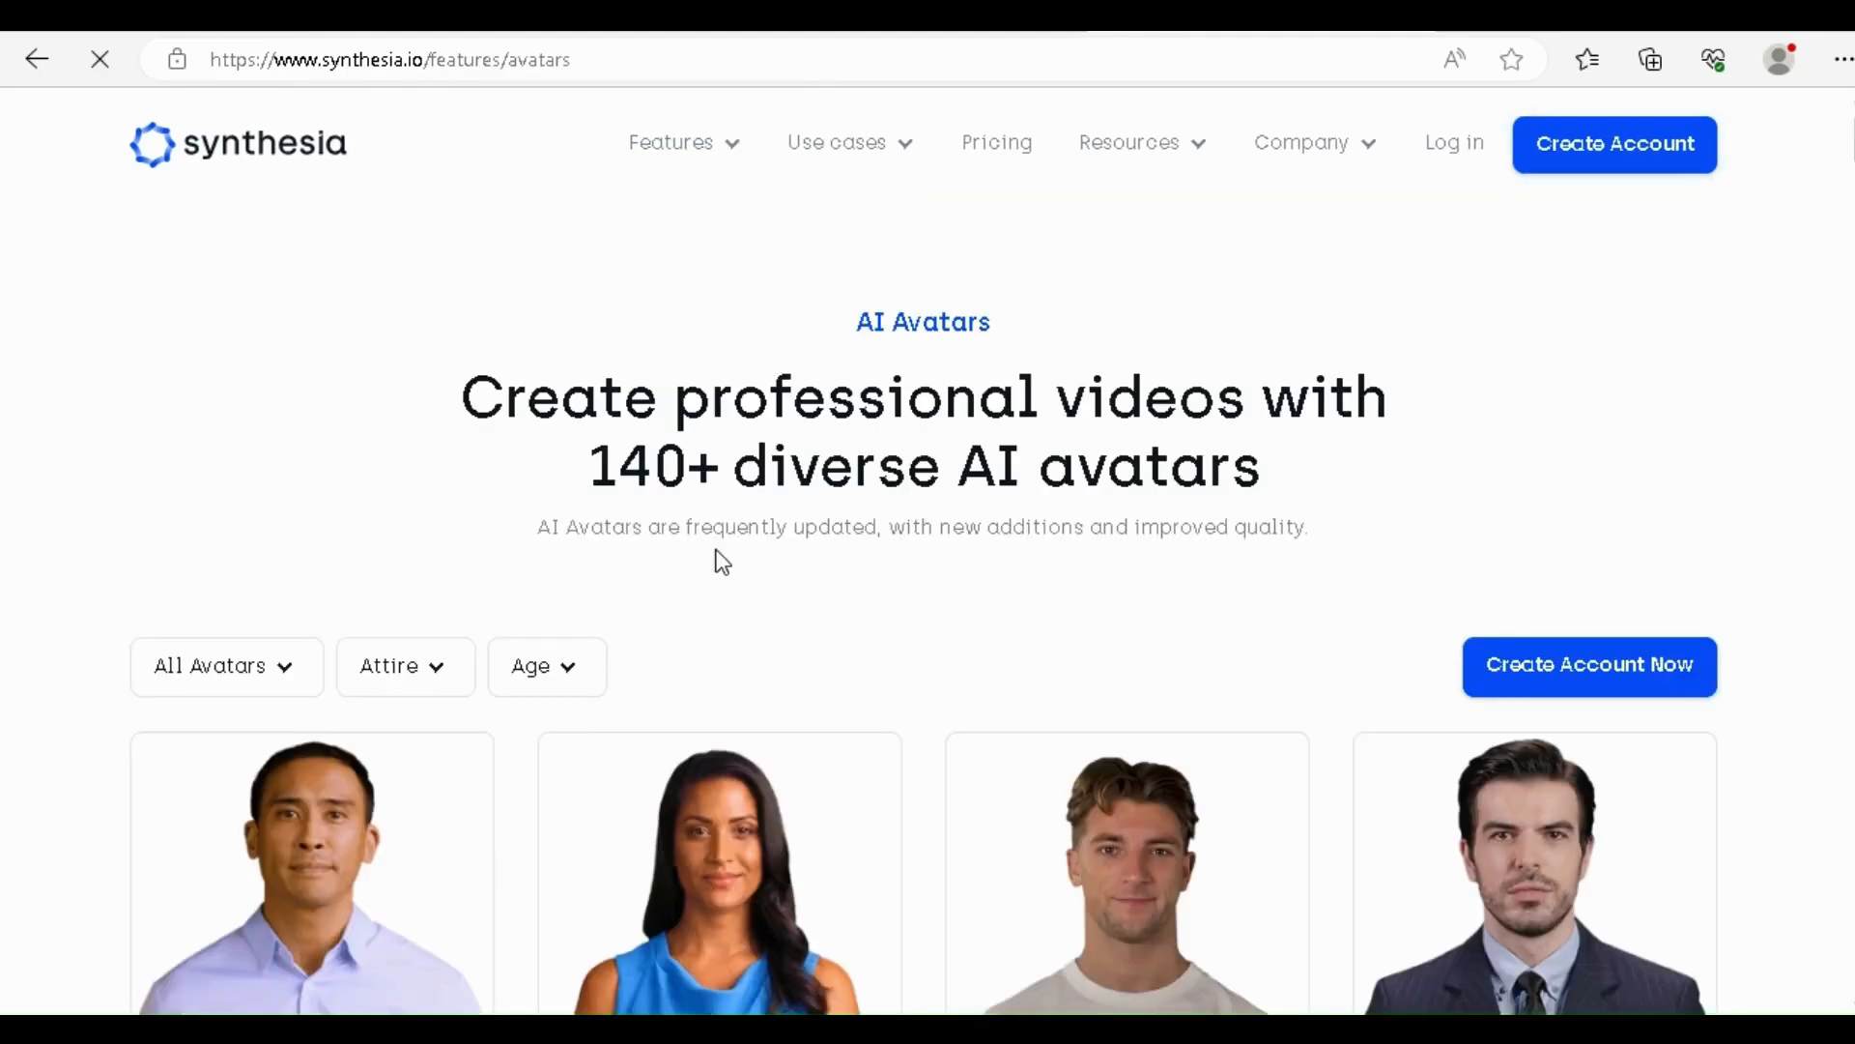
{"action": "scroll", "coordinate": [716, 551], "scroll_direction": "down", "scroll_amount": 3}
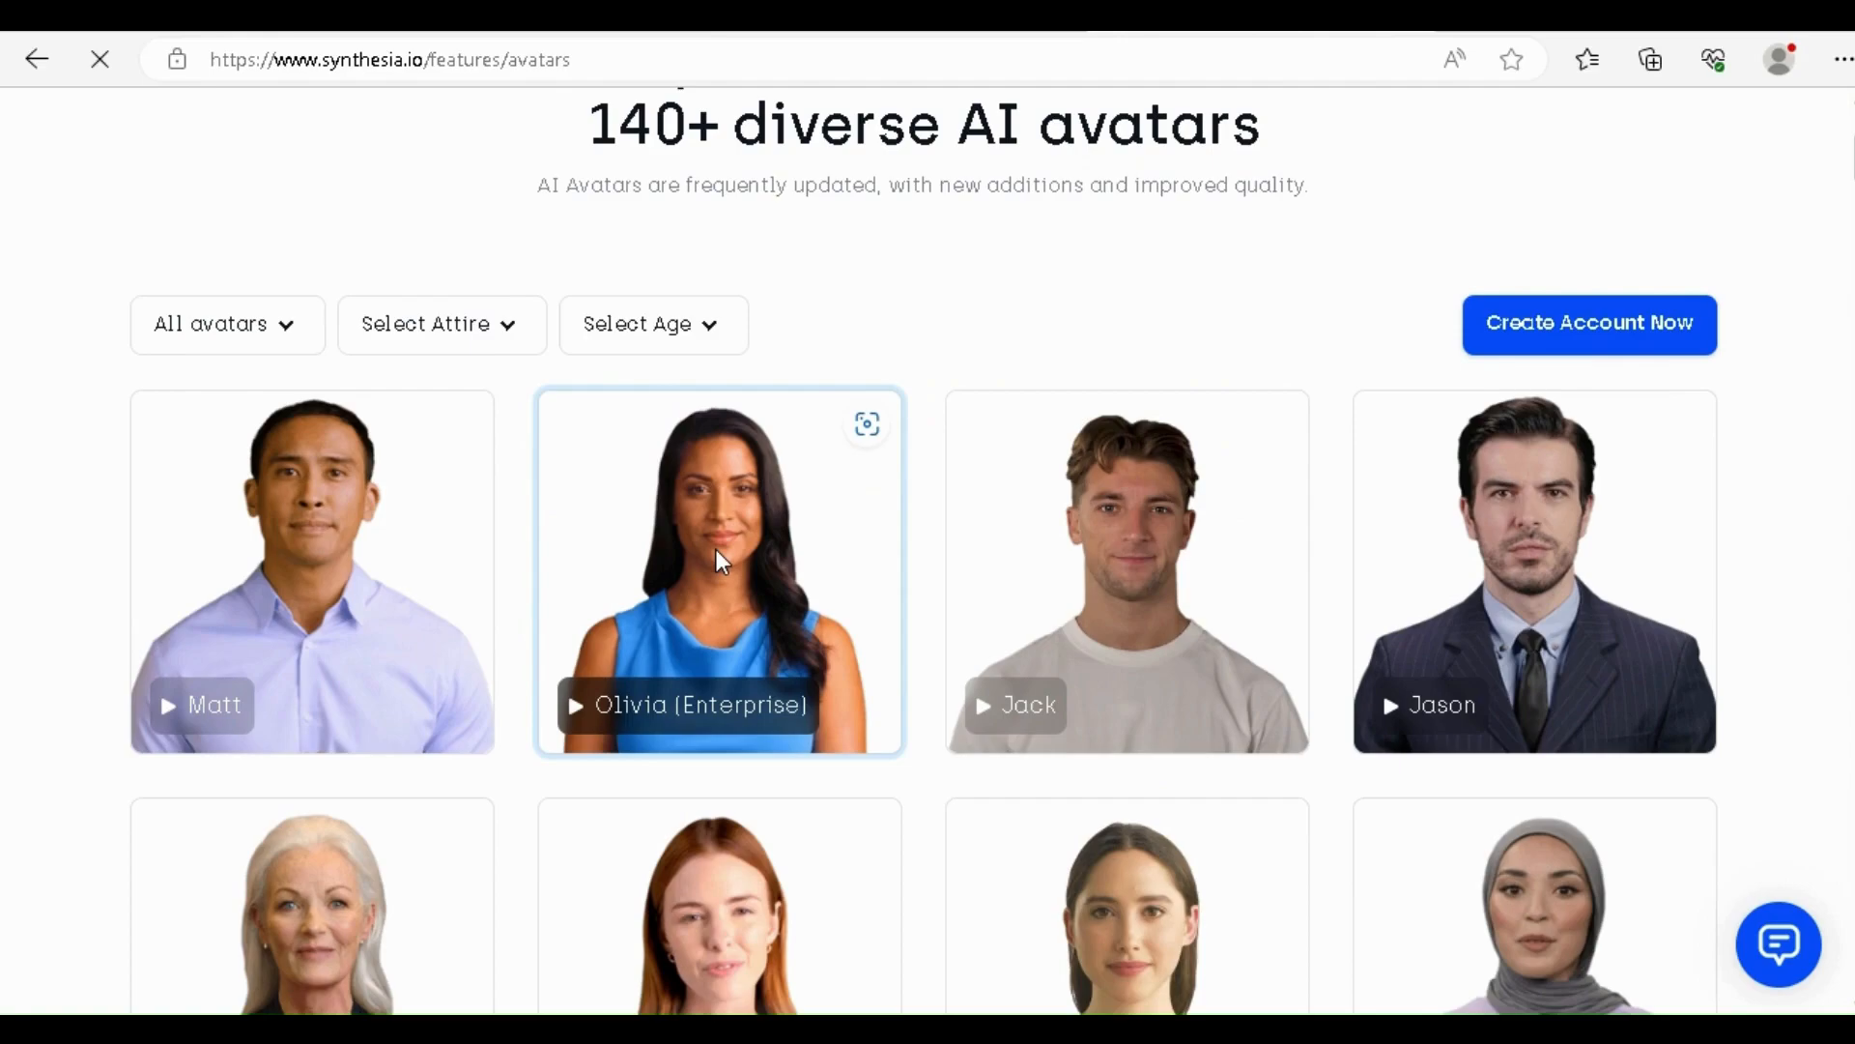
{"action": "scroll", "coordinate": [716, 548], "scroll_direction": "down", "scroll_amount": 2}
{"action": "scroll", "coordinate": [1014, 531], "scroll_direction": "down", "scroll_amount": 2}
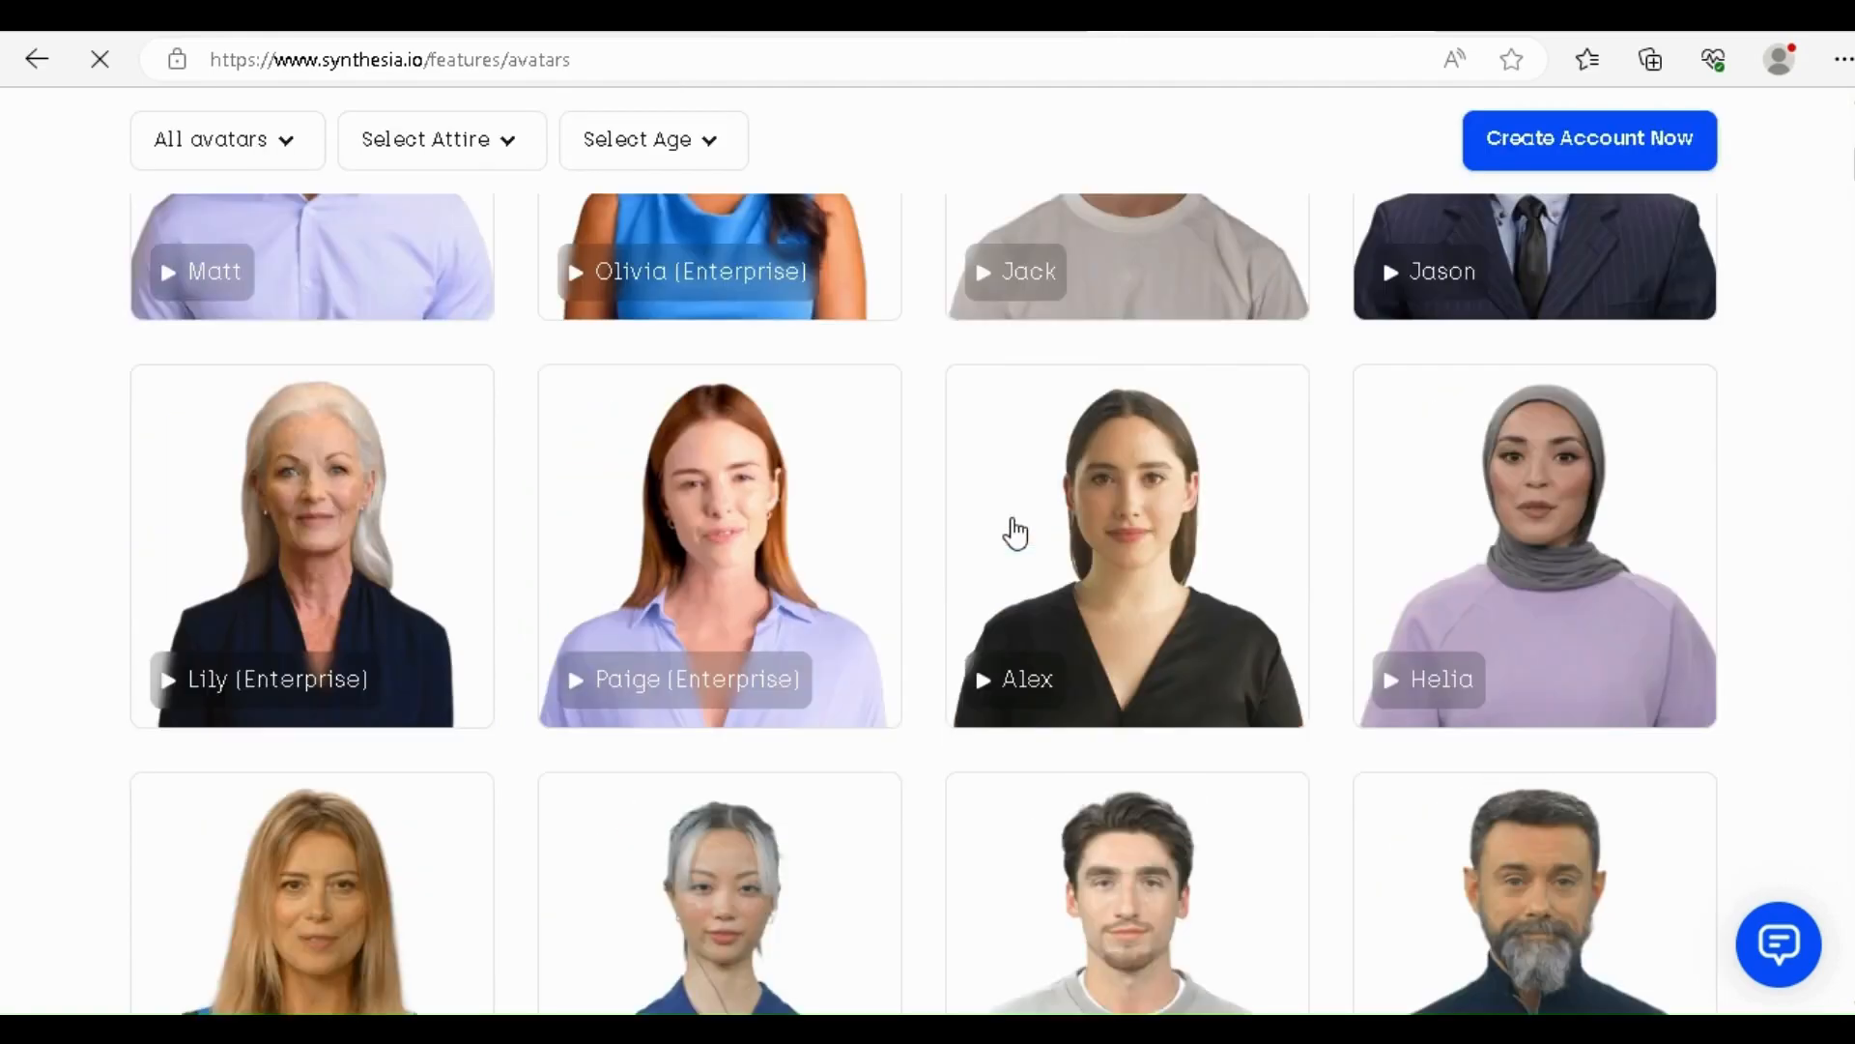
{"action": "scroll", "coordinate": [1801, 439], "scroll_direction": "down", "scroll_amount": 2}
{"action": "scroll", "coordinate": [1805, 440], "scroll_direction": "down", "scroll_amount": 2}
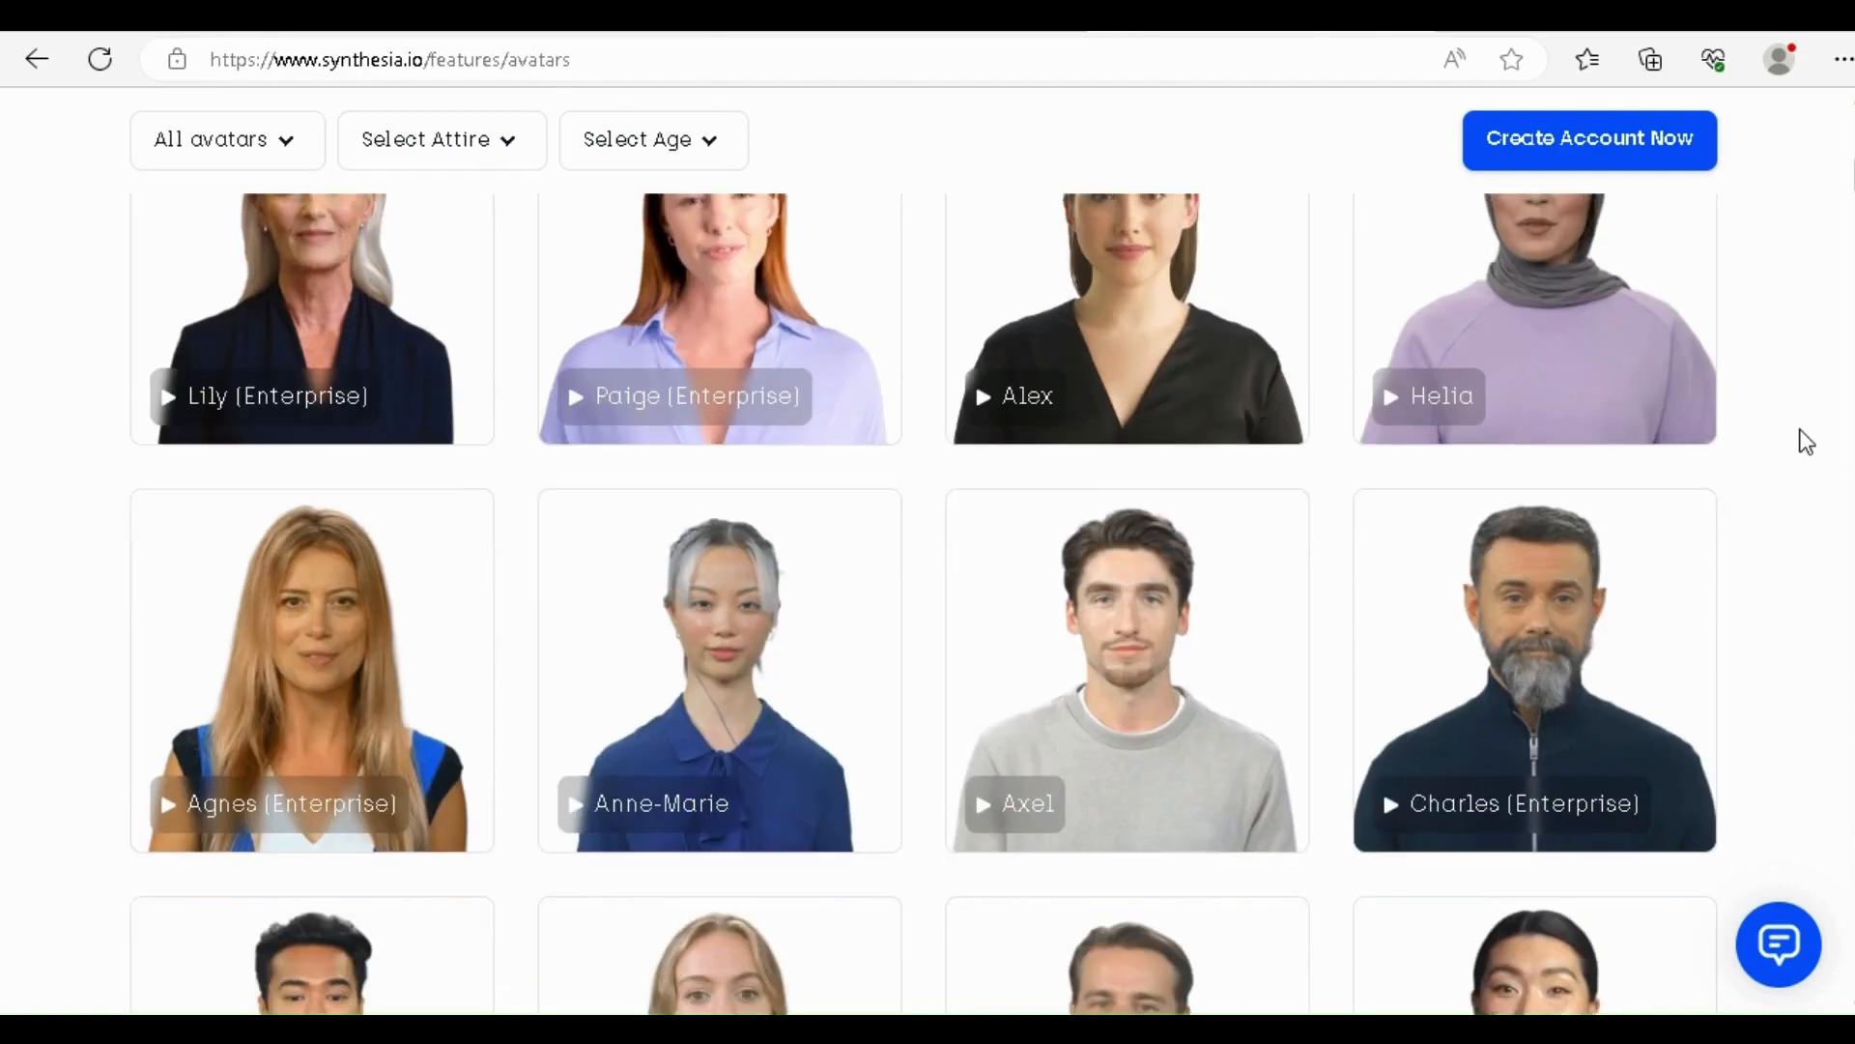
{"action": "scroll", "coordinate": [1805, 441], "scroll_direction": "down", "scroll_amount": 2}
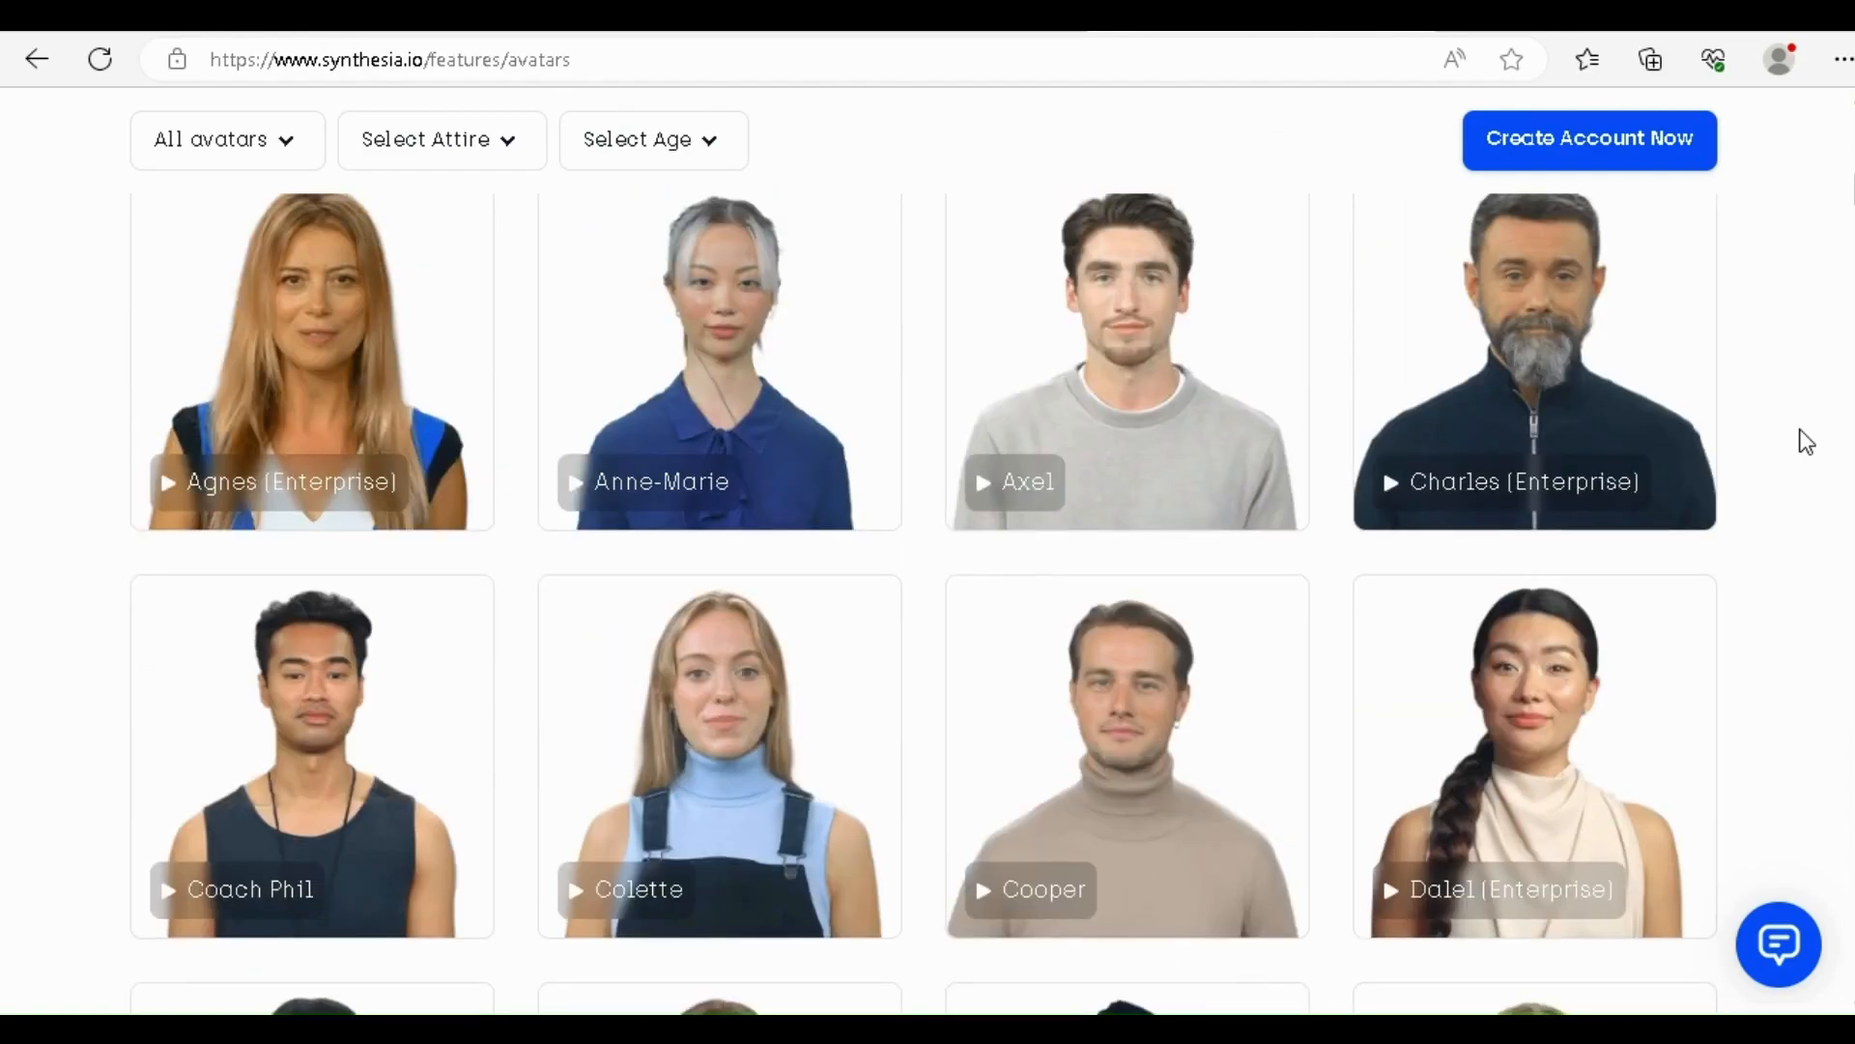
{"action": "scroll", "coordinate": [1805, 441], "scroll_direction": "down", "scroll_amount": 2}
{"action": "scroll", "coordinate": [1806, 441], "scroll_direction": "down", "scroll_amount": 2}
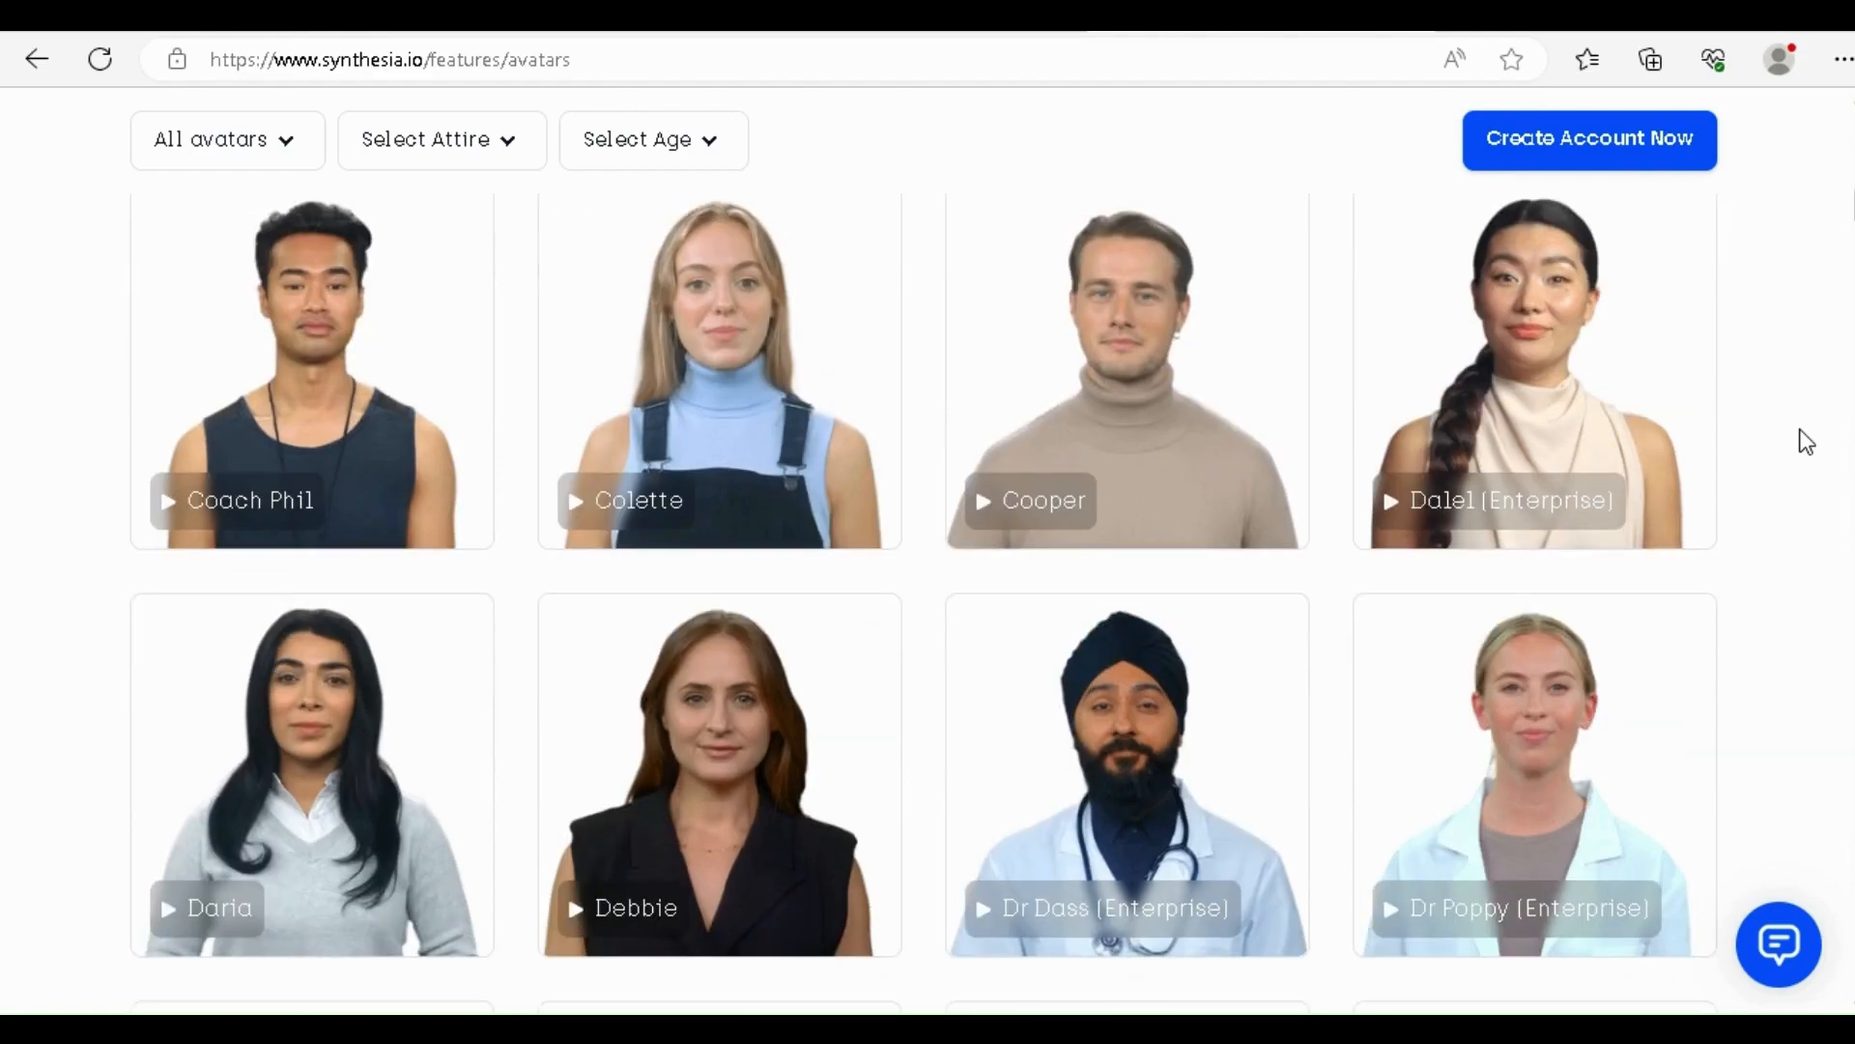
{"action": "scroll", "coordinate": [1805, 440], "scroll_direction": "down", "scroll_amount": 2}
{"action": "scroll", "coordinate": [1805, 441], "scroll_direction": "down", "scroll_amount": 2}
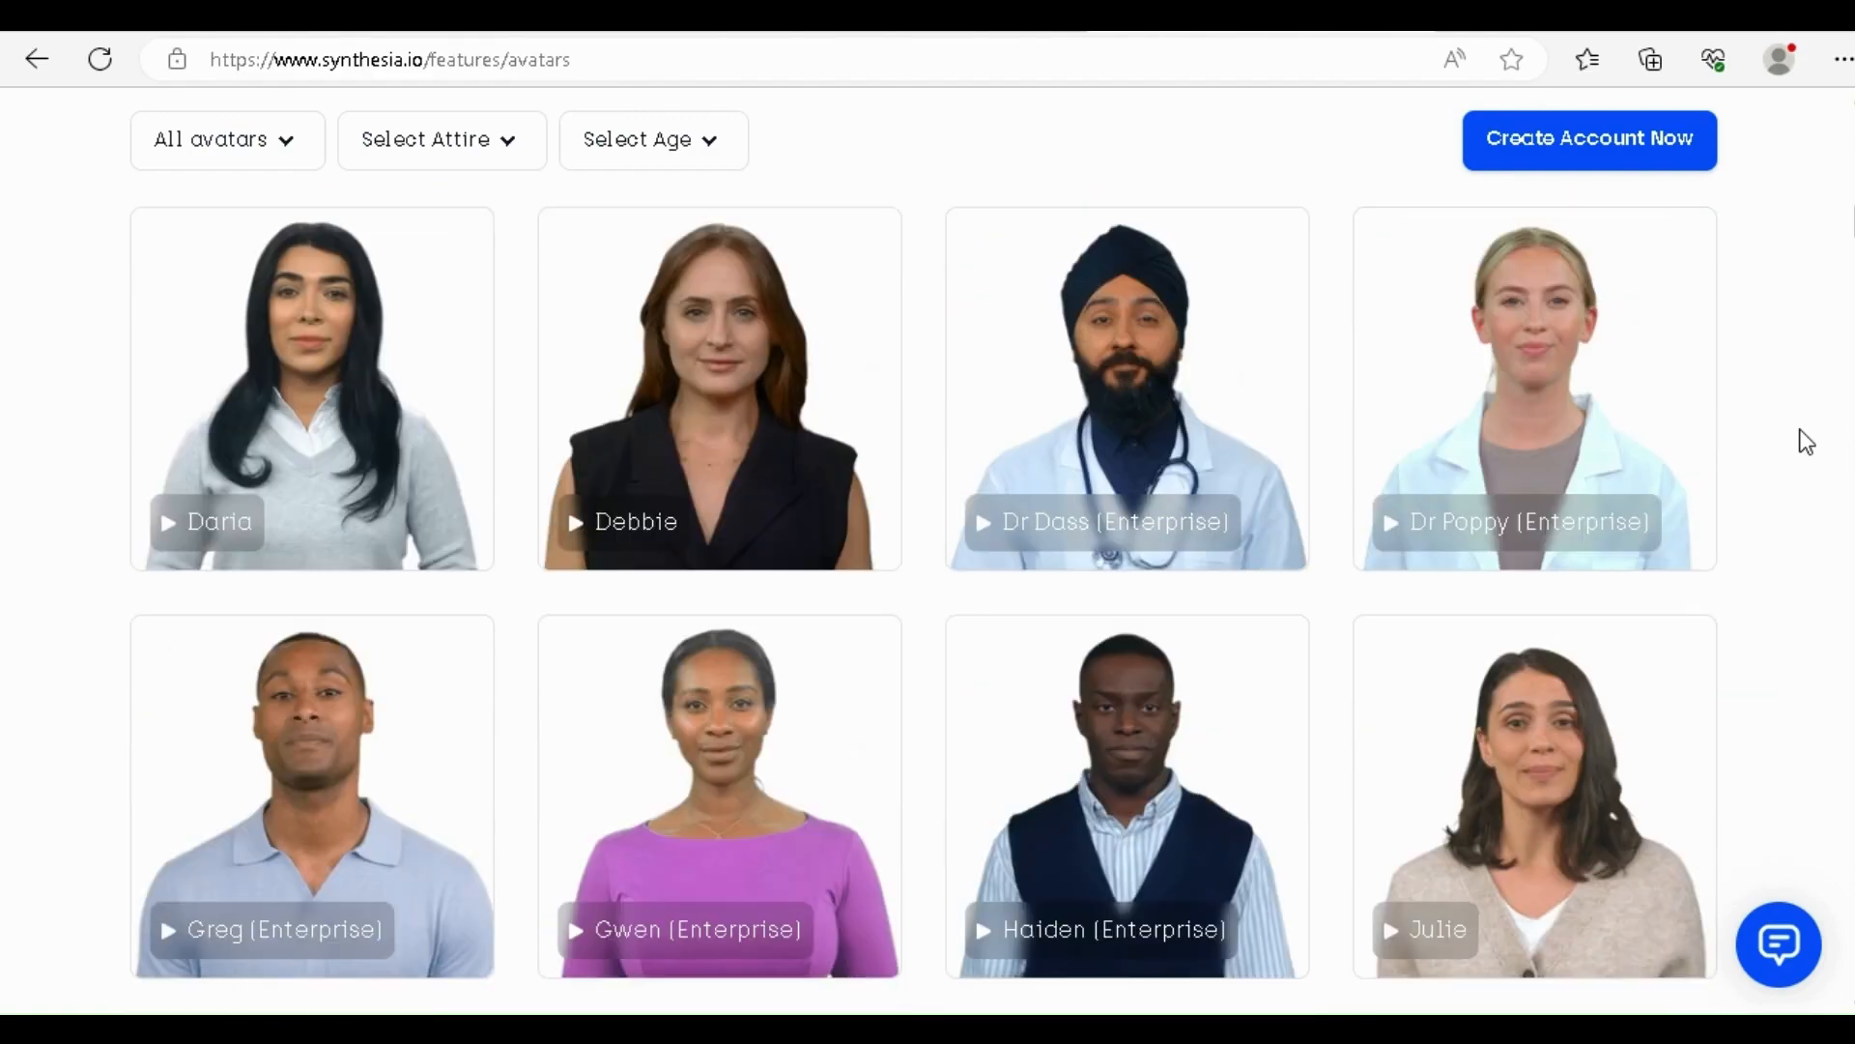
{"action": "scroll", "coordinate": [1805, 441], "scroll_direction": "down", "scroll_amount": 2}
{"action": "scroll", "coordinate": [1805, 441], "scroll_direction": "down", "scroll_amount": 2}
{"action": "scroll", "coordinate": [1805, 440], "scroll_direction": "down", "scroll_amount": 2}
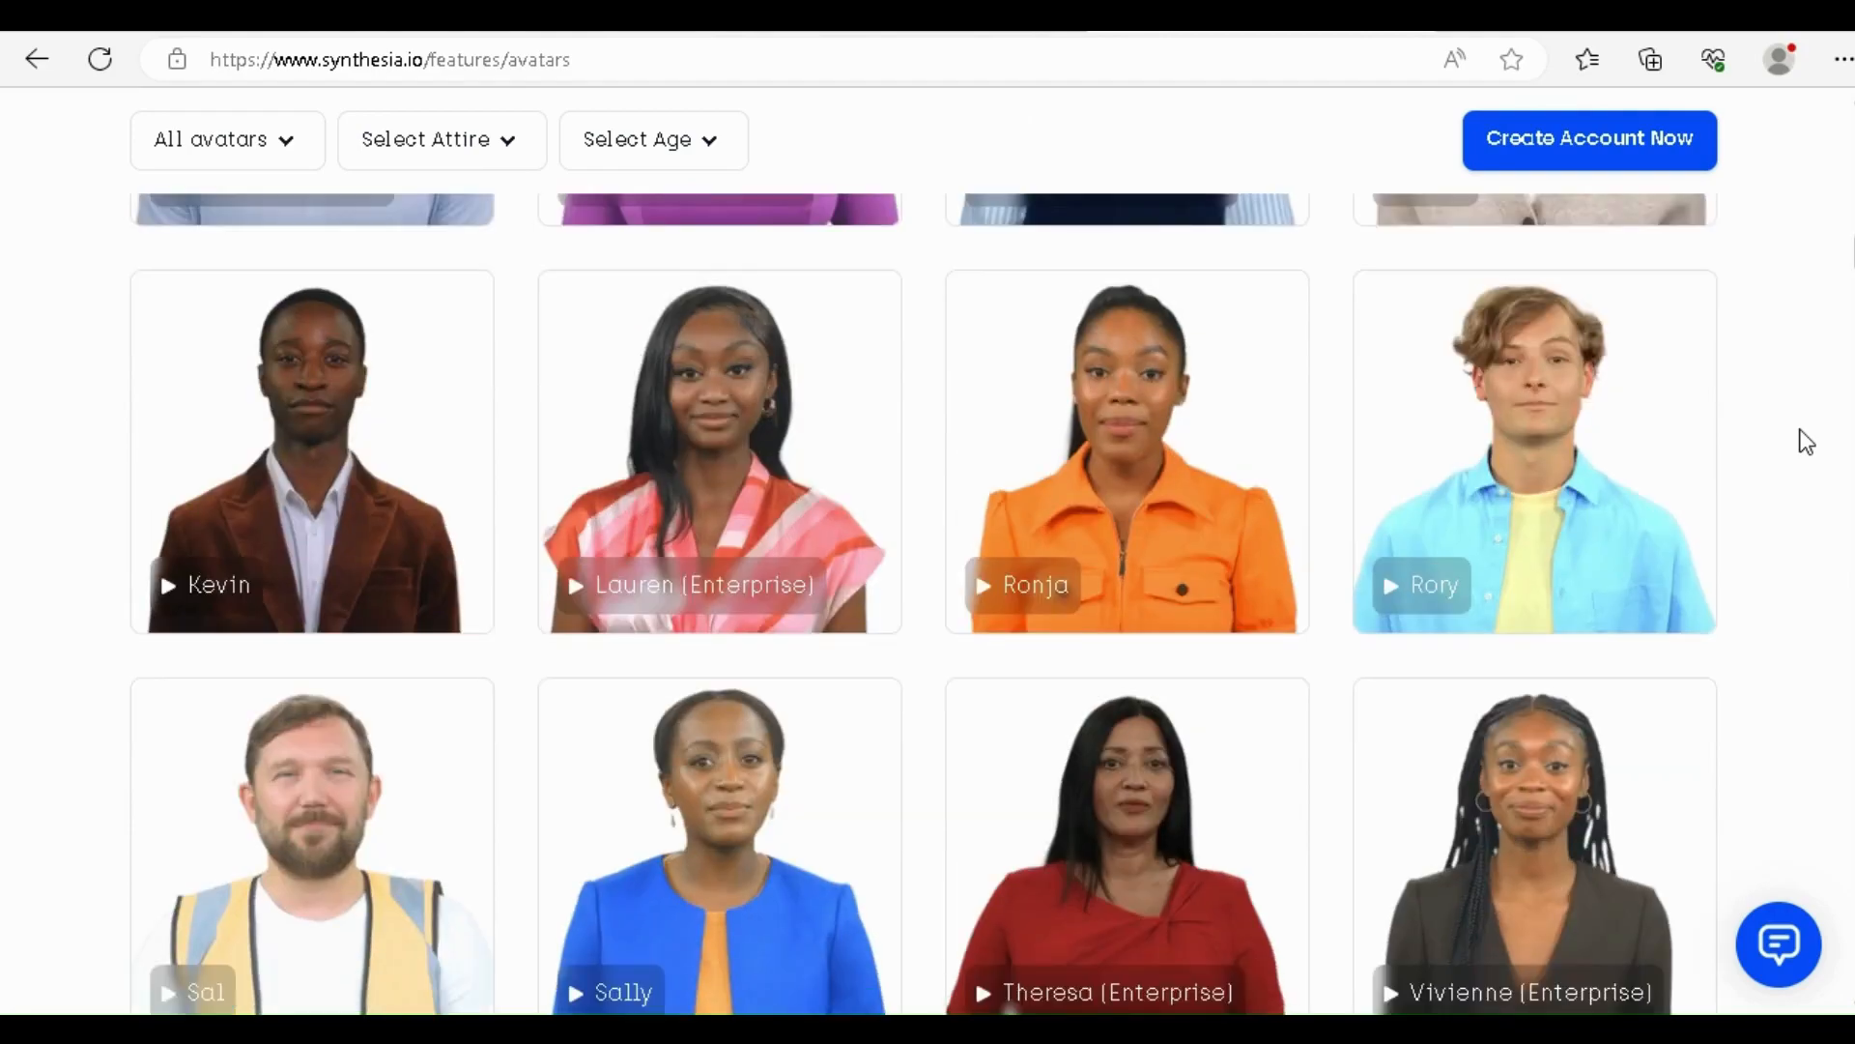
{"action": "scroll", "coordinate": [1805, 441], "scroll_direction": "down", "scroll_amount": 2}
{"action": "scroll", "coordinate": [1805, 440], "scroll_direction": "down", "scroll_amount": 1}
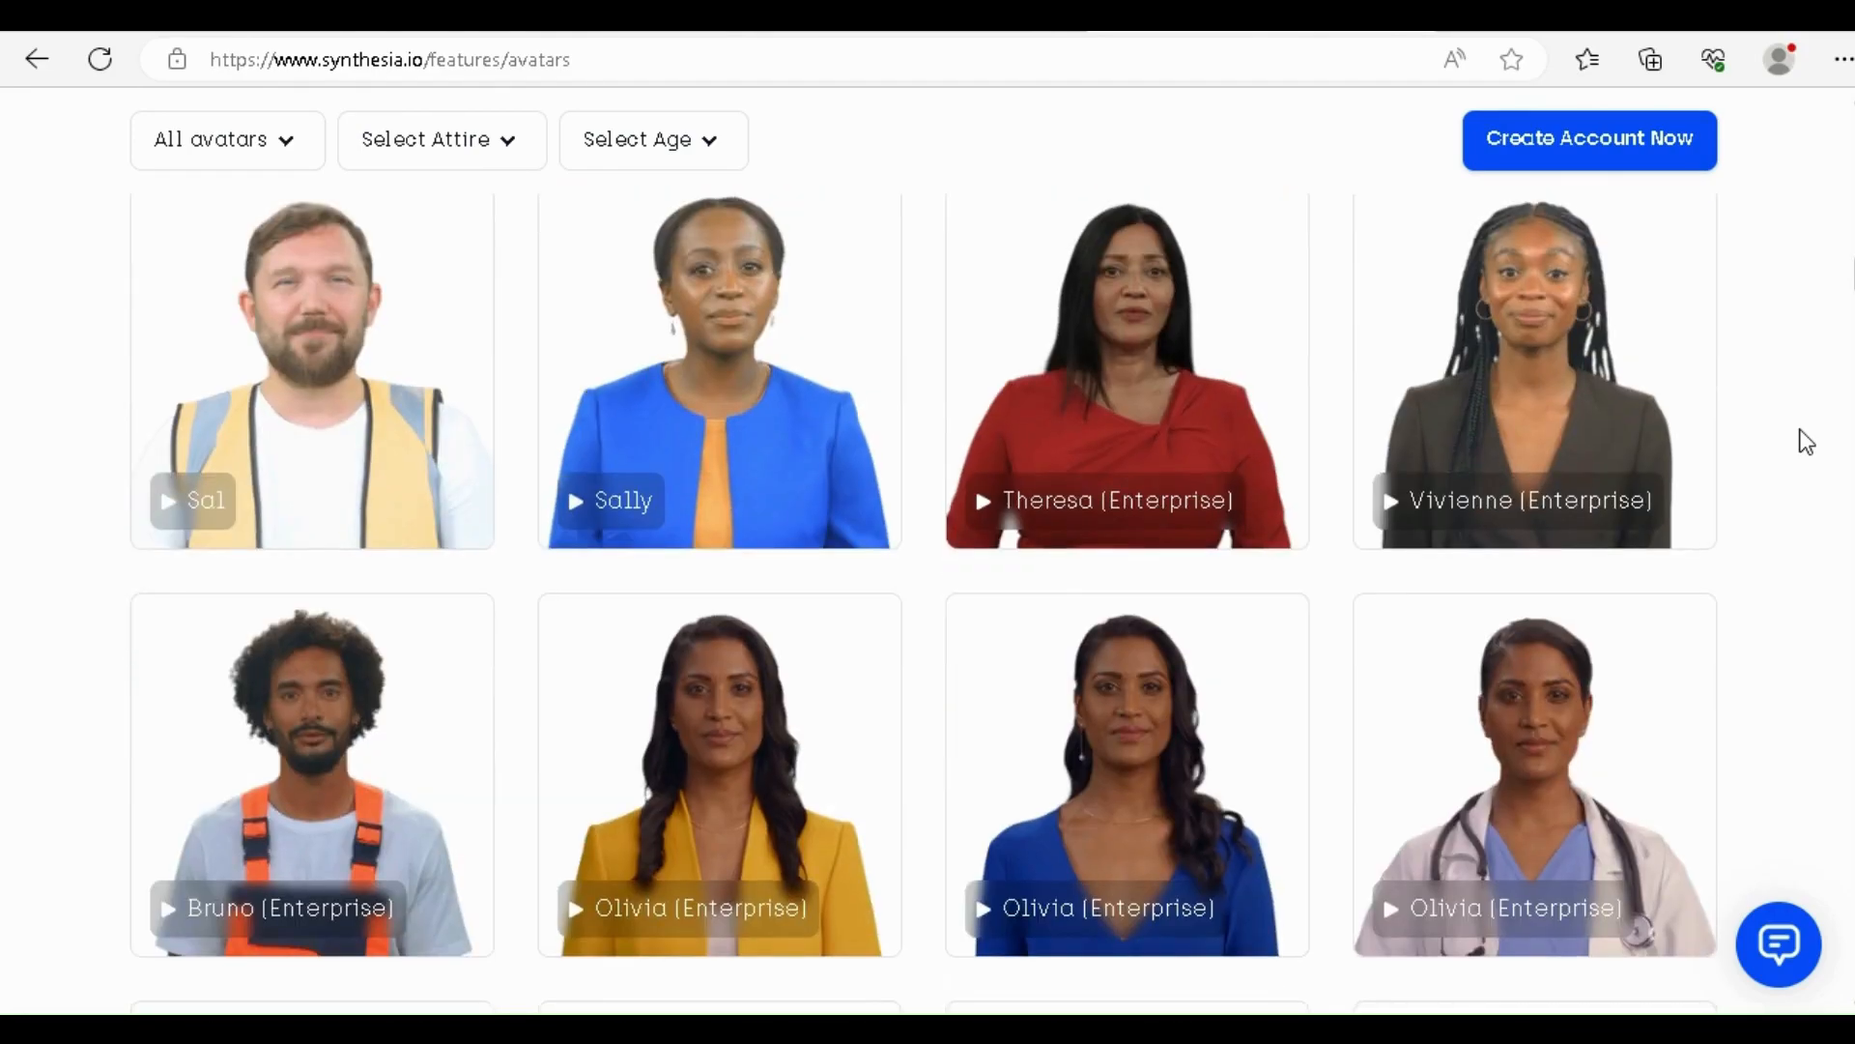
{"action": "scroll", "coordinate": [1806, 441], "scroll_direction": "down", "scroll_amount": 2}
{"action": "scroll", "coordinate": [1803, 439], "scroll_direction": "down", "scroll_amount": 1}
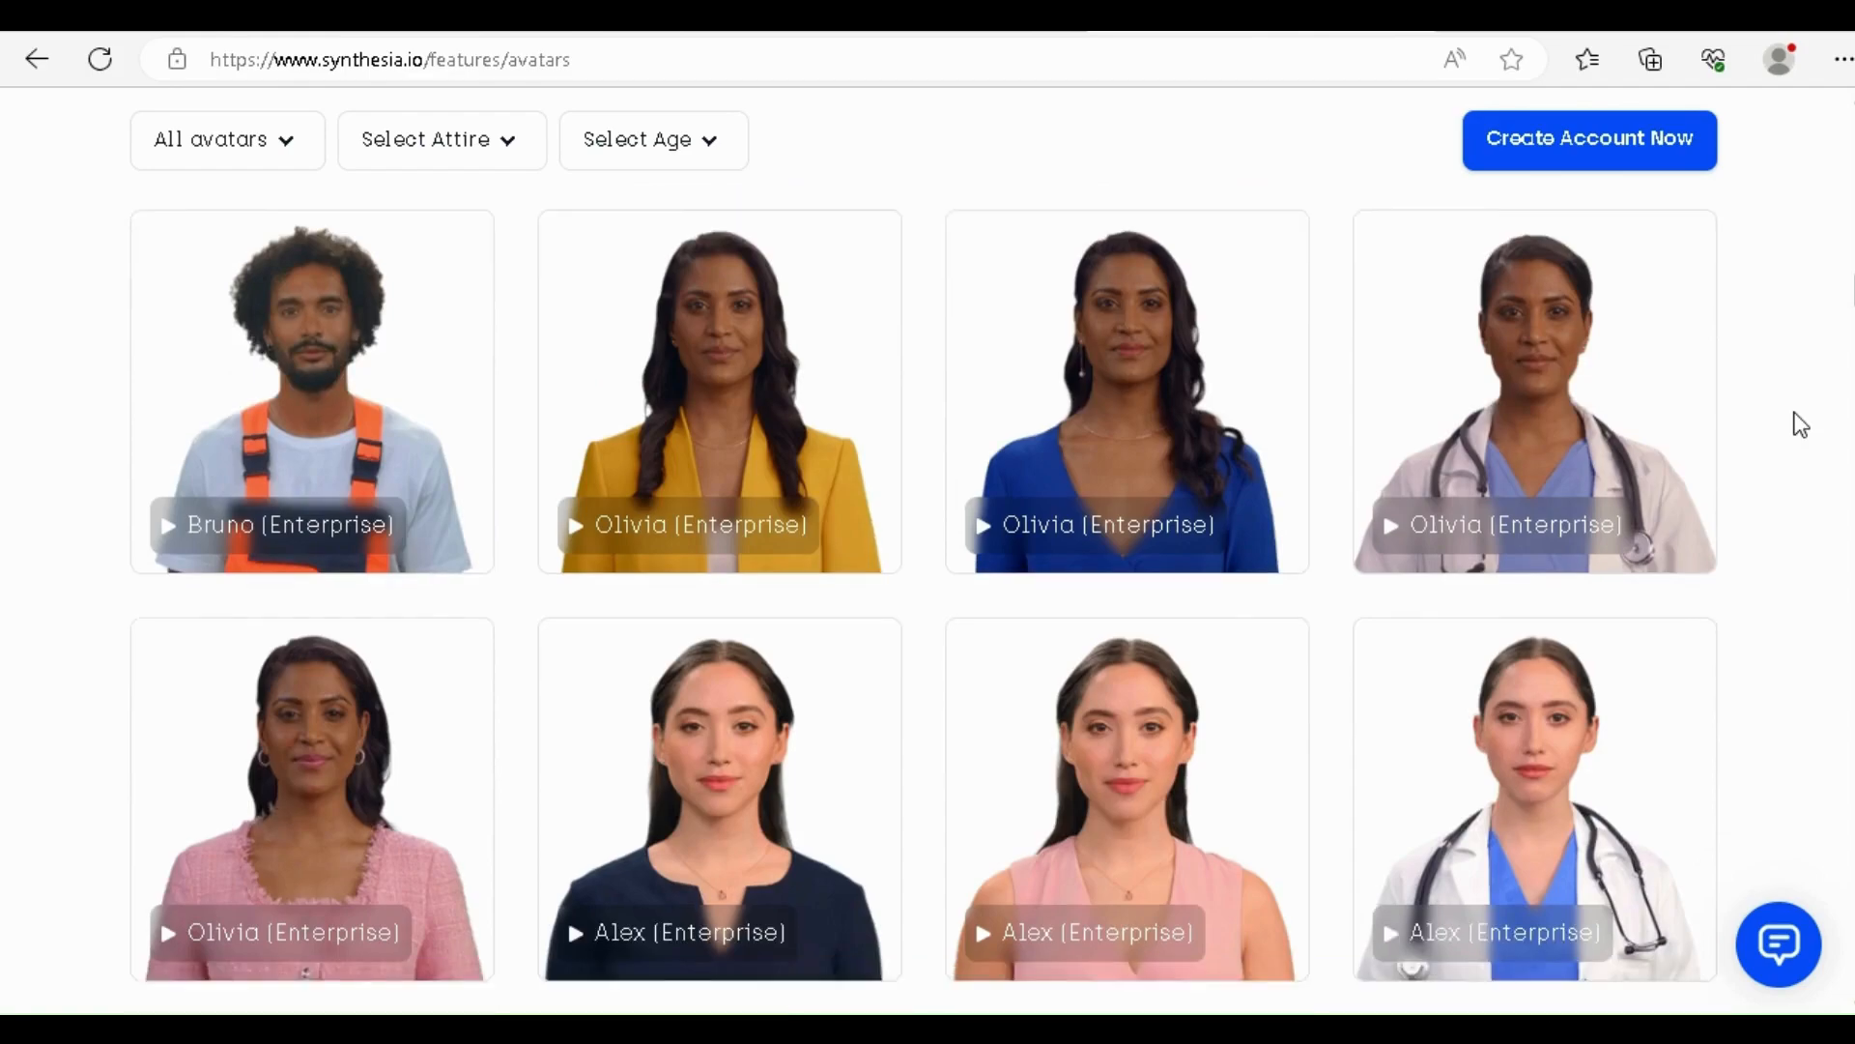
{"action": "scroll", "coordinate": [1801, 423], "scroll_direction": "down", "scroll_amount": 1}
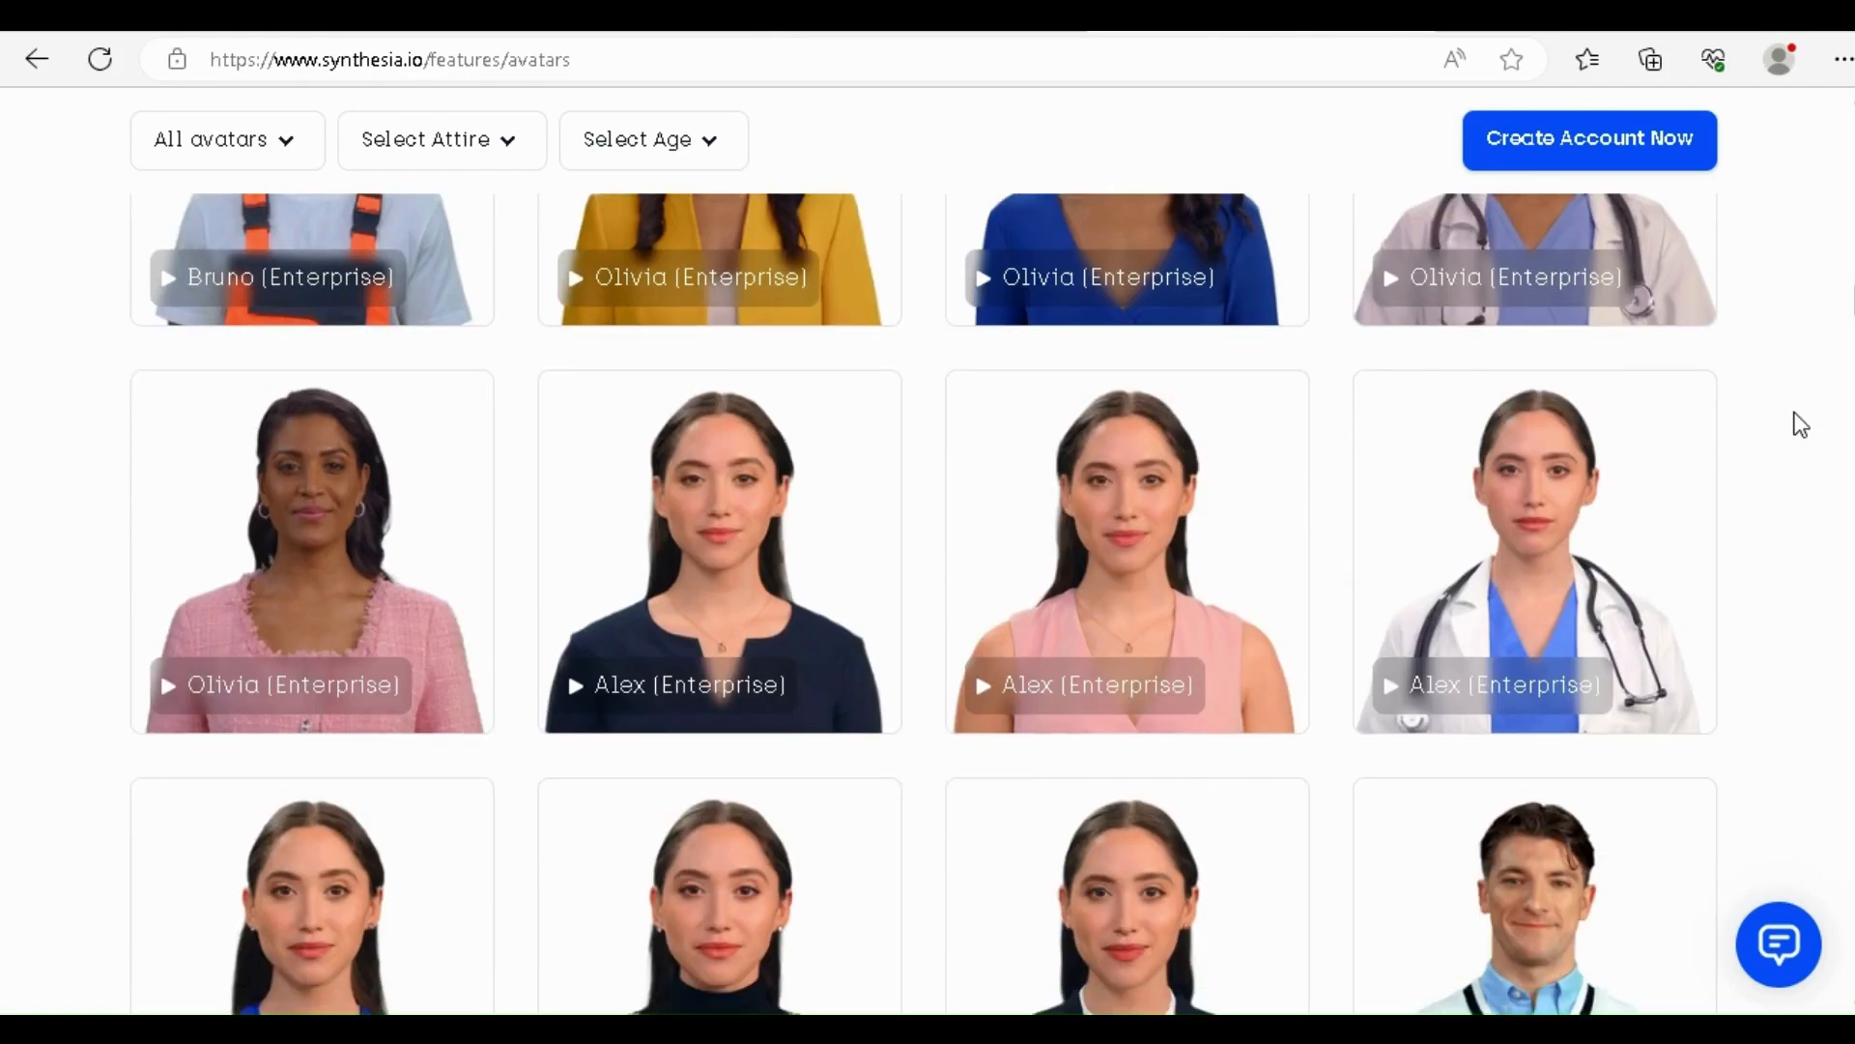
{"action": "scroll", "coordinate": [1800, 425], "scroll_direction": "down", "scroll_amount": 1}
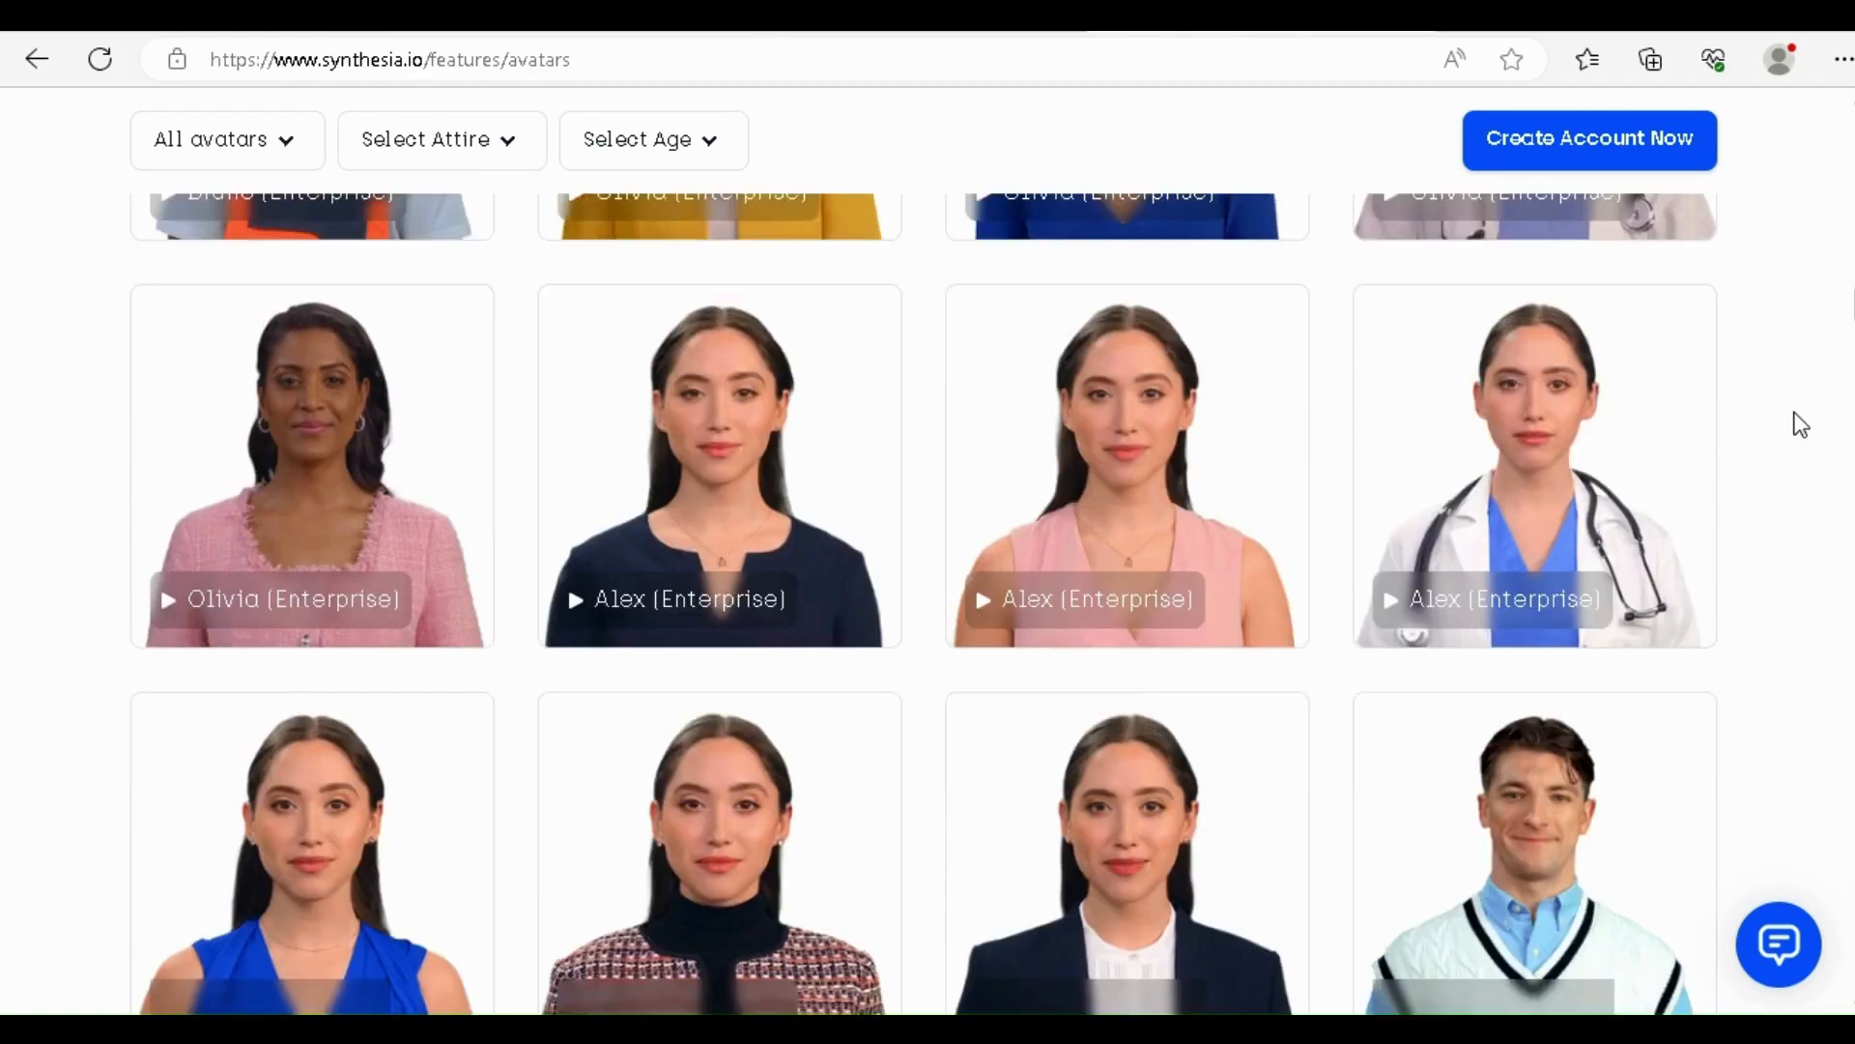
{"action": "scroll", "coordinate": [1801, 425], "scroll_direction": "down", "scroll_amount": 1}
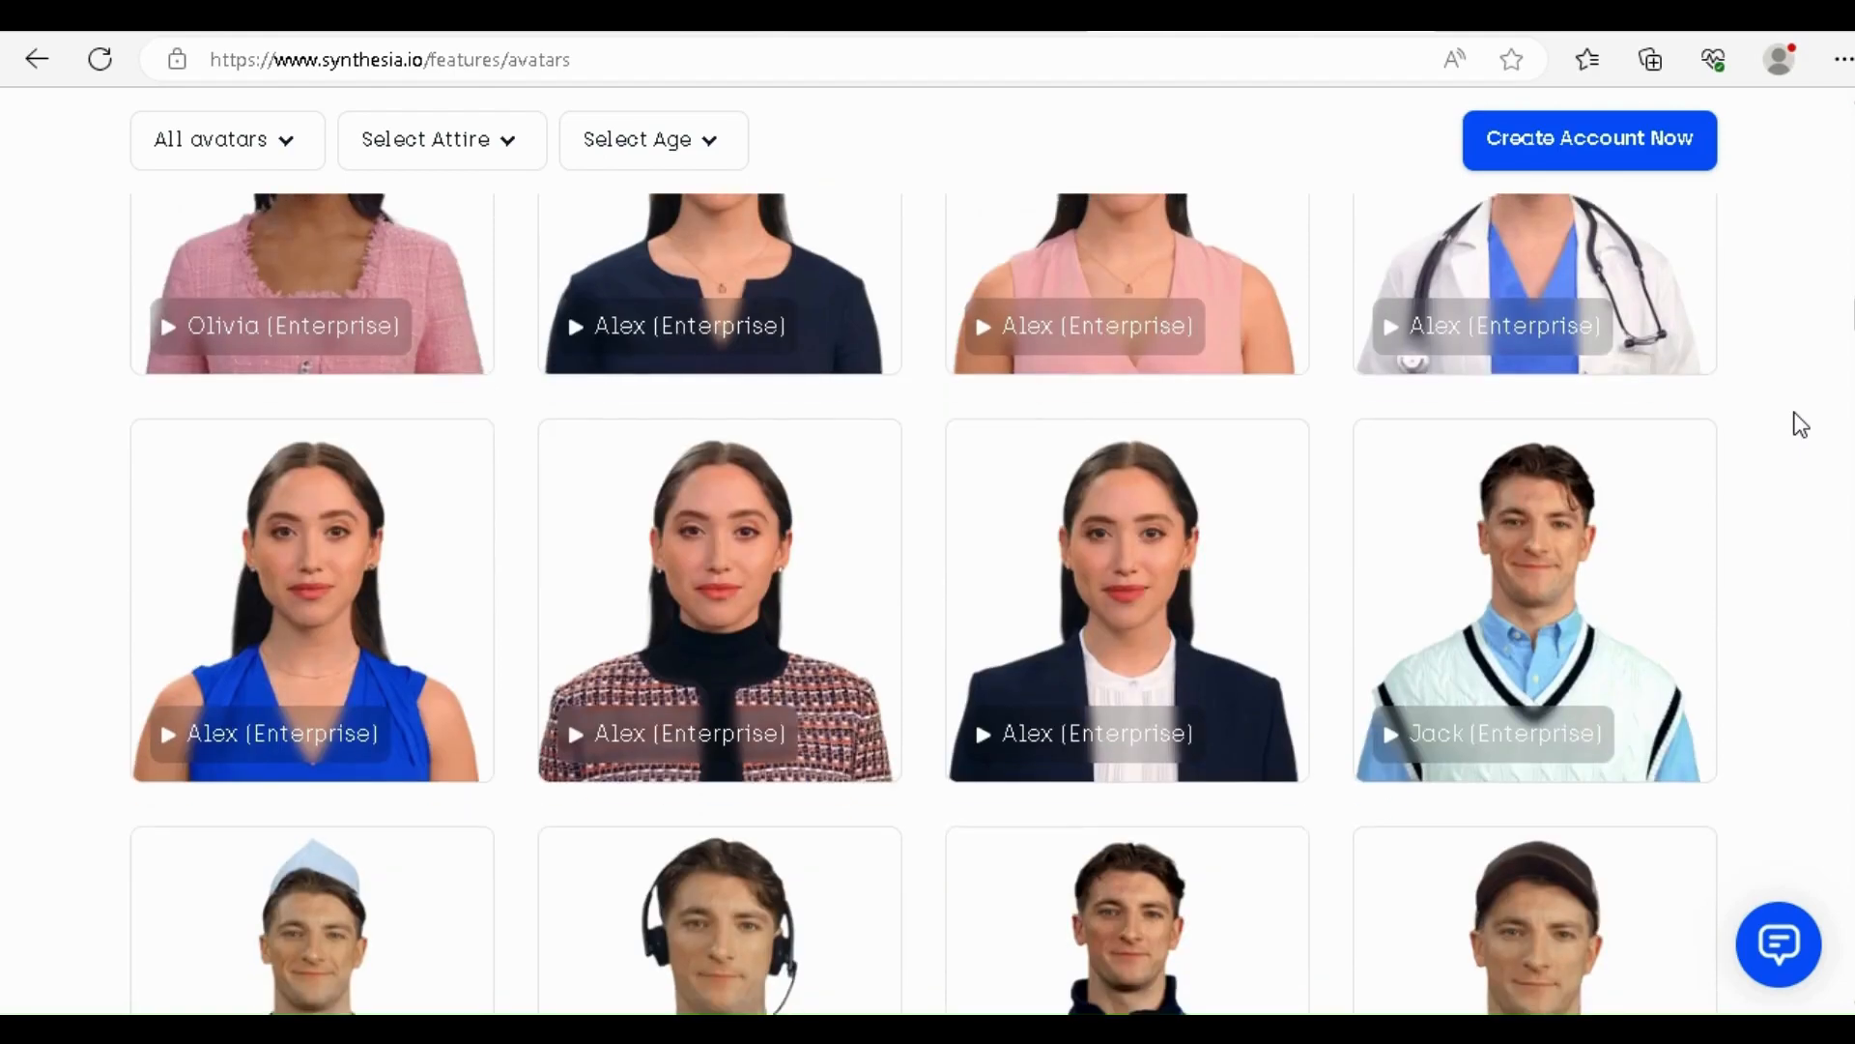
{"action": "scroll", "coordinate": [1800, 426], "scroll_direction": "down", "scroll_amount": 1}
{"action": "scroll", "coordinate": [1800, 423], "scroll_direction": "down", "scroll_amount": 1}
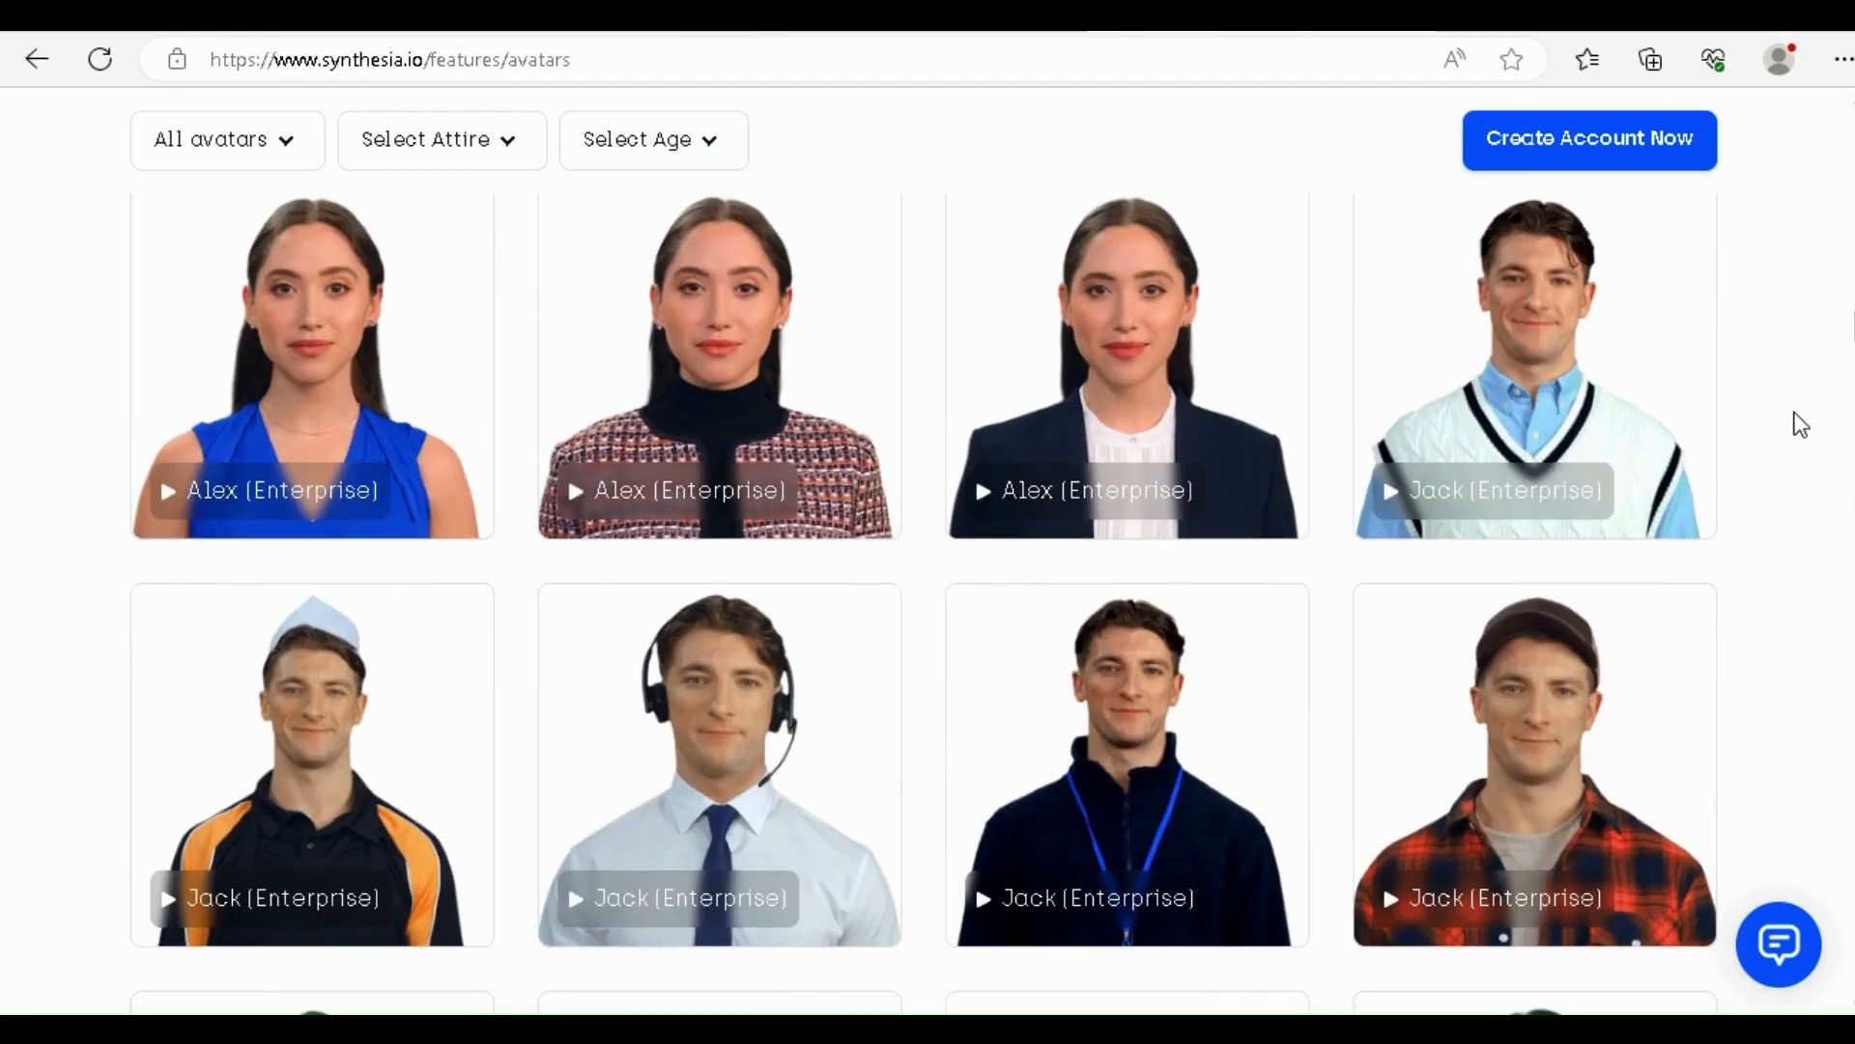
{"action": "scroll", "coordinate": [1801, 425], "scroll_direction": "down", "scroll_amount": 1}
{"action": "scroll", "coordinate": [1800, 425], "scroll_direction": "down", "scroll_amount": 1}
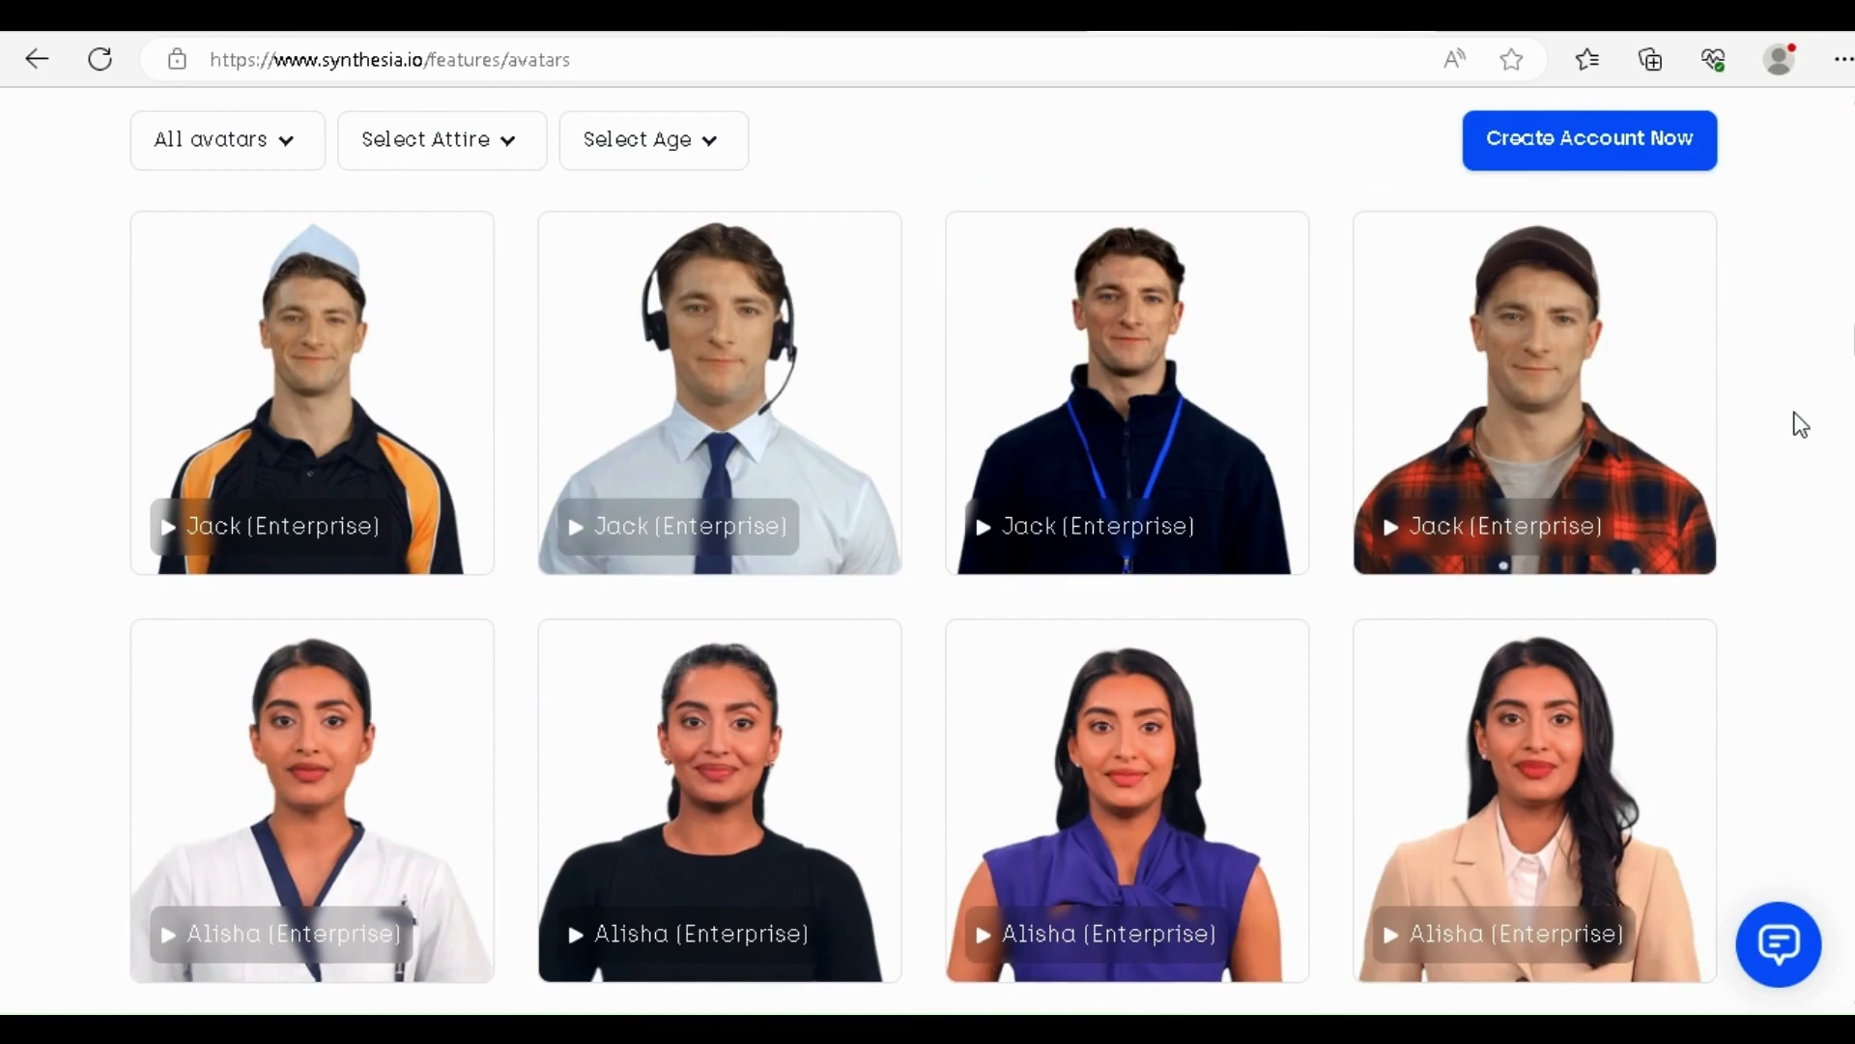
{"action": "scroll", "coordinate": [1801, 426], "scroll_direction": "down", "scroll_amount": 2}
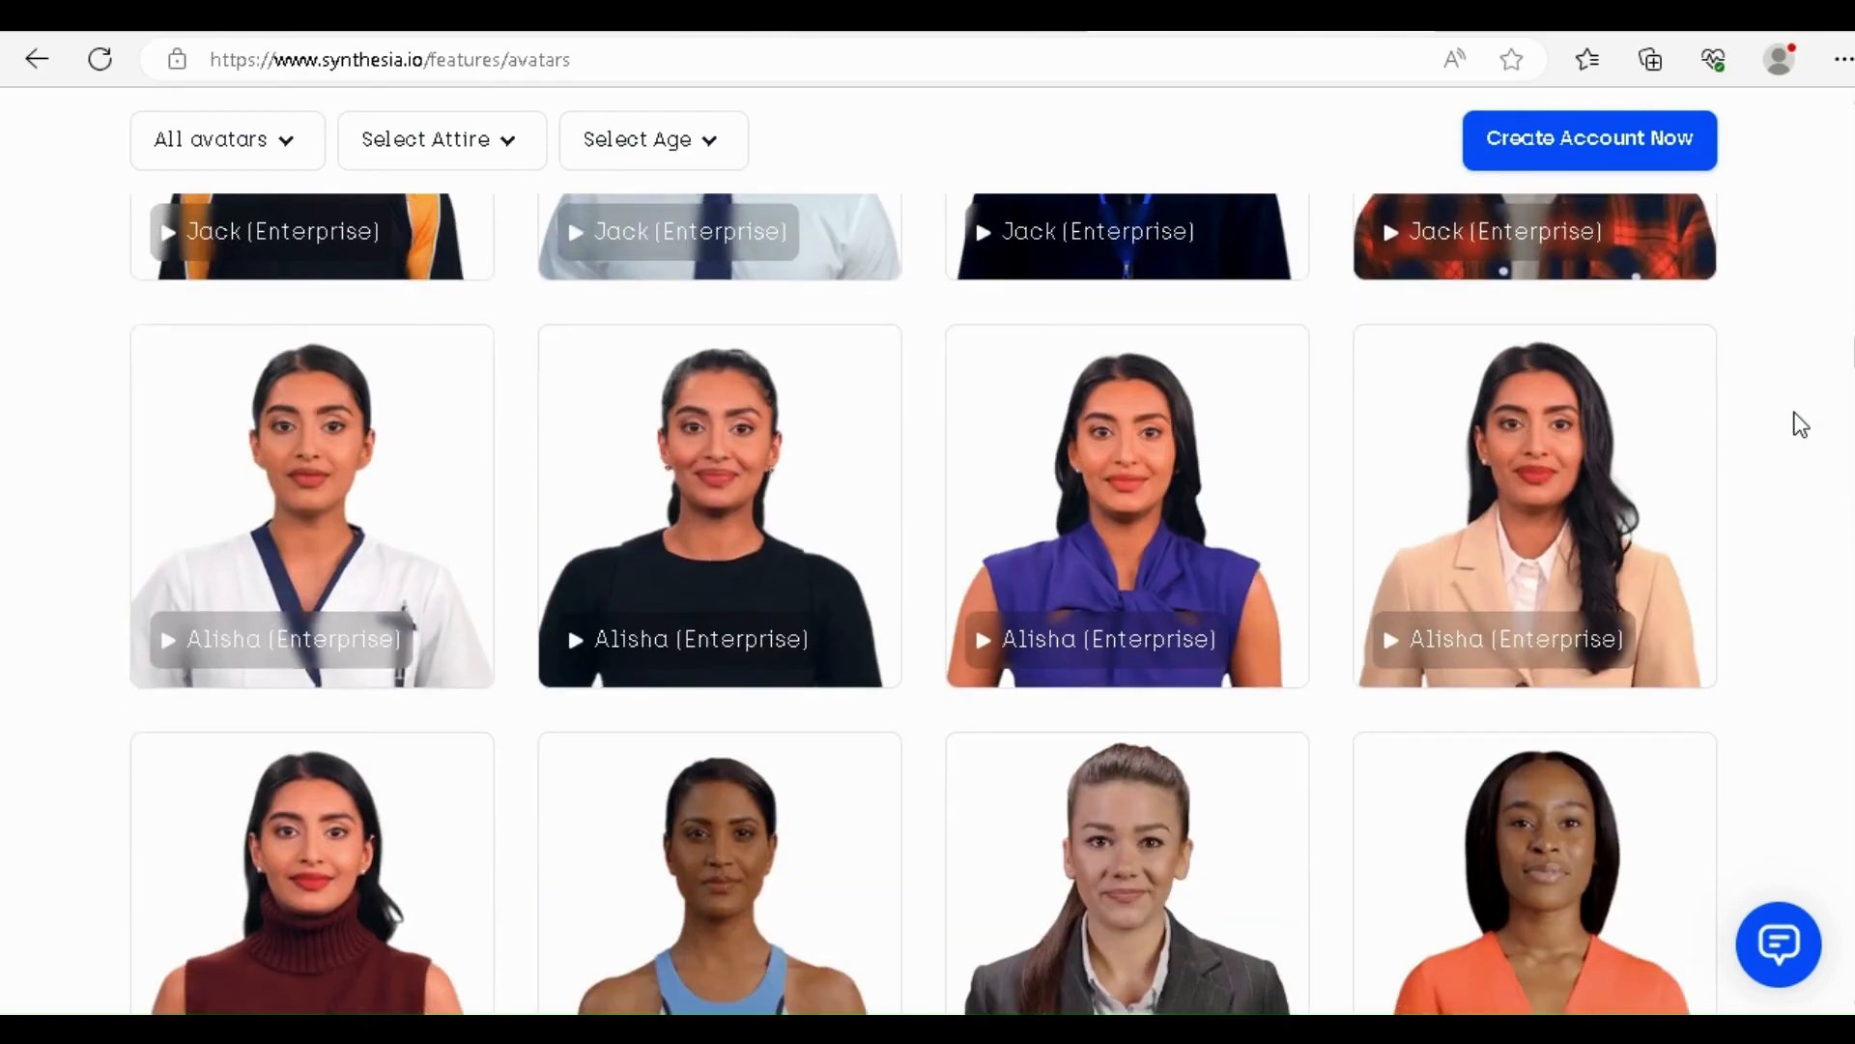
{"action": "scroll", "coordinate": [1801, 425], "scroll_direction": "down", "scroll_amount": 1}
{"action": "scroll", "coordinate": [1801, 425], "scroll_direction": "down", "scroll_amount": 1}
{"action": "scroll", "coordinate": [1801, 425], "scroll_direction": "down", "scroll_amount": 2}
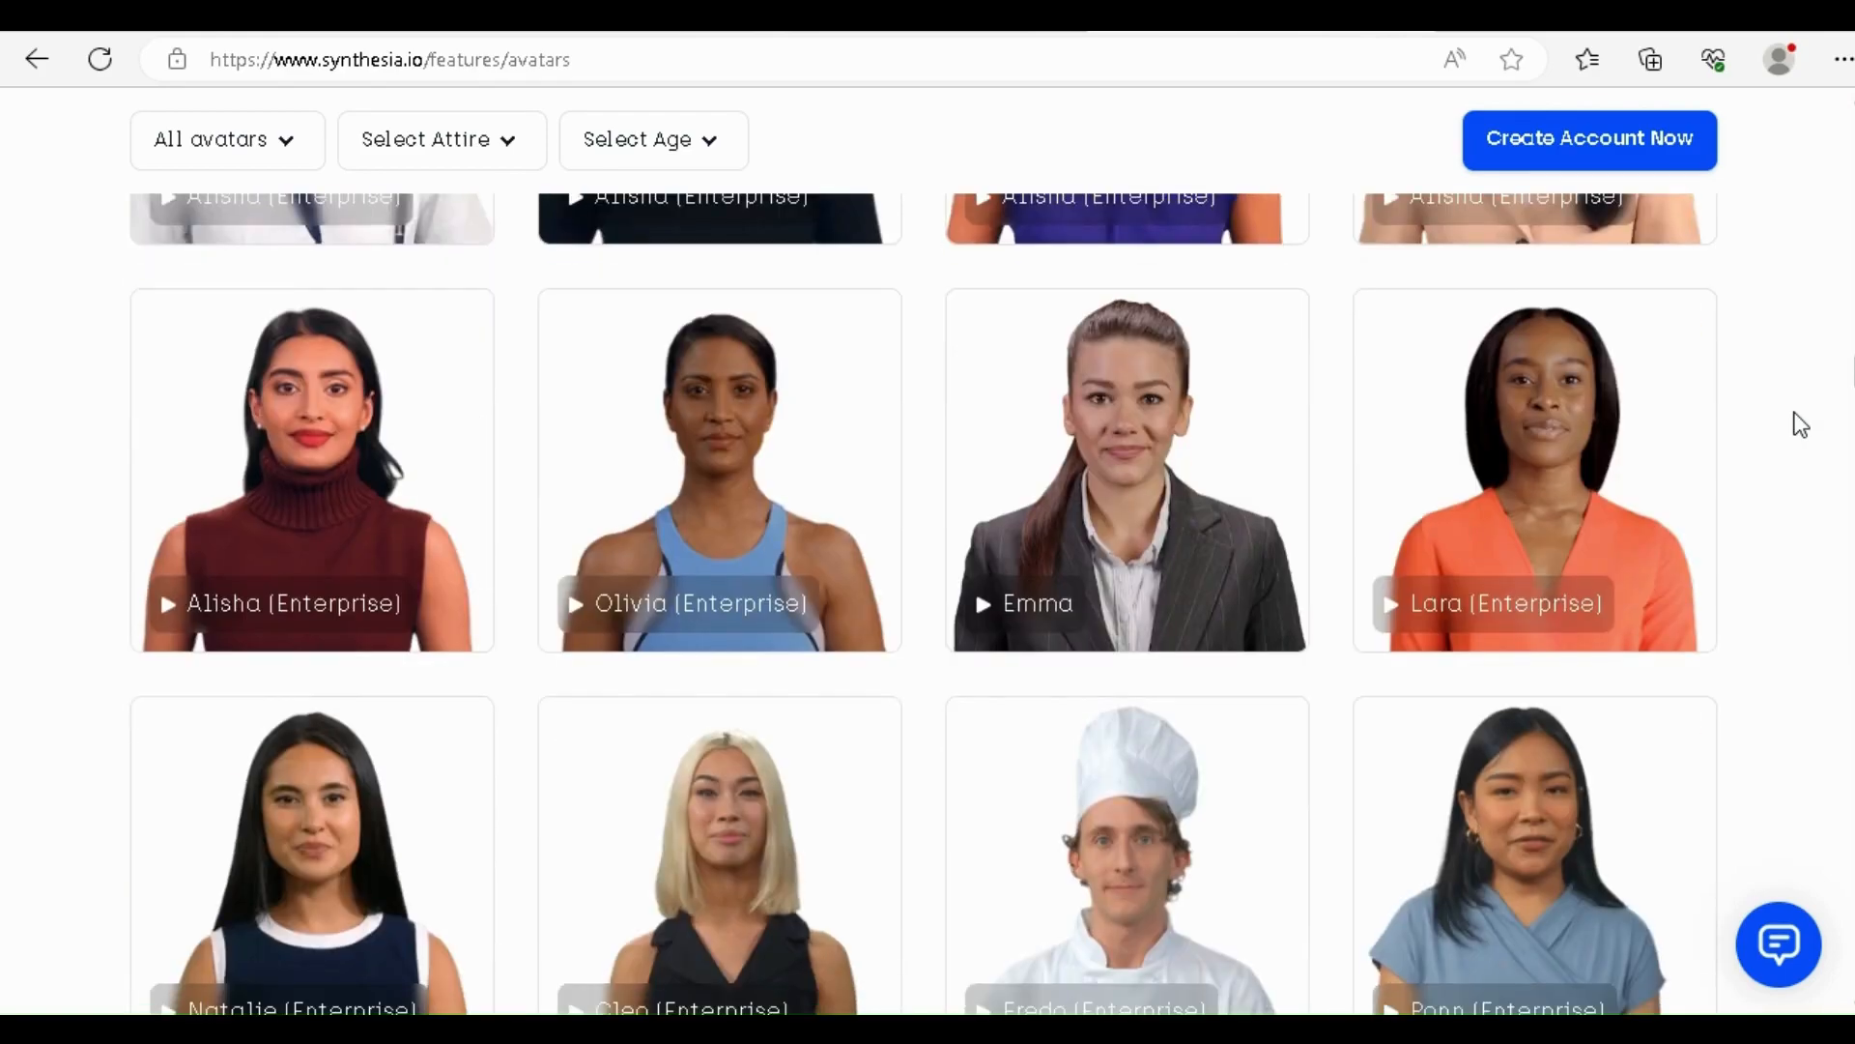
{"action": "scroll", "coordinate": [1800, 425], "scroll_direction": "down", "scroll_amount": 1}
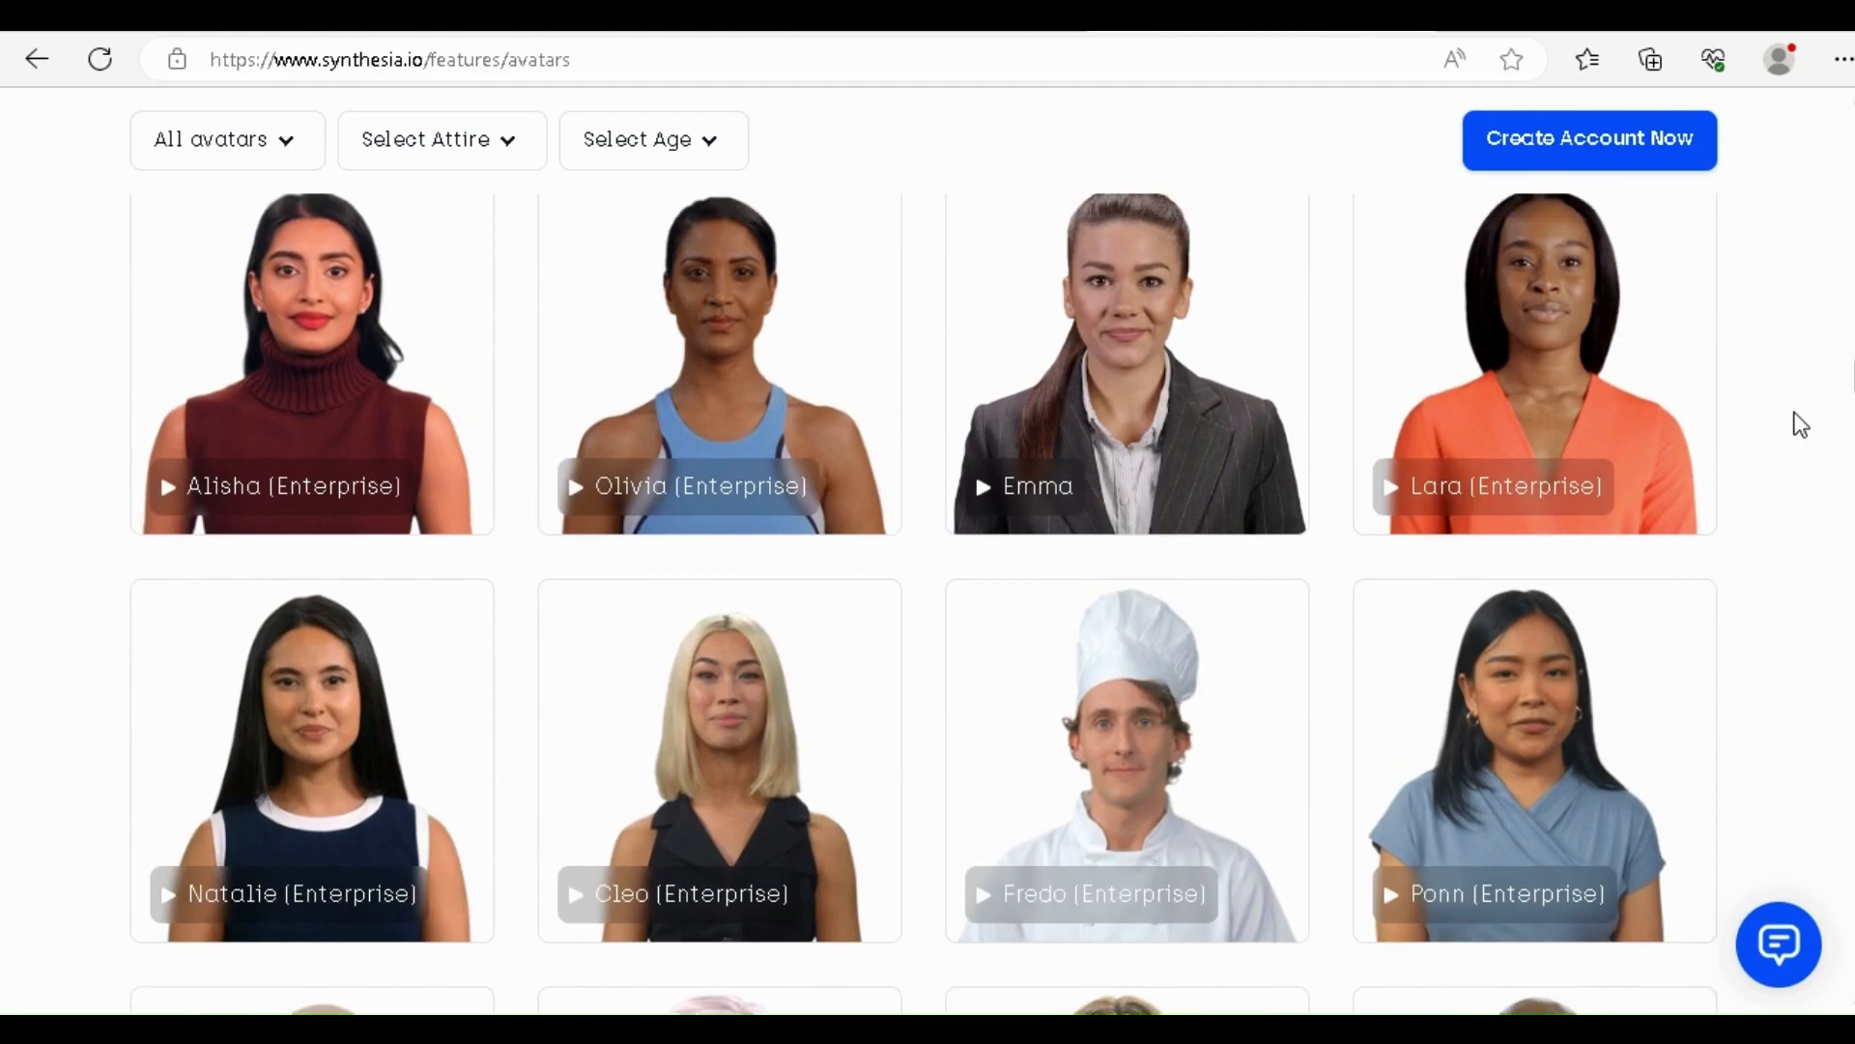
{"action": "scroll", "coordinate": [1800, 426], "scroll_direction": "up", "scroll_amount": 10}
{"action": "scroll", "coordinate": [1800, 426], "scroll_direction": "up", "scroll_amount": 10}
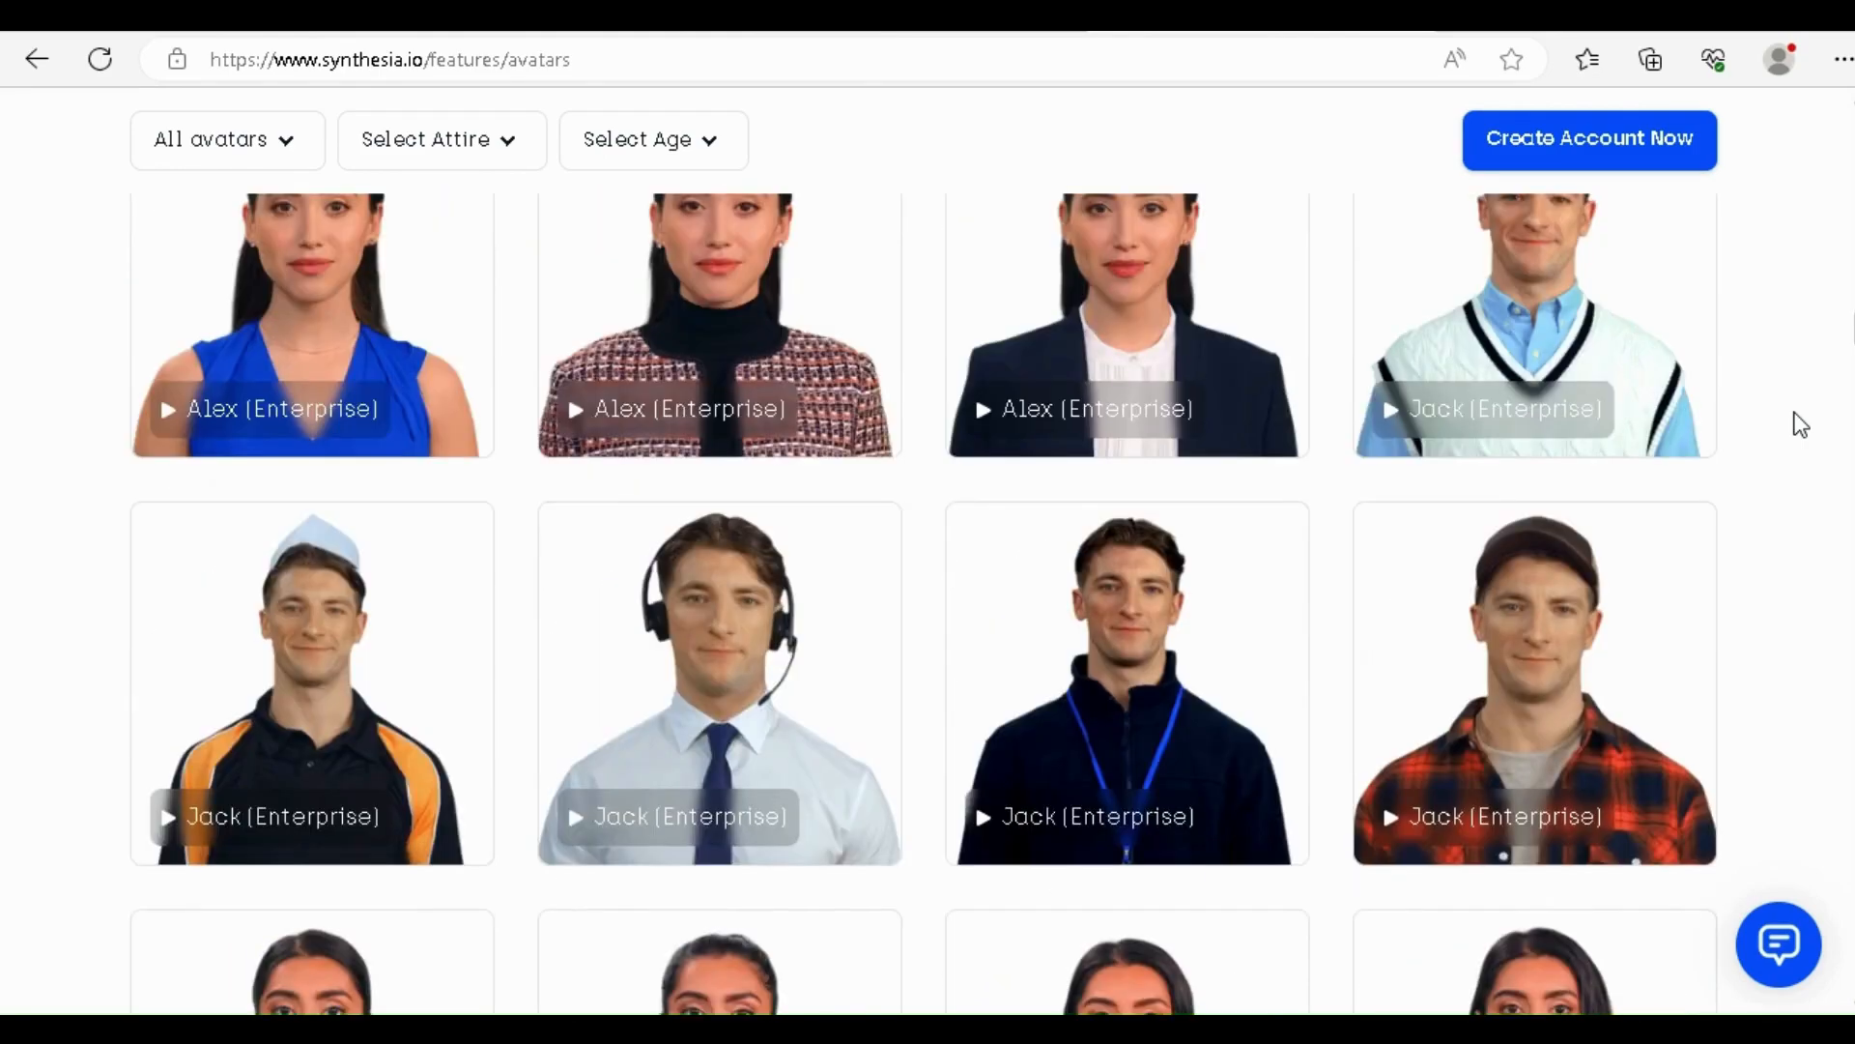
{"action": "scroll", "coordinate": [1800, 425], "scroll_direction": "up", "scroll_amount": 15}
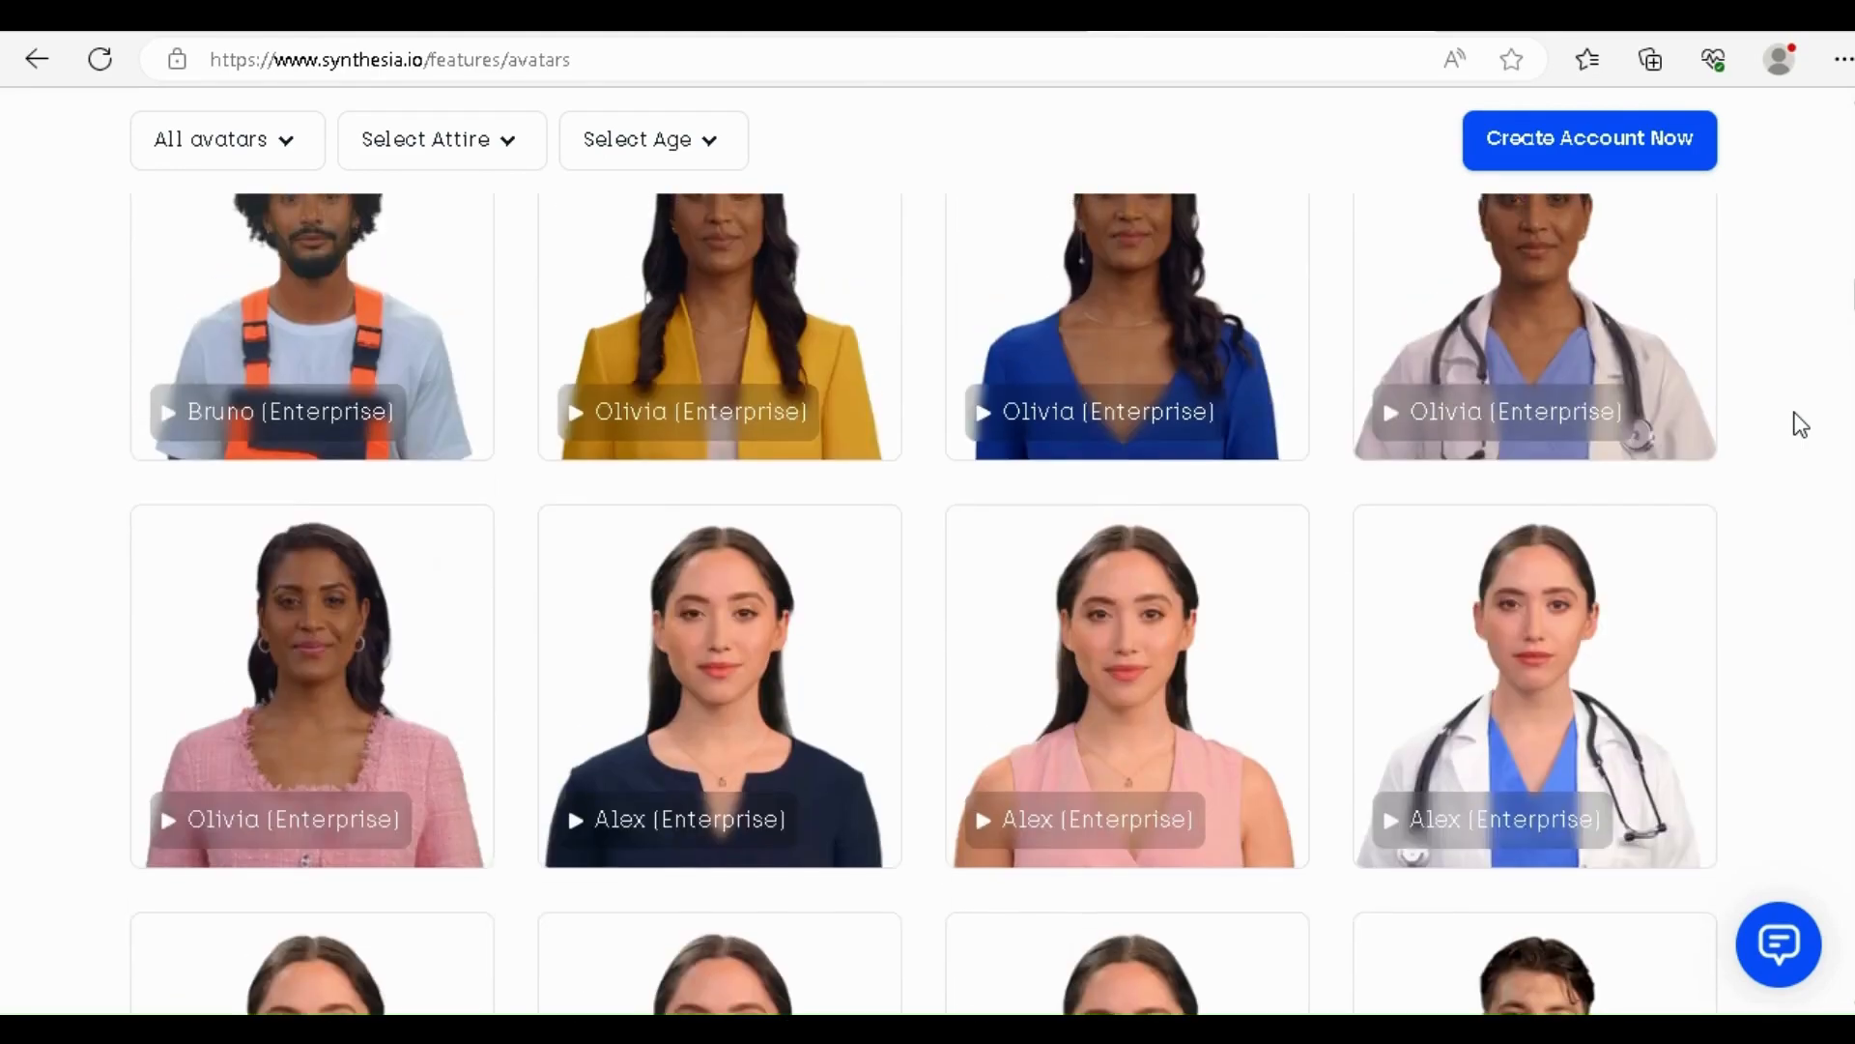
{"action": "scroll", "coordinate": [1801, 425], "scroll_direction": "up", "scroll_amount": 13}
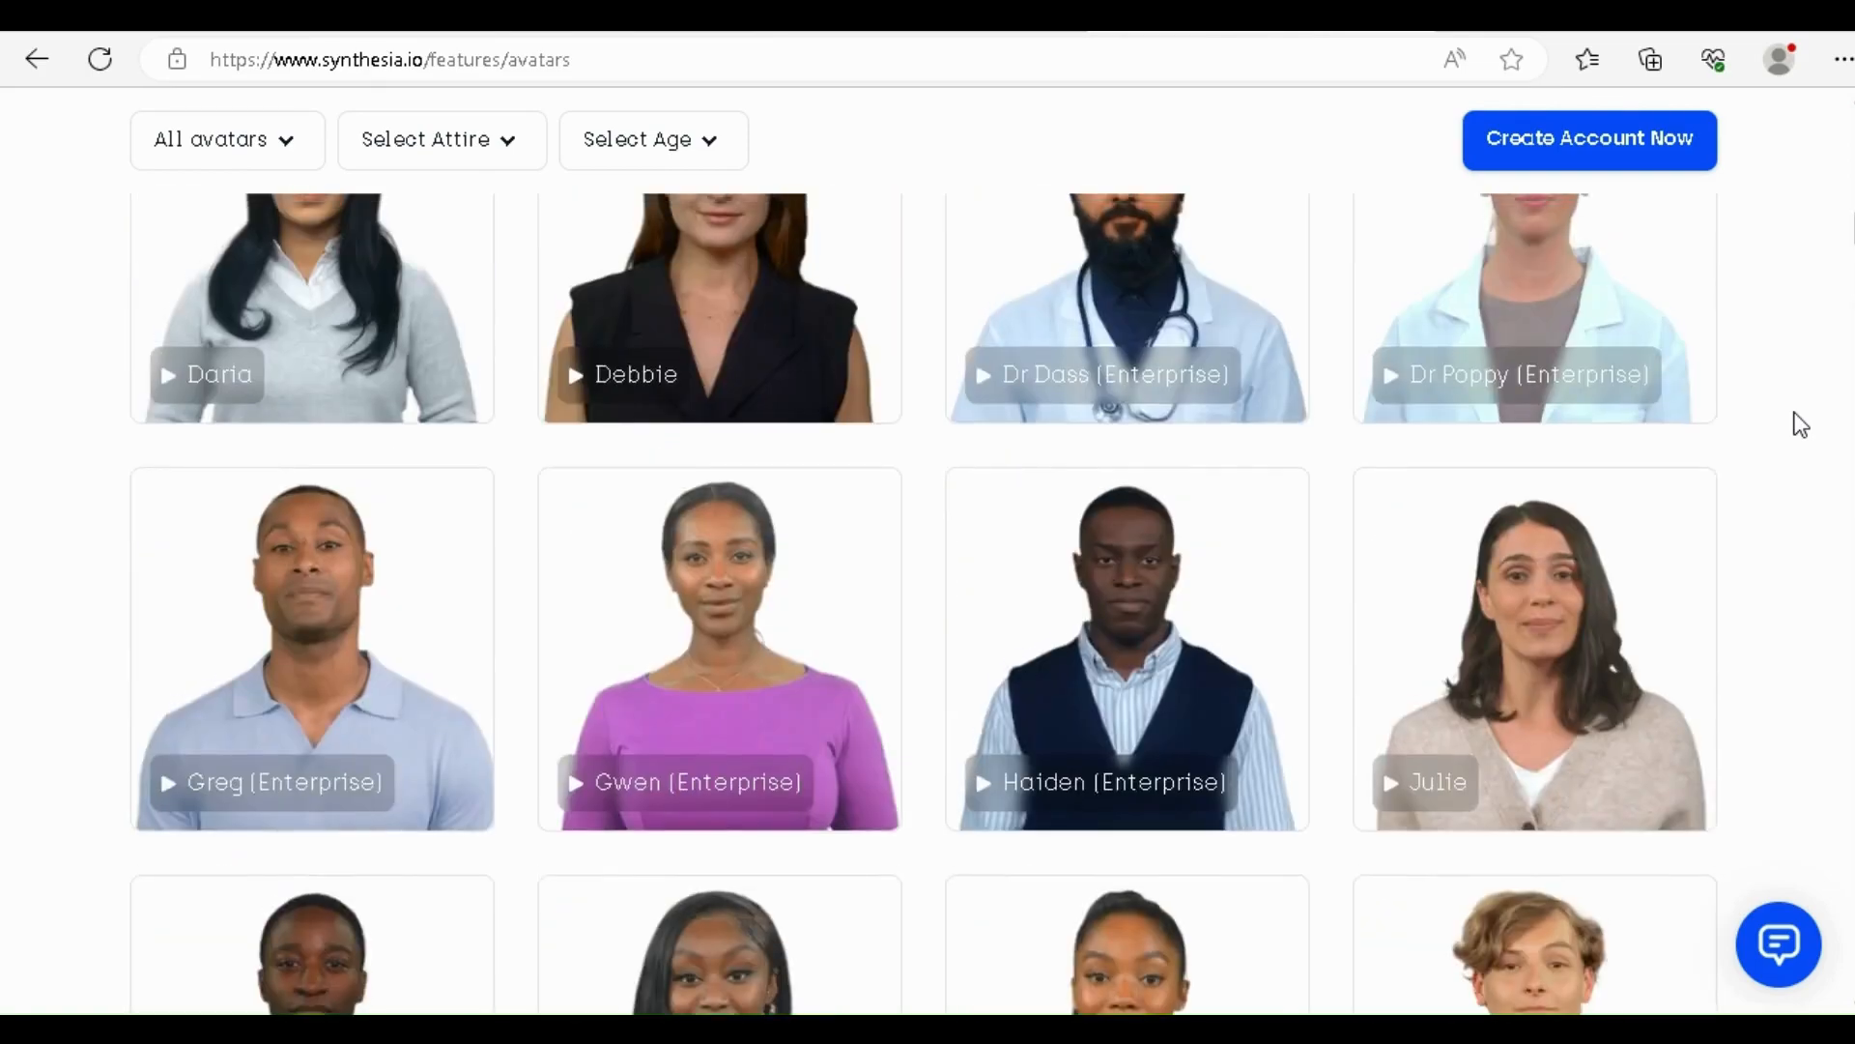
{"action": "scroll", "coordinate": [1801, 425], "scroll_direction": "up", "scroll_amount": 13}
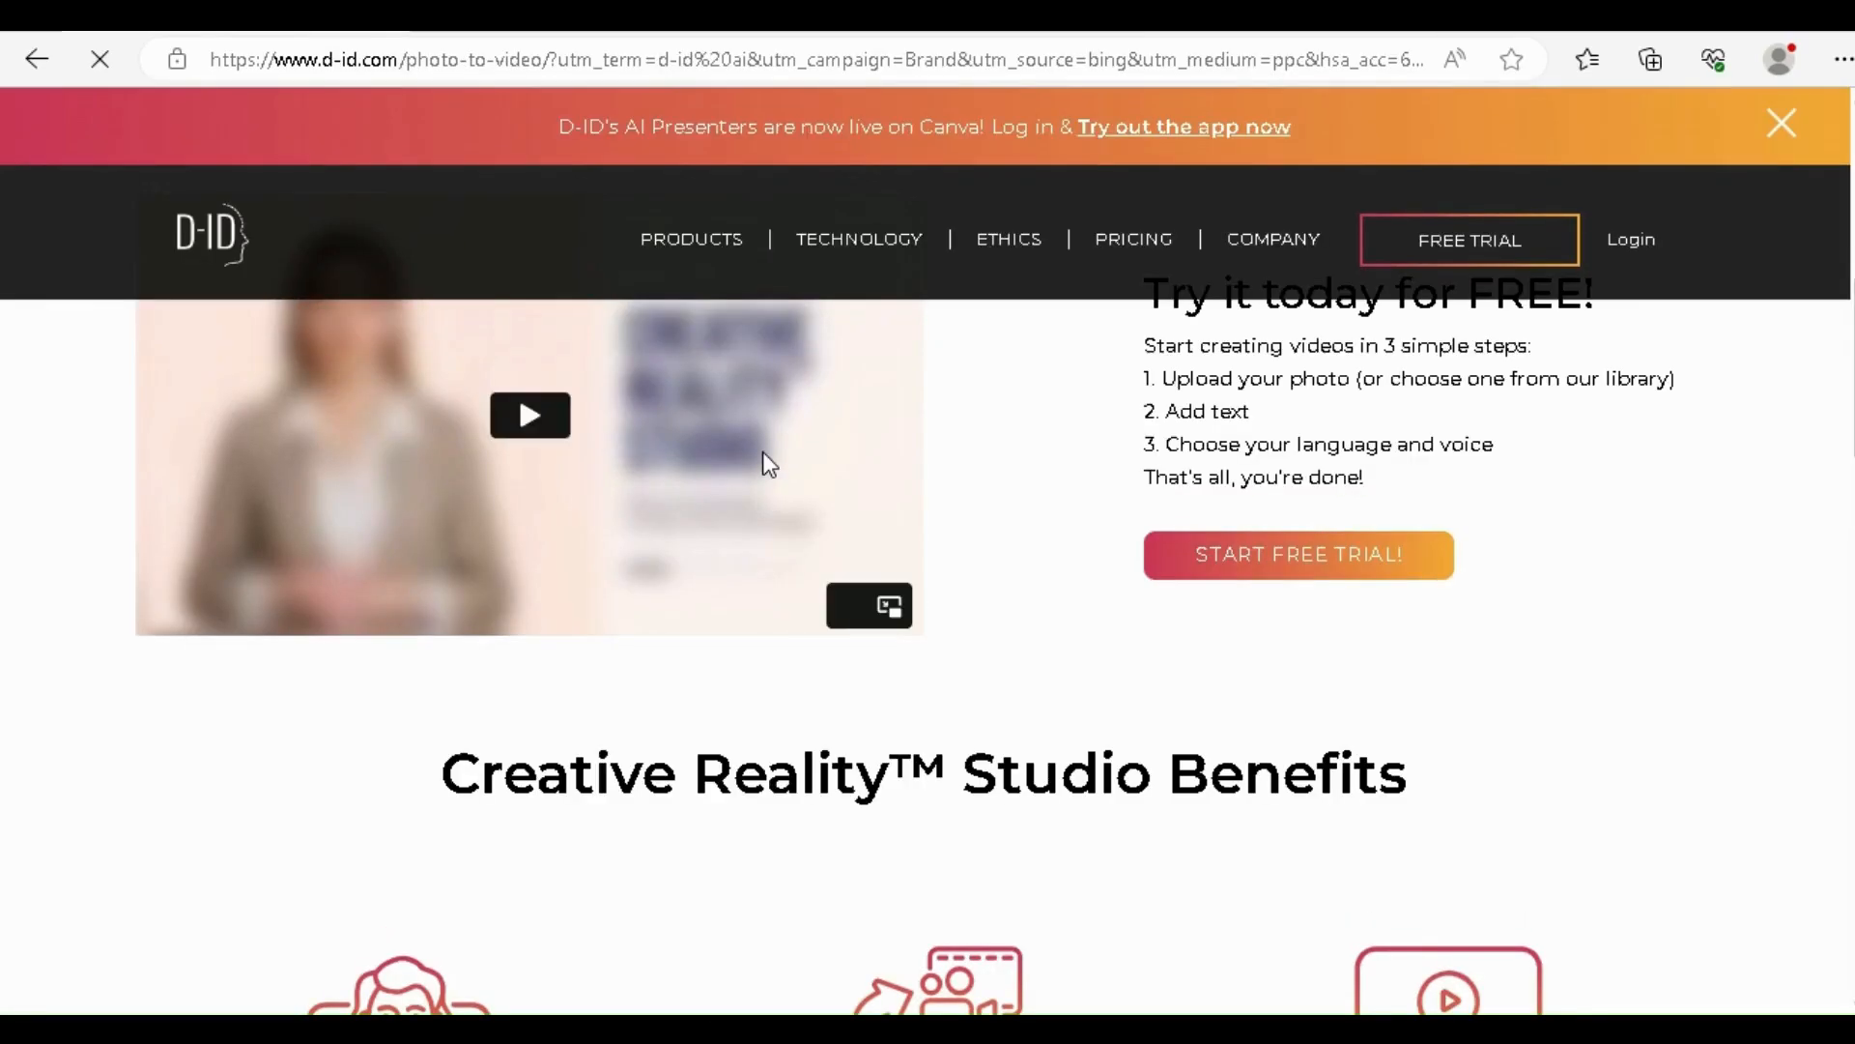
Dismiss the Canva announcement banner and review the free-trial steps and Creative Reality Studio benefits on D-ID's photo-to-video page
{"action": "left_click", "coordinate": [1777, 128]}
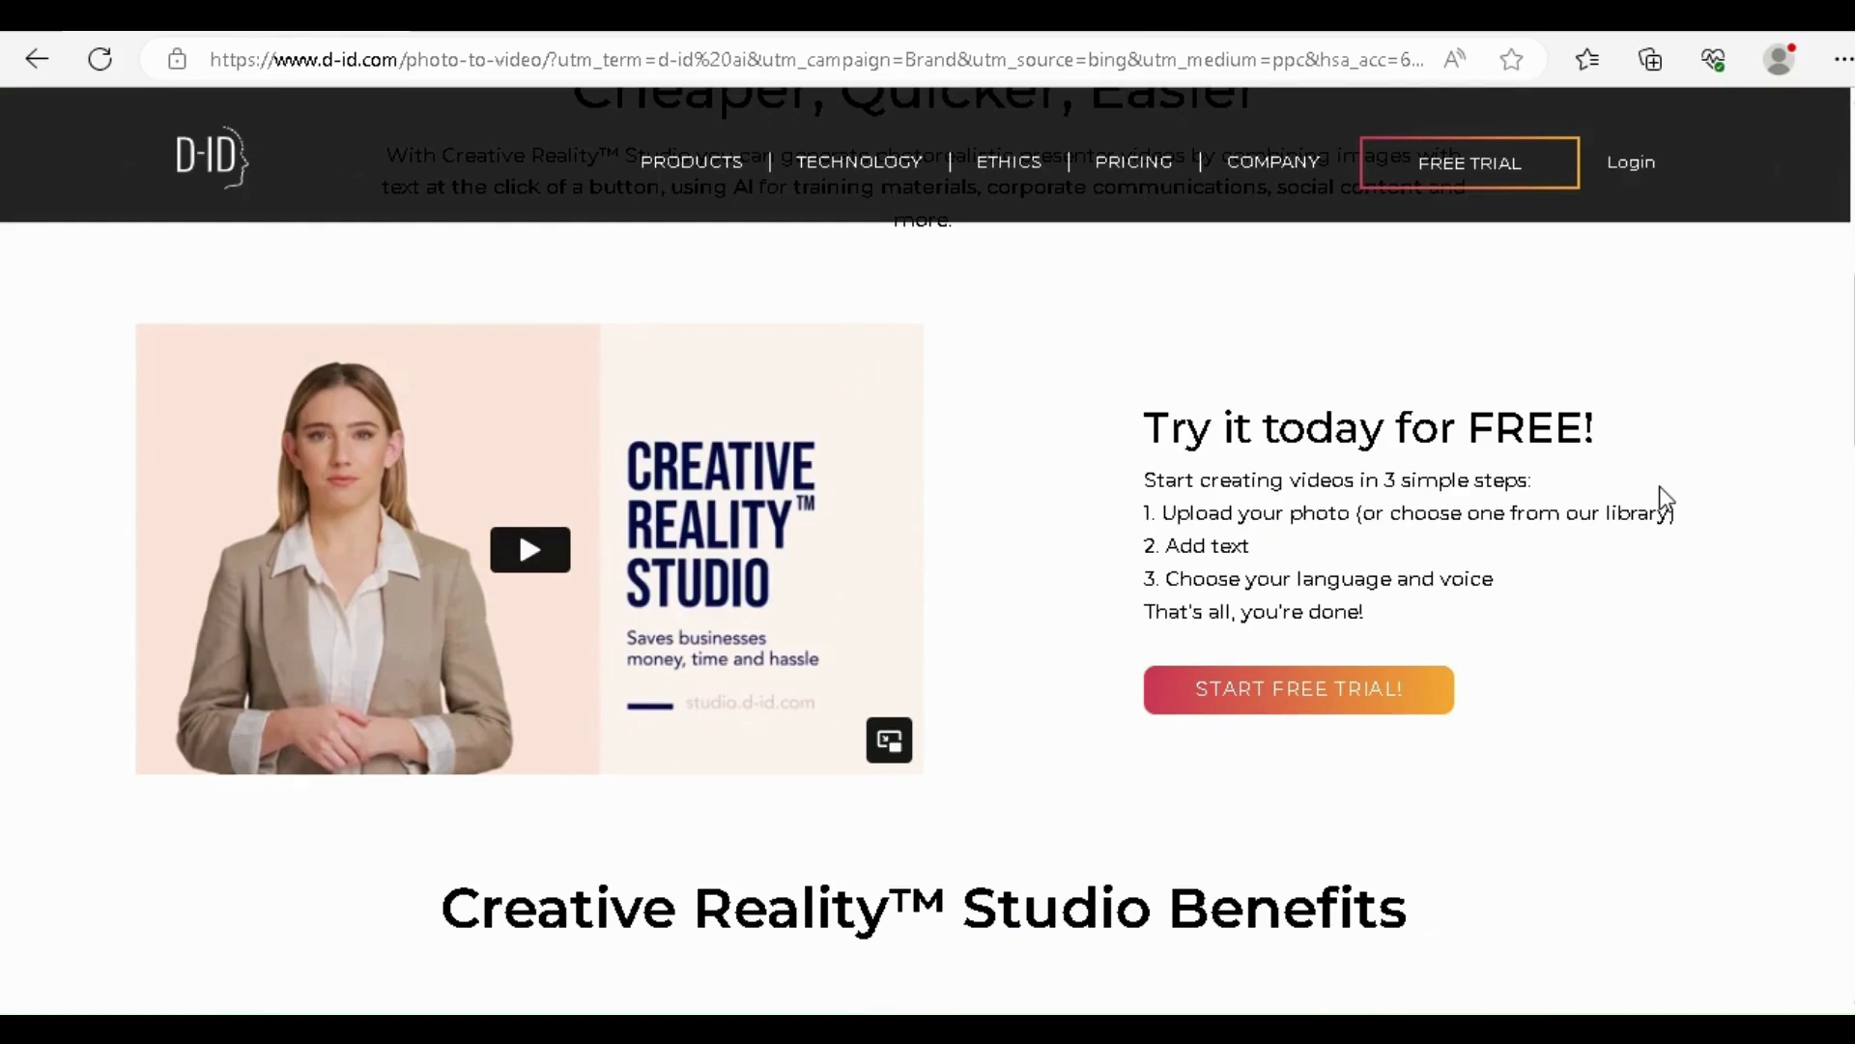
{"action": "scroll", "coordinate": [1660, 487], "scroll_direction": "down", "scroll_amount": 2}
{"action": "scroll", "coordinate": [1666, 498], "scroll_direction": "up", "scroll_amount": 1}
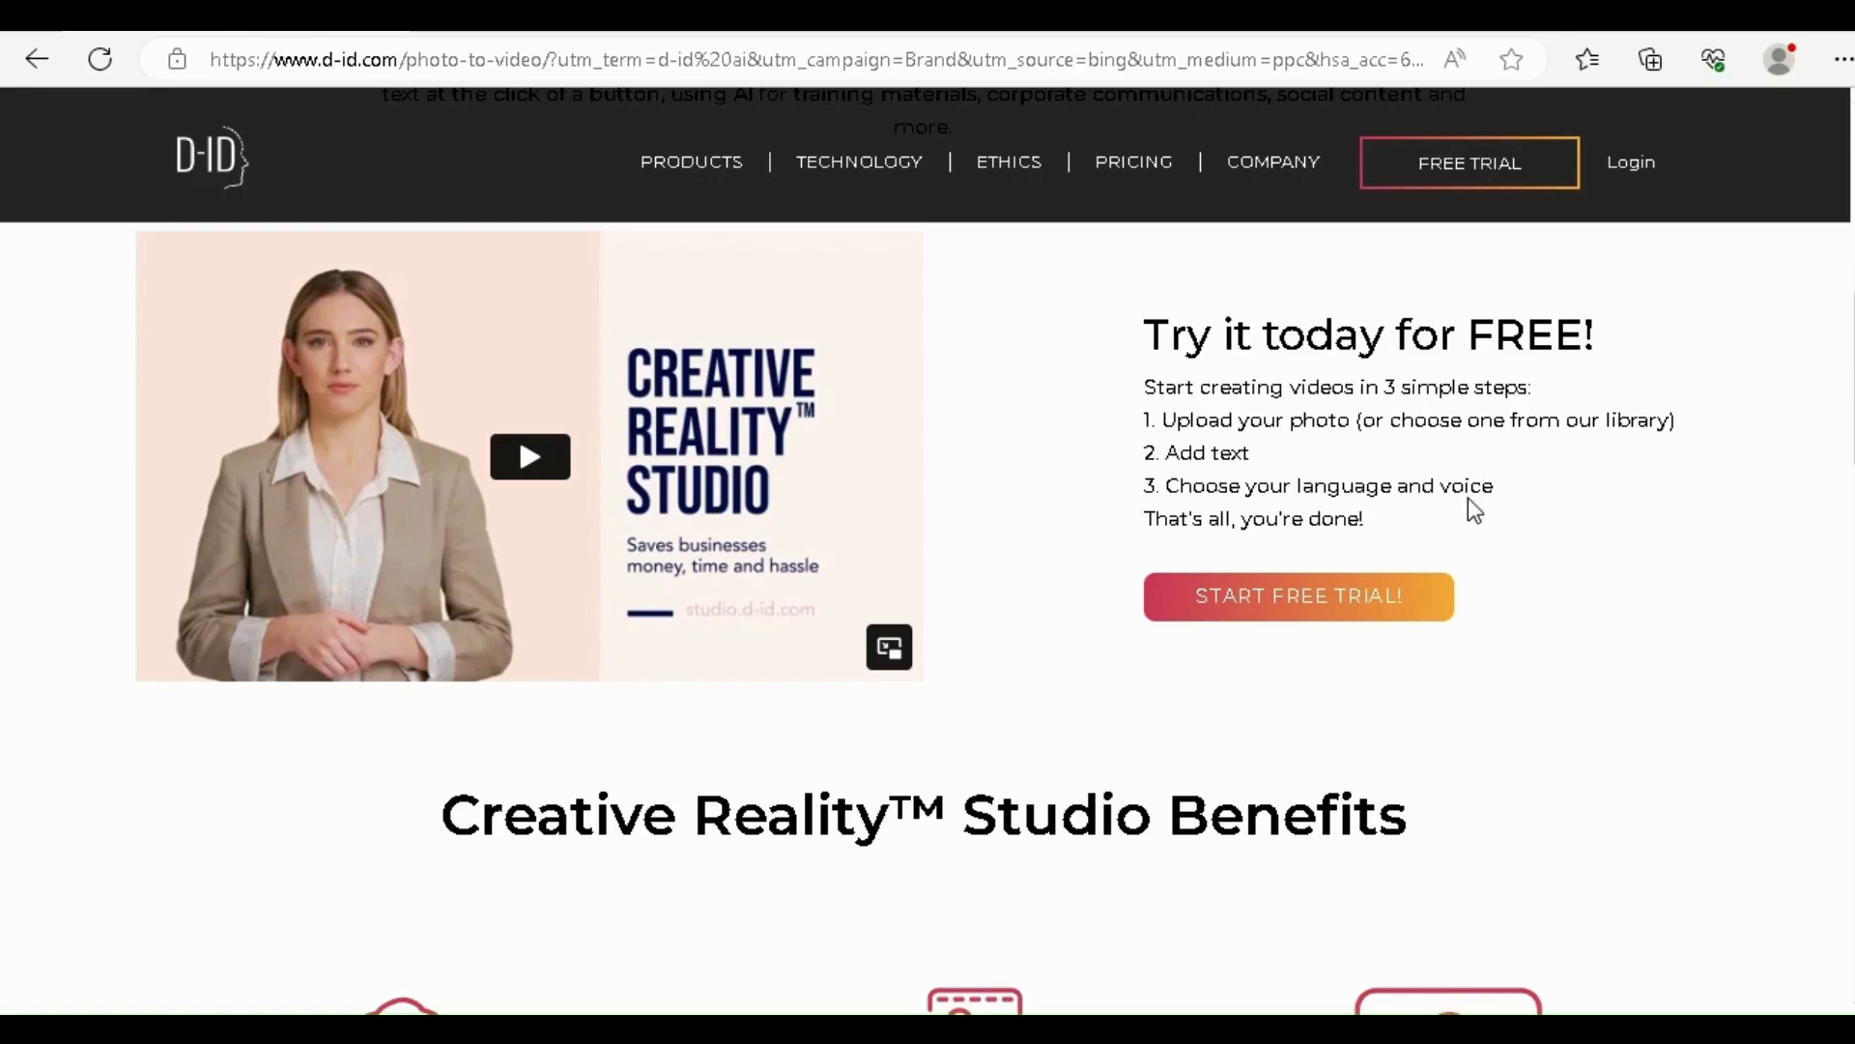
{"action": "scroll", "coordinate": [1468, 498], "scroll_direction": "down", "scroll_amount": 3}
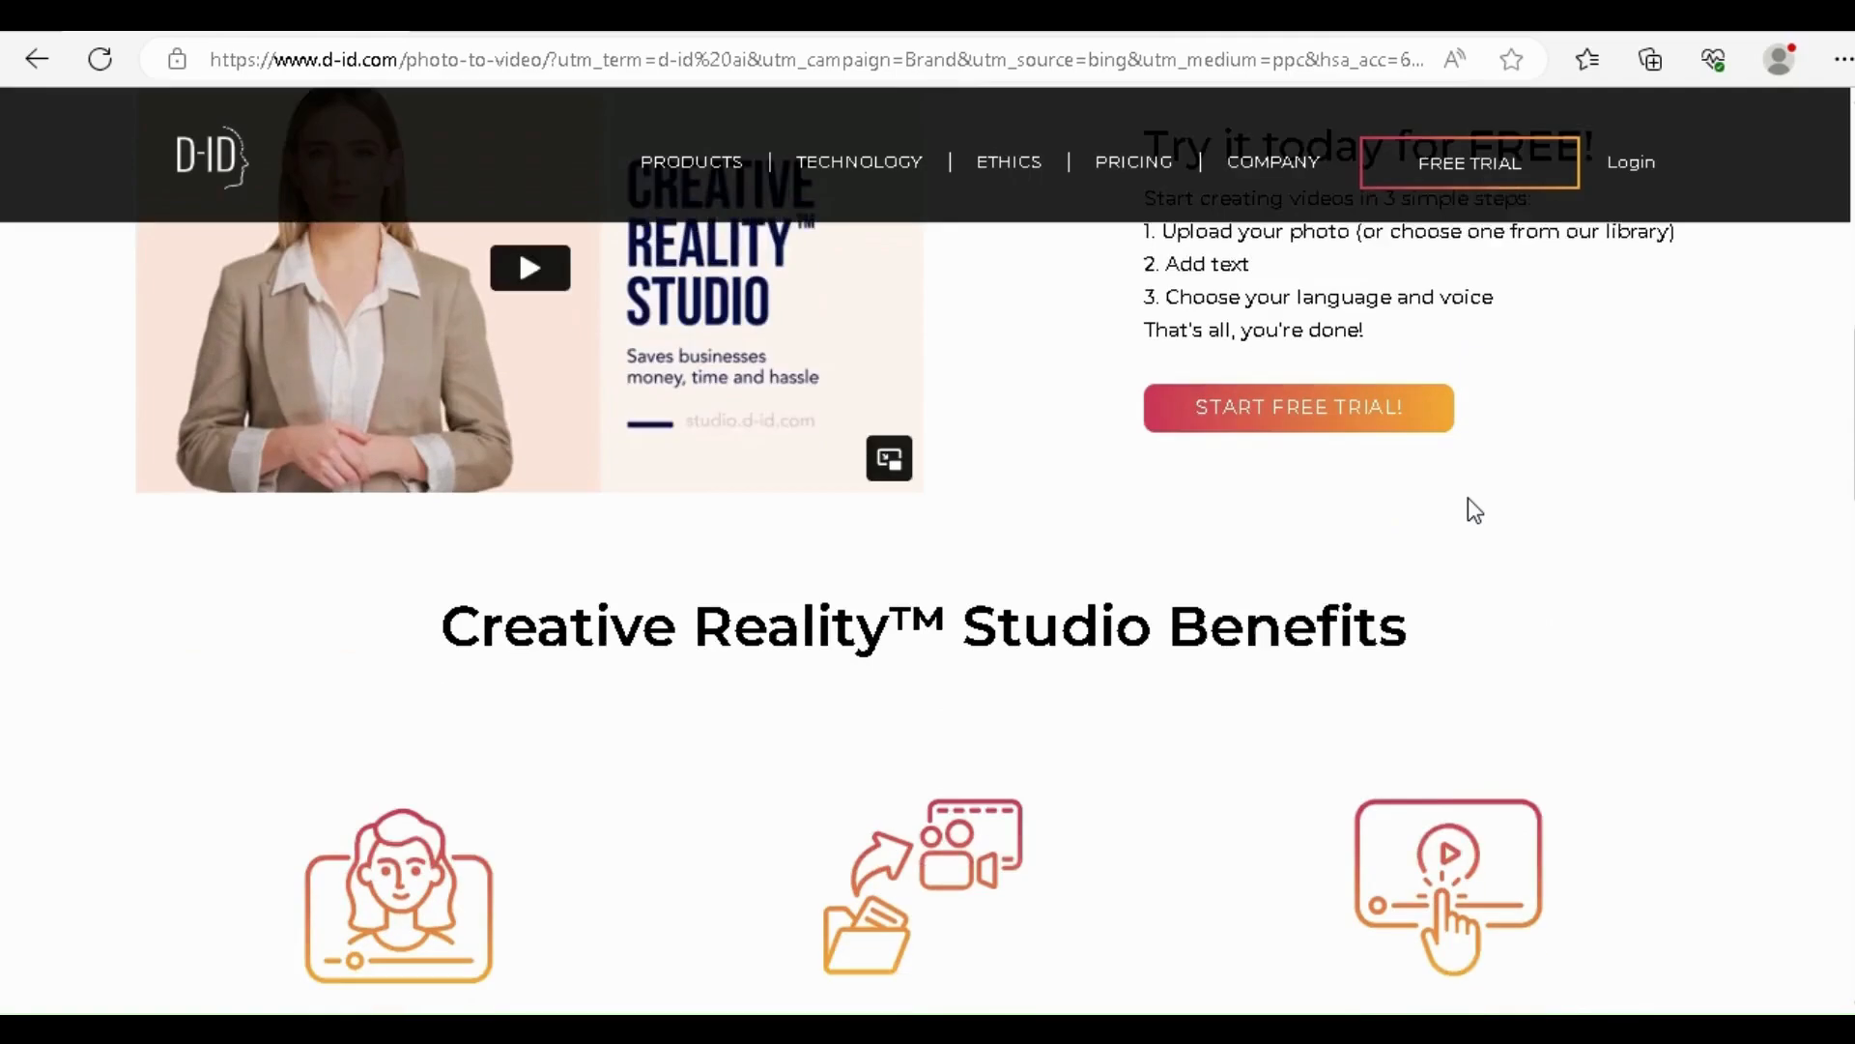
{"action": "scroll", "coordinate": [1473, 509], "scroll_direction": "down", "scroll_amount": 2}
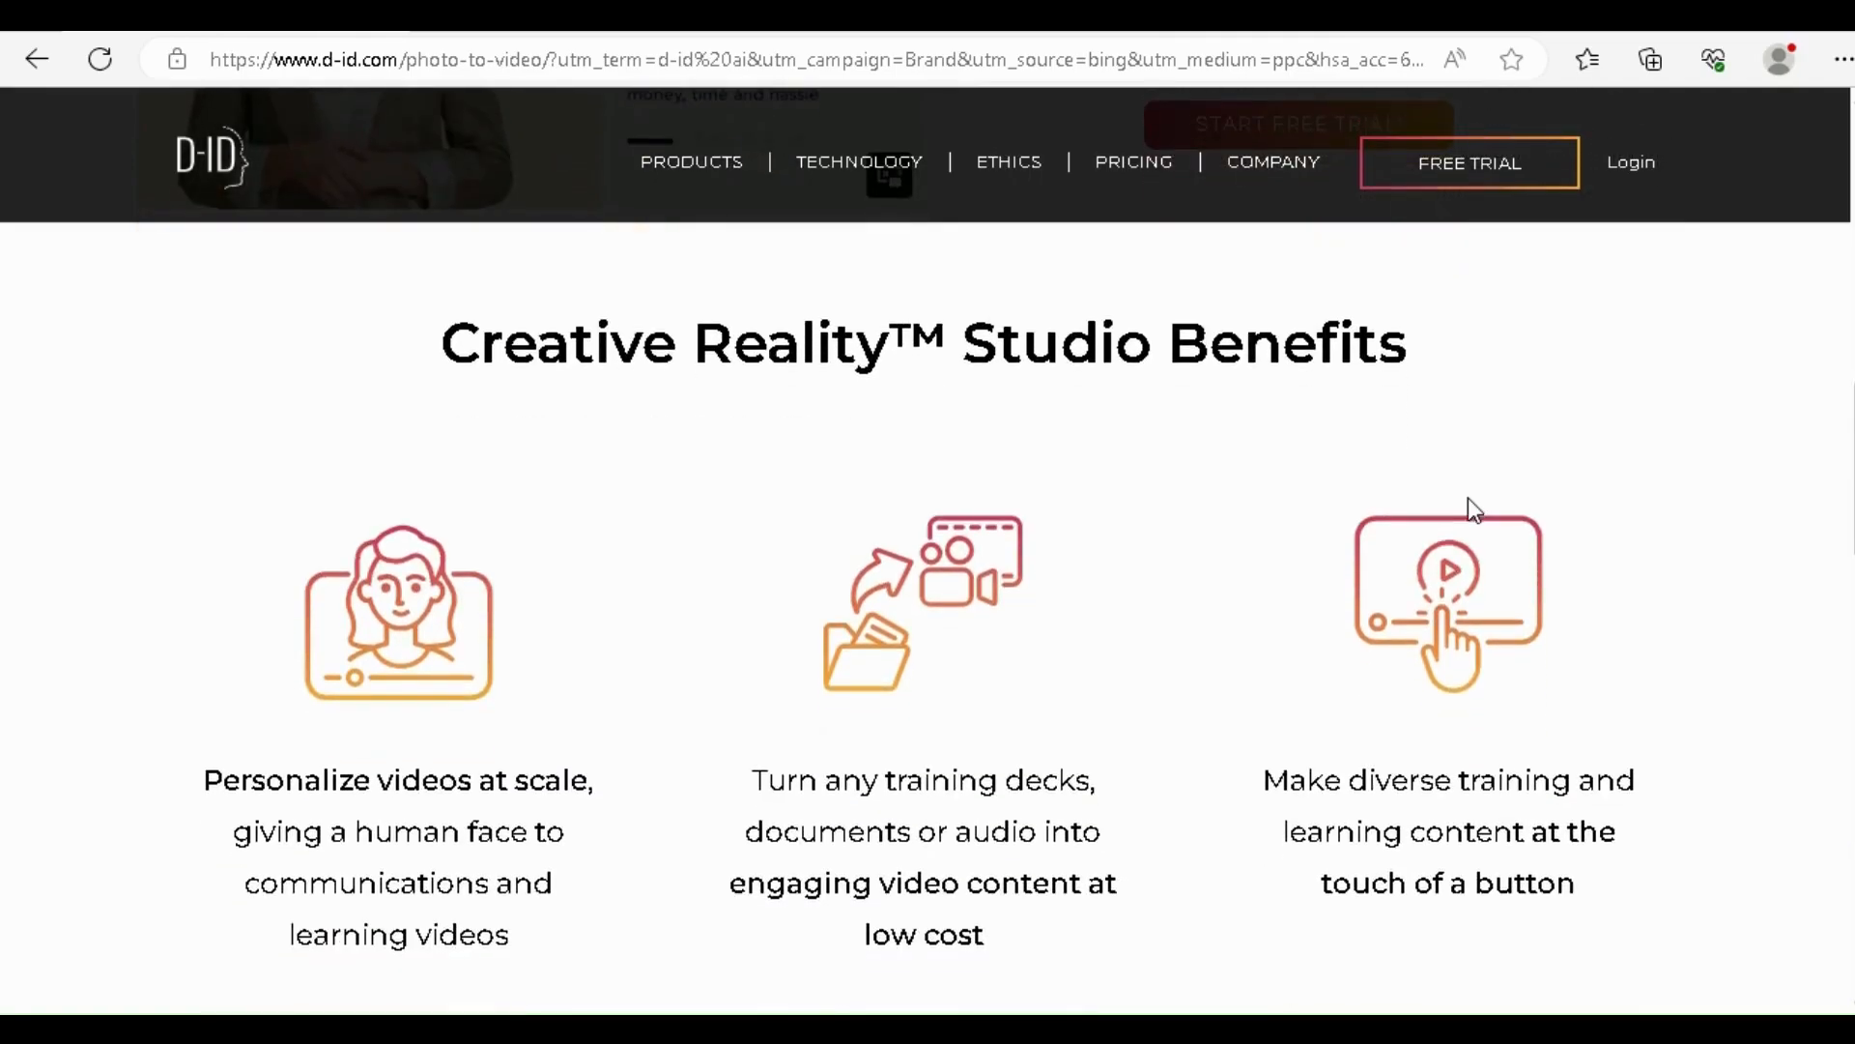
{"action": "scroll", "coordinate": [1662, 532], "scroll_direction": "down", "scroll_amount": 7}
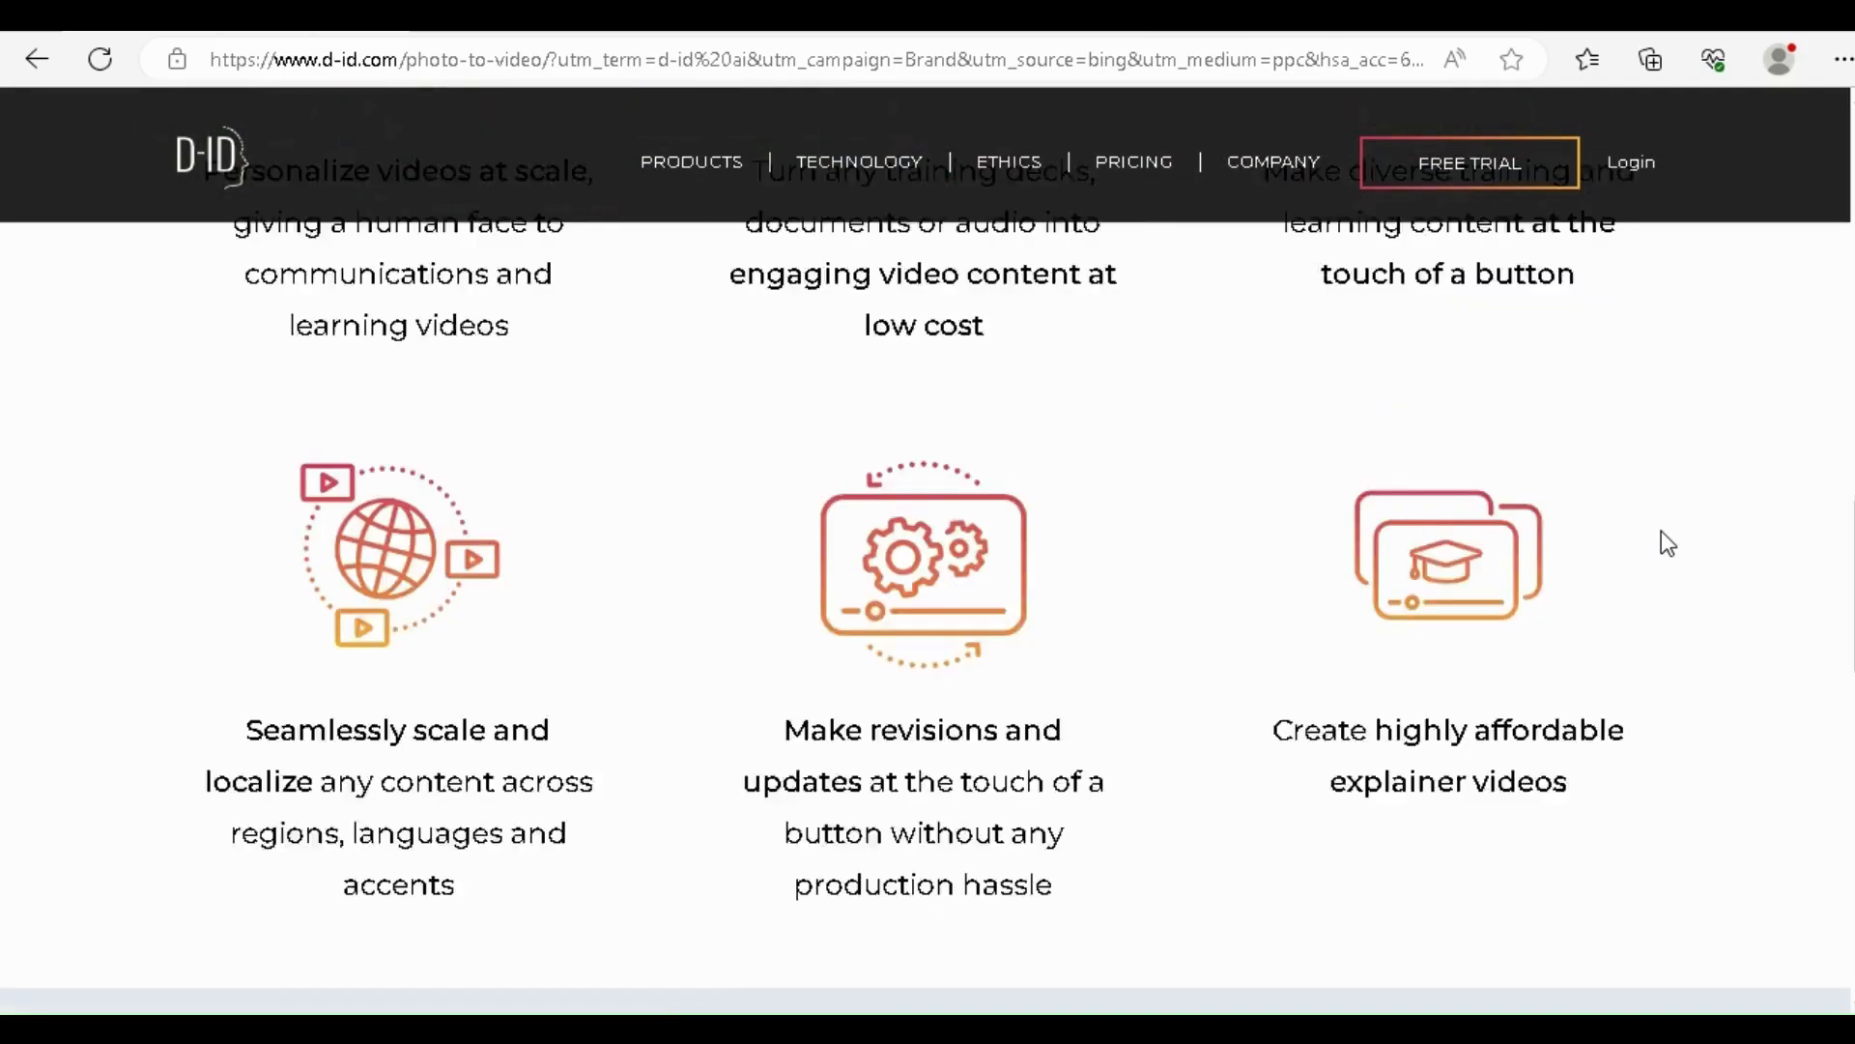
{"action": "scroll", "coordinate": [1668, 543], "scroll_direction": "up", "scroll_amount": 15}
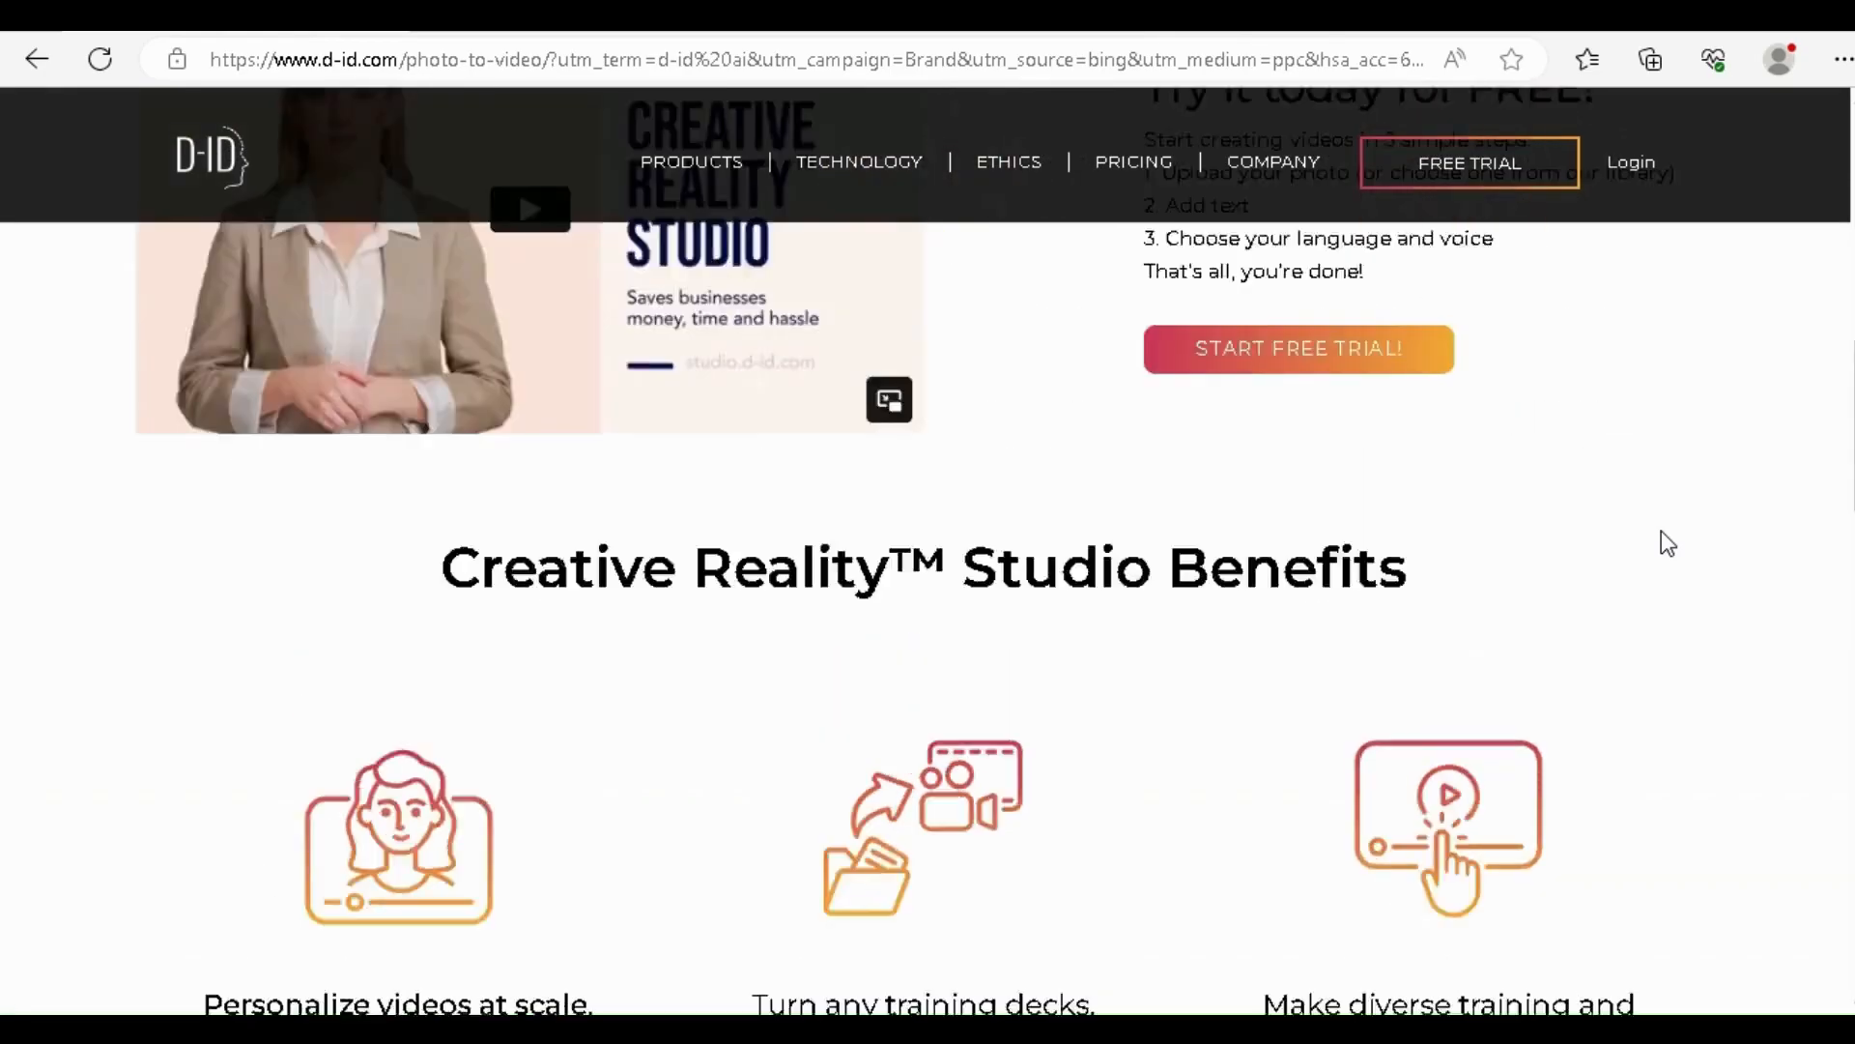
{"action": "scroll", "coordinate": [1661, 539], "scroll_direction": "up", "scroll_amount": 3}
{"action": "scroll", "coordinate": [1607, 505], "scroll_direction": "up", "scroll_amount": 5}
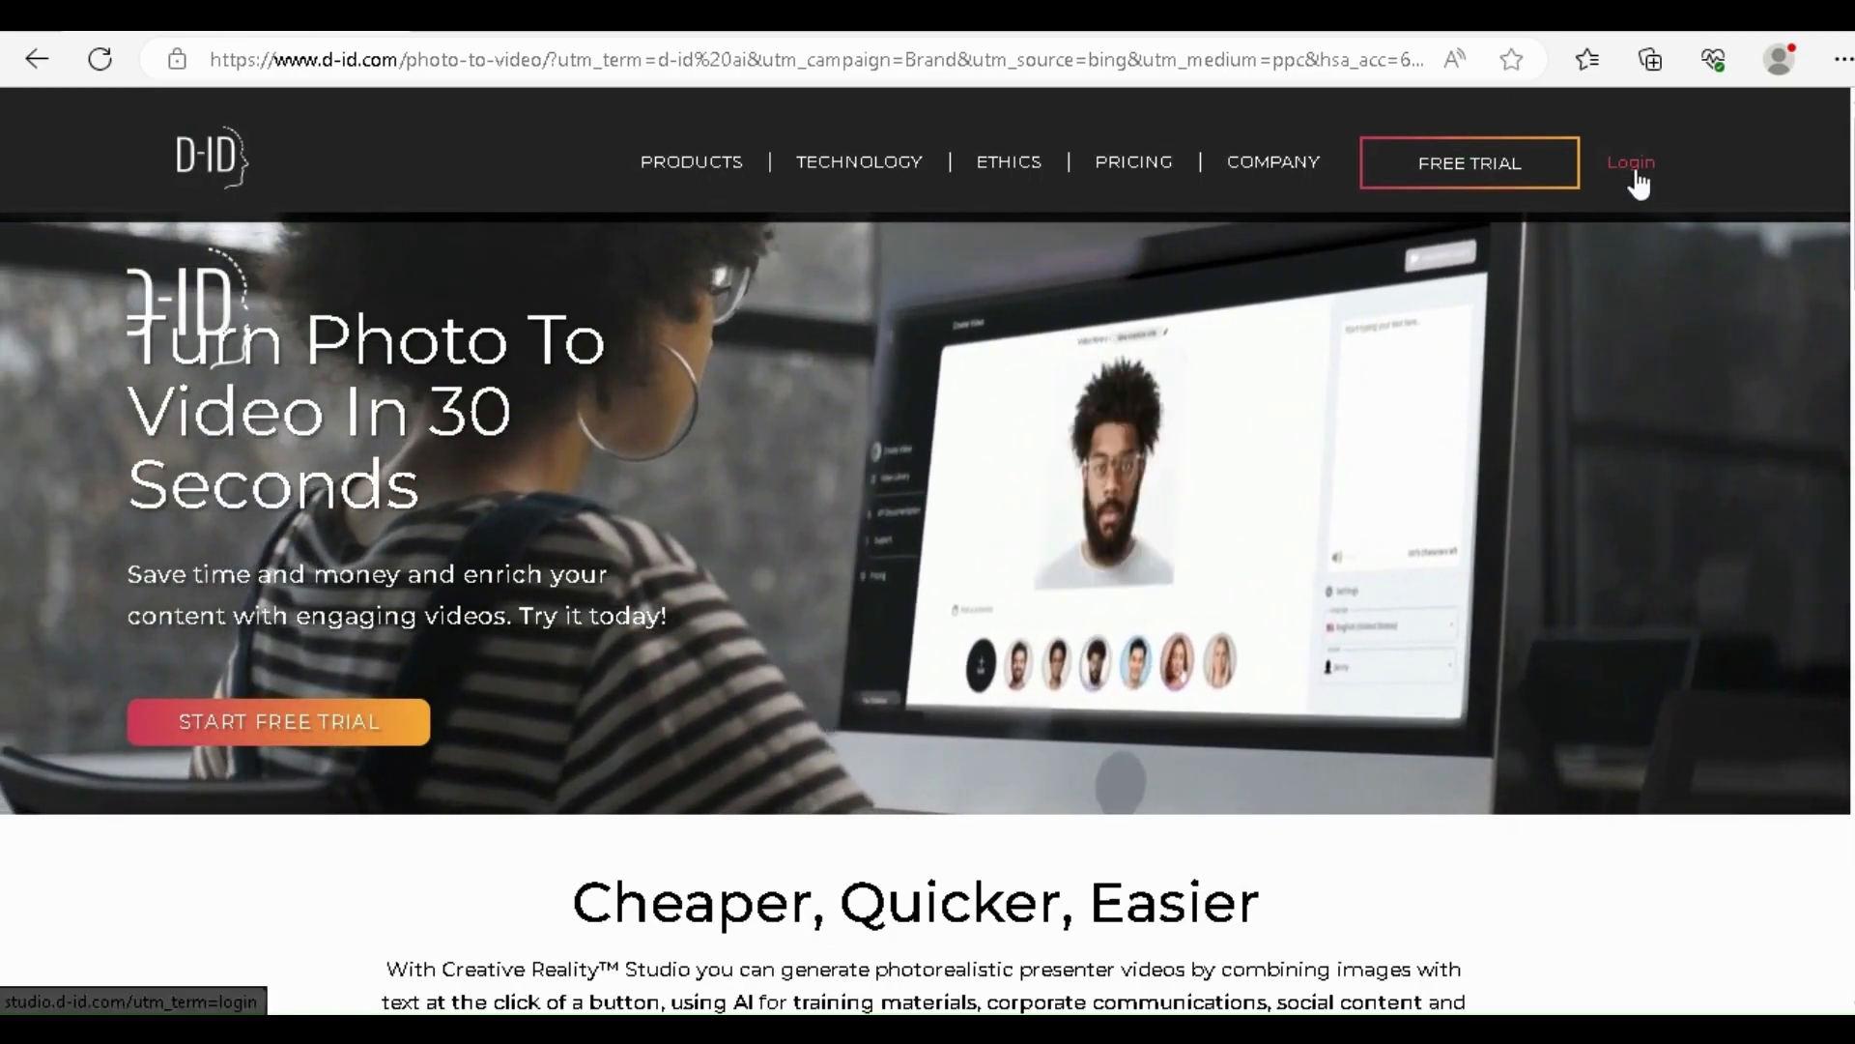
Open D-ID's studio and log in from the guest account by continuing with Google
{"action": "left_click", "coordinate": [1633, 166]}
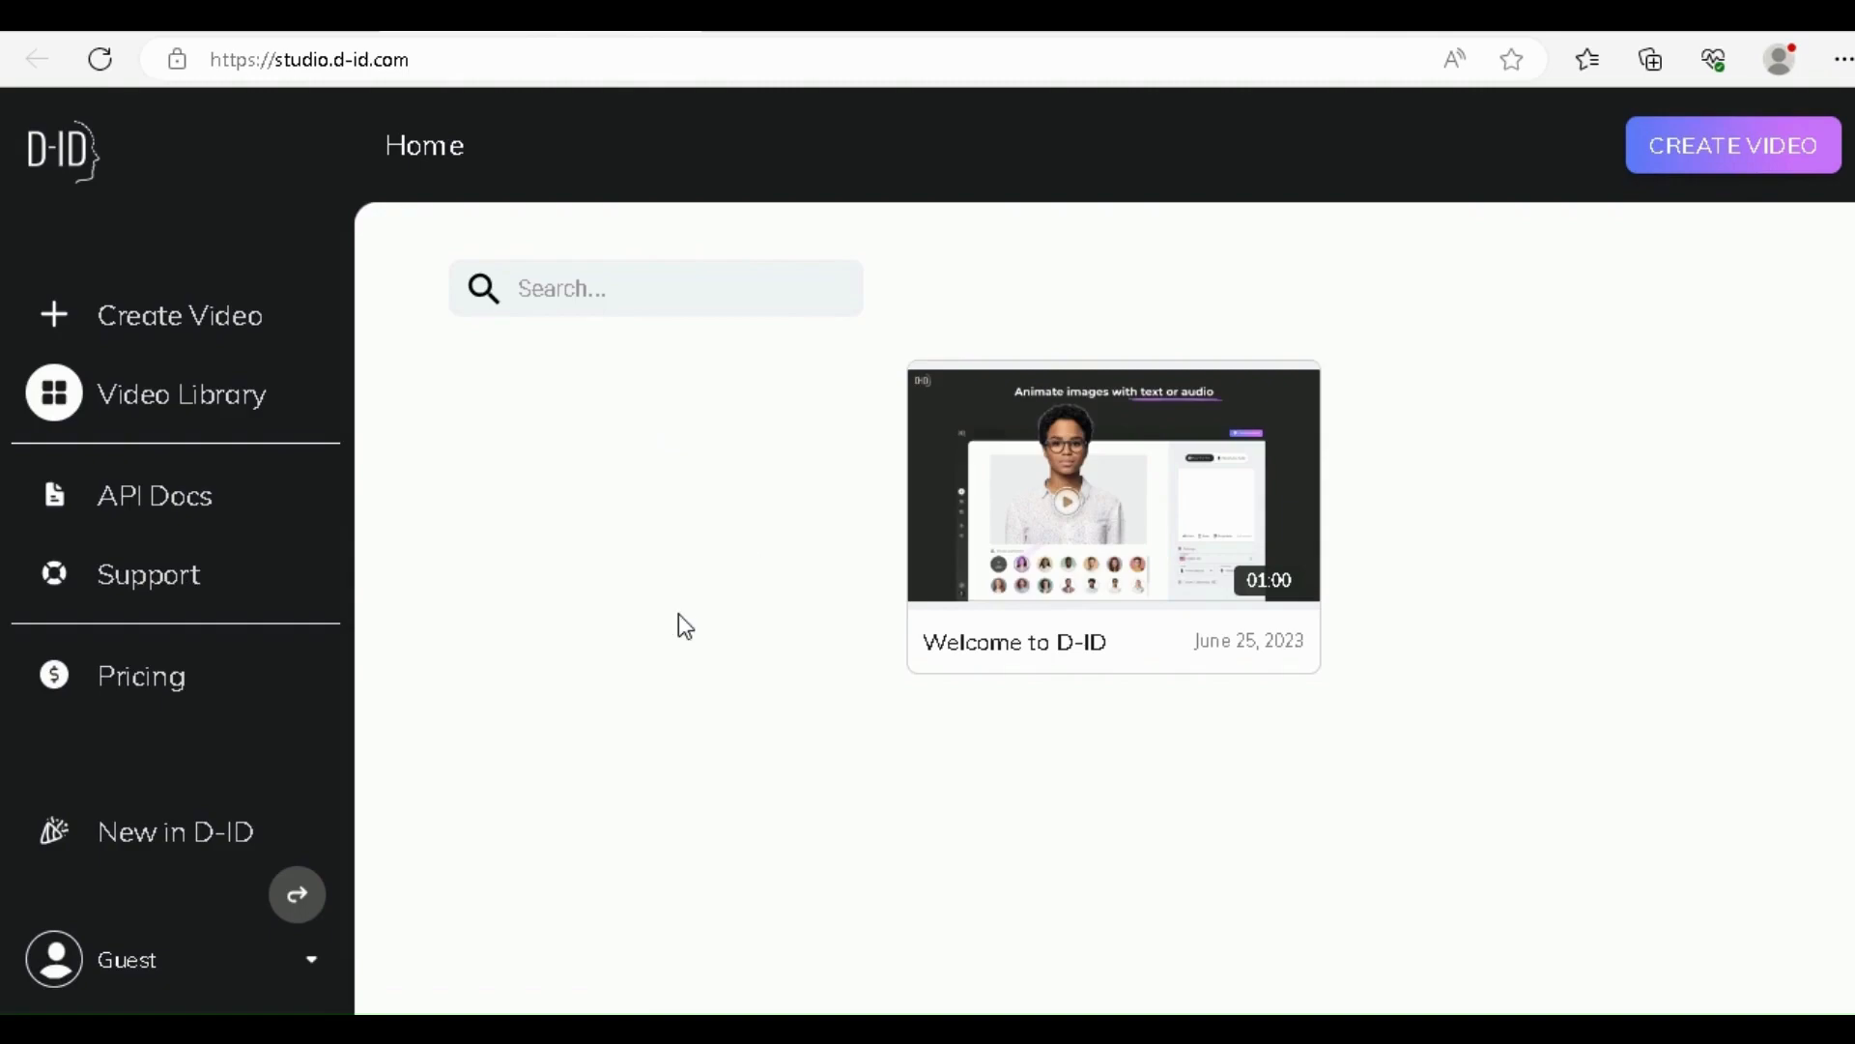
{"action": "left_click", "coordinate": [314, 971]}
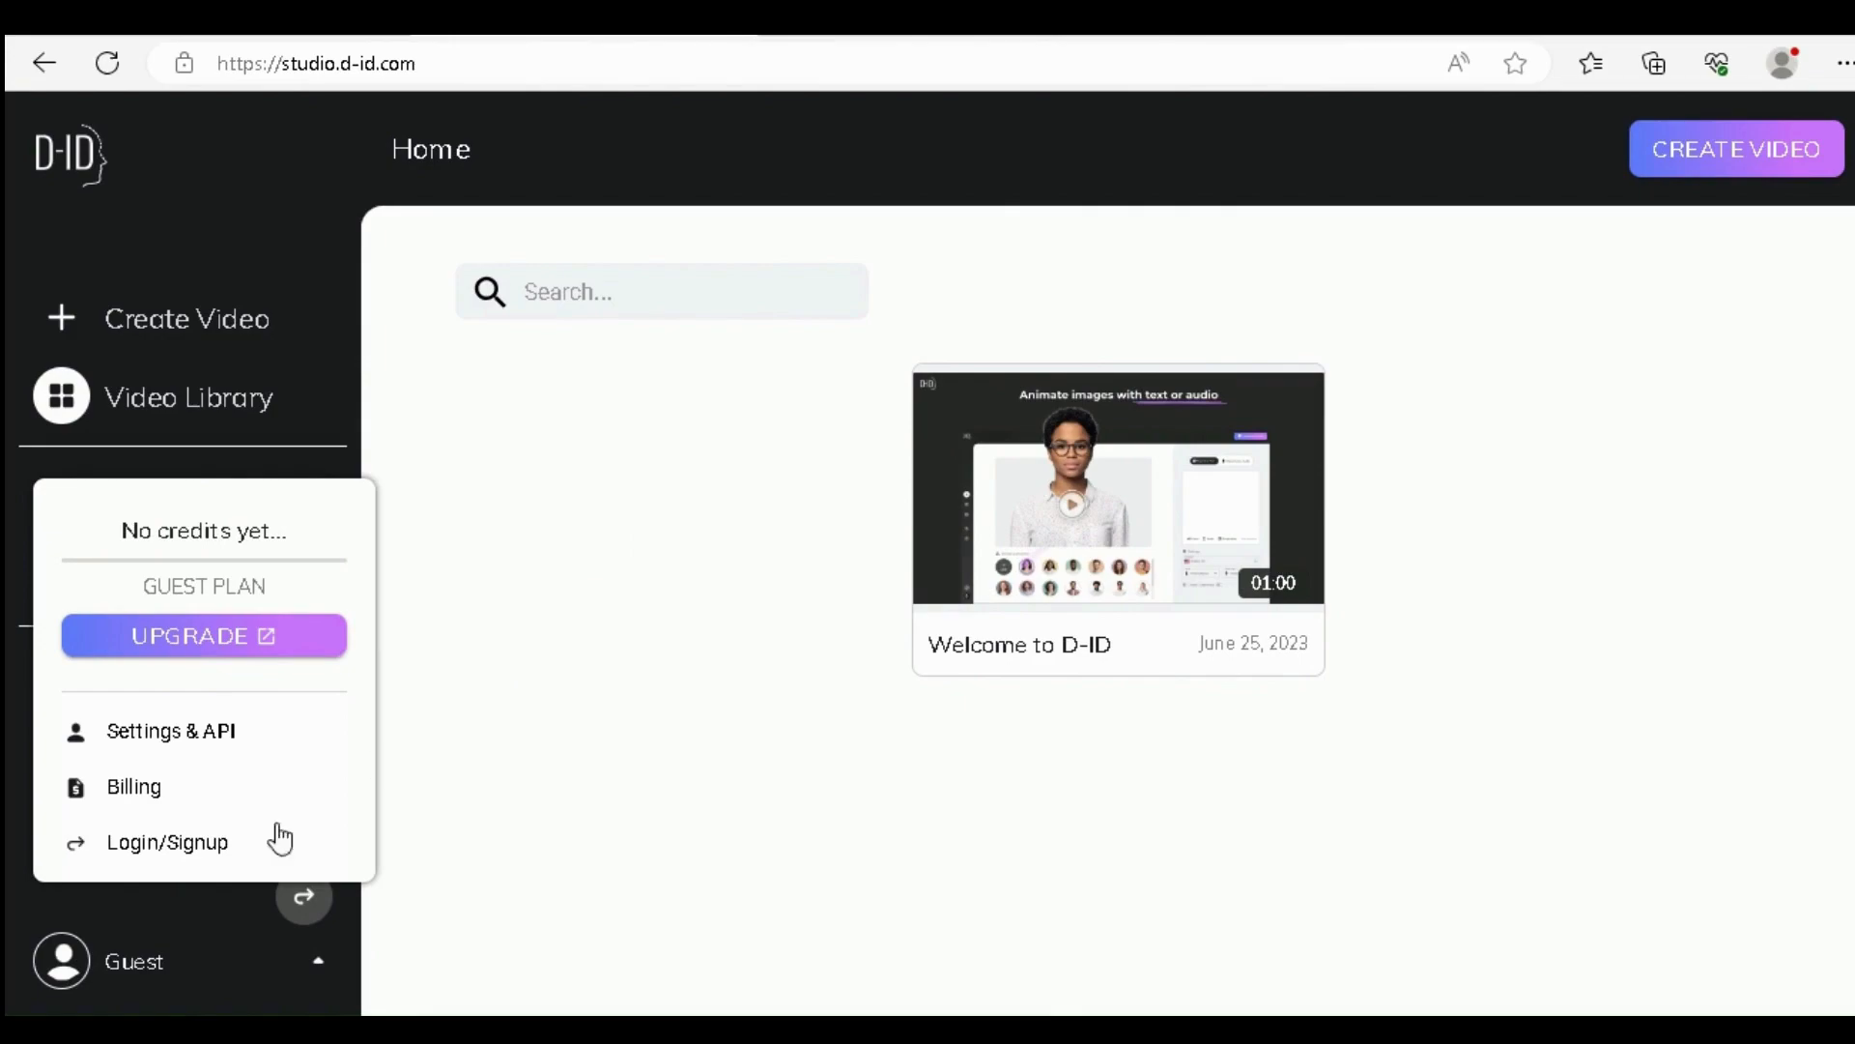
{"action": "left_click", "coordinate": [176, 843]}
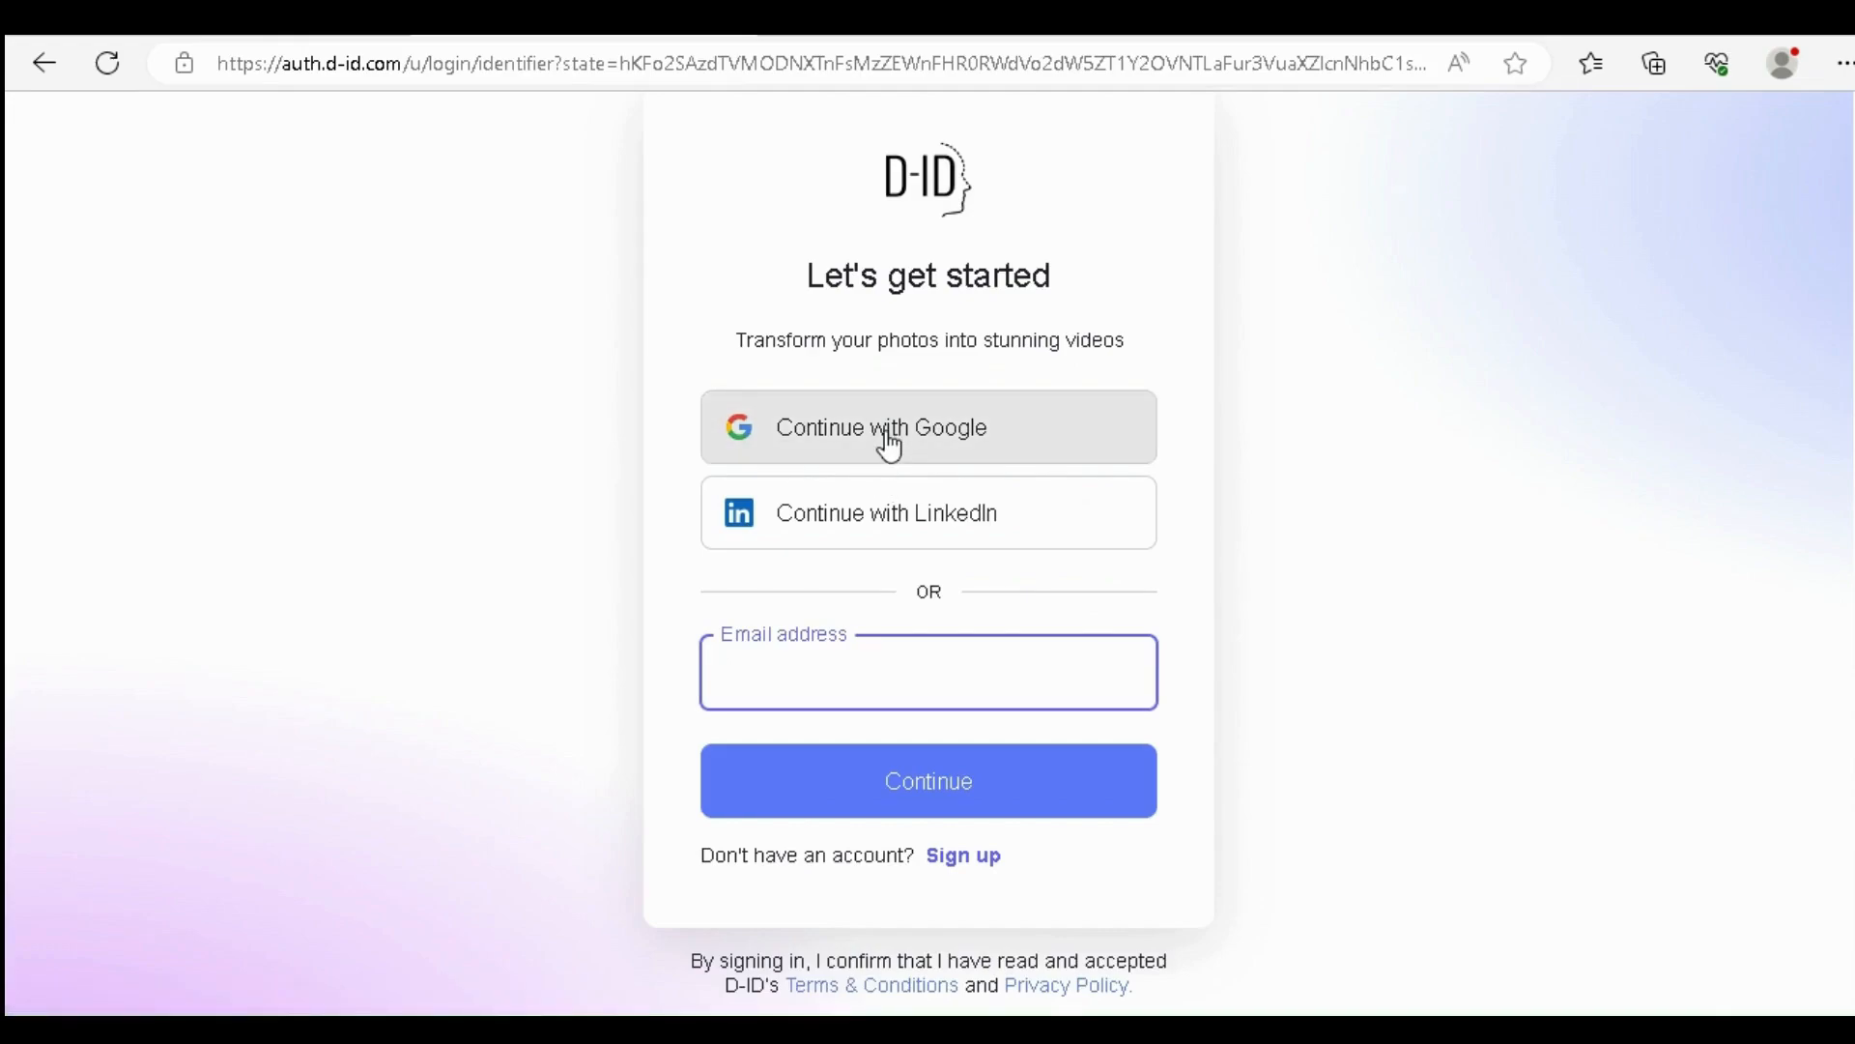
{"action": "left_click", "coordinate": [889, 443]}
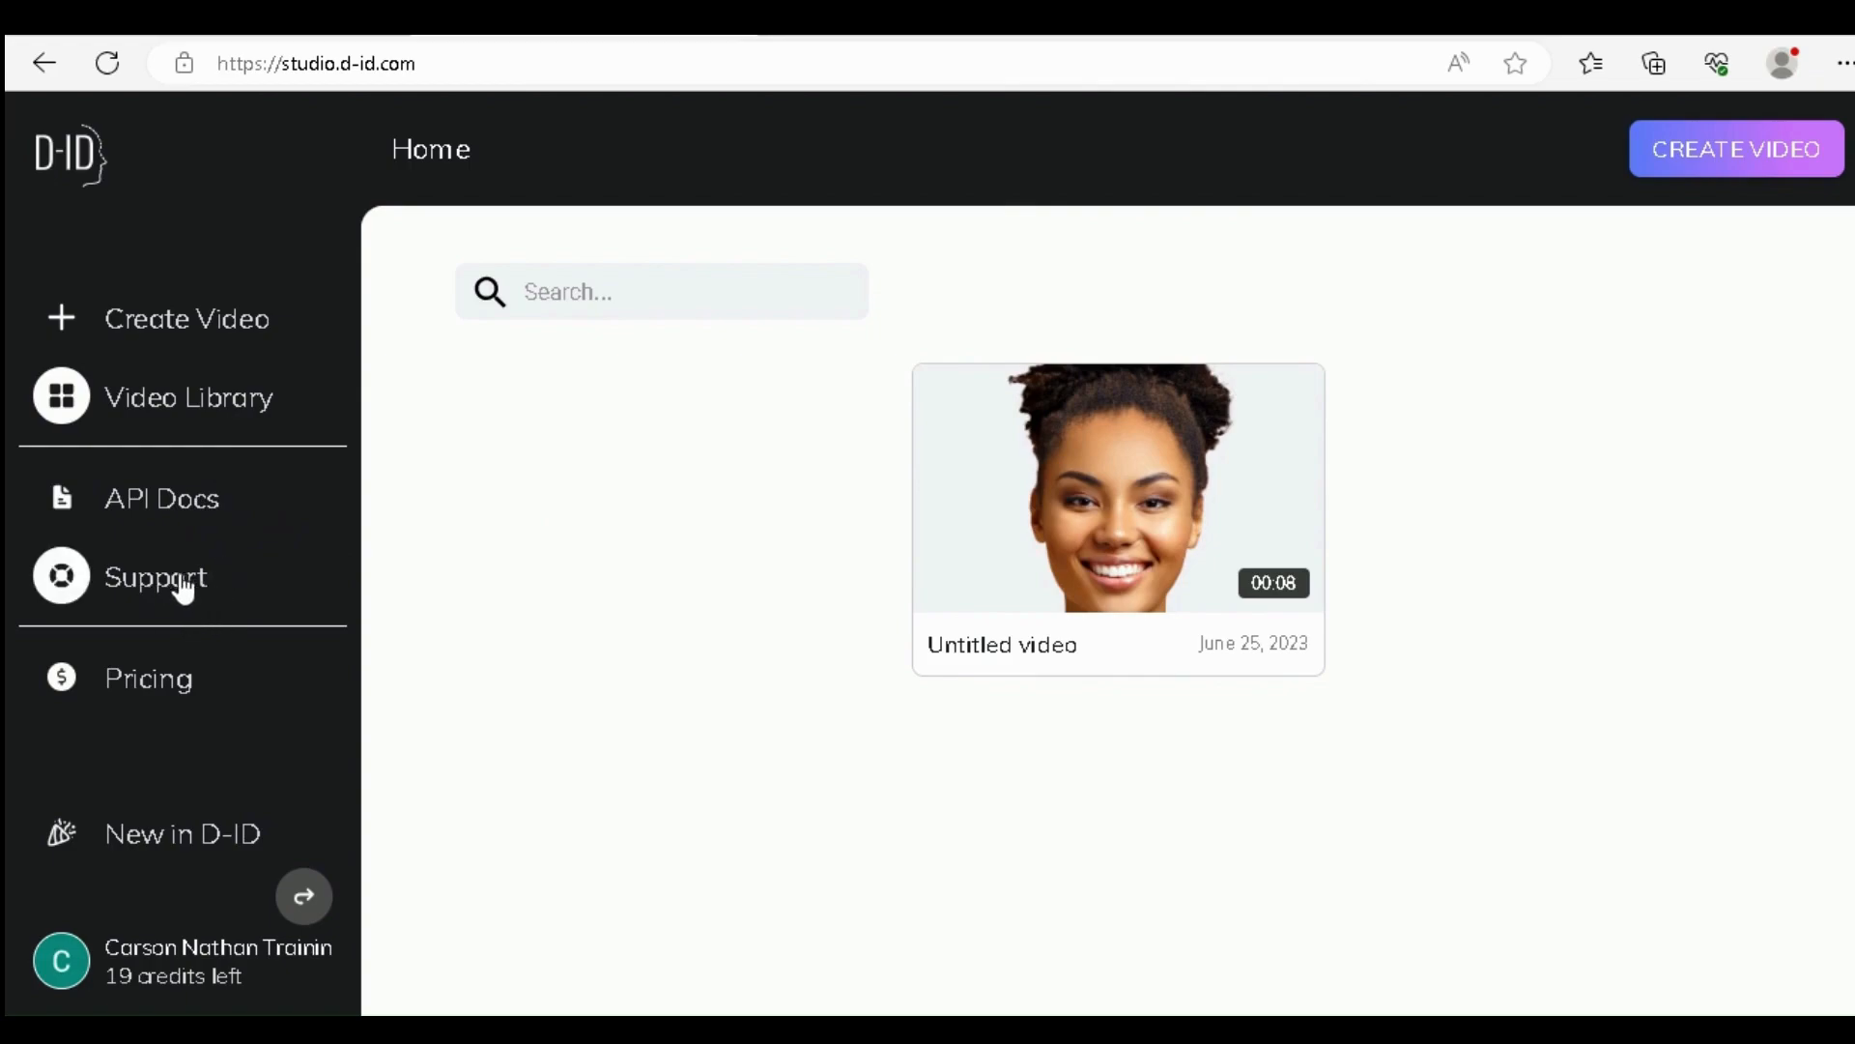
Open D-ID's pricing page and compare the prices, minutes and features of the Trial, Lite, Pro, Advanced and Enterprise plans
{"action": "left_click", "coordinate": [170, 692]}
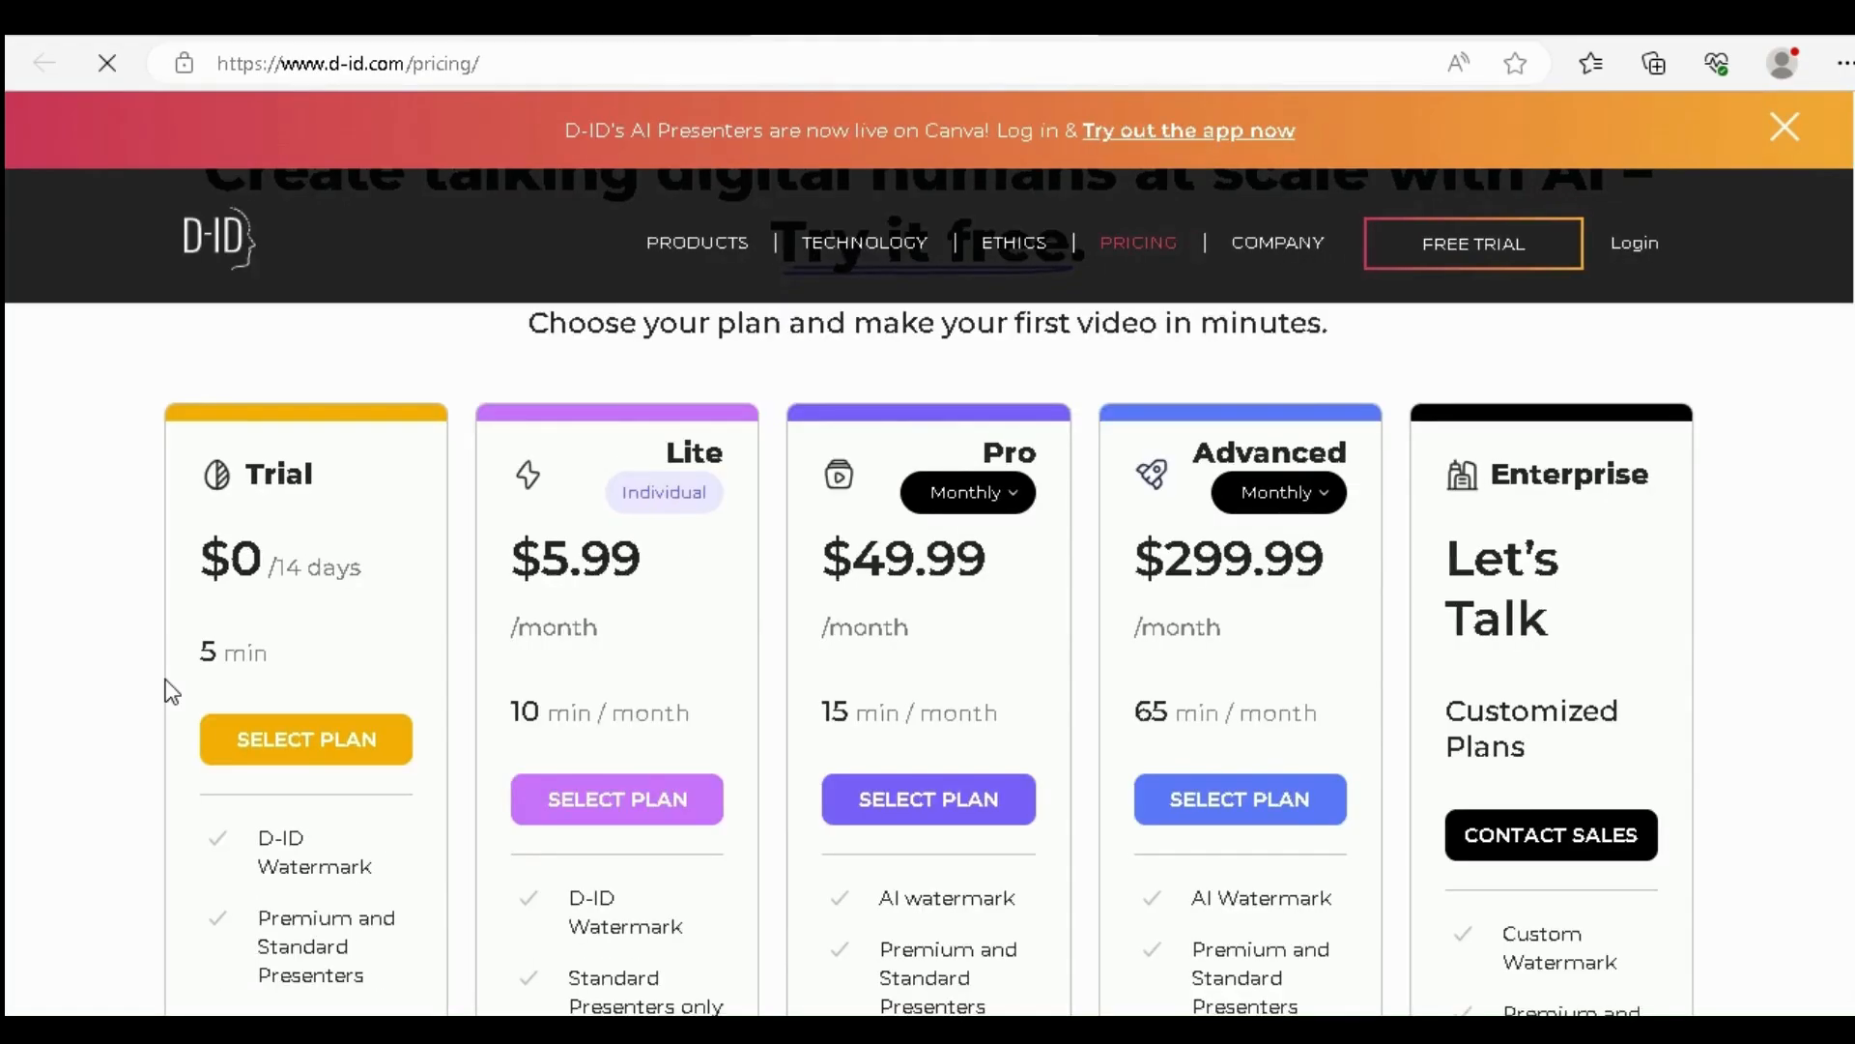
{"action": "mouse_move", "coordinate": [930, 295]}
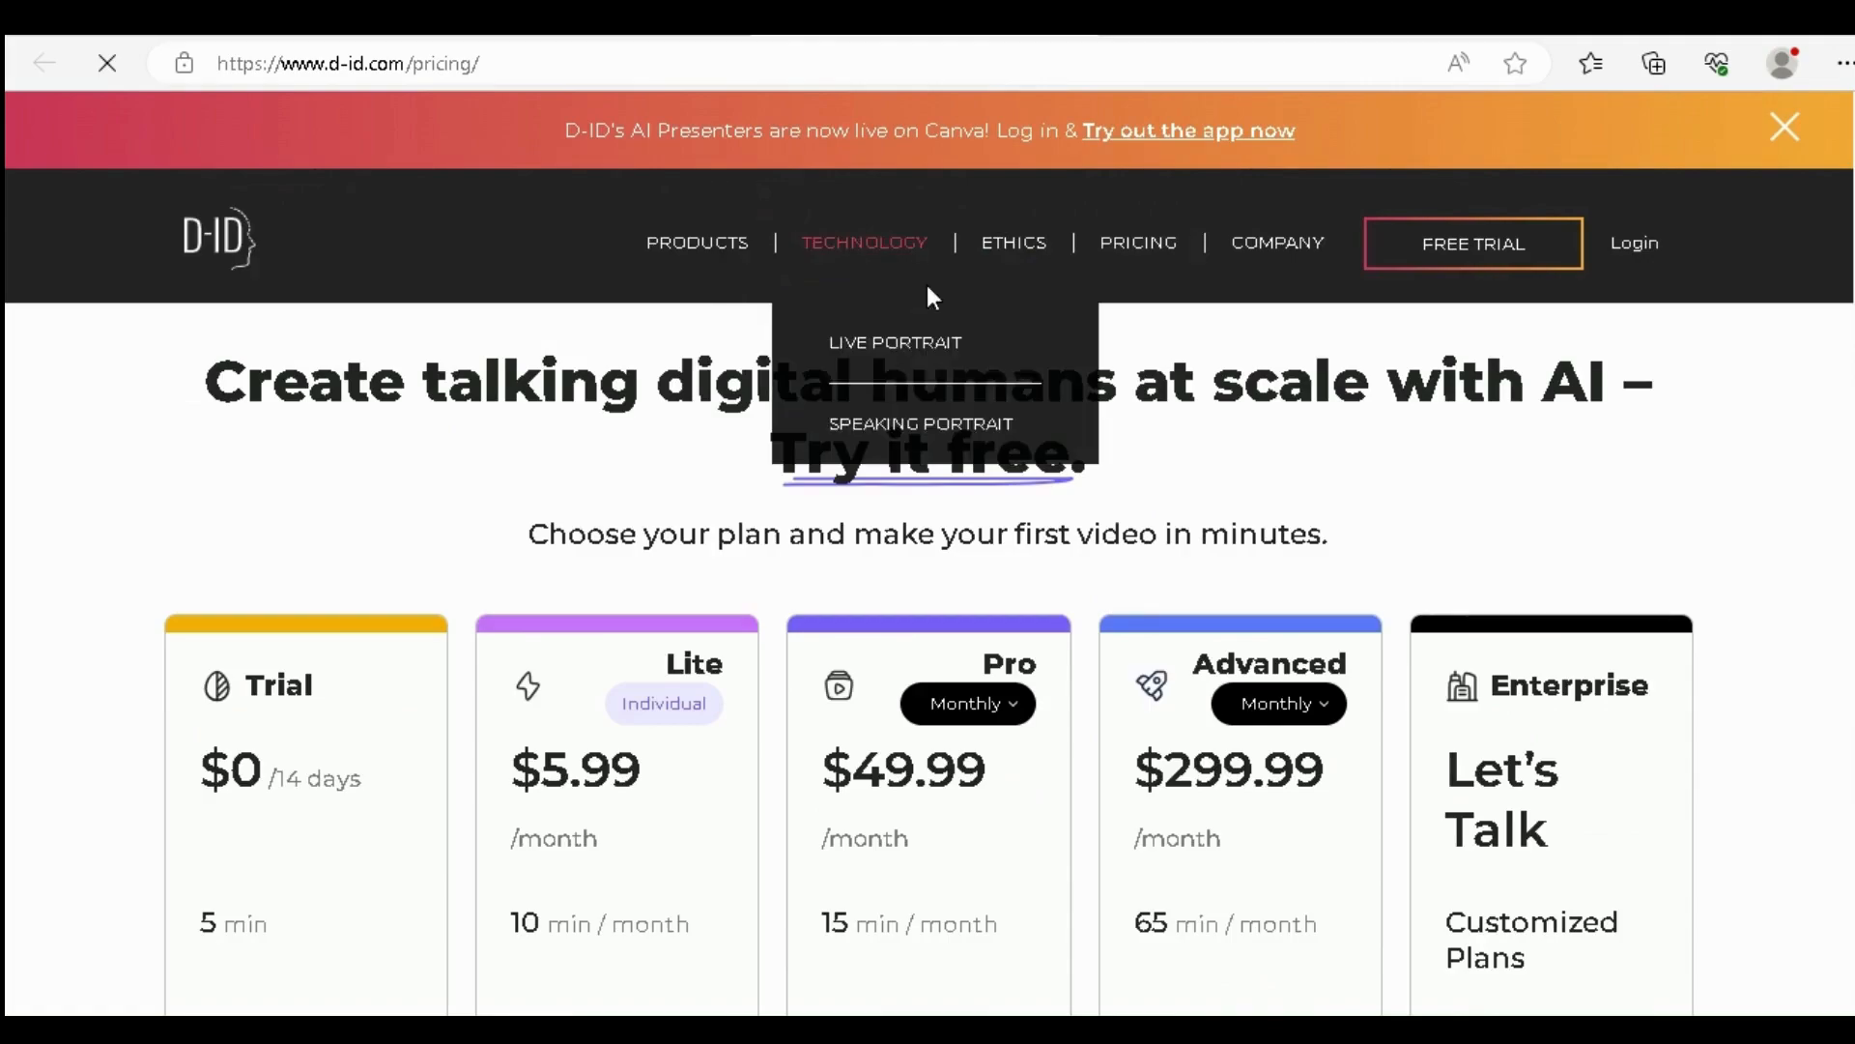
{"action": "left_click", "coordinate": [1785, 127]}
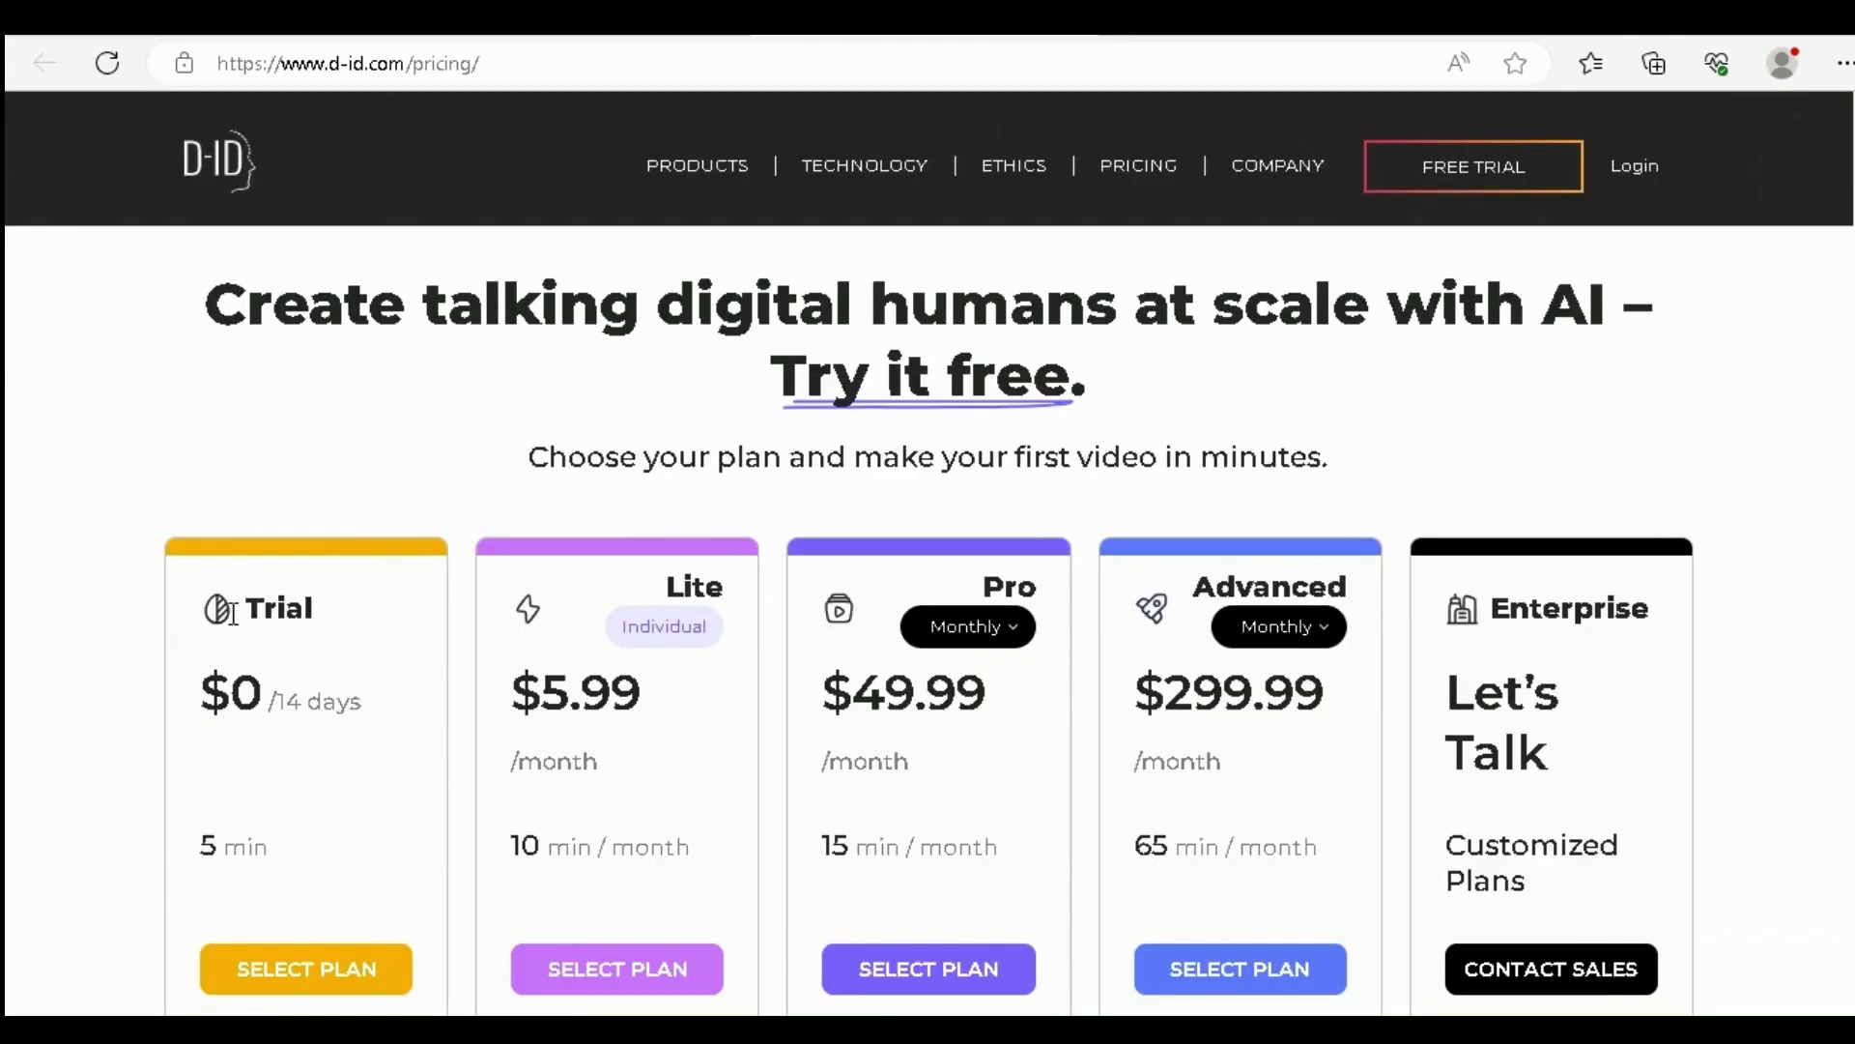
{"action": "scroll", "coordinate": [95, 707], "scroll_direction": "down", "scroll_amount": 1}
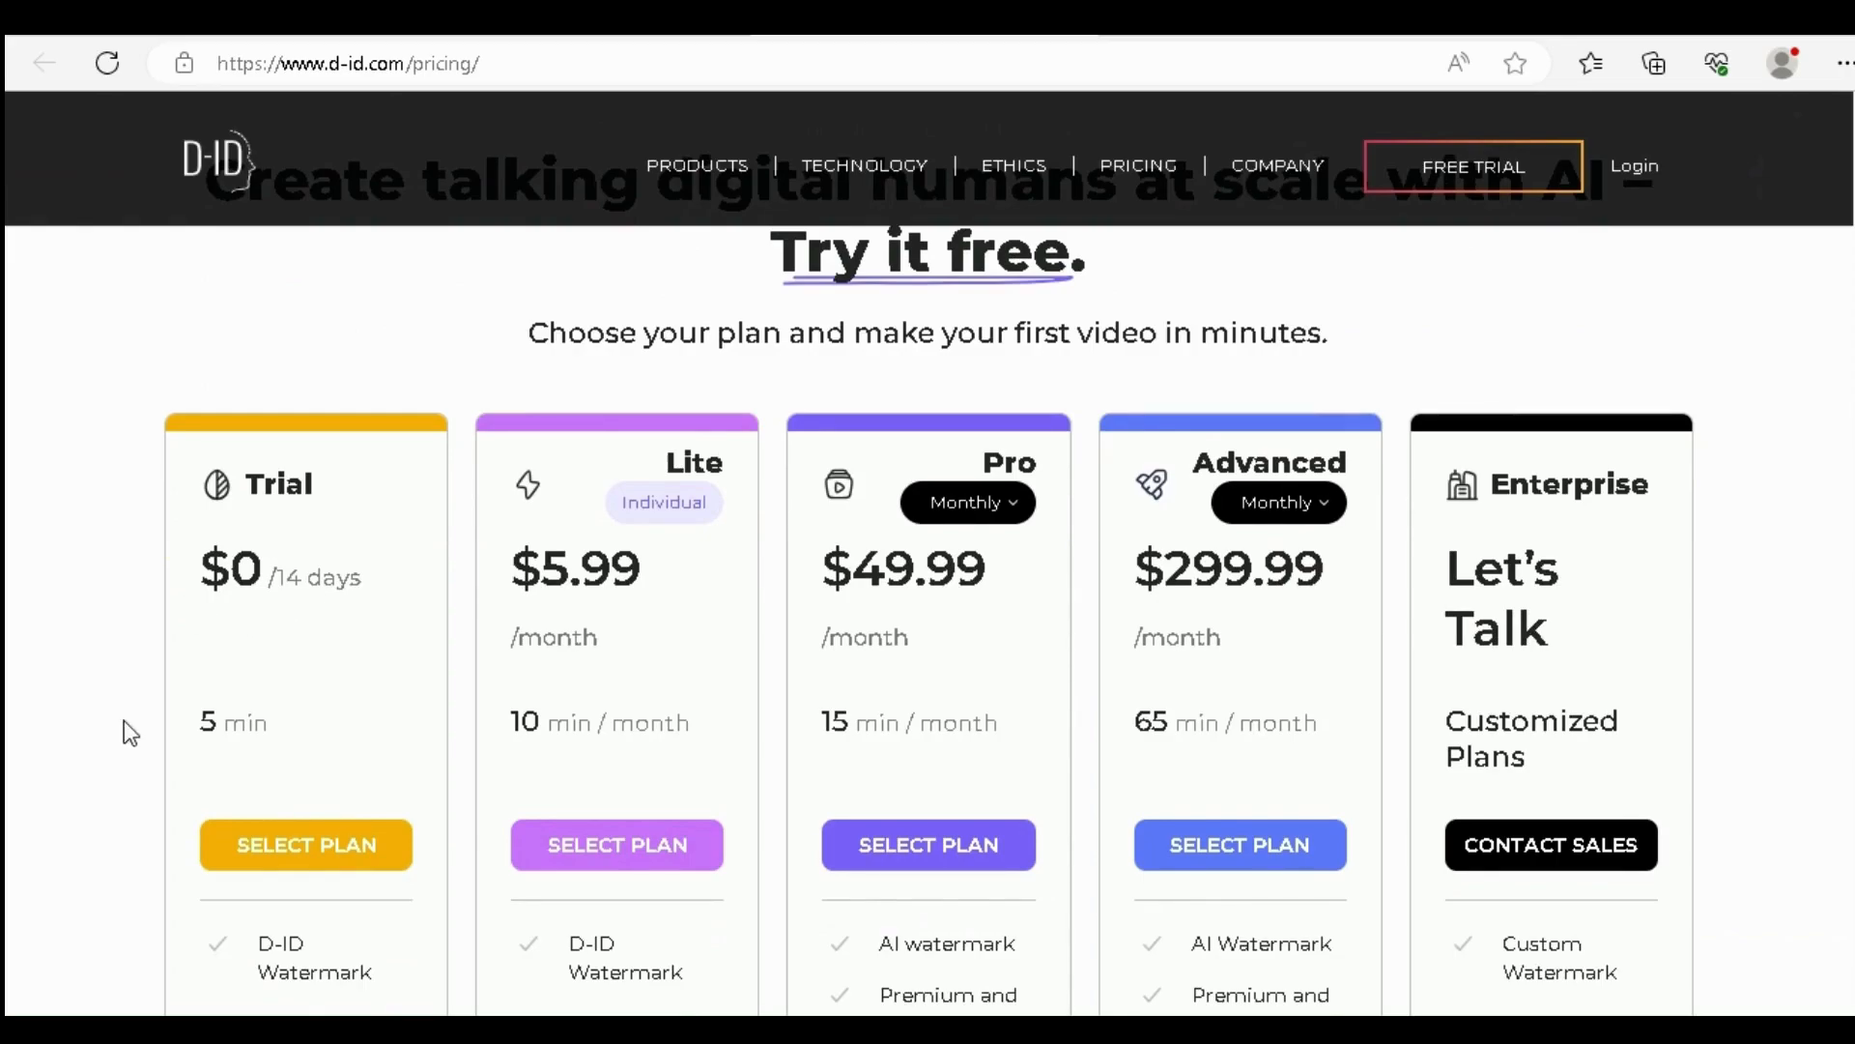
{"action": "scroll", "coordinate": [128, 731], "scroll_direction": "down", "scroll_amount": 1}
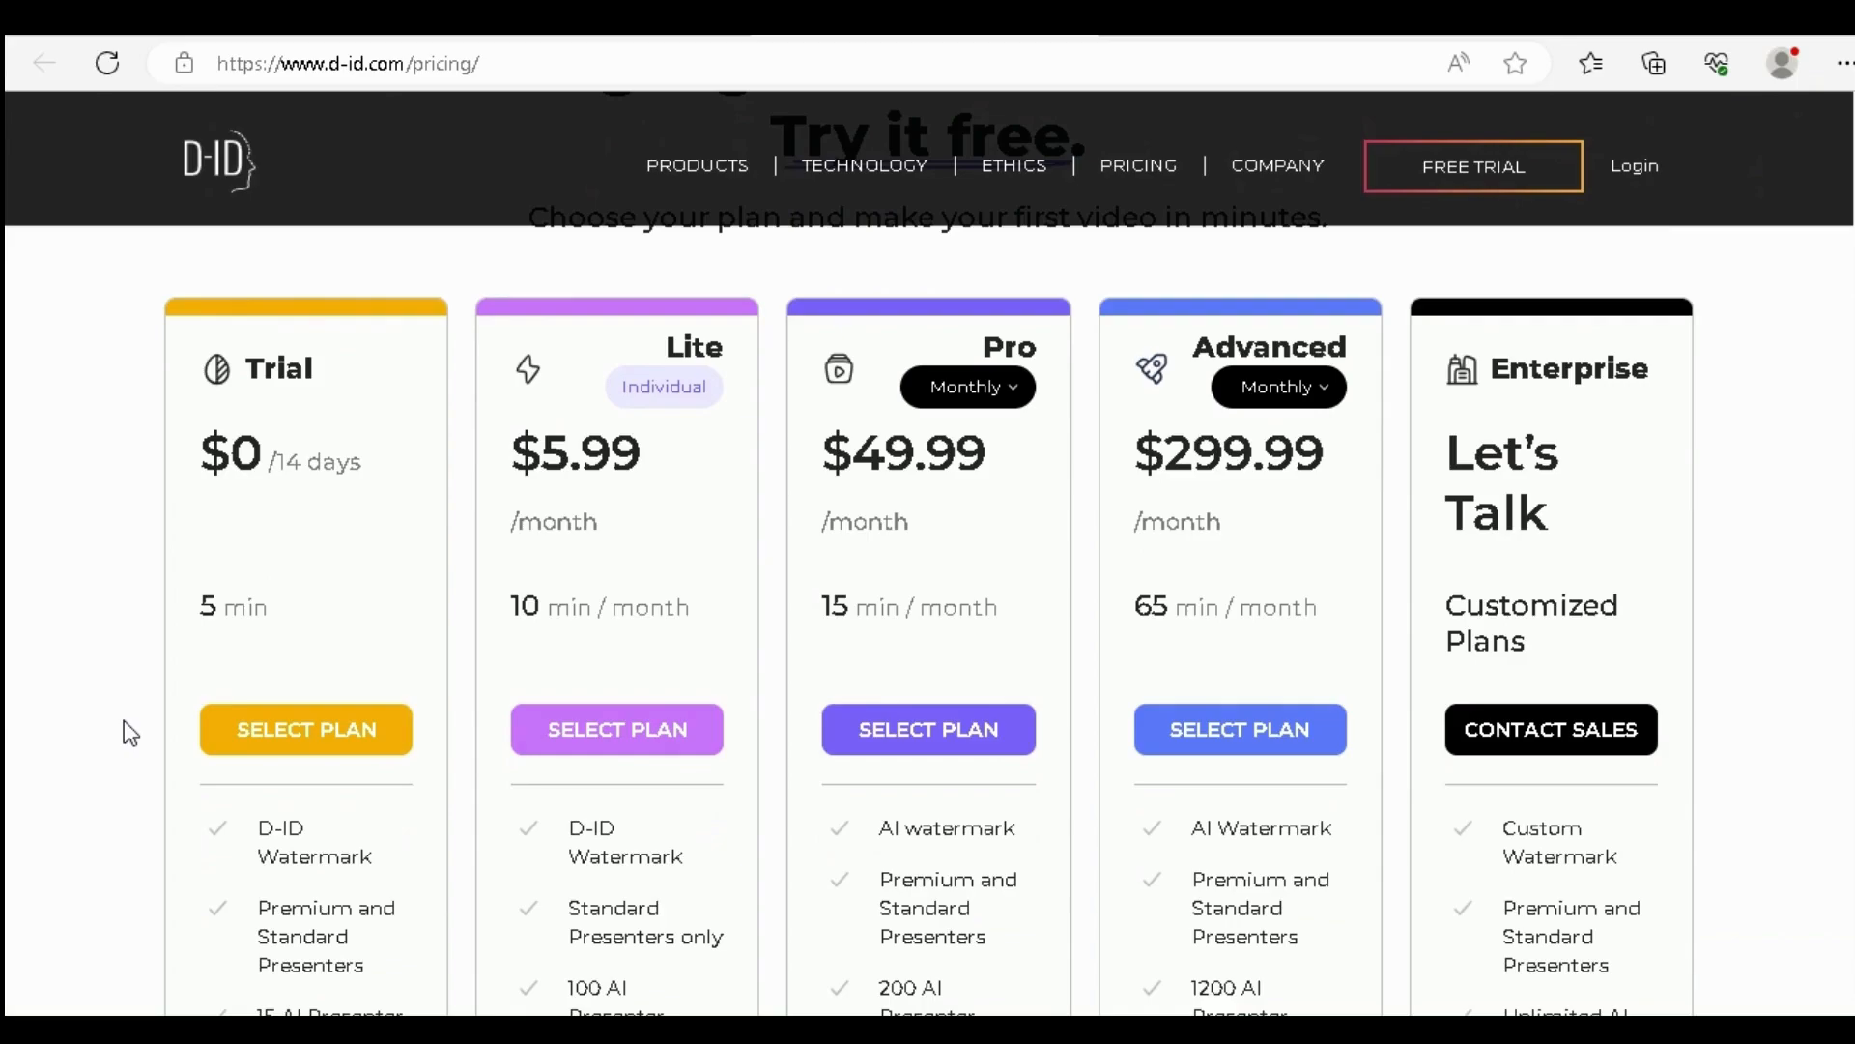
{"action": "scroll", "coordinate": [135, 783], "scroll_direction": "down", "scroll_amount": 2}
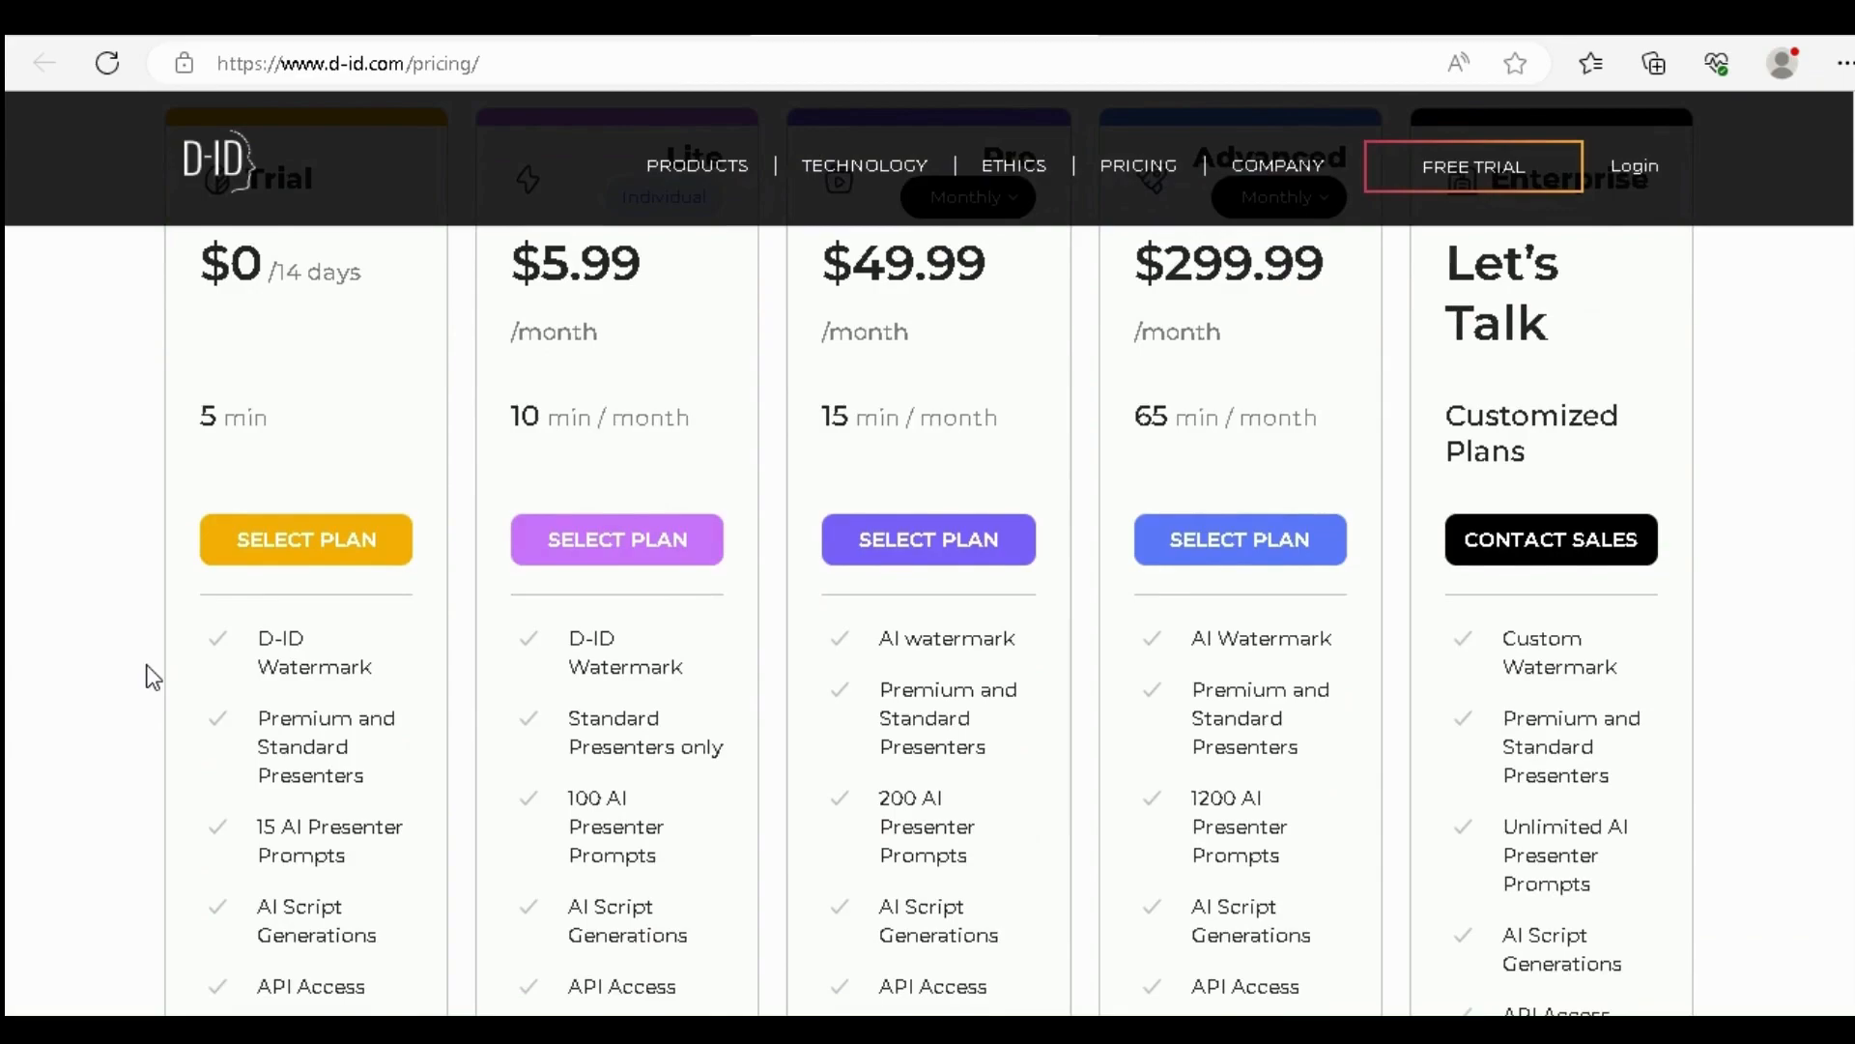
{"action": "scroll", "coordinate": [153, 676], "scroll_direction": "down", "scroll_amount": 1}
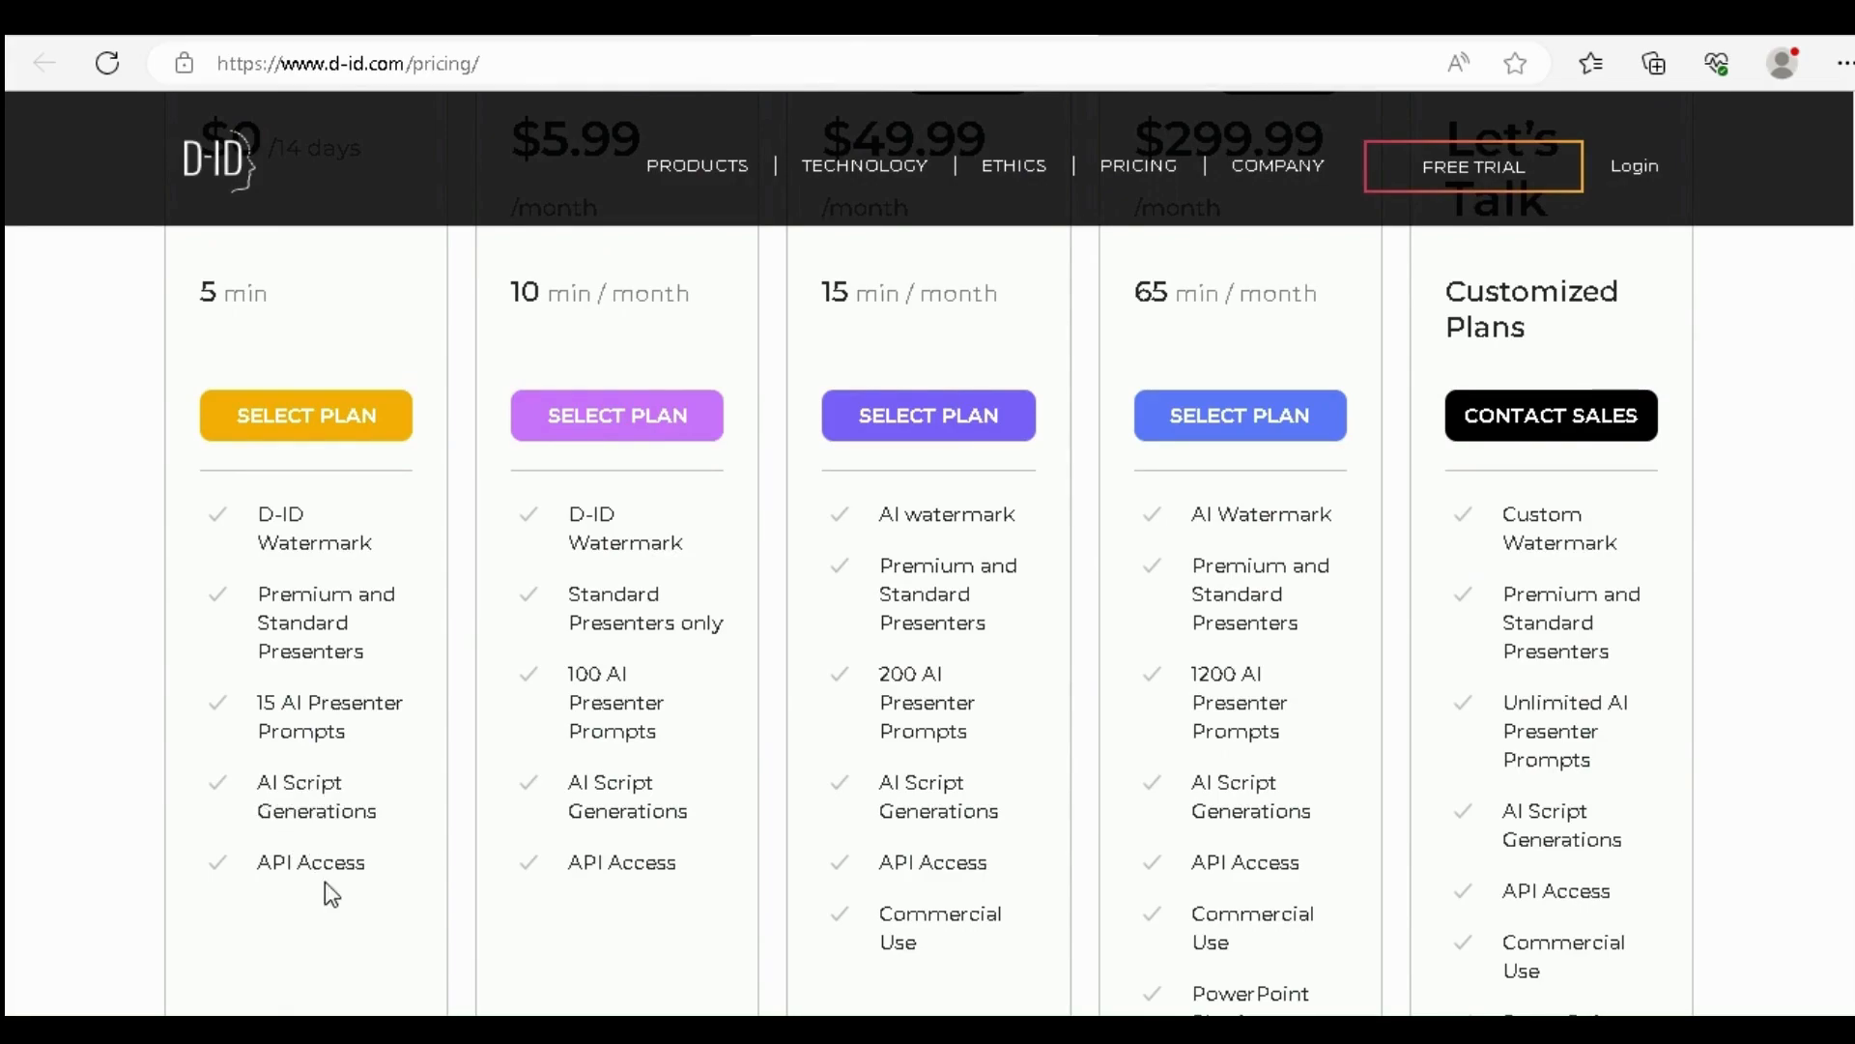
{"action": "scroll", "coordinate": [131, 758], "scroll_direction": "up", "scroll_amount": 2}
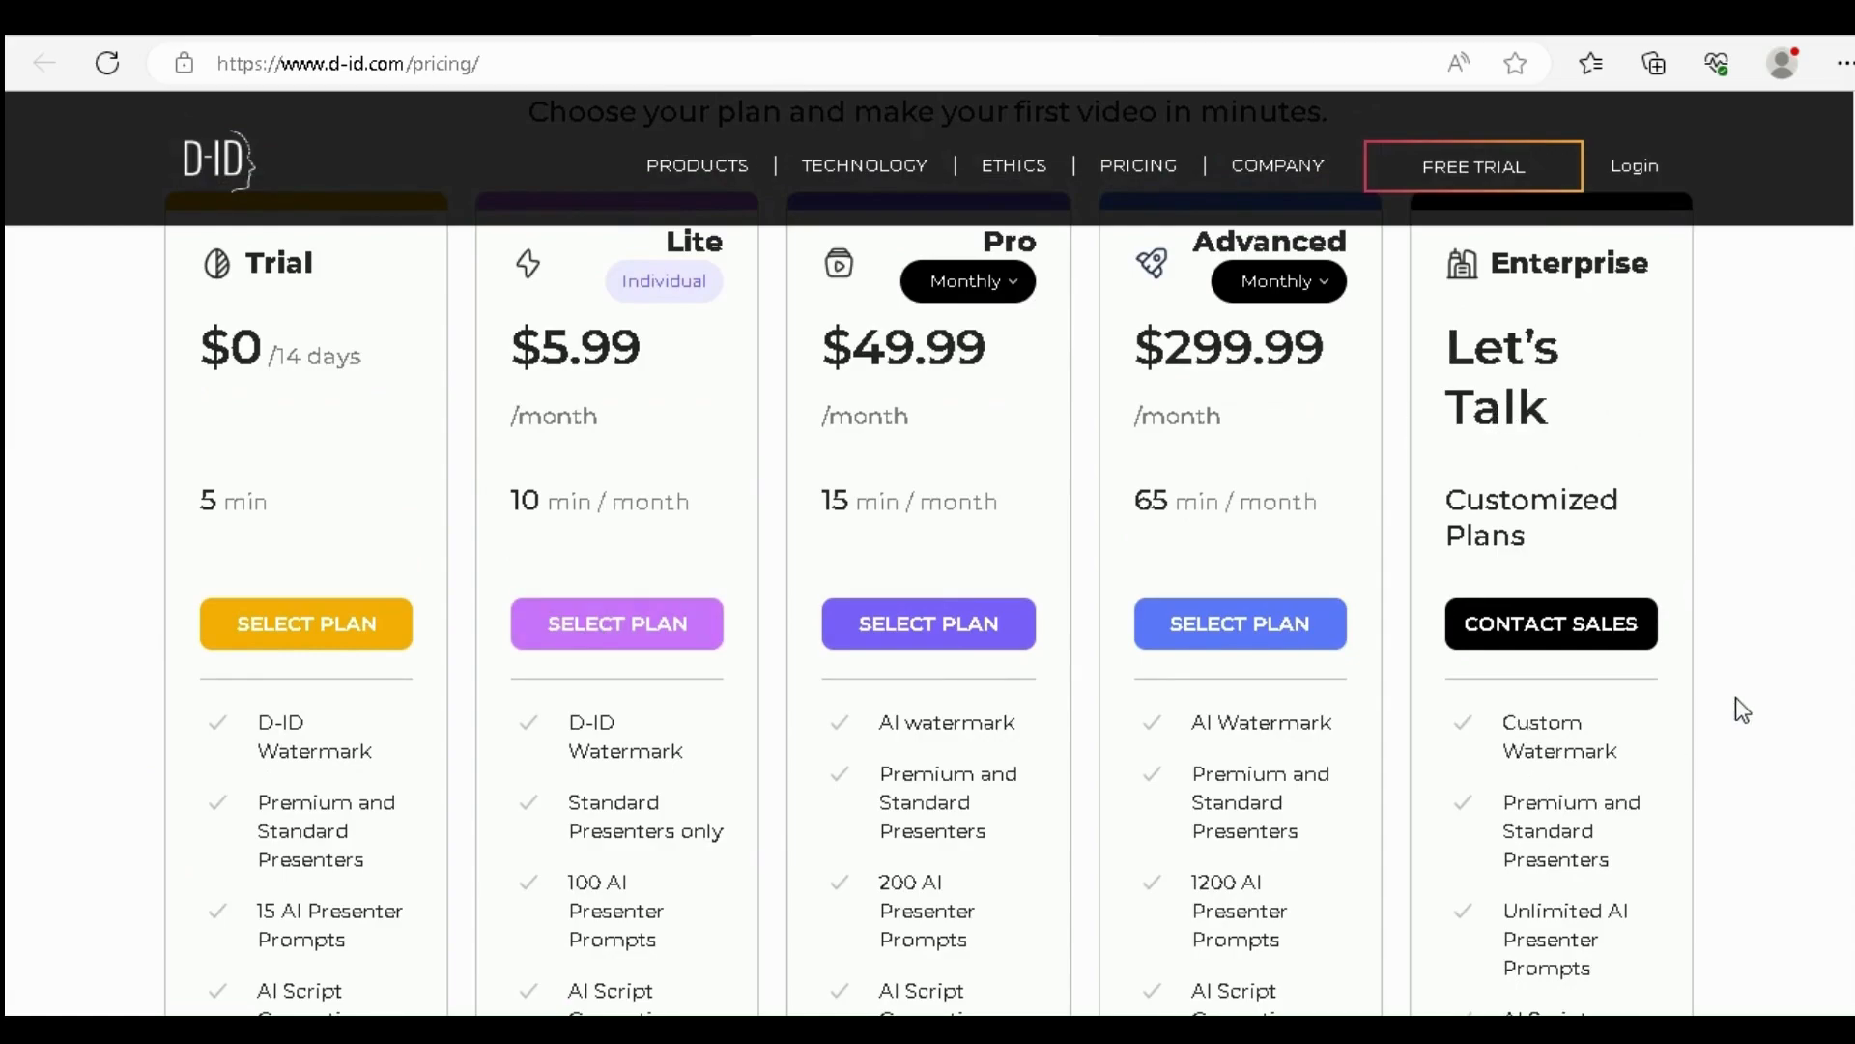
{"action": "scroll", "coordinate": [1736, 698], "scroll_direction": "up", "scroll_amount": 3}
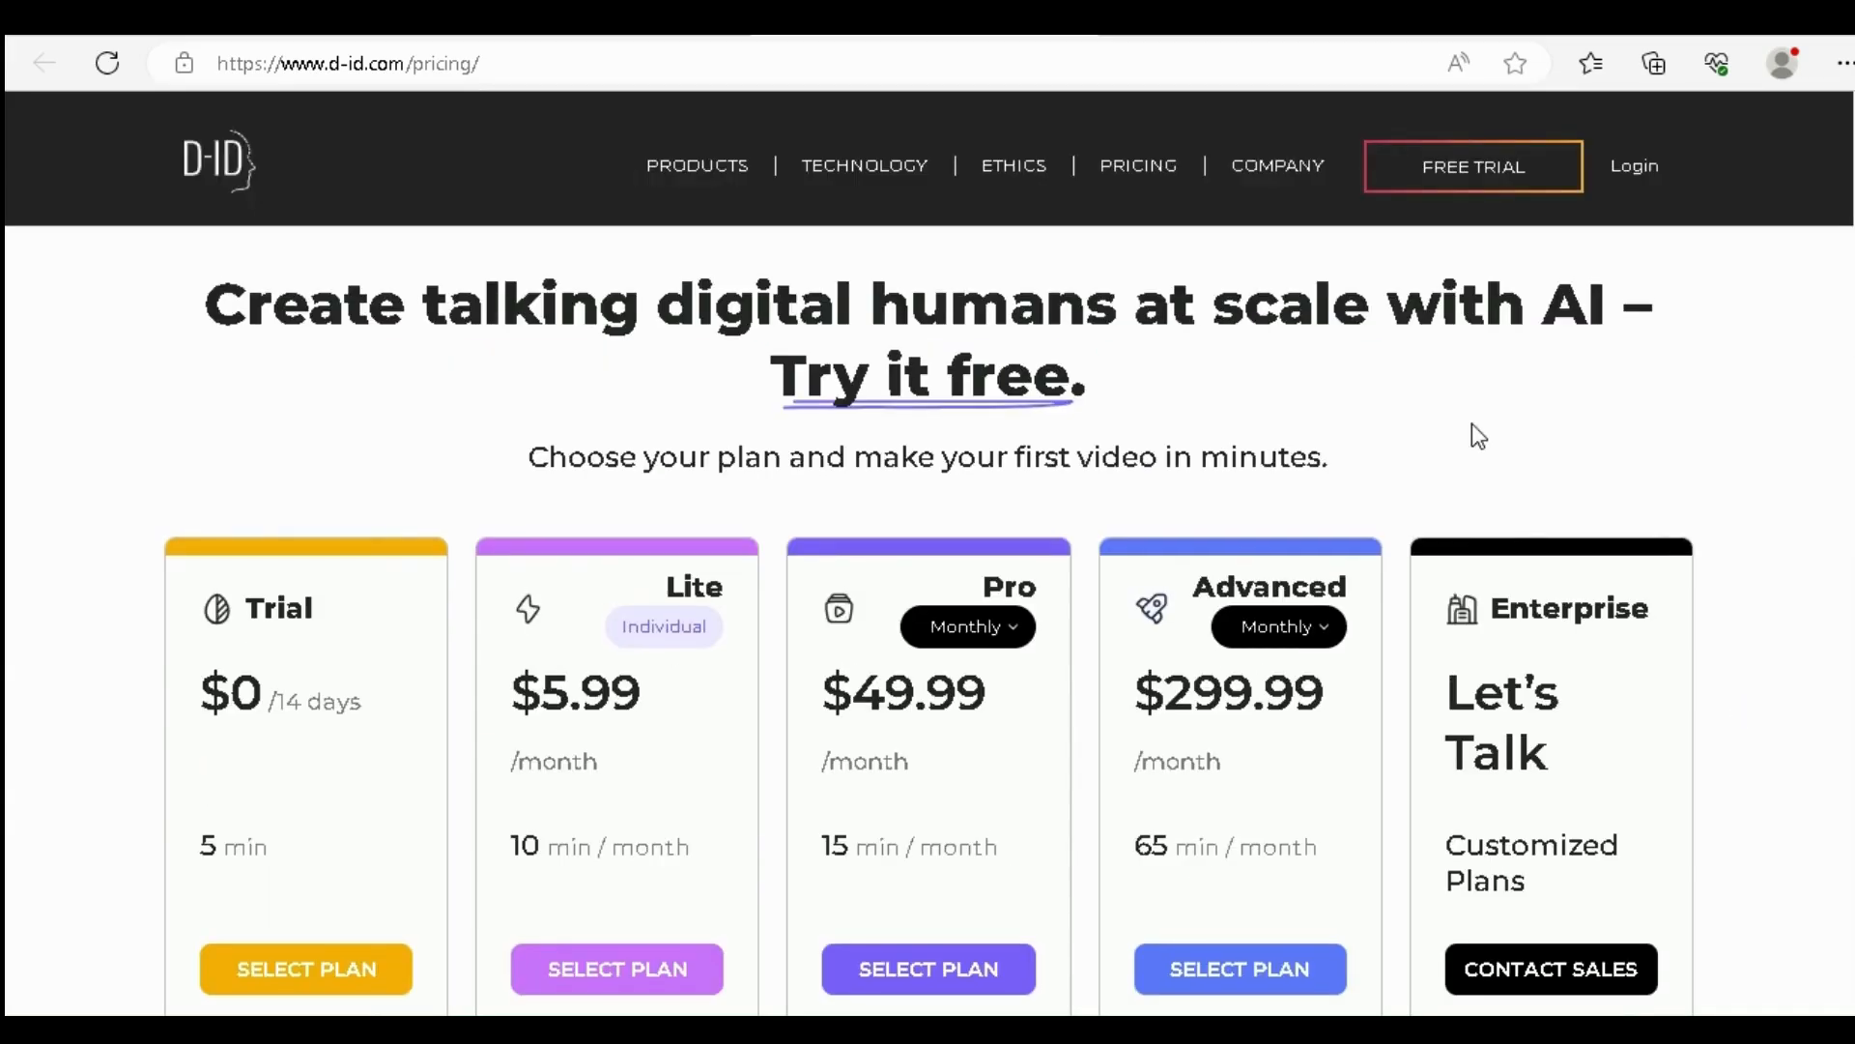
Return to the D-ID studio, start a new video and title it "AI Avatar Tutorial"
{"action": "left_click", "coordinate": [696, 66]}
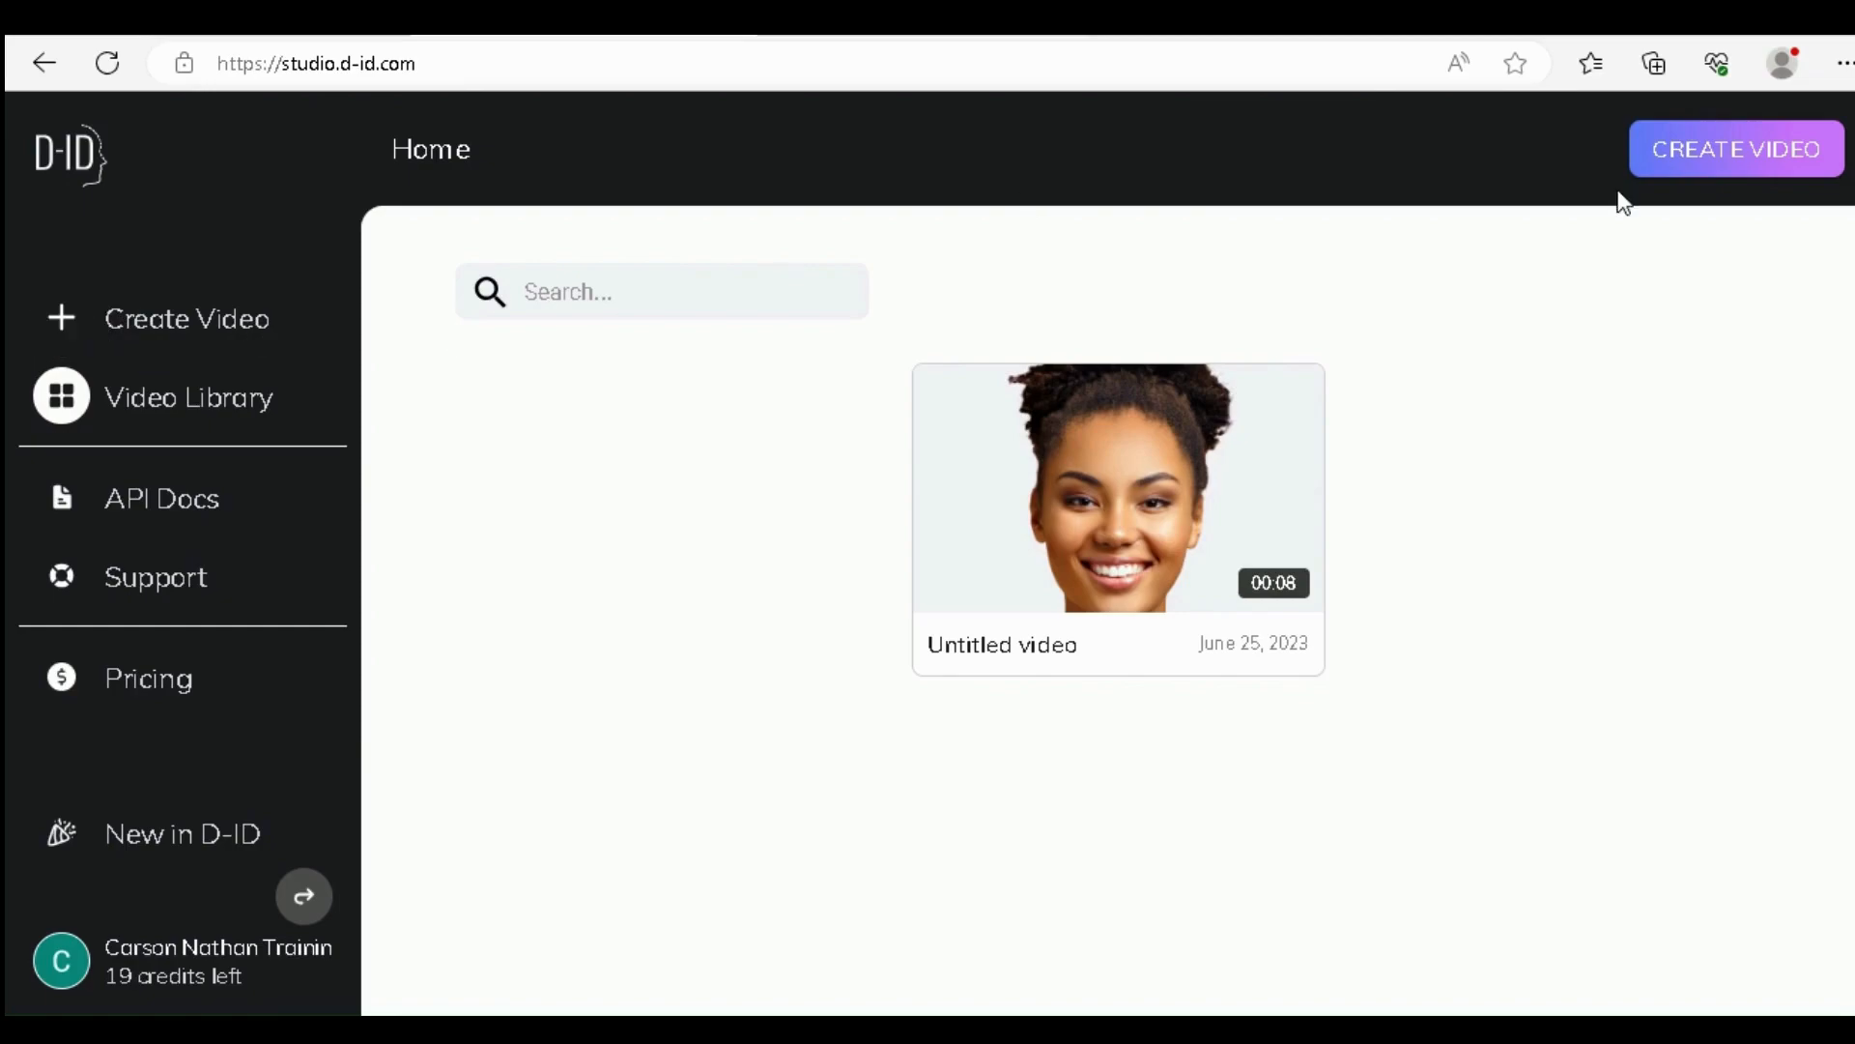
{"action": "left_click", "coordinate": [1689, 167]}
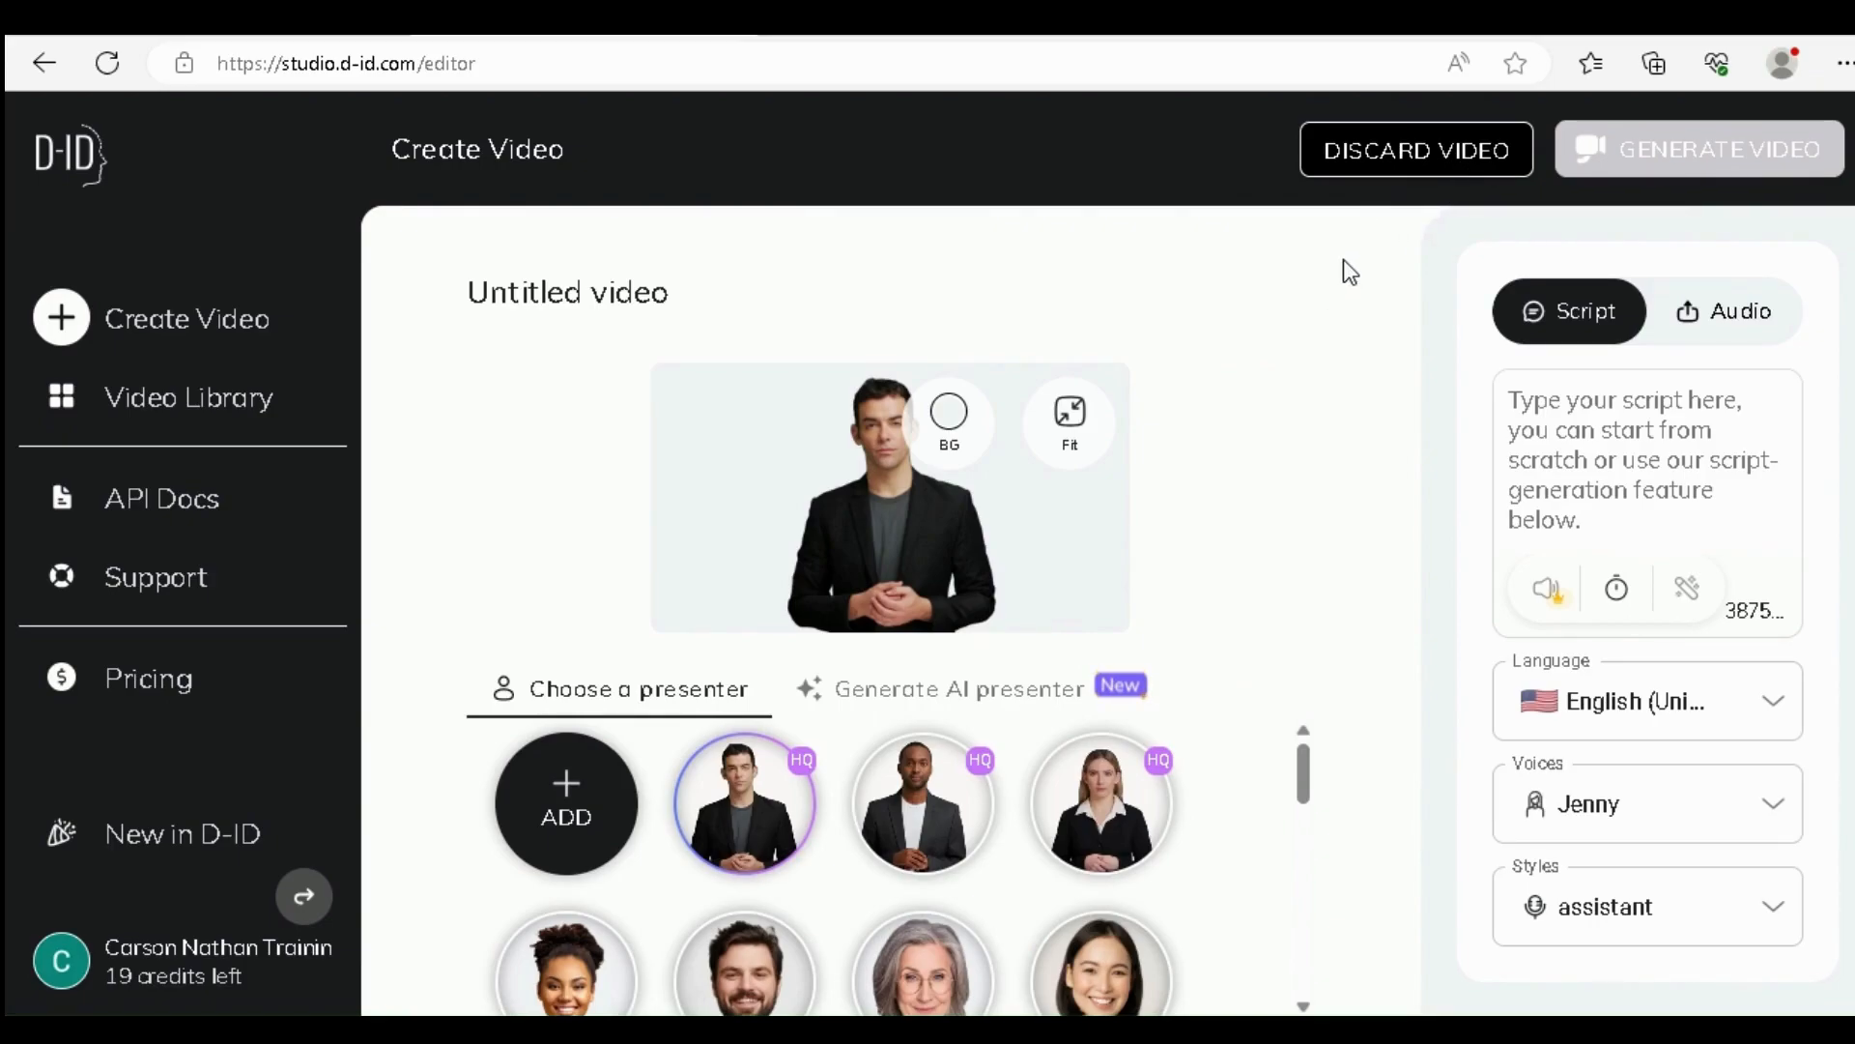
{"action": "left_click", "coordinate": [633, 292]}
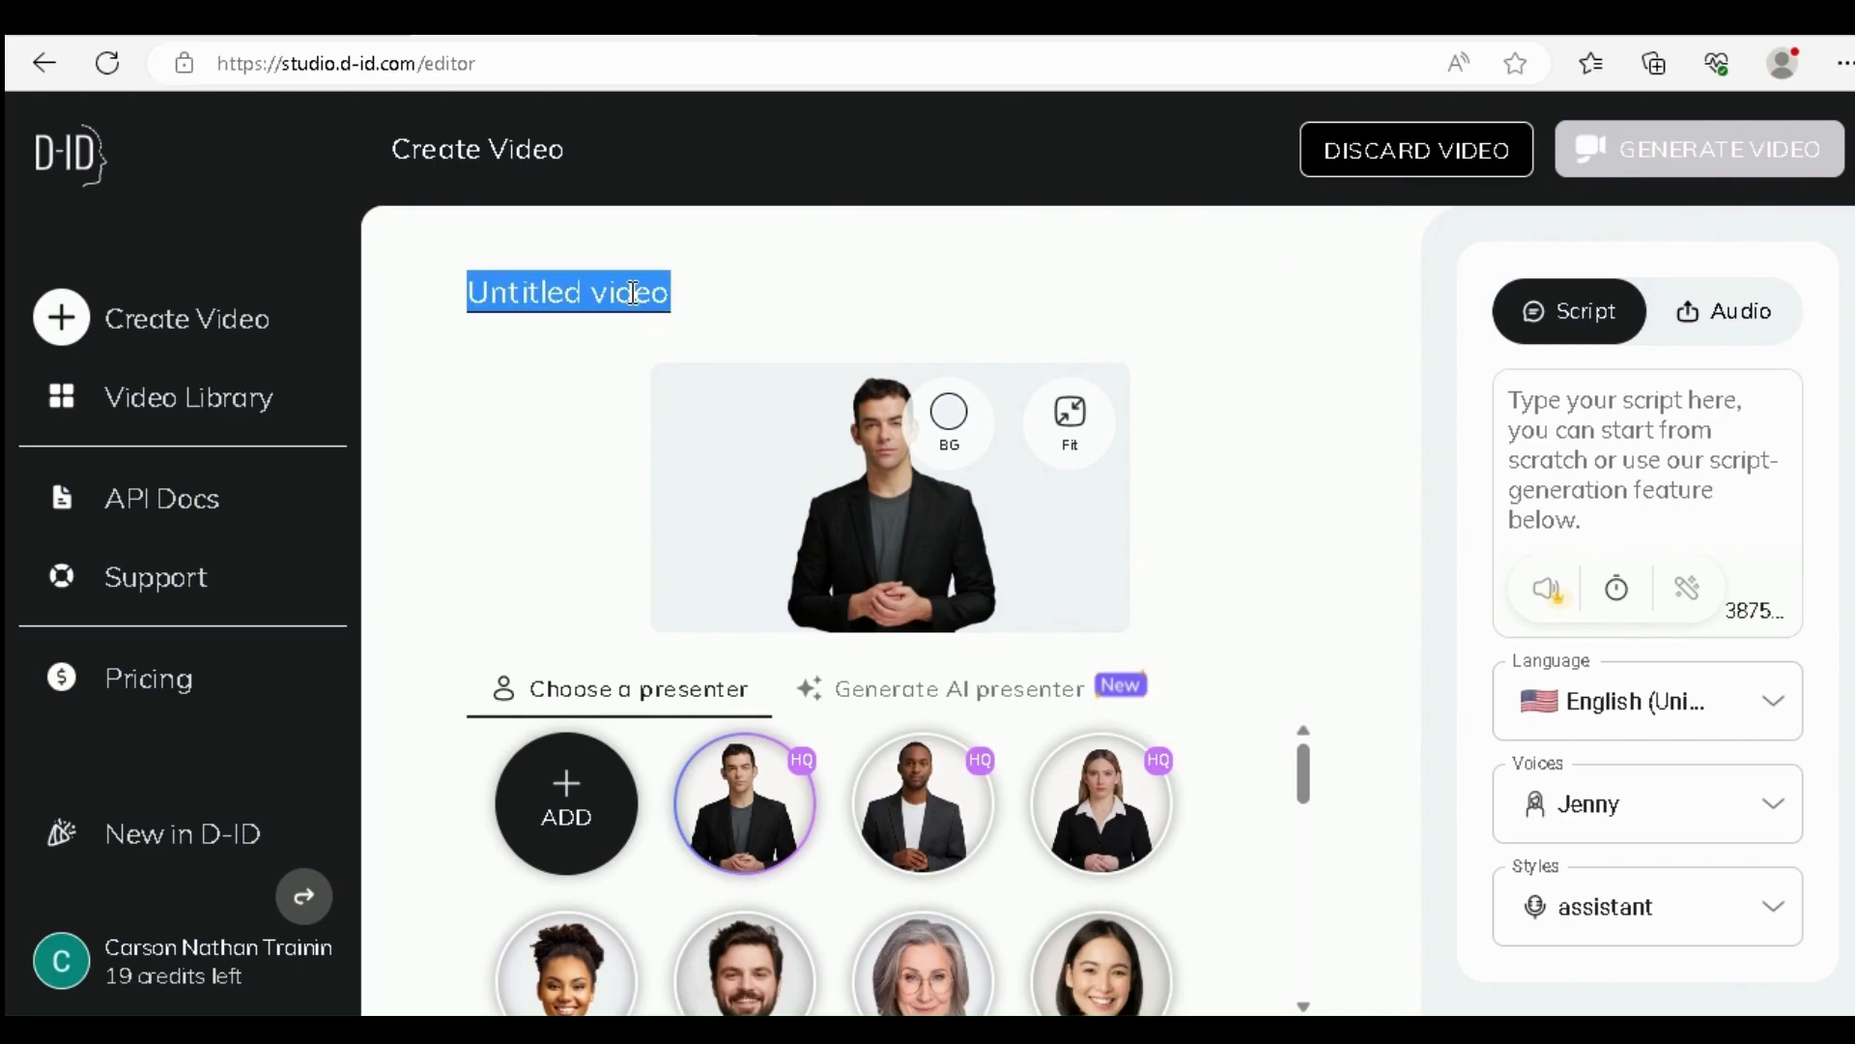
{"action": "type", "text": "AI"}
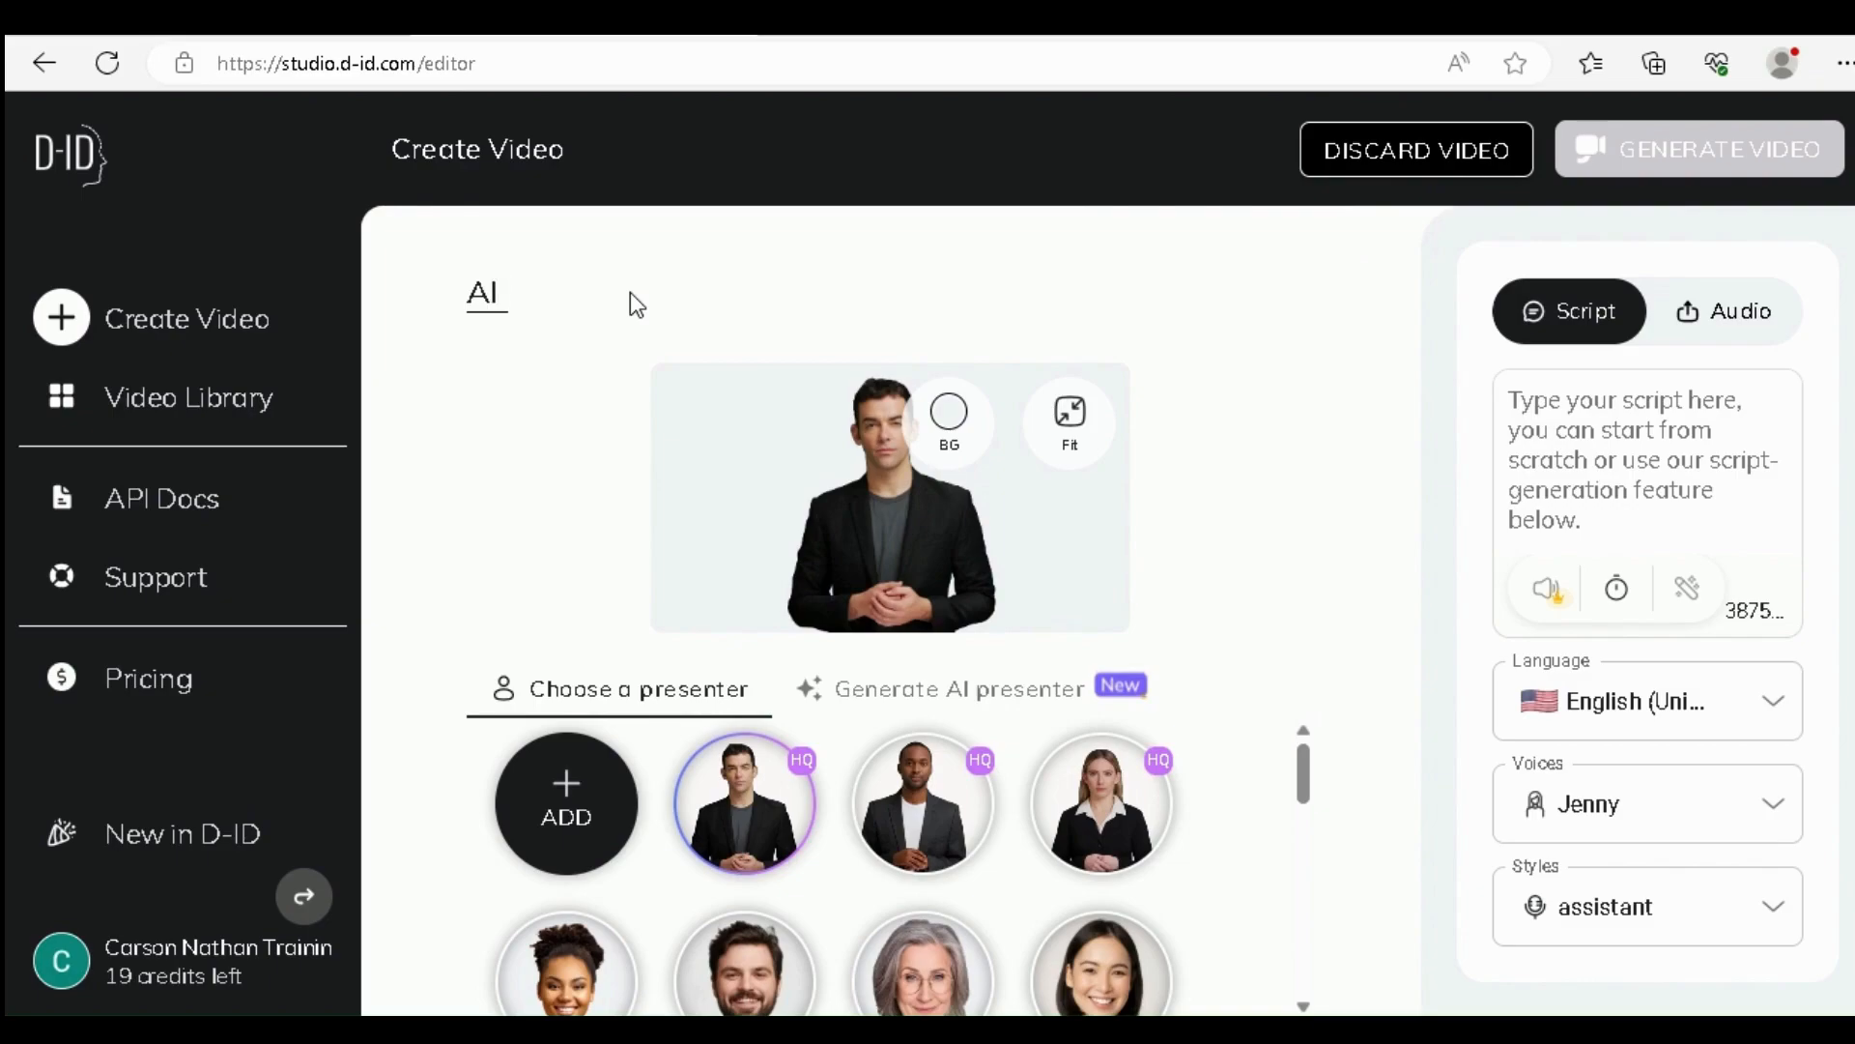
{"action": "type", "text": " Avatar Tutorial"}
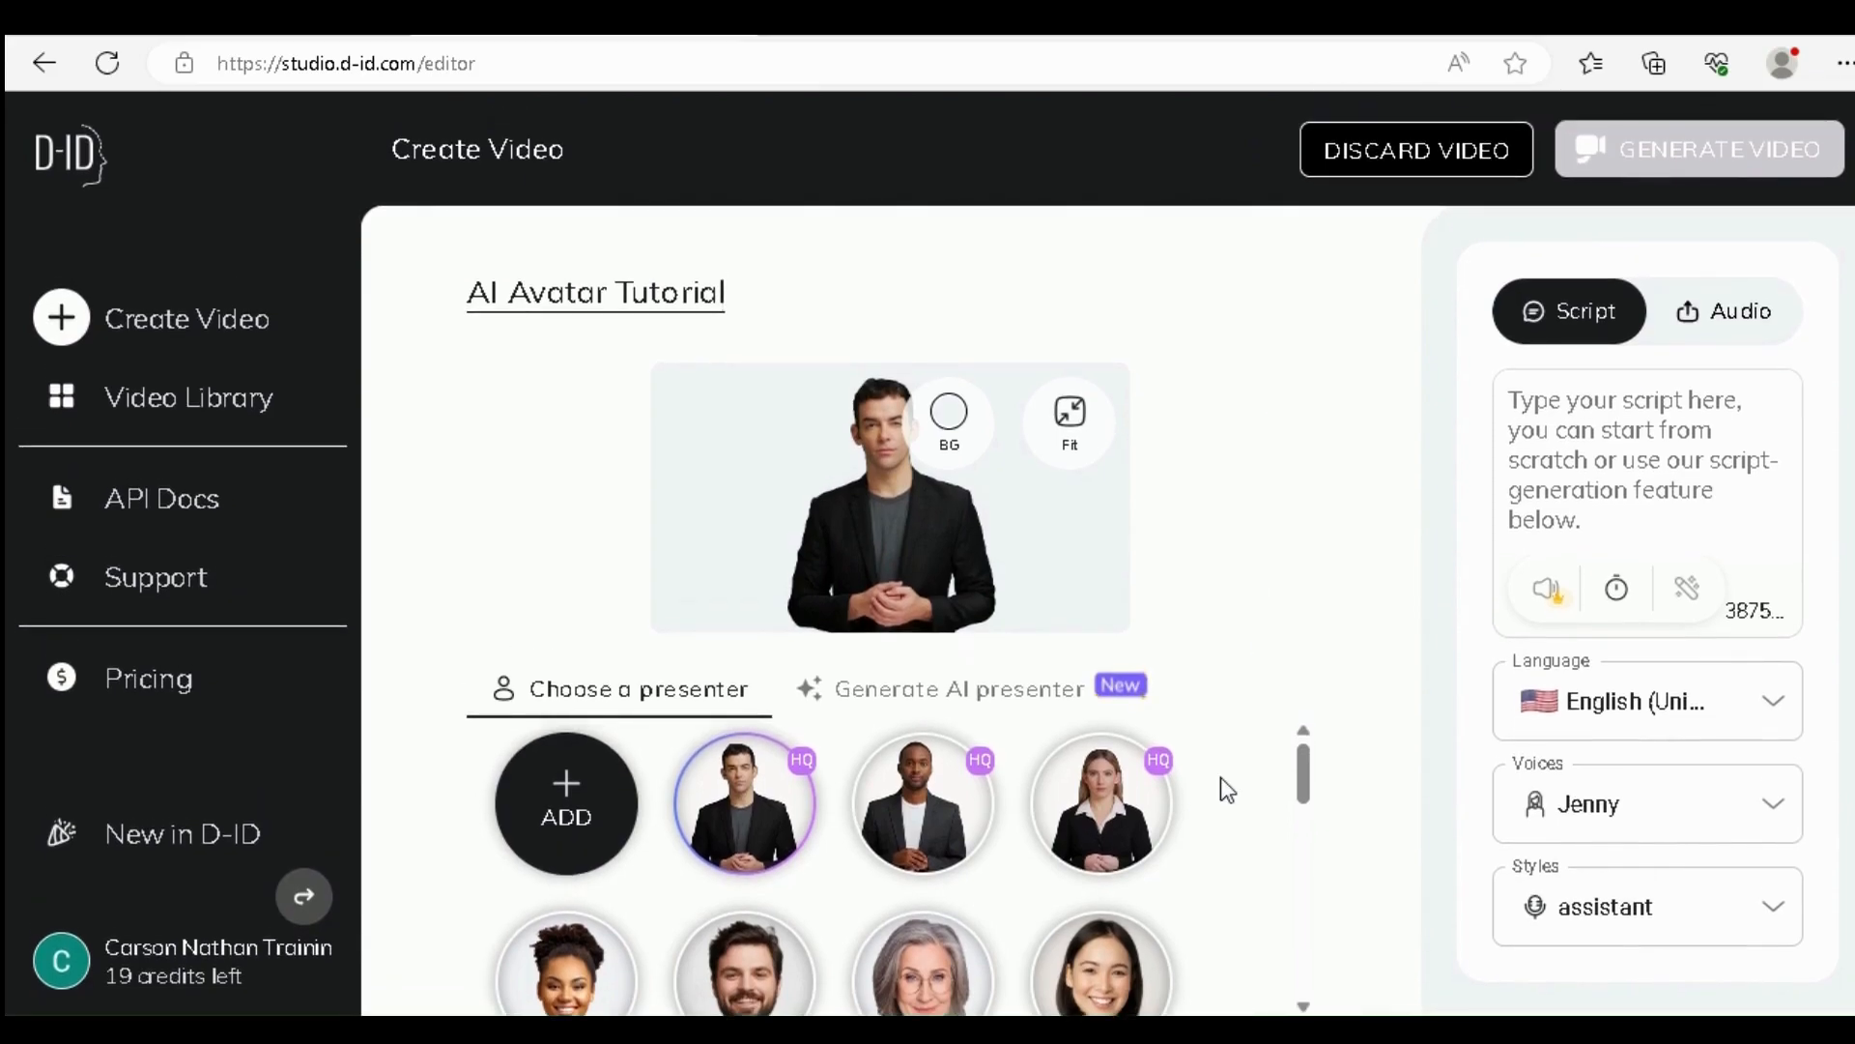
Browse the presenter gallery and choose the smiling woman with curly pinned-up hair as the video's presenter
{"action": "scroll", "coordinate": [1220, 777], "scroll_direction": "down", "scroll_amount": 2}
{"action": "scroll", "coordinate": [1221, 777], "scroll_direction": "down", "scroll_amount": 2}
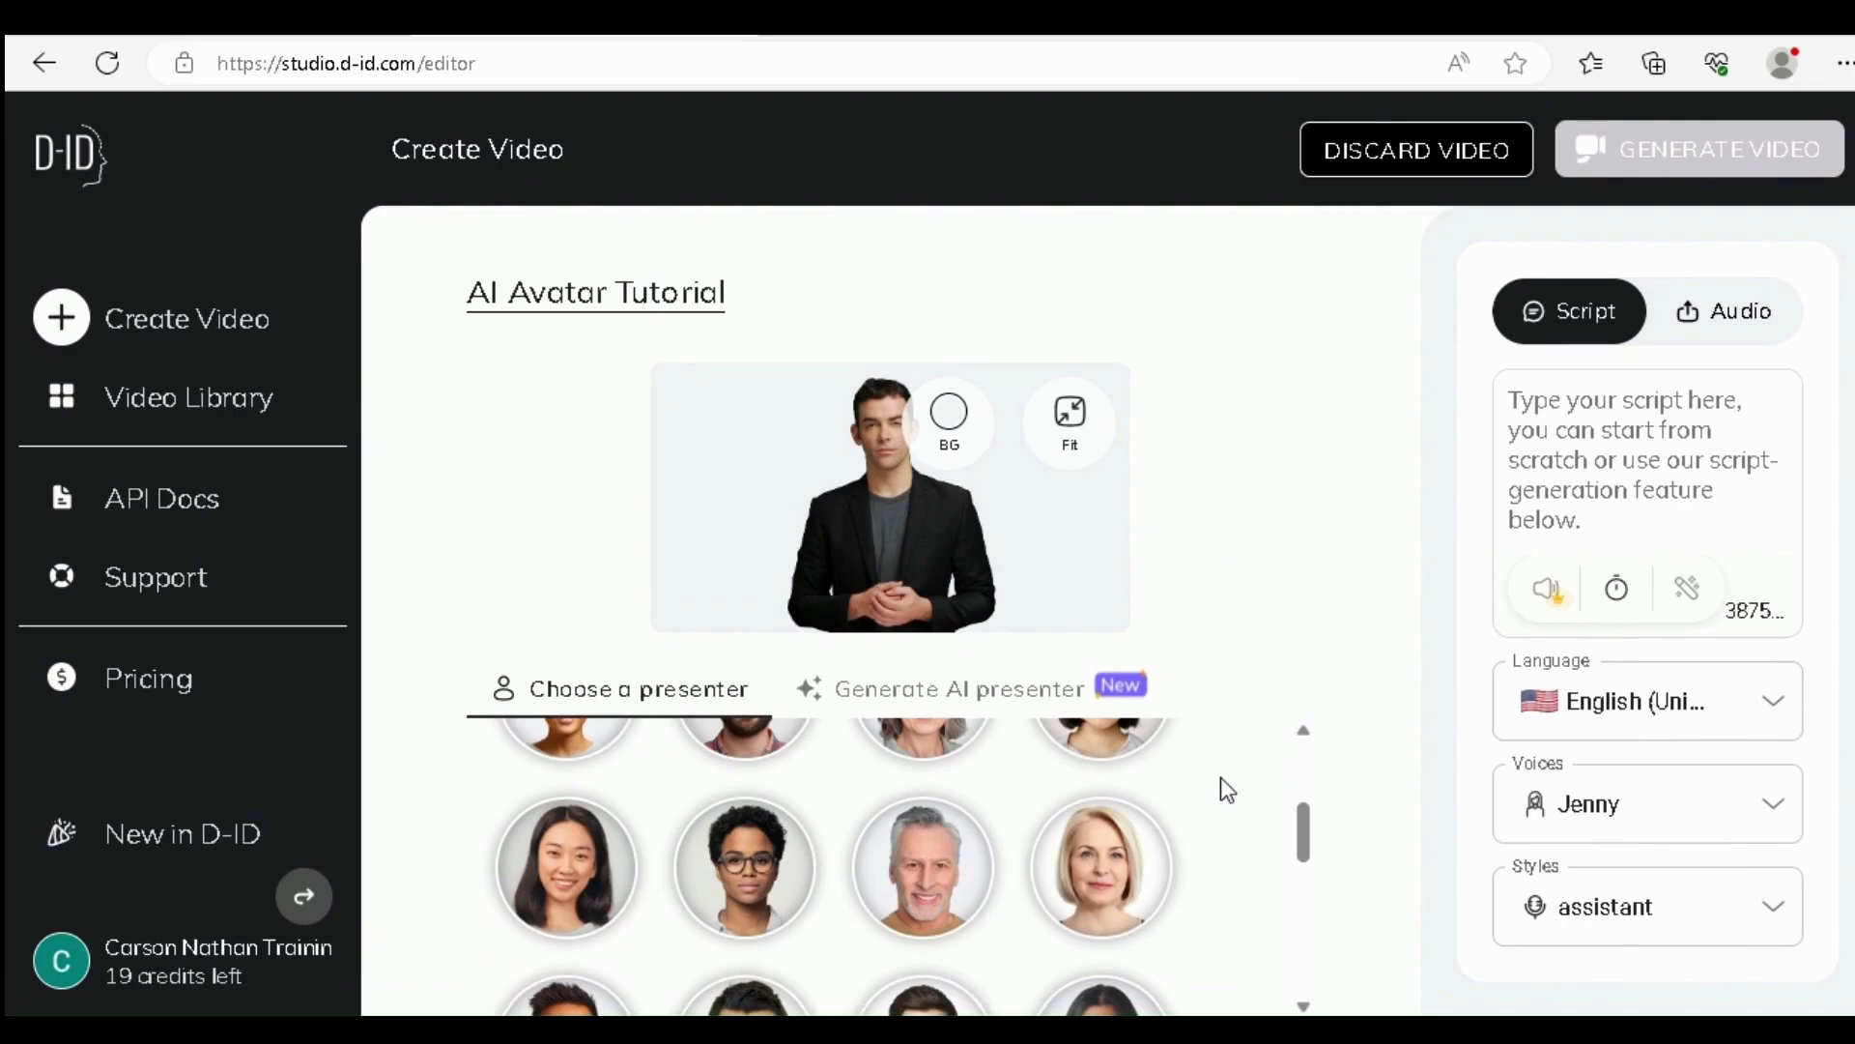
{"action": "key", "text": "ctrl+a"}
{"action": "scroll", "coordinate": [1225, 944], "scroll_direction": "down", "scroll_amount": 4}
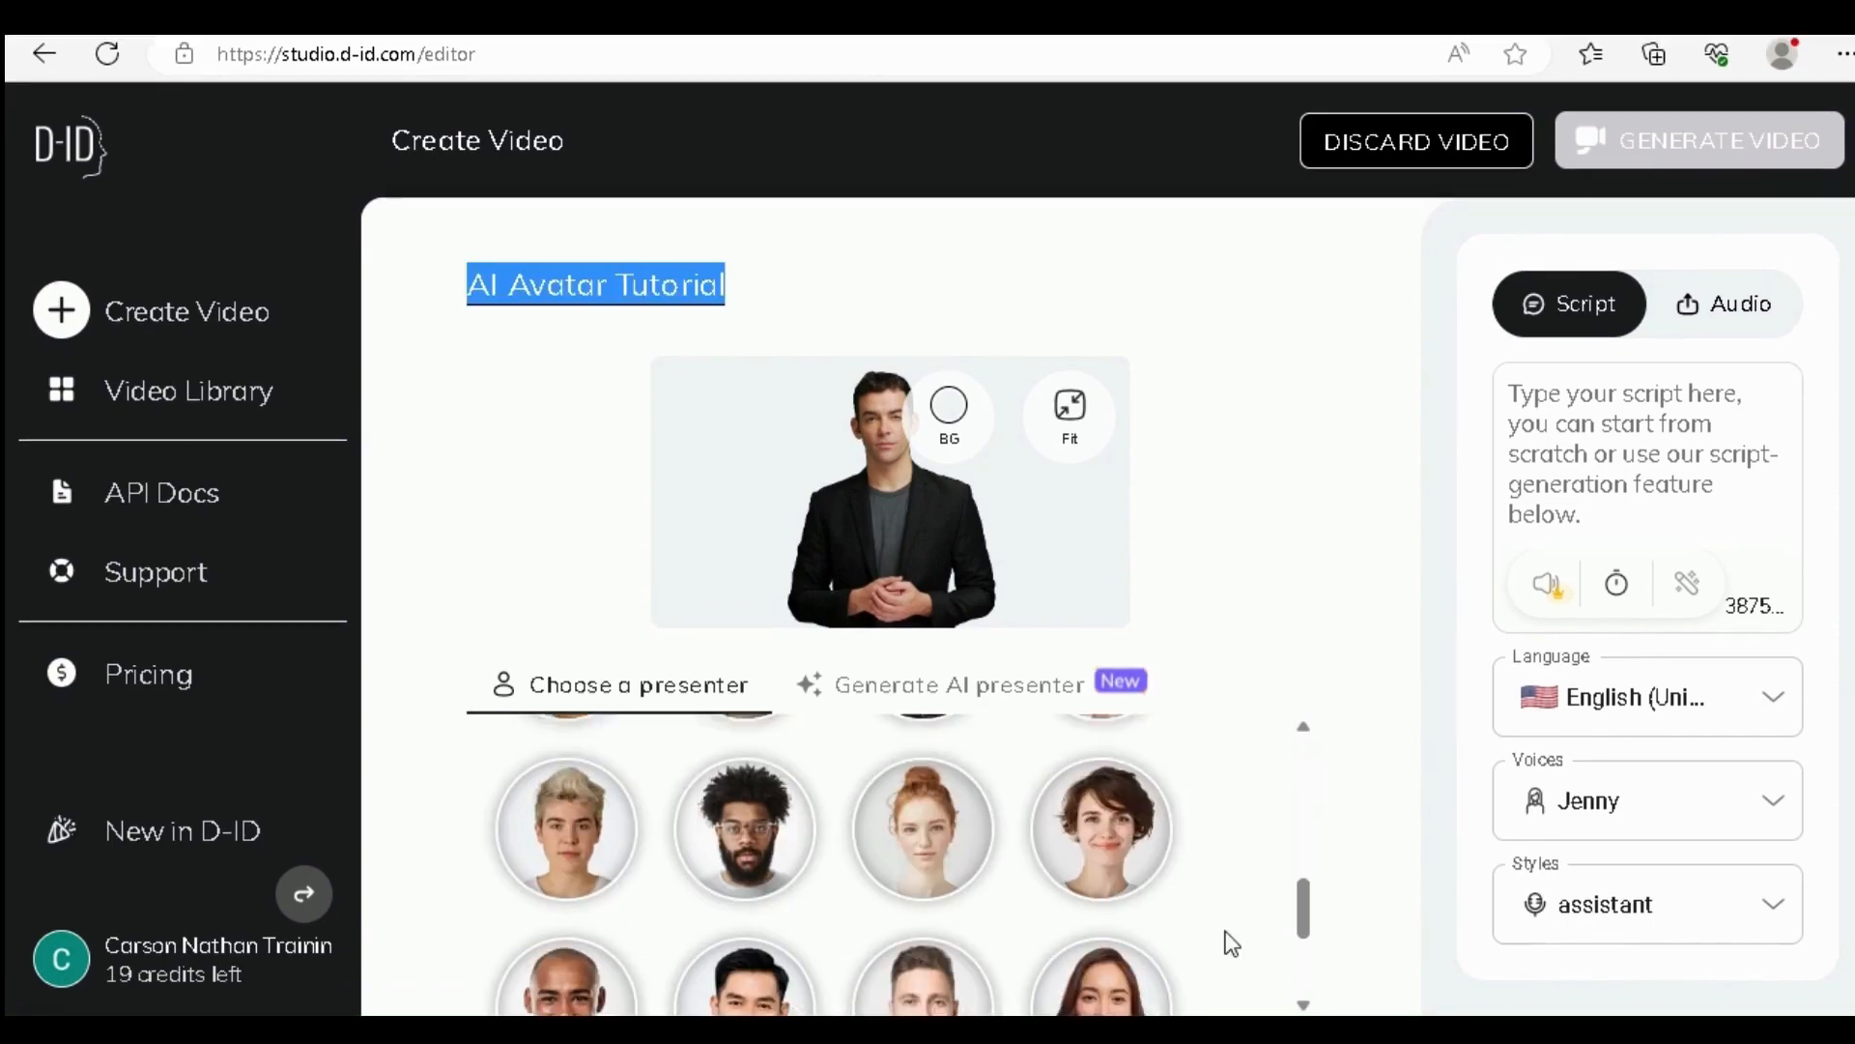
{"action": "scroll", "coordinate": [1227, 944], "scroll_direction": "down", "scroll_amount": 1}
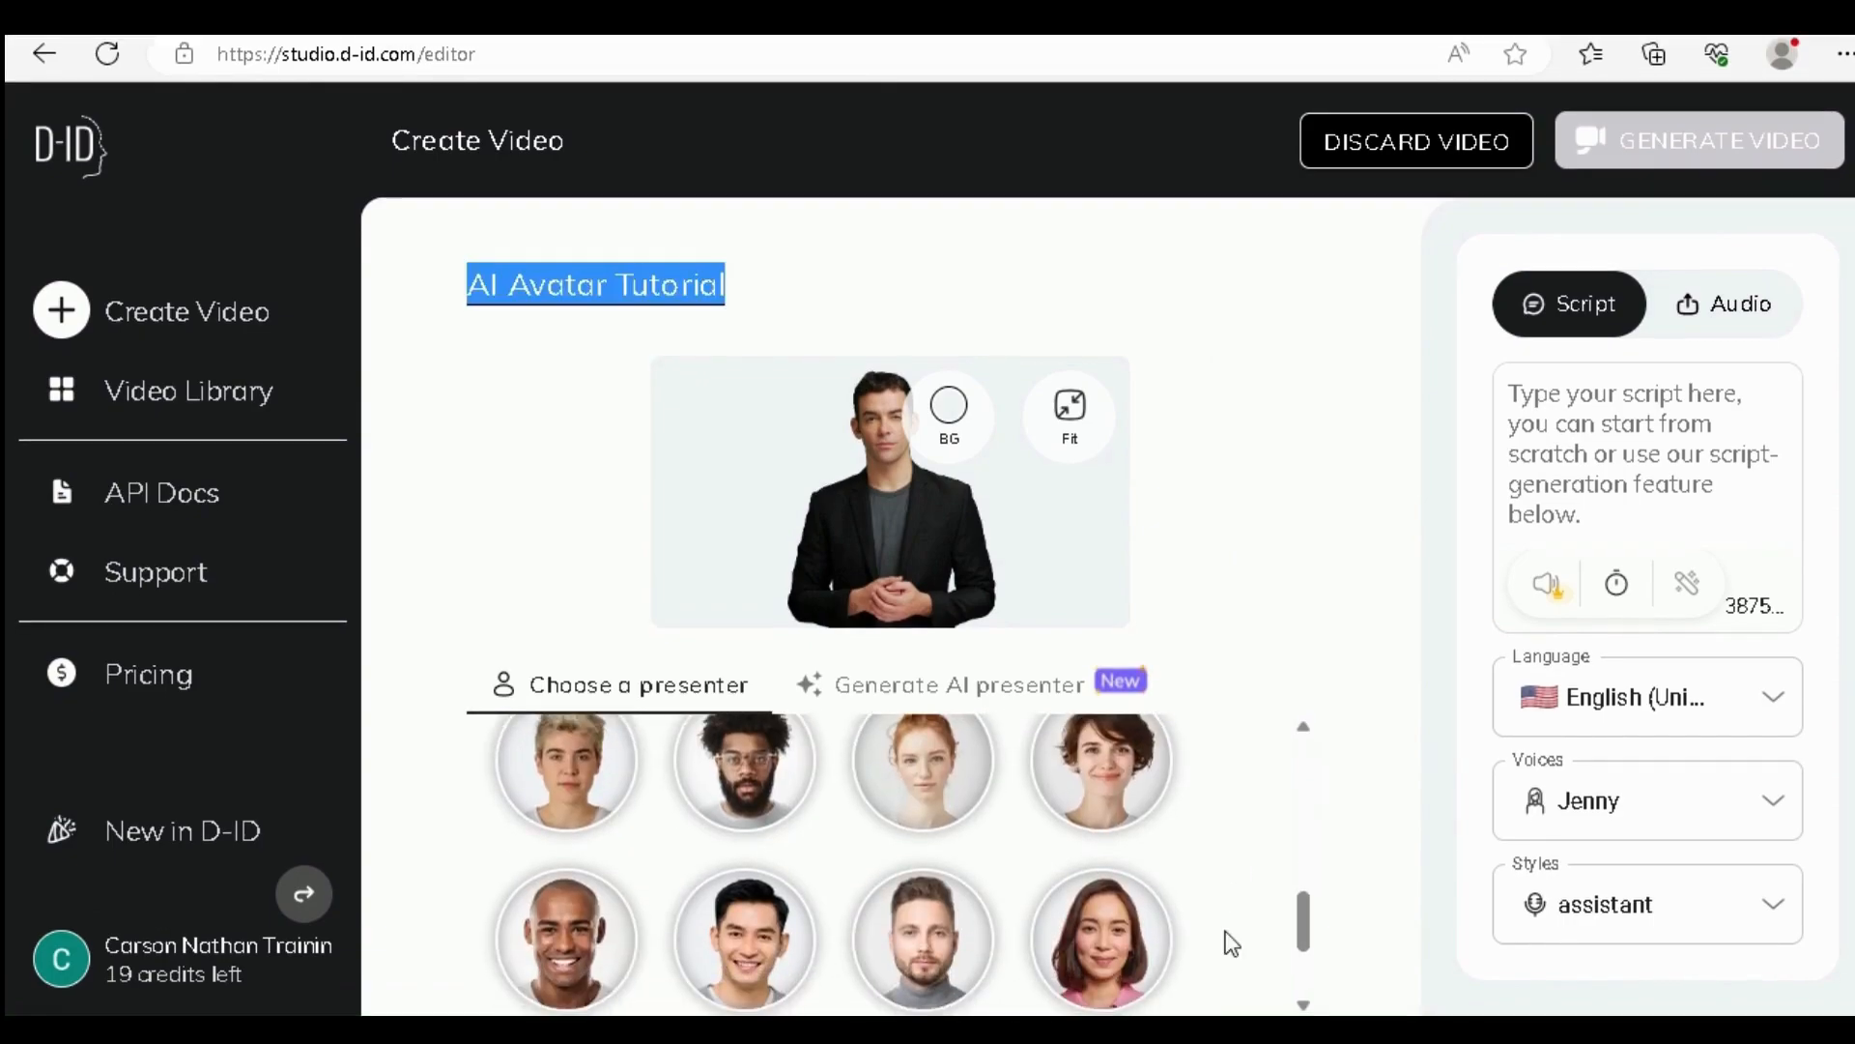
{"action": "scroll", "coordinate": [1226, 930], "scroll_direction": "down", "scroll_amount": 2}
{"action": "scroll", "coordinate": [1225, 930], "scroll_direction": "up", "scroll_amount": 1}
{"action": "scroll", "coordinate": [1226, 933], "scroll_direction": "up", "scroll_amount": 3}
{"action": "scroll", "coordinate": [1225, 932], "scroll_direction": "up", "scroll_amount": 3}
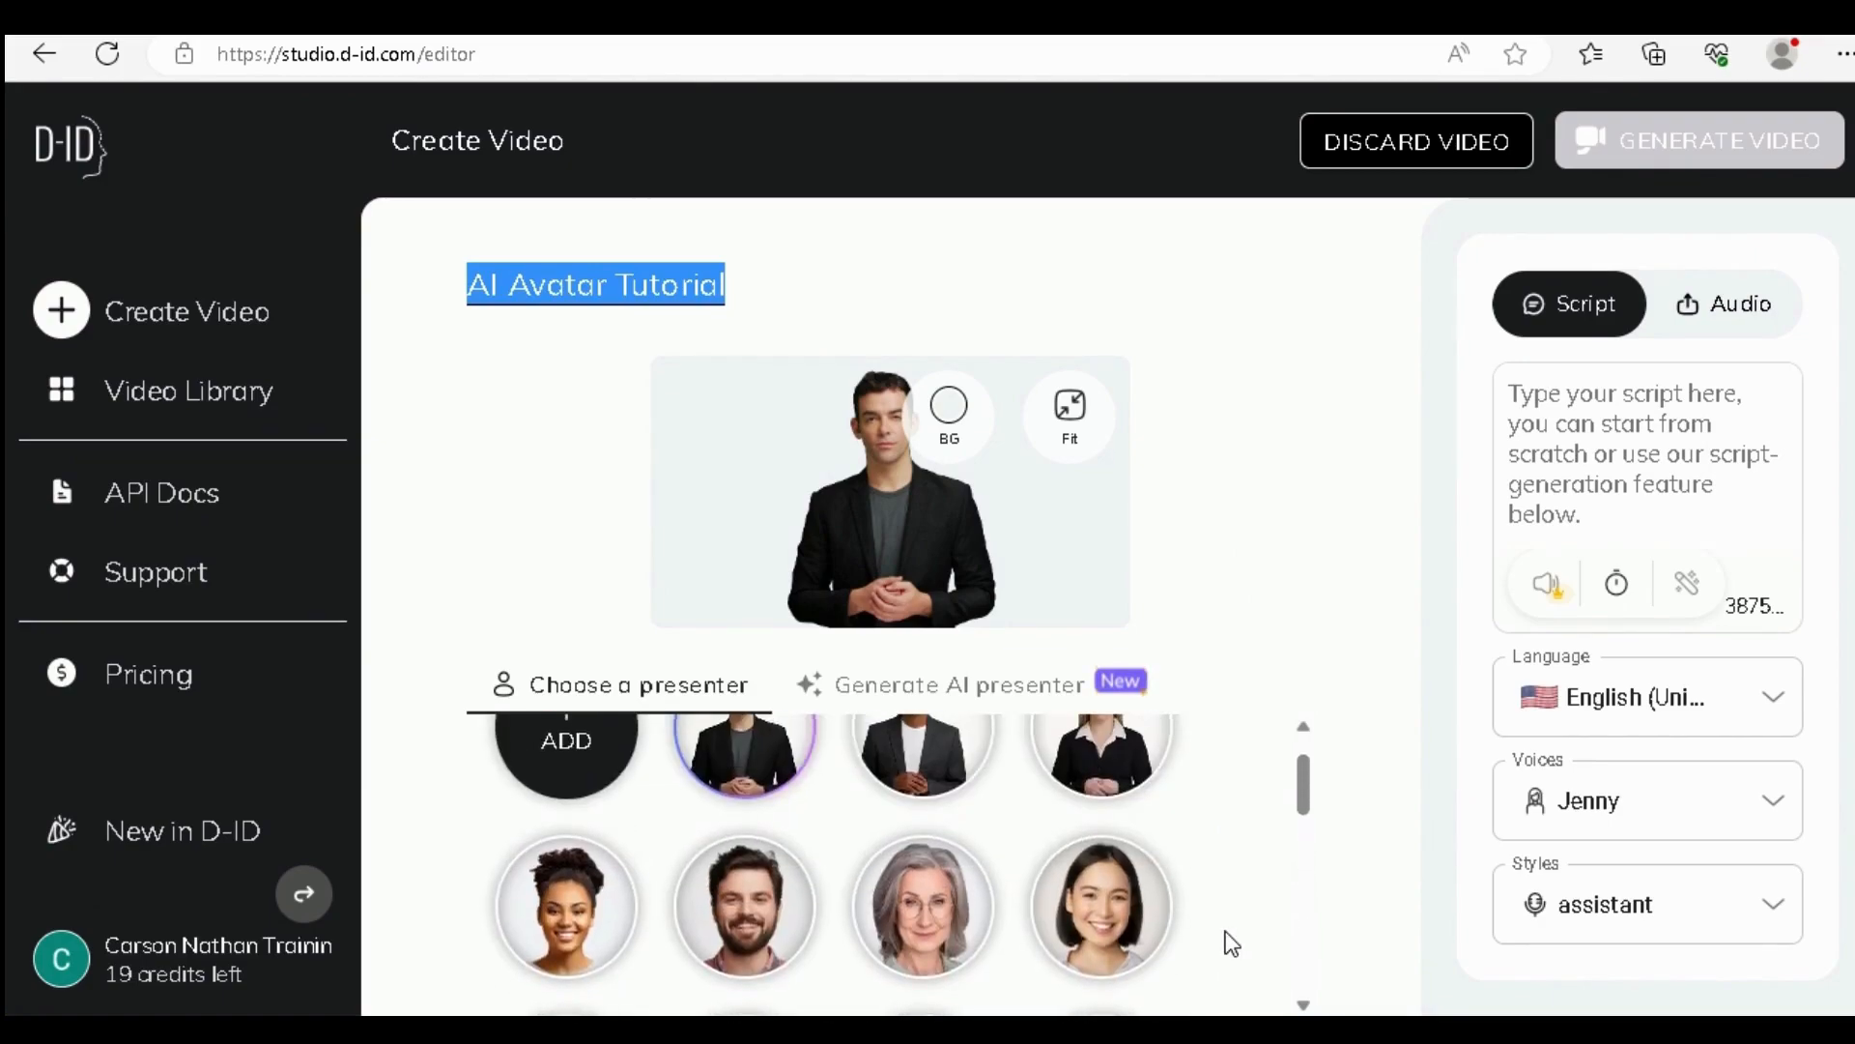
{"action": "scroll", "coordinate": [1225, 943], "scroll_direction": "up", "scroll_amount": 1}
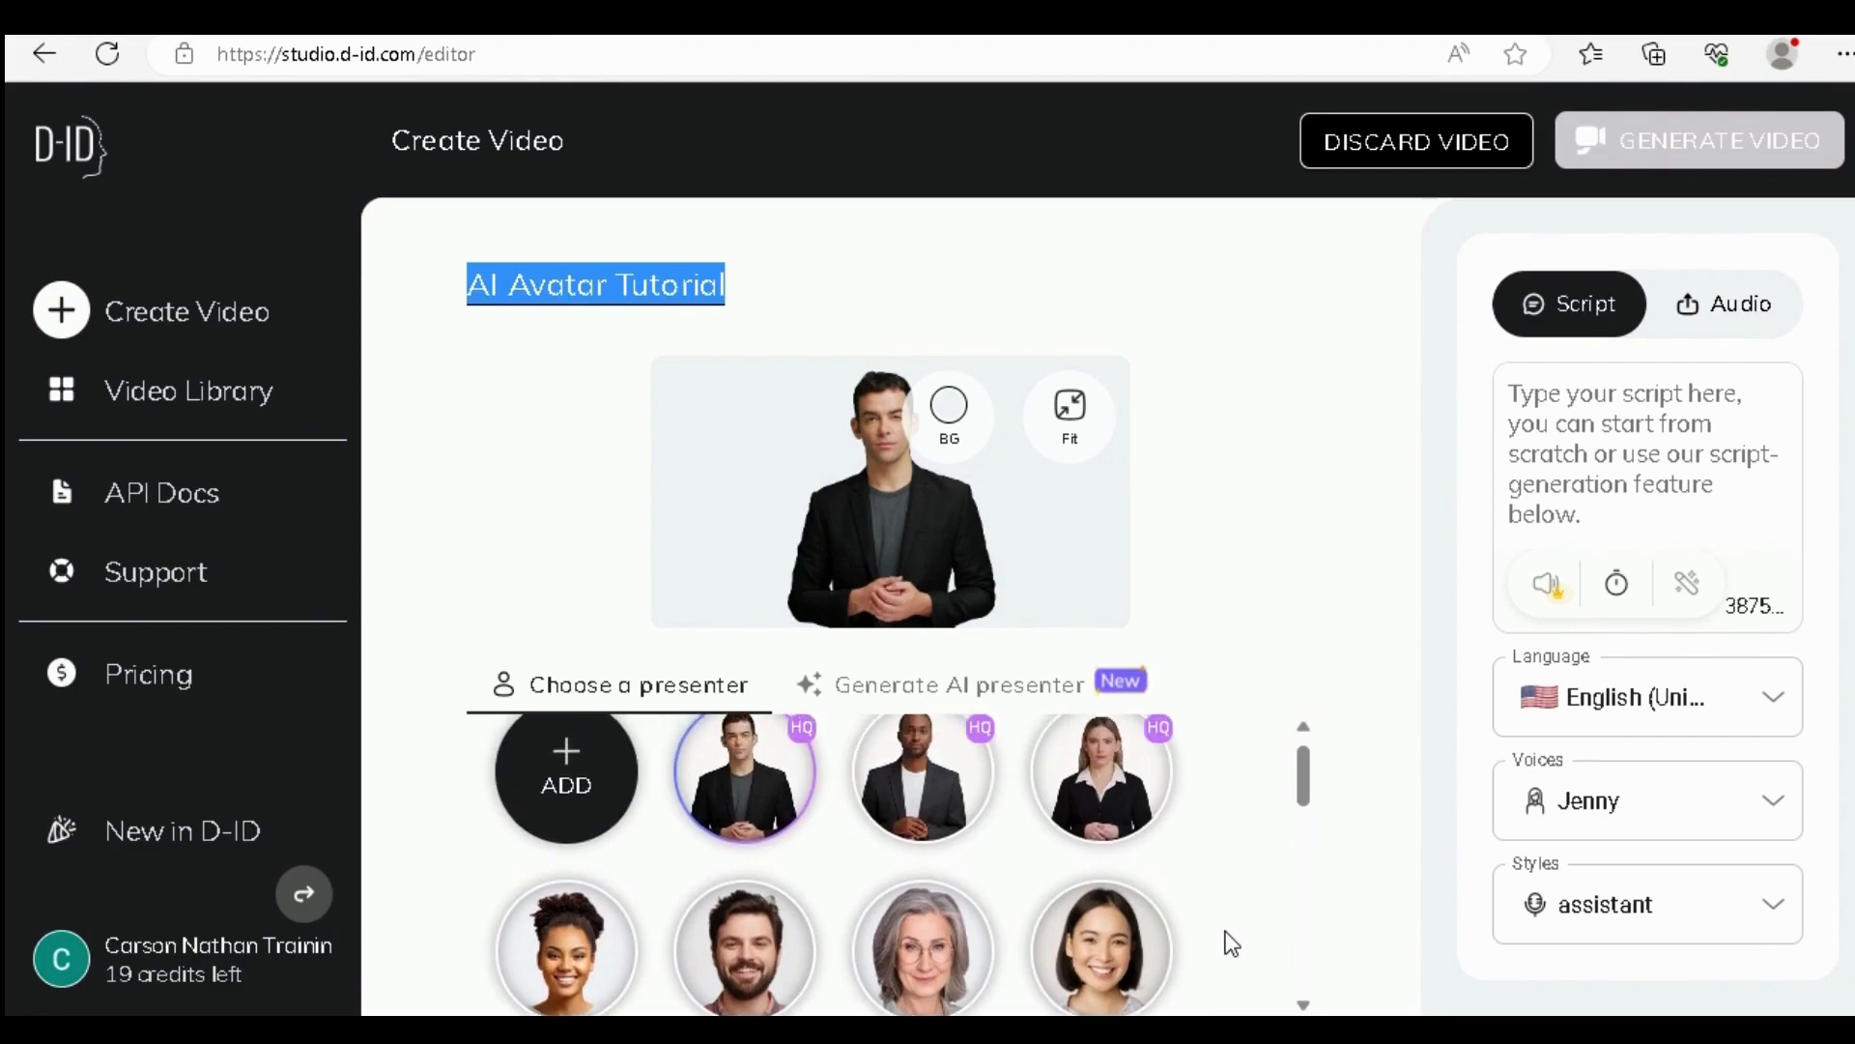
{"action": "left_click", "coordinate": [585, 960]}
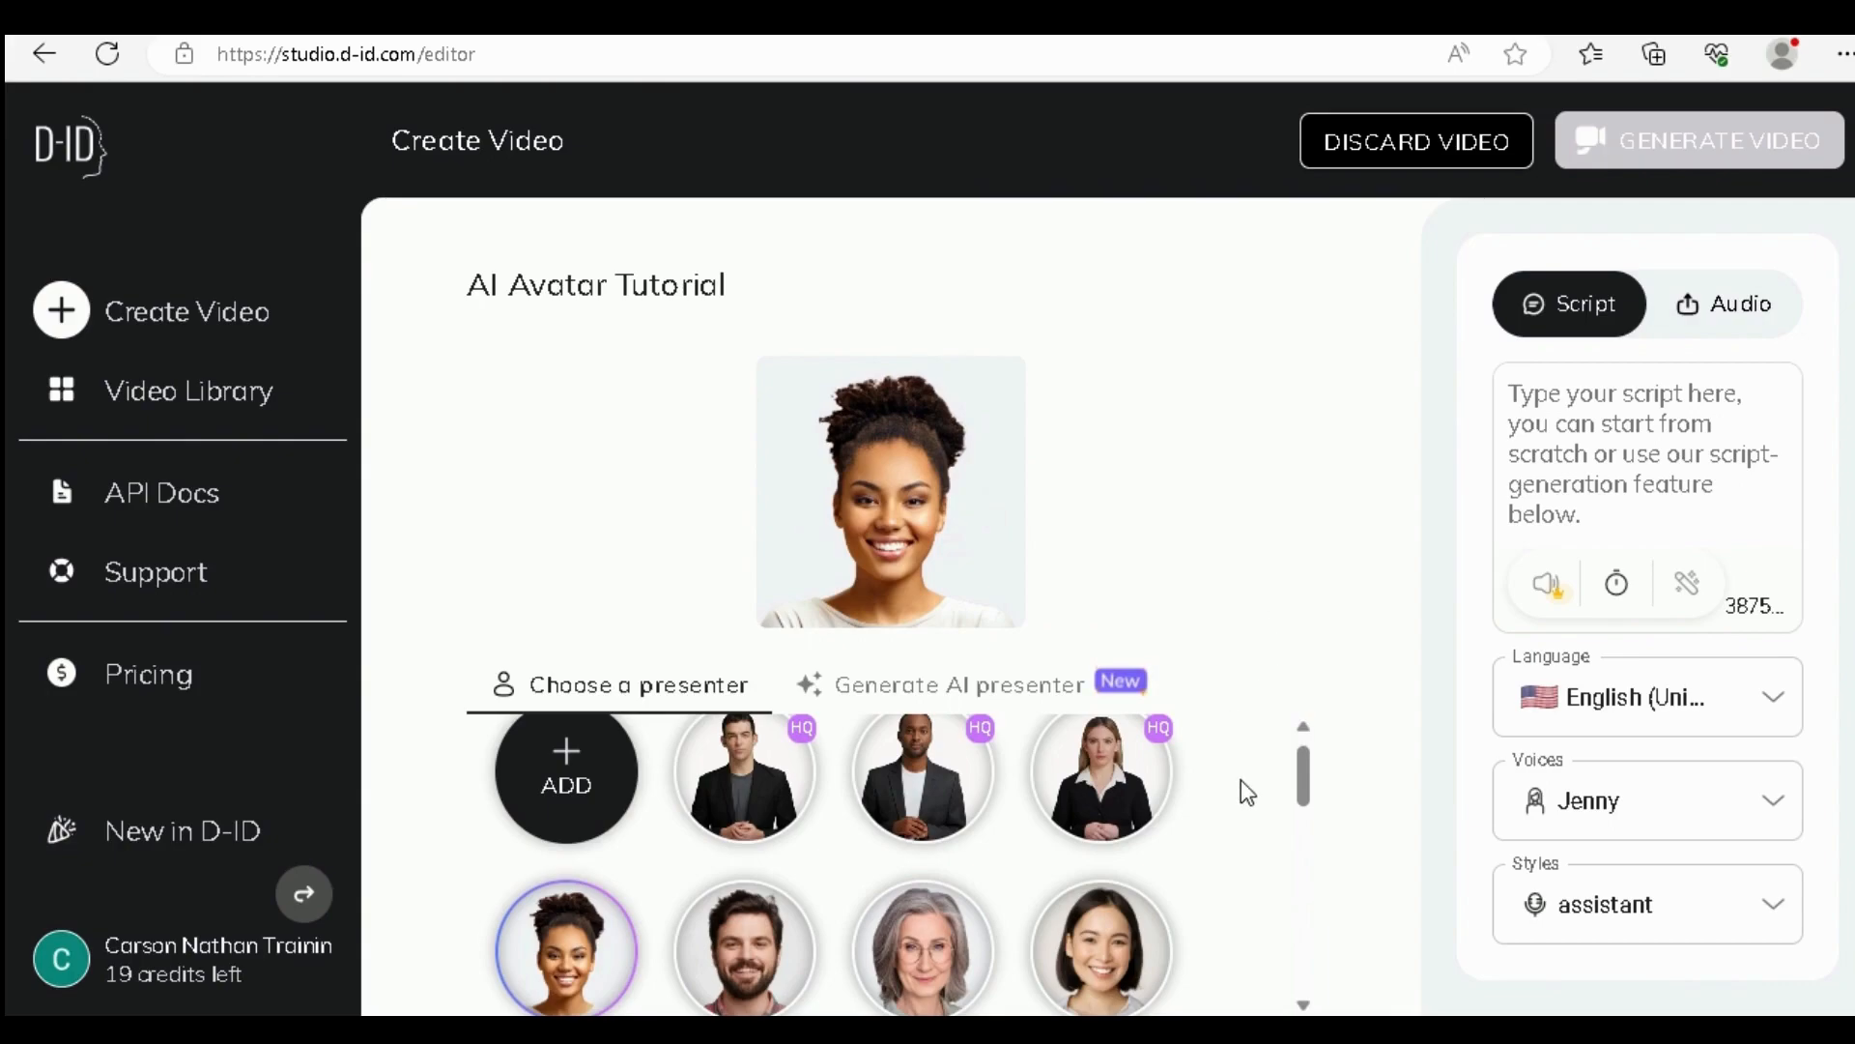
{"action": "scroll", "coordinate": [1241, 780], "scroll_direction": "up", "scroll_amount": 1}
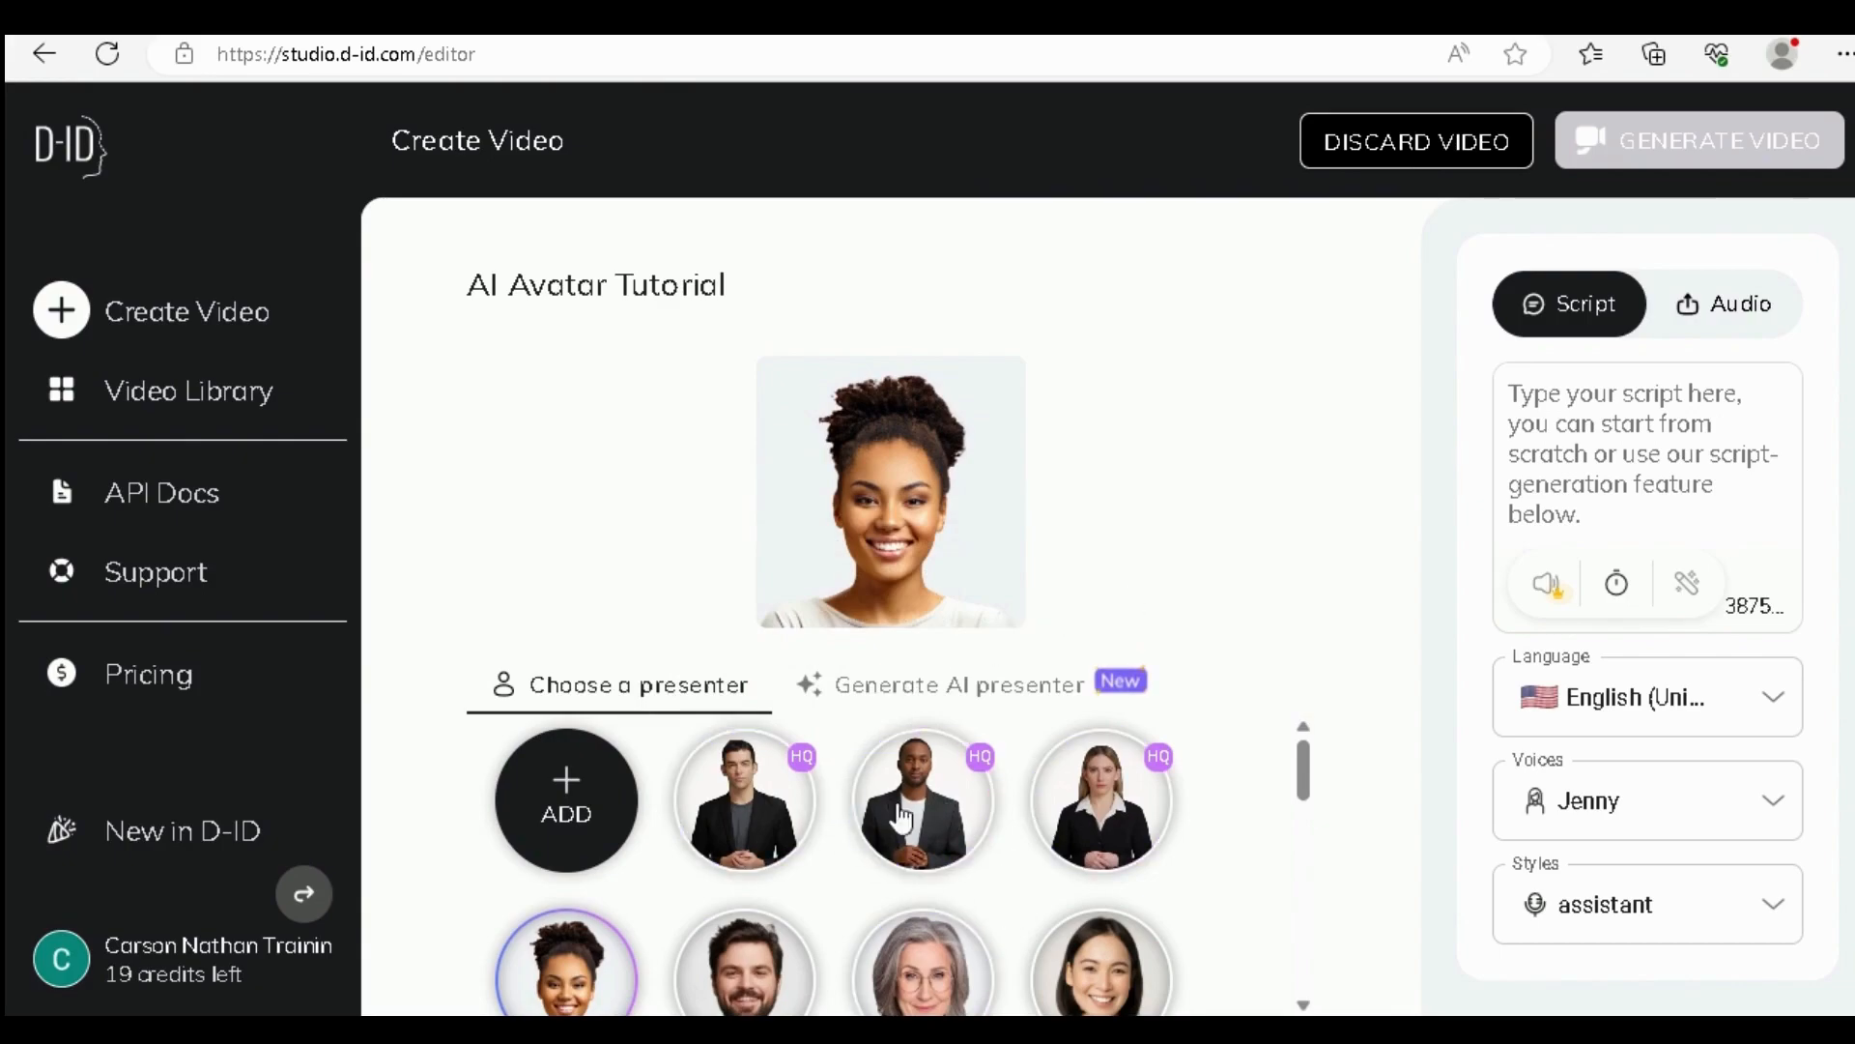
Open the AI presenter generator and browse its gallery of sample AI-generated portraits
{"action": "mouse_move", "coordinate": [582, 817]}
{"action": "left_click", "coordinate": [1013, 696]}
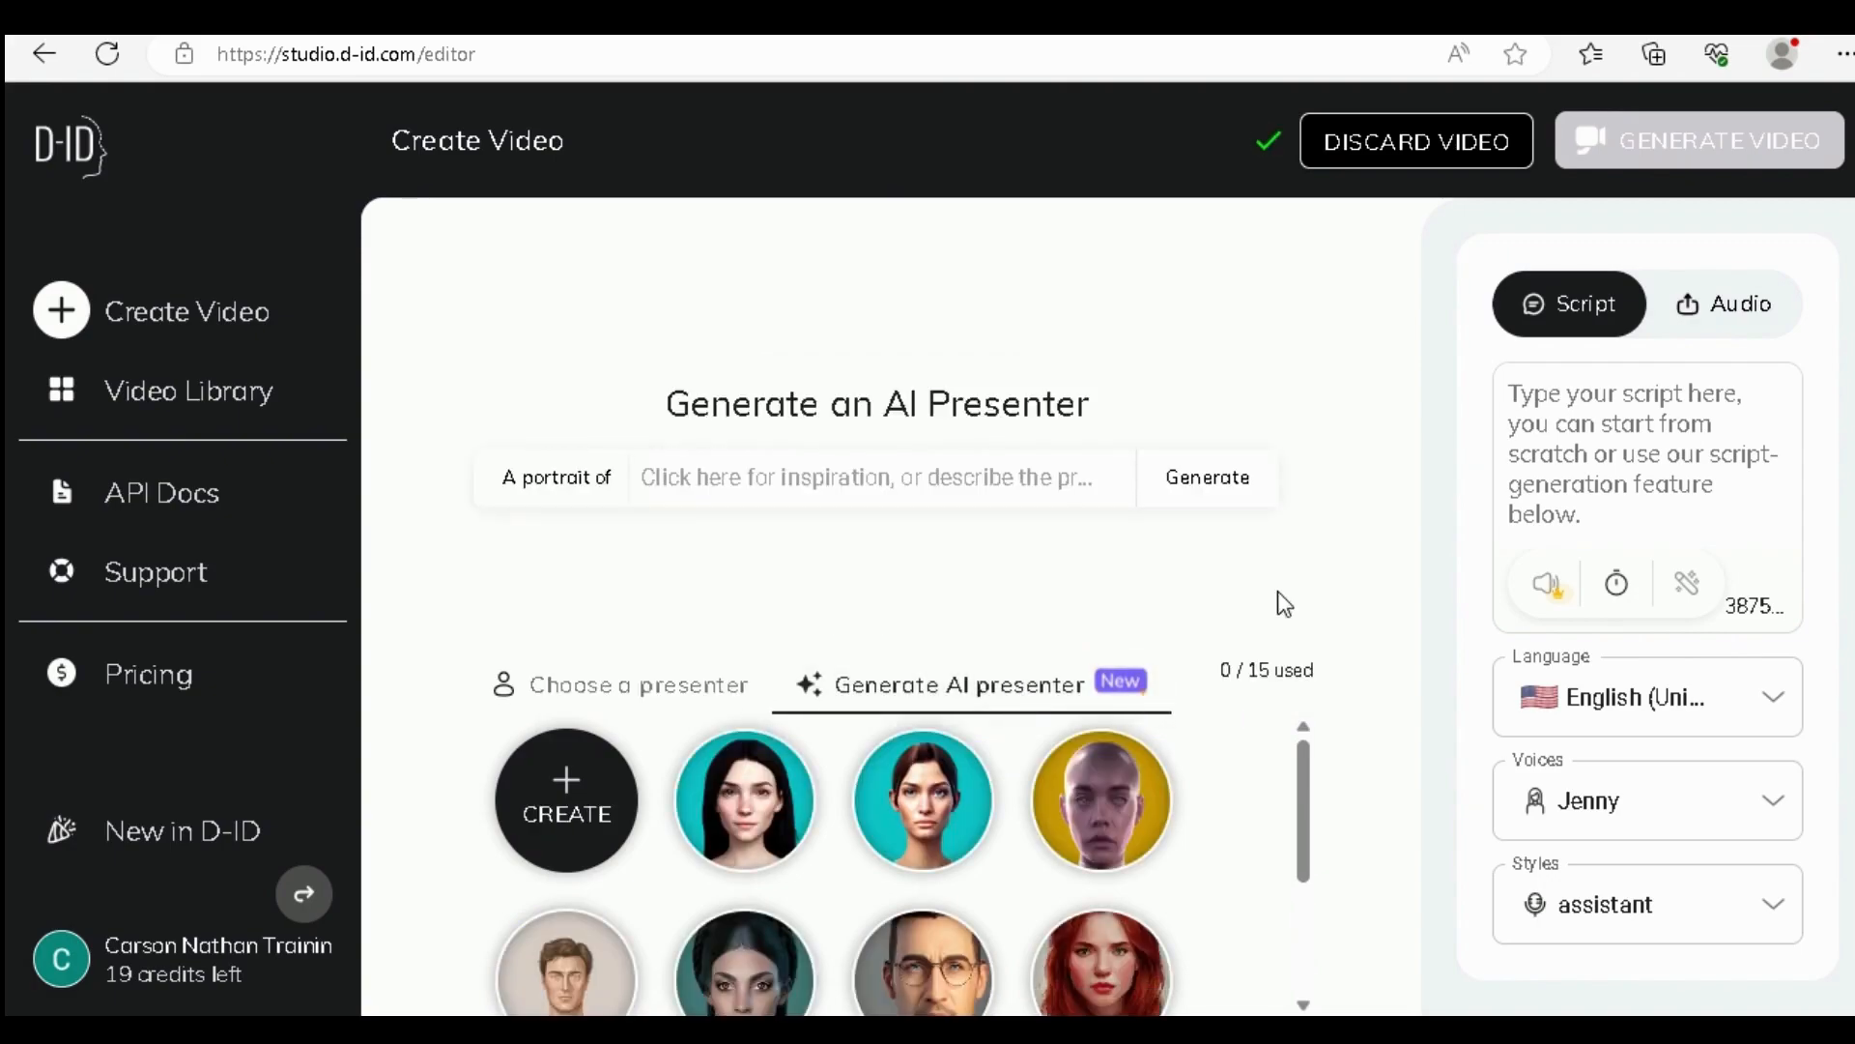
{"action": "scroll", "coordinate": [1227, 811], "scroll_direction": "down", "scroll_amount": 3}
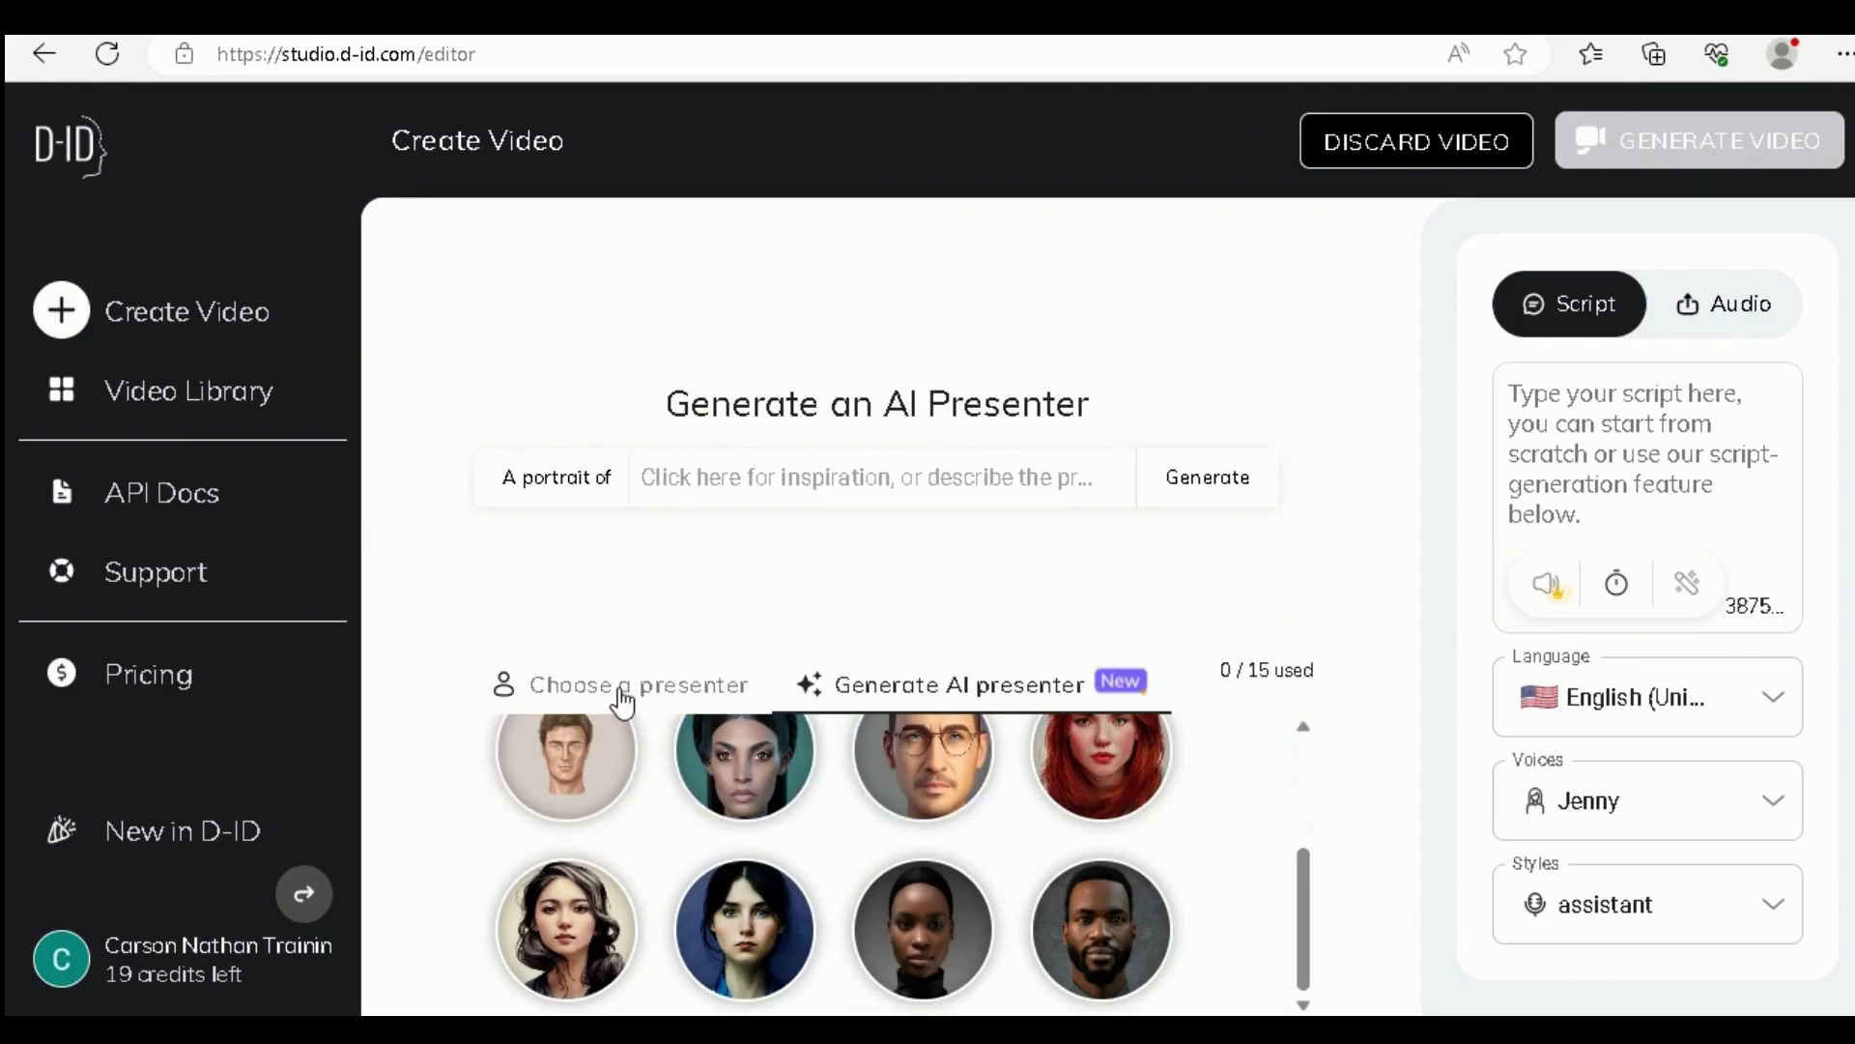
{"action": "scroll", "coordinate": [969, 812], "scroll_direction": "up", "scroll_amount": 3}
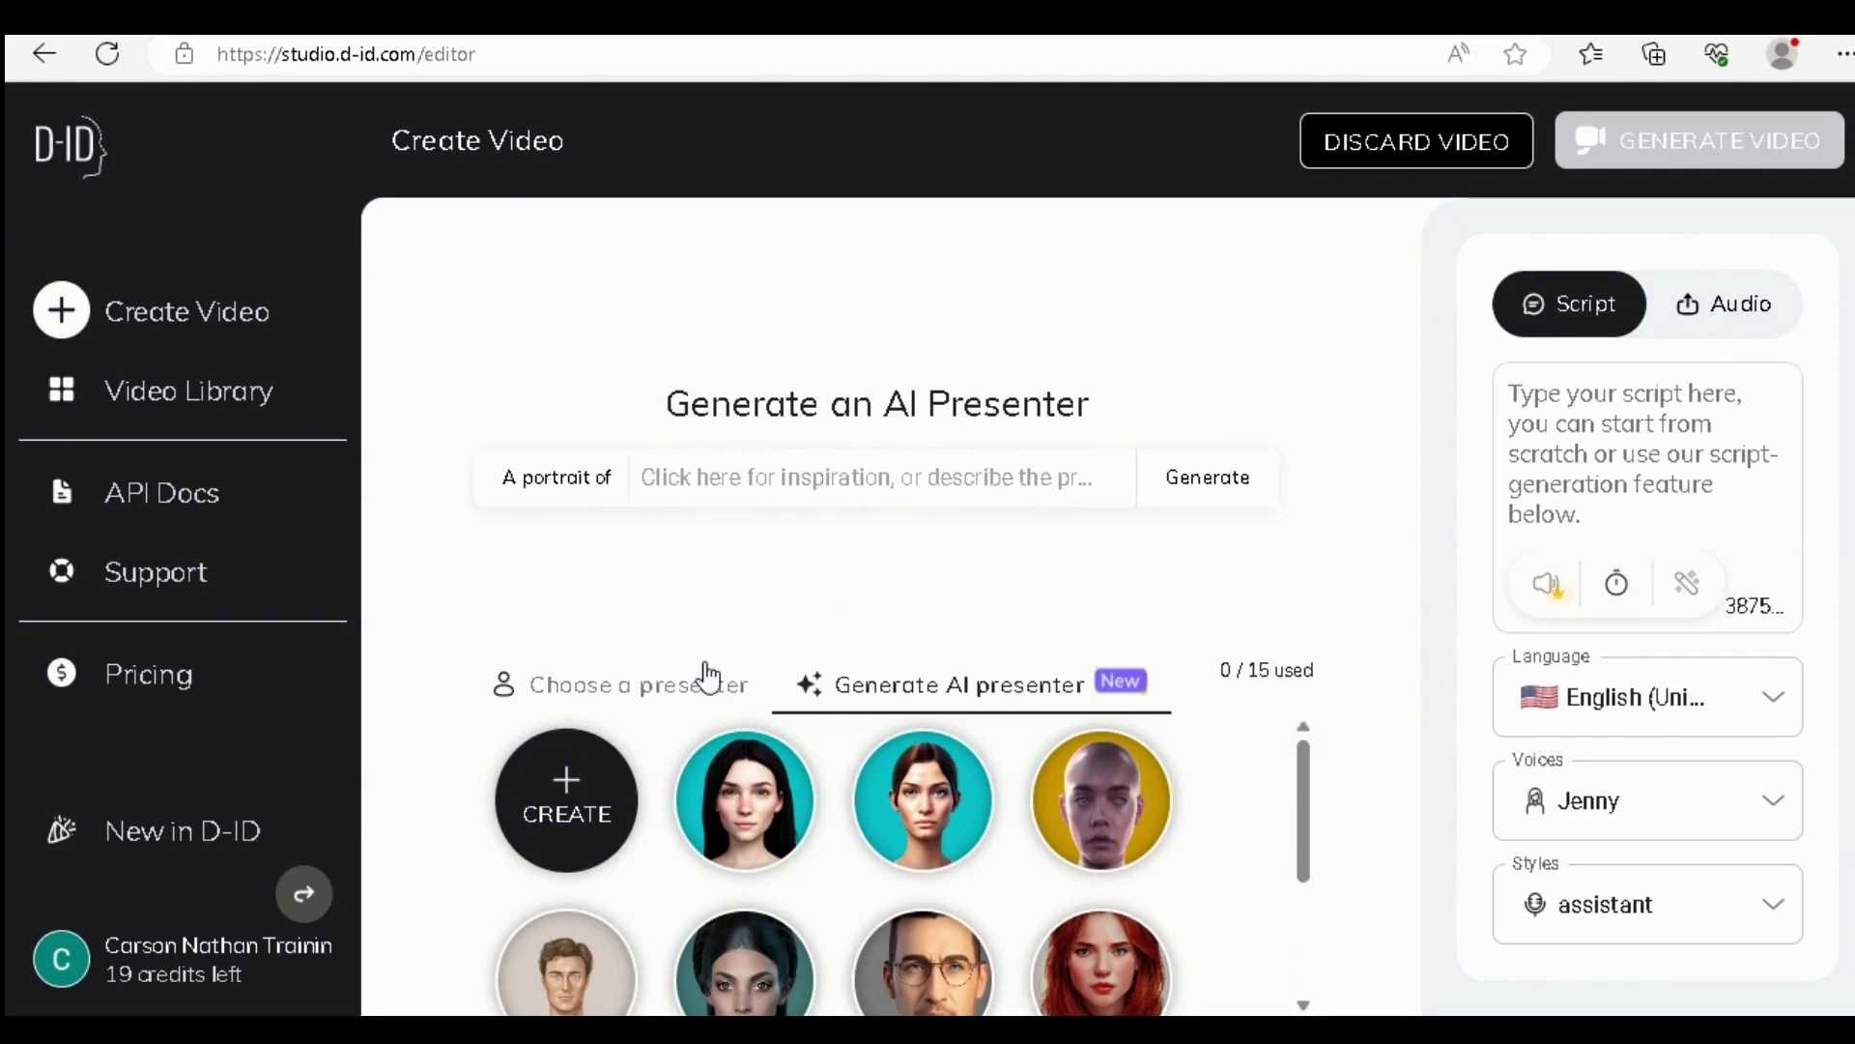
Return to the existing presenters, browse their gallery and examine the options for supplying your own voice audio
{"action": "left_click", "coordinate": [648, 697]}
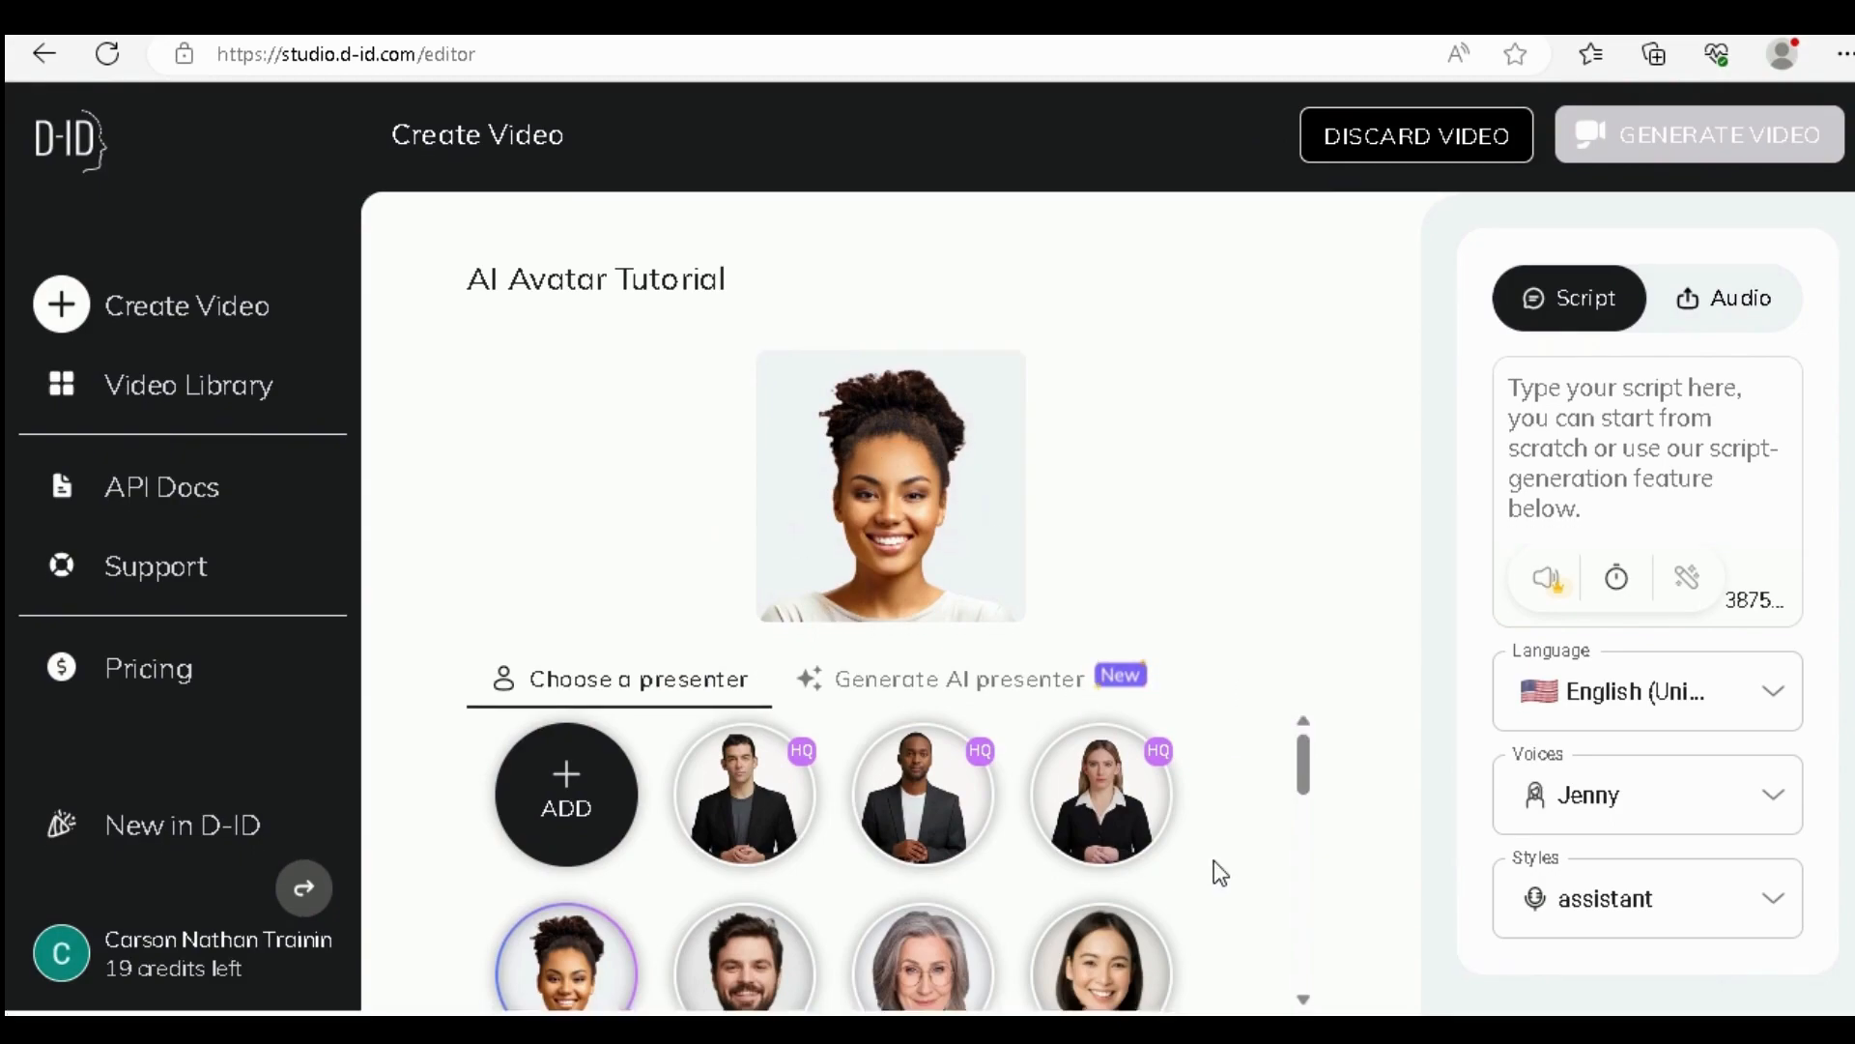
{"action": "scroll", "coordinate": [1198, 865], "scroll_direction": "down", "scroll_amount": 1}
{"action": "scroll", "coordinate": [1197, 870], "scroll_direction": "down", "scroll_amount": 5}
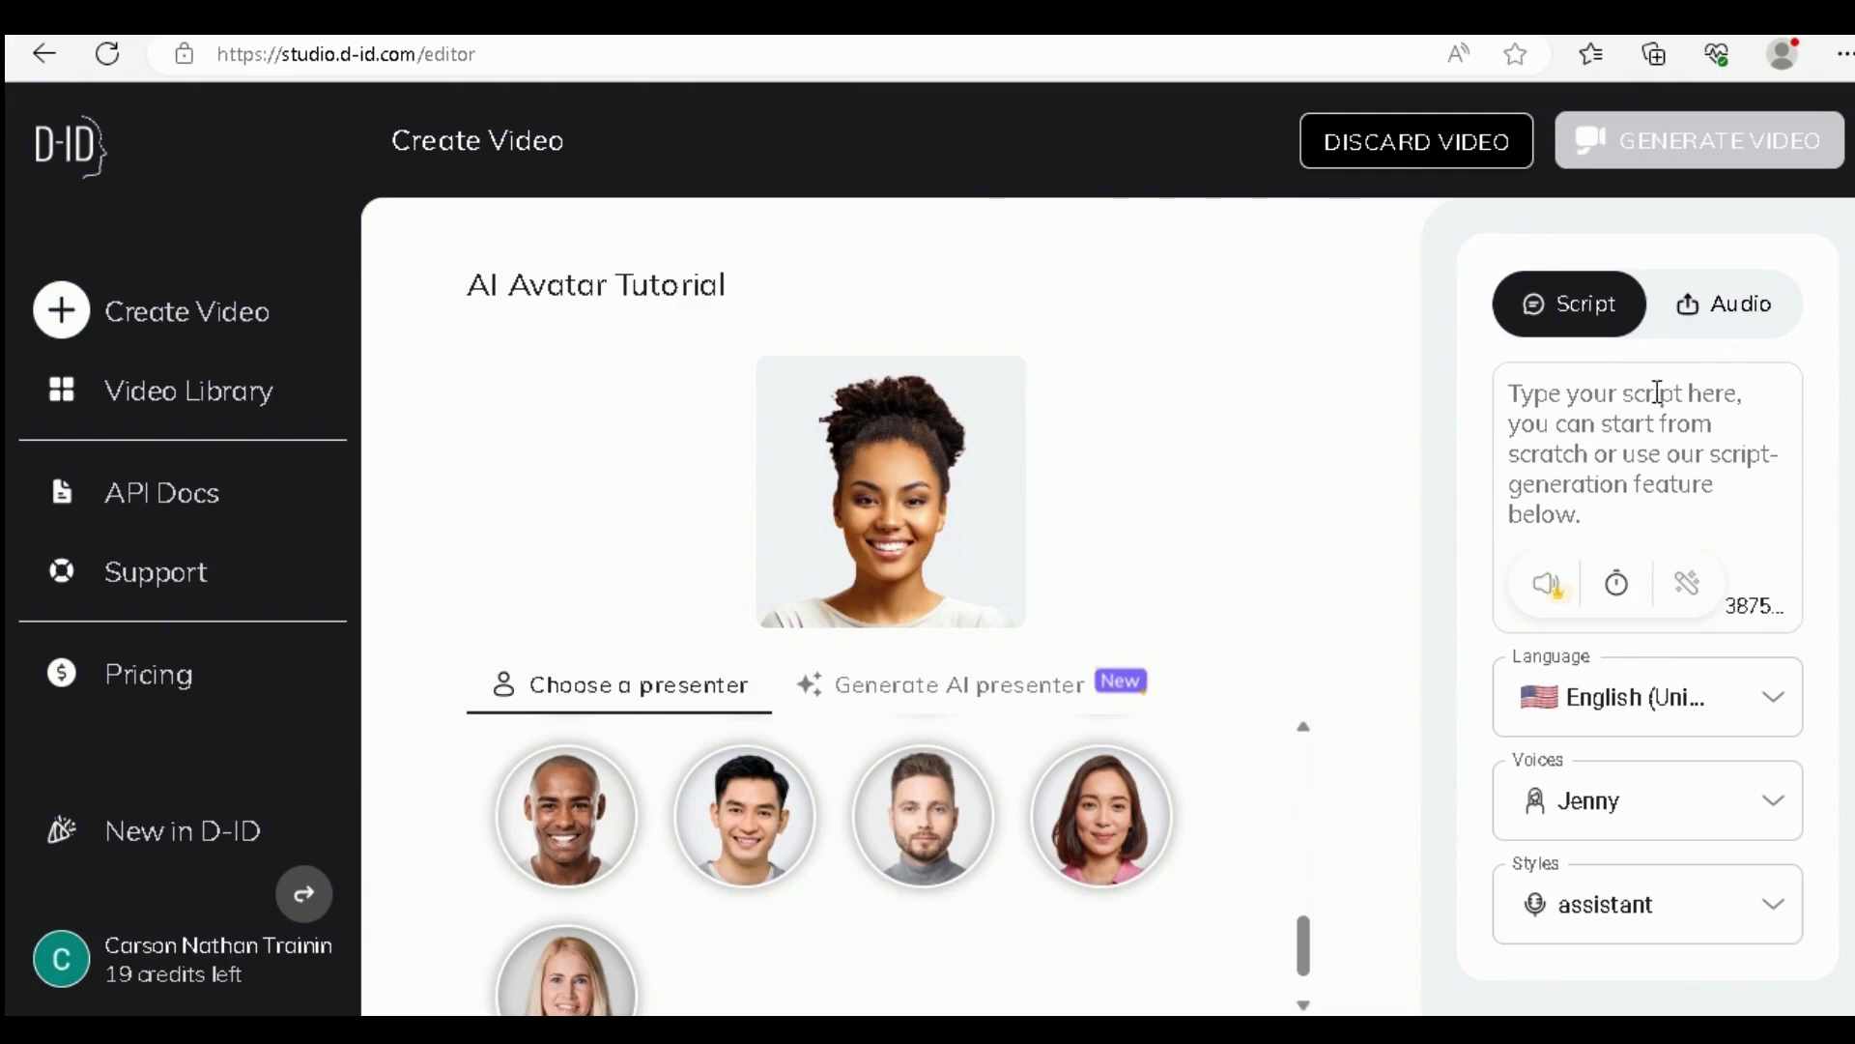
{"action": "left_click", "coordinate": [1729, 315]}
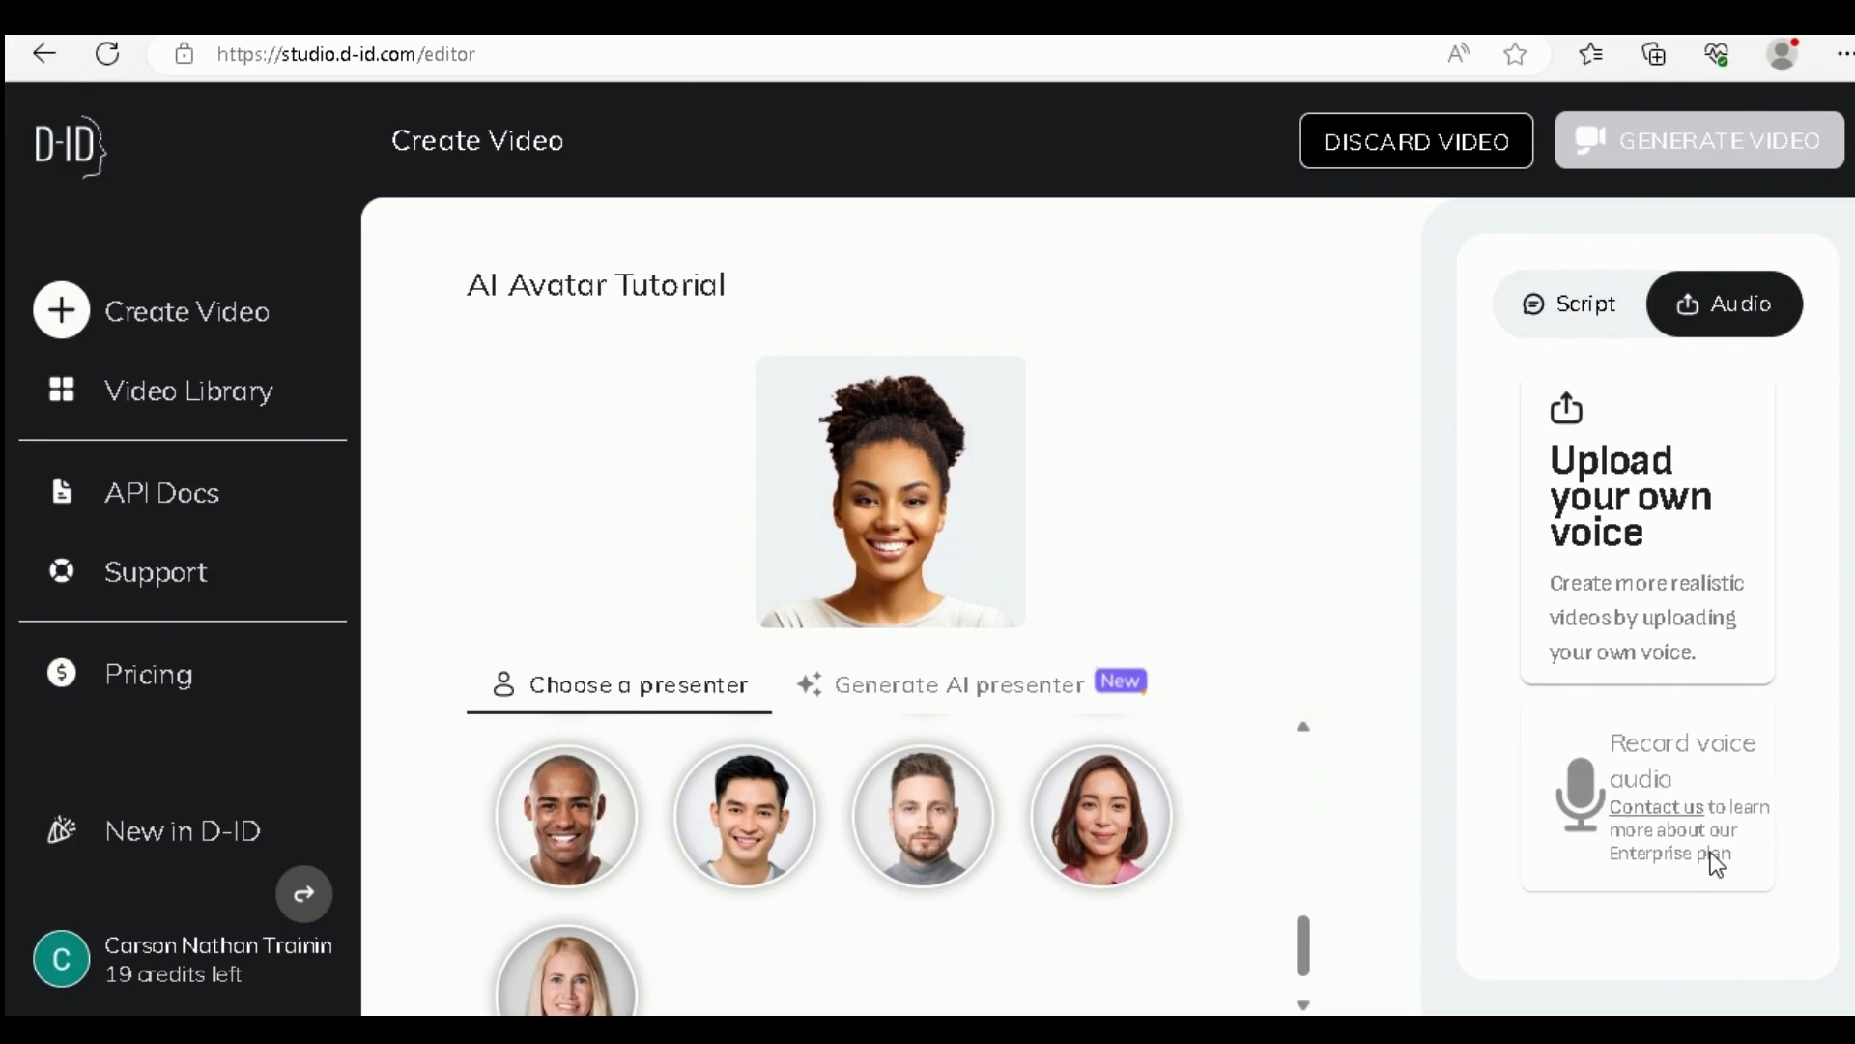
Write a script introducing the presenter by name as today's instructor, talking about Project Management, Productivity and how to leverage technology
{"action": "left_click", "coordinate": [1571, 307]}
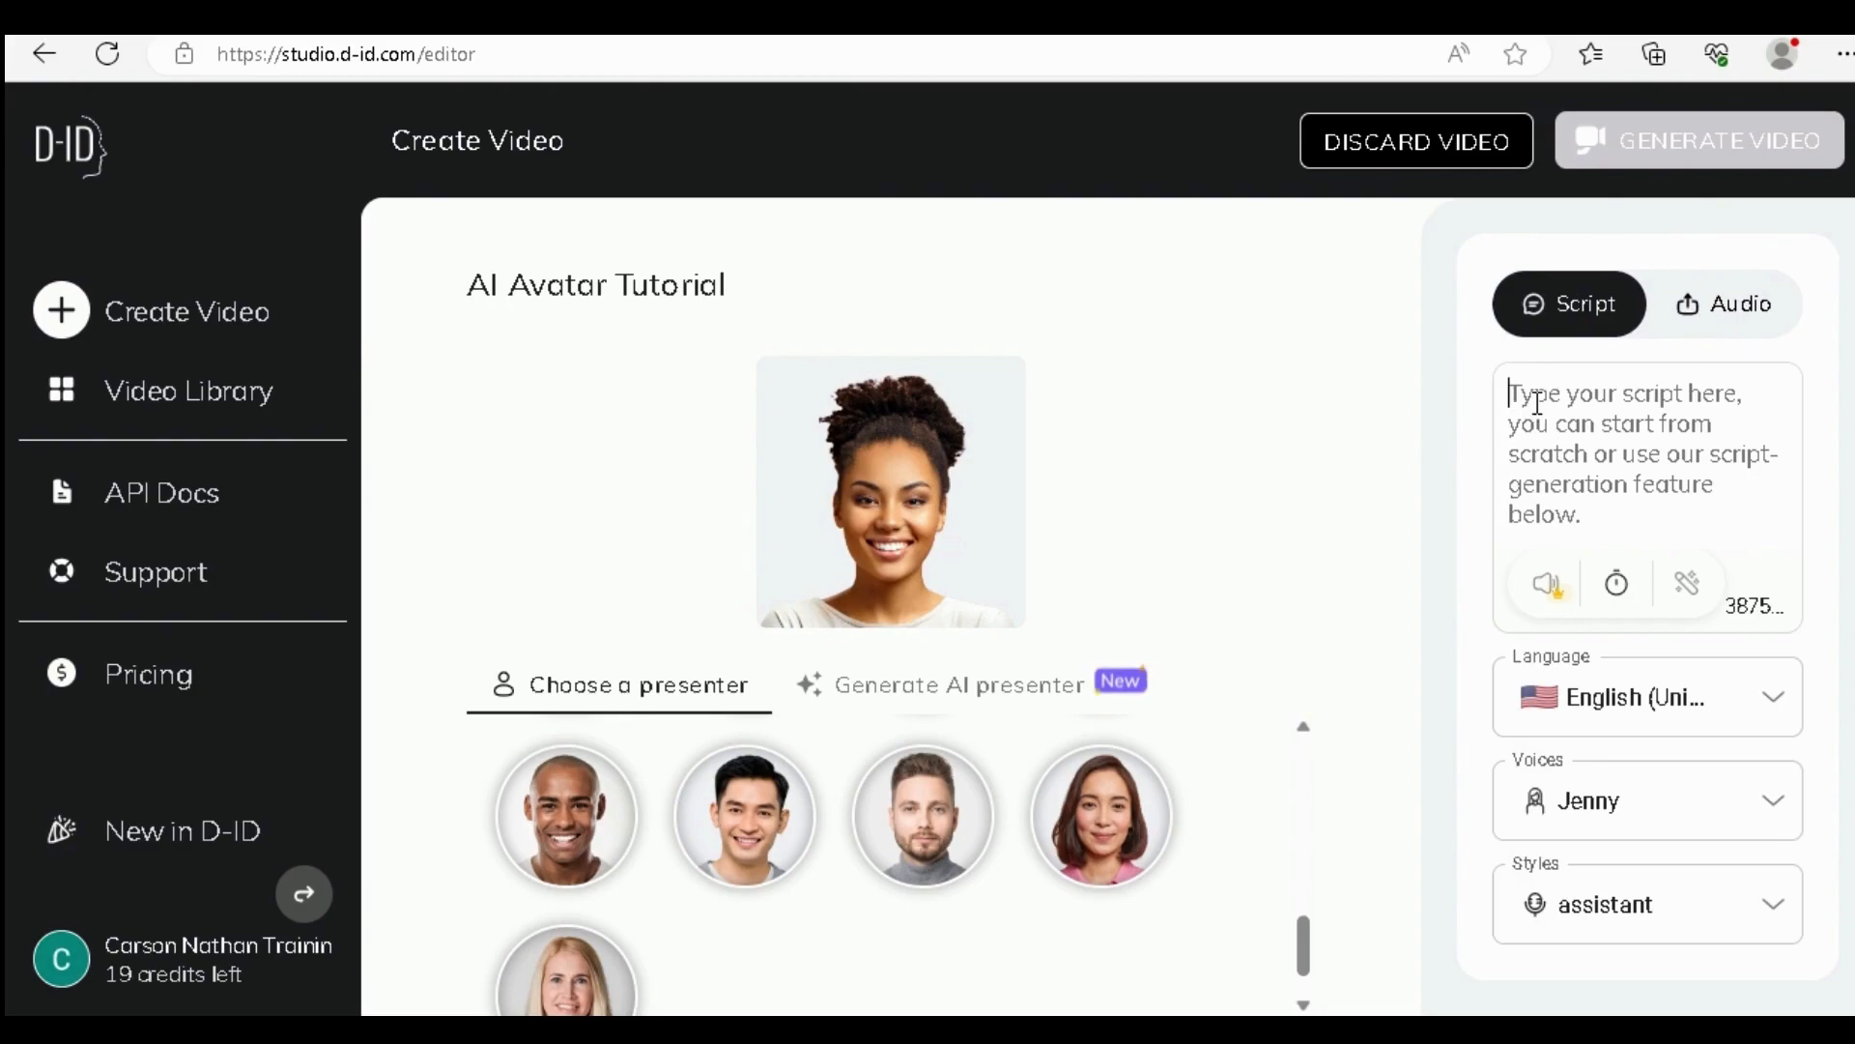
{"action": "type", "text": "Hello, my name is Rose"}
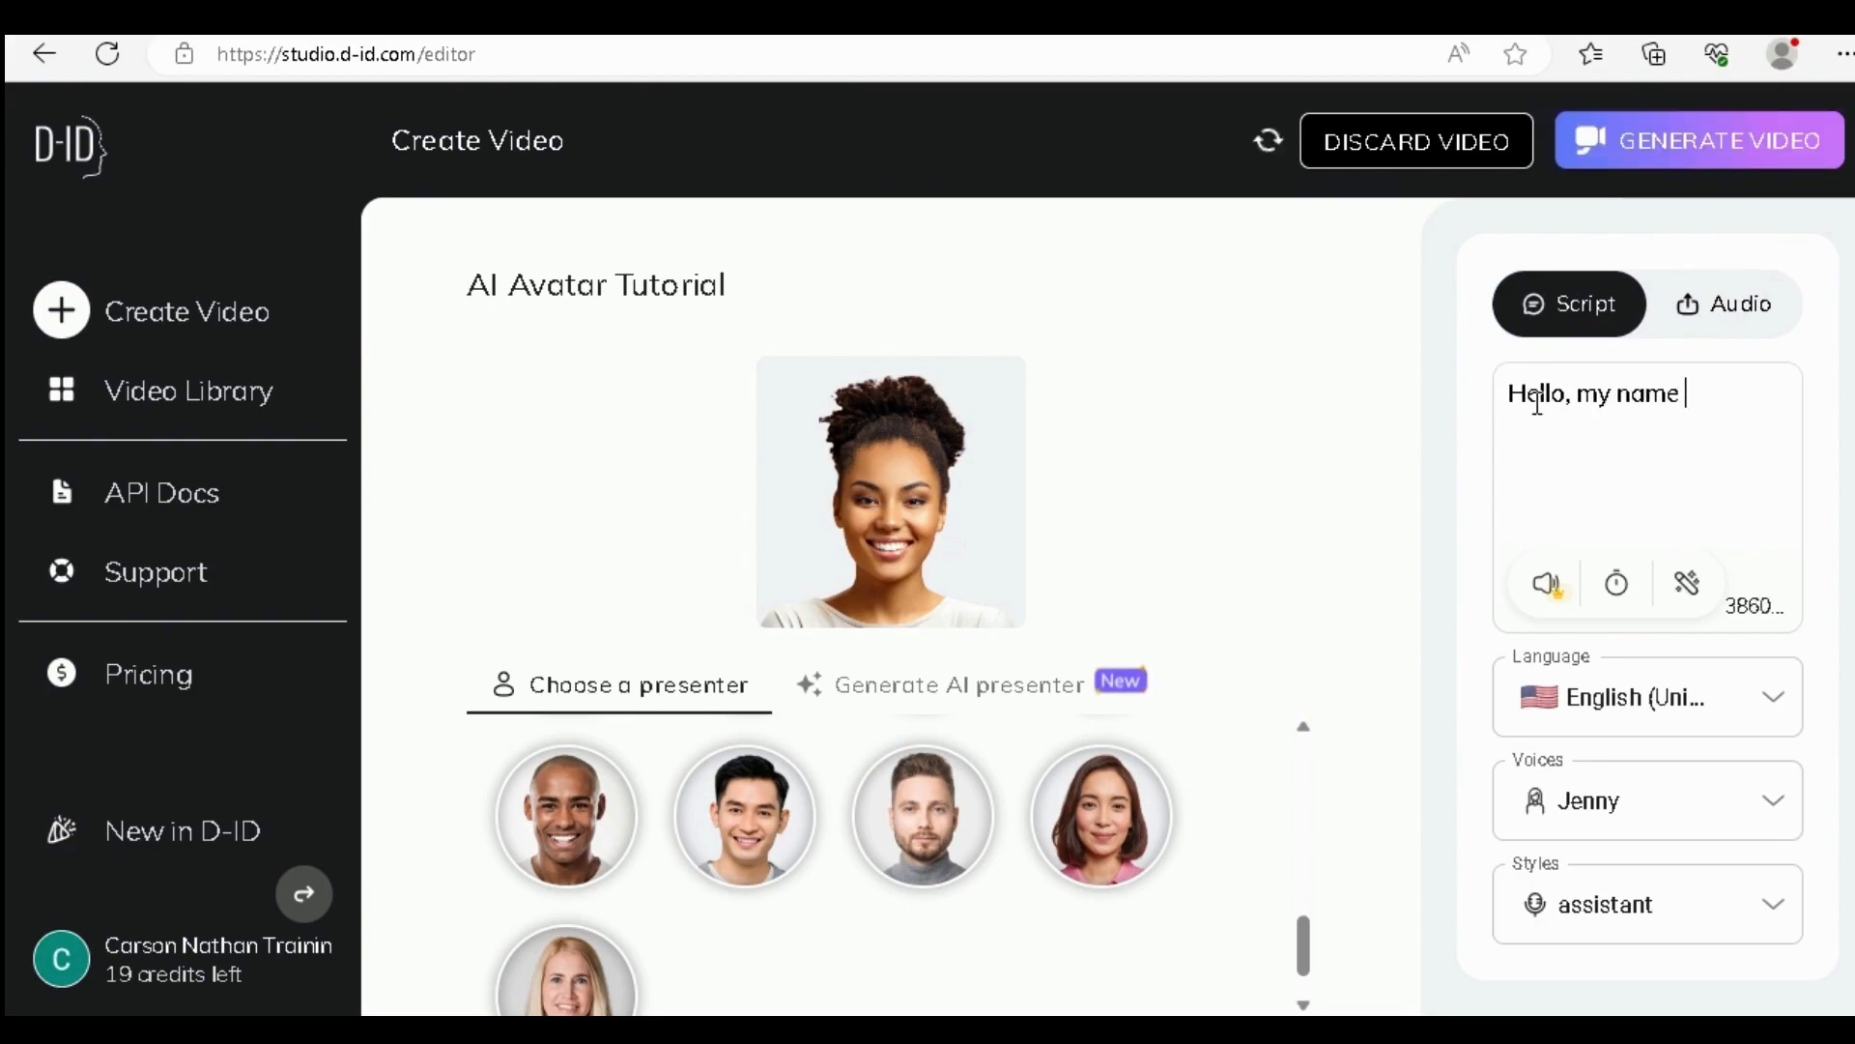
{"action": "type", "text": "mary. I'm your instructor for today. We'll be talking about P"}
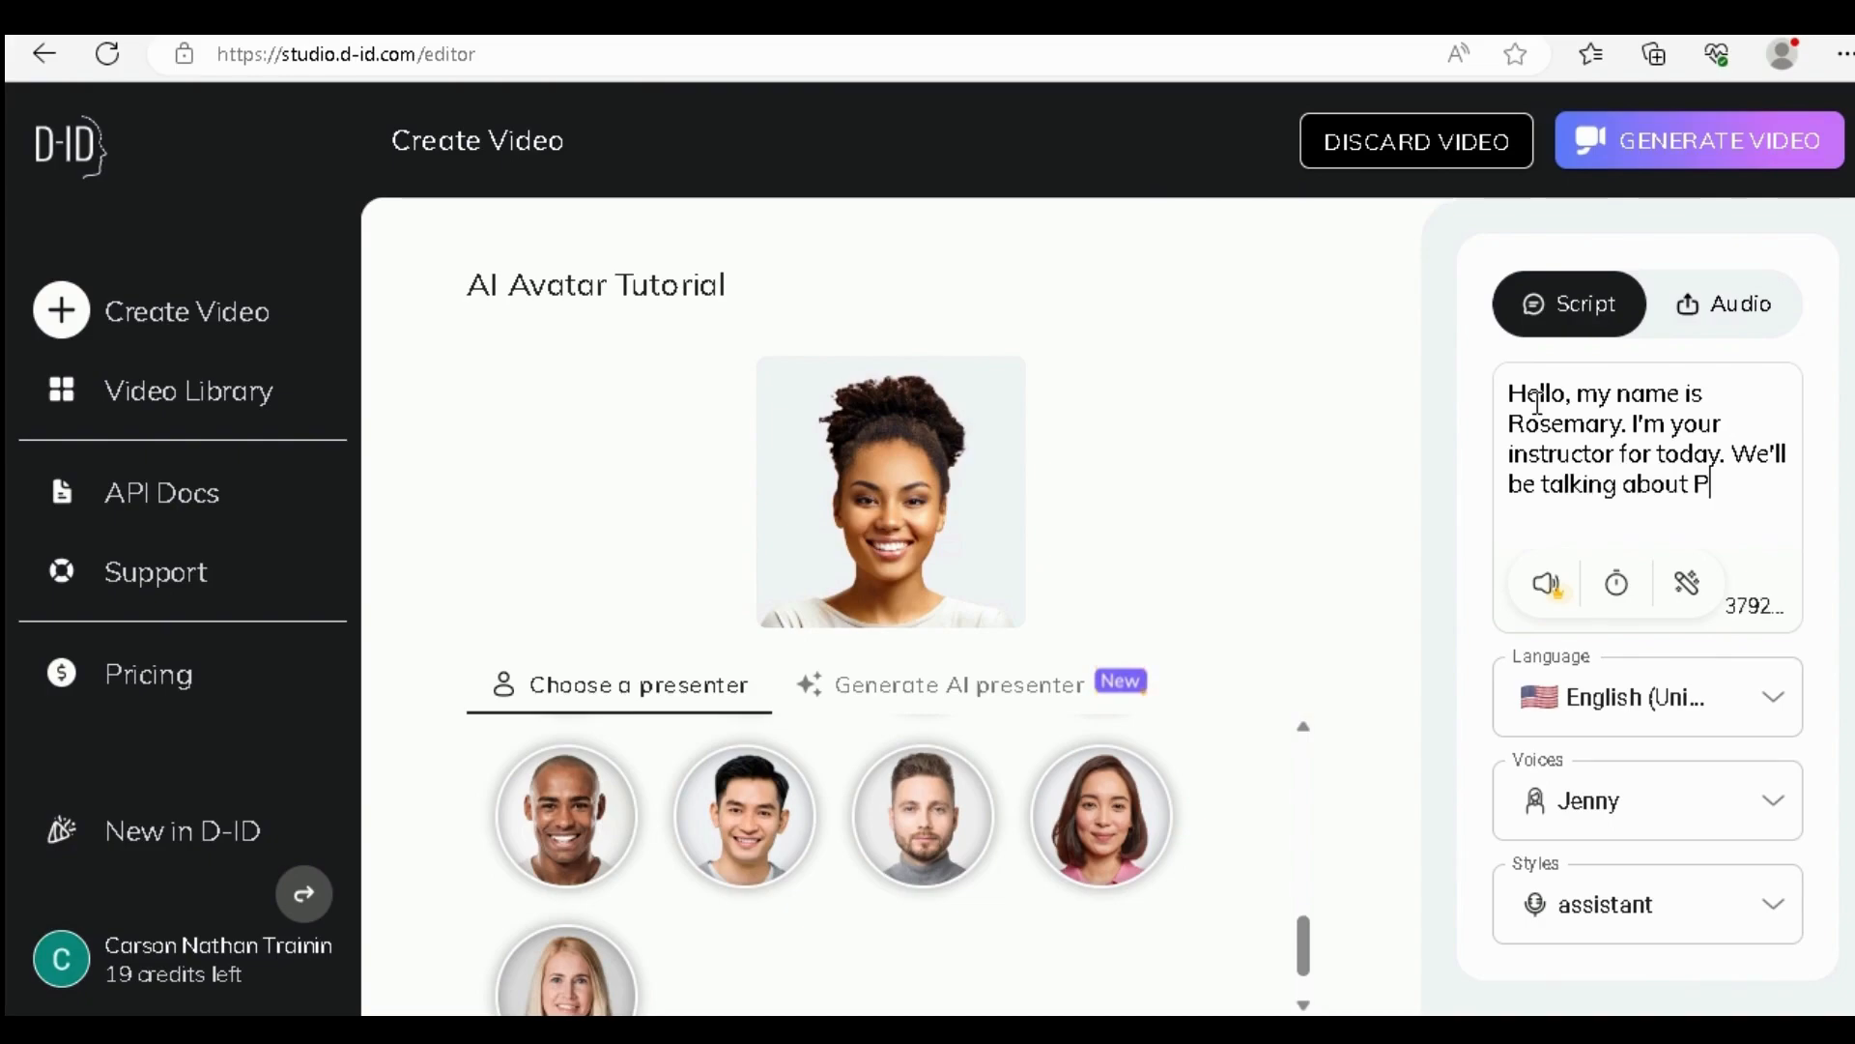
{"action": "type", "text": "roject Management"}
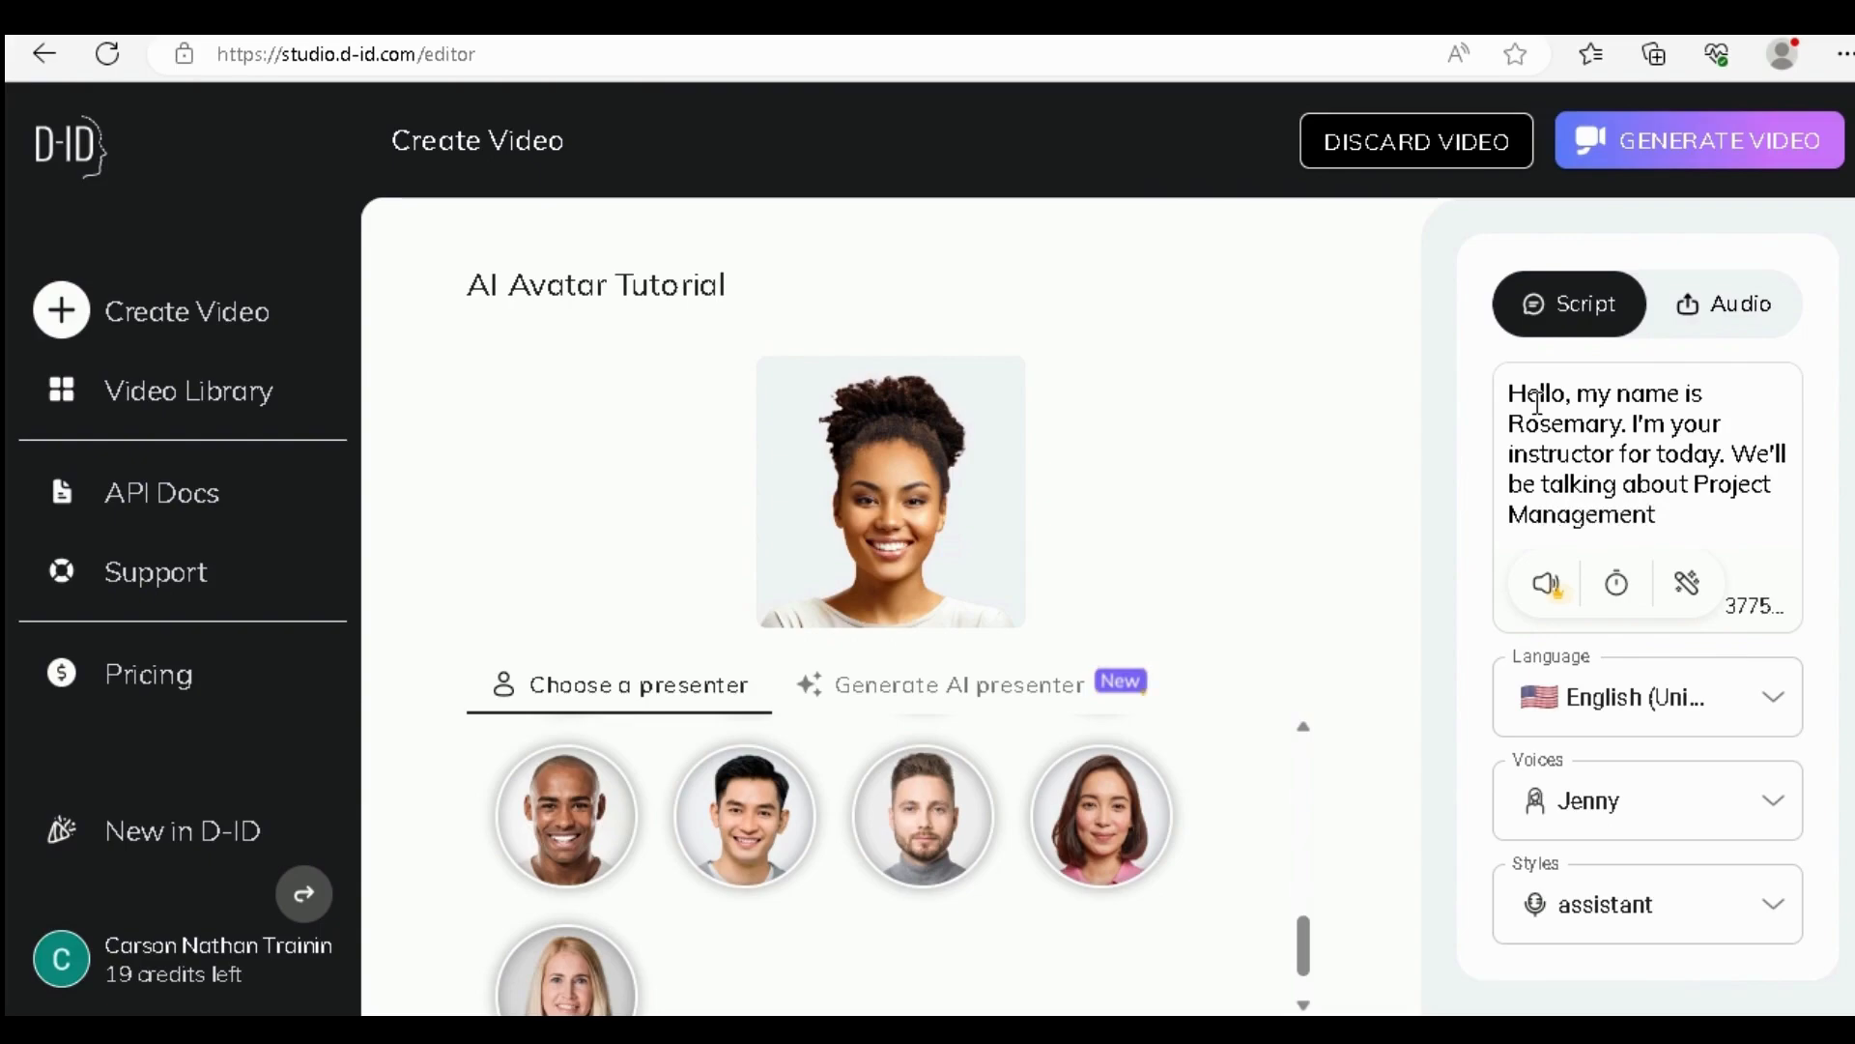
{"action": "type", "text": ", Productivi"}
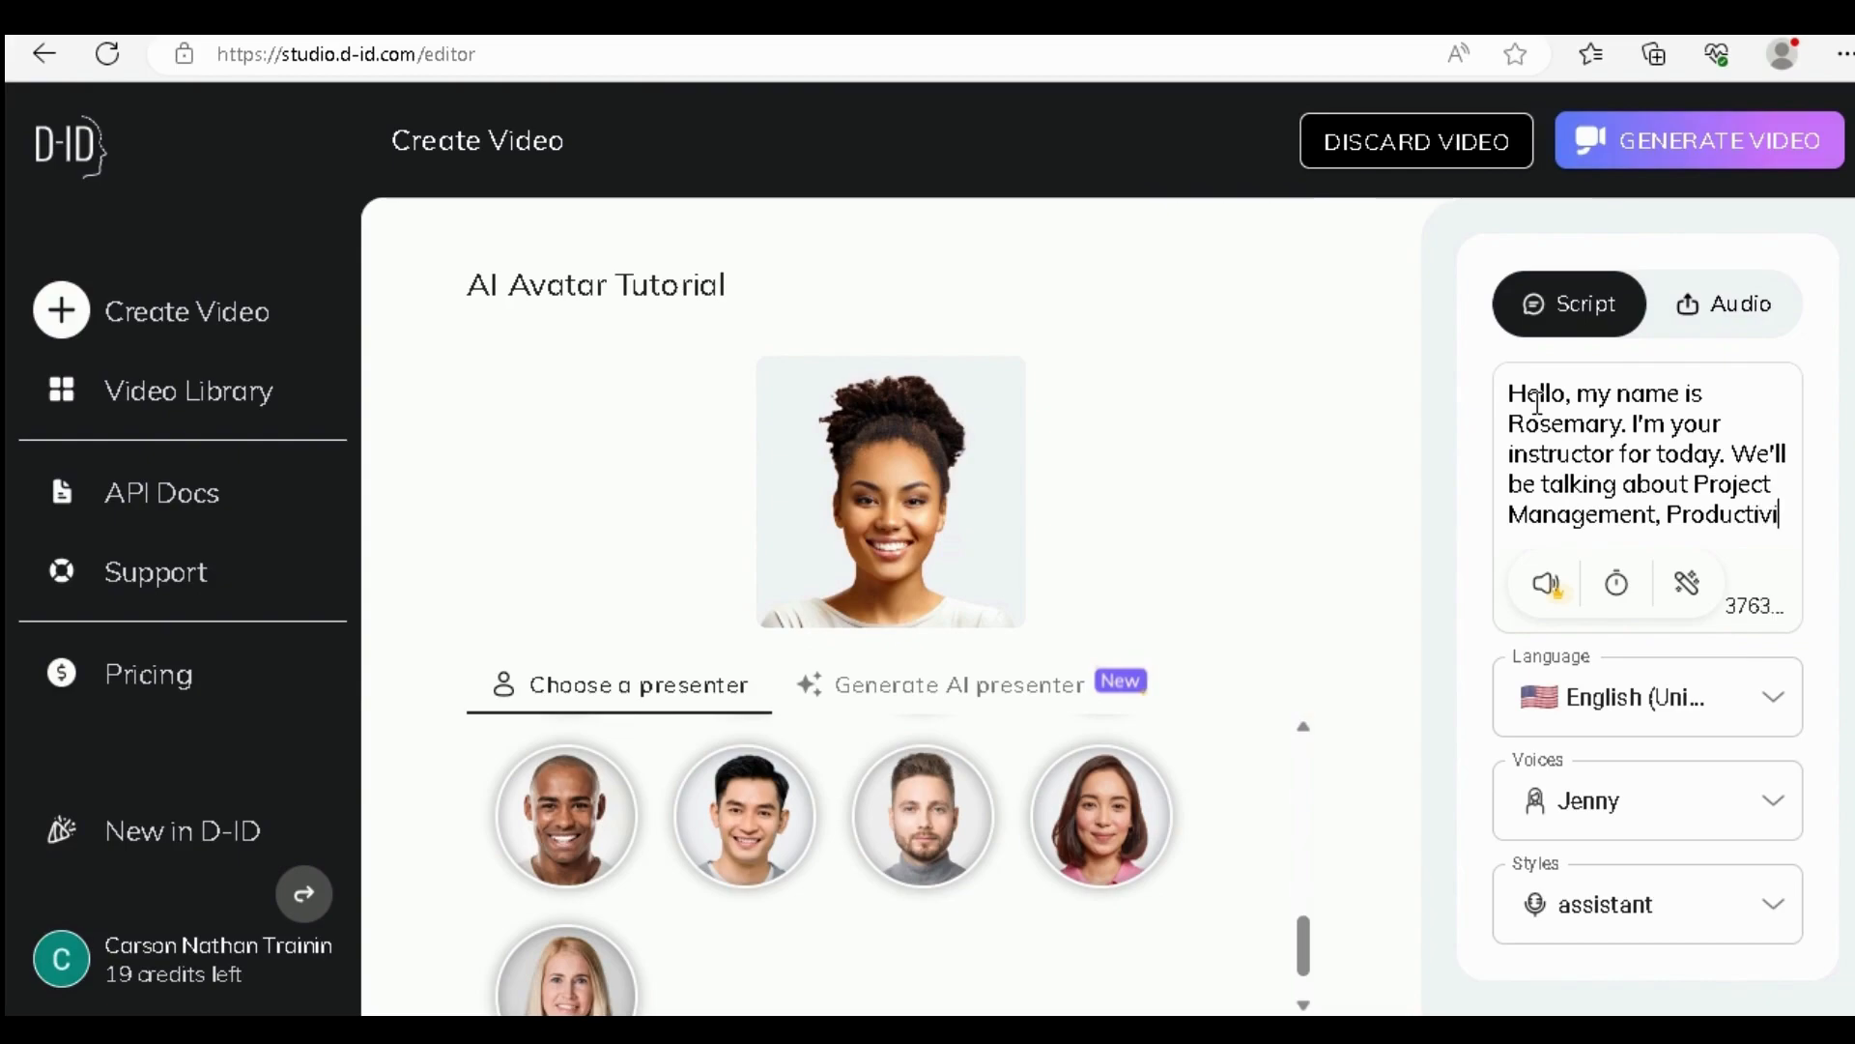
{"action": "type", "text": "ty and how"}
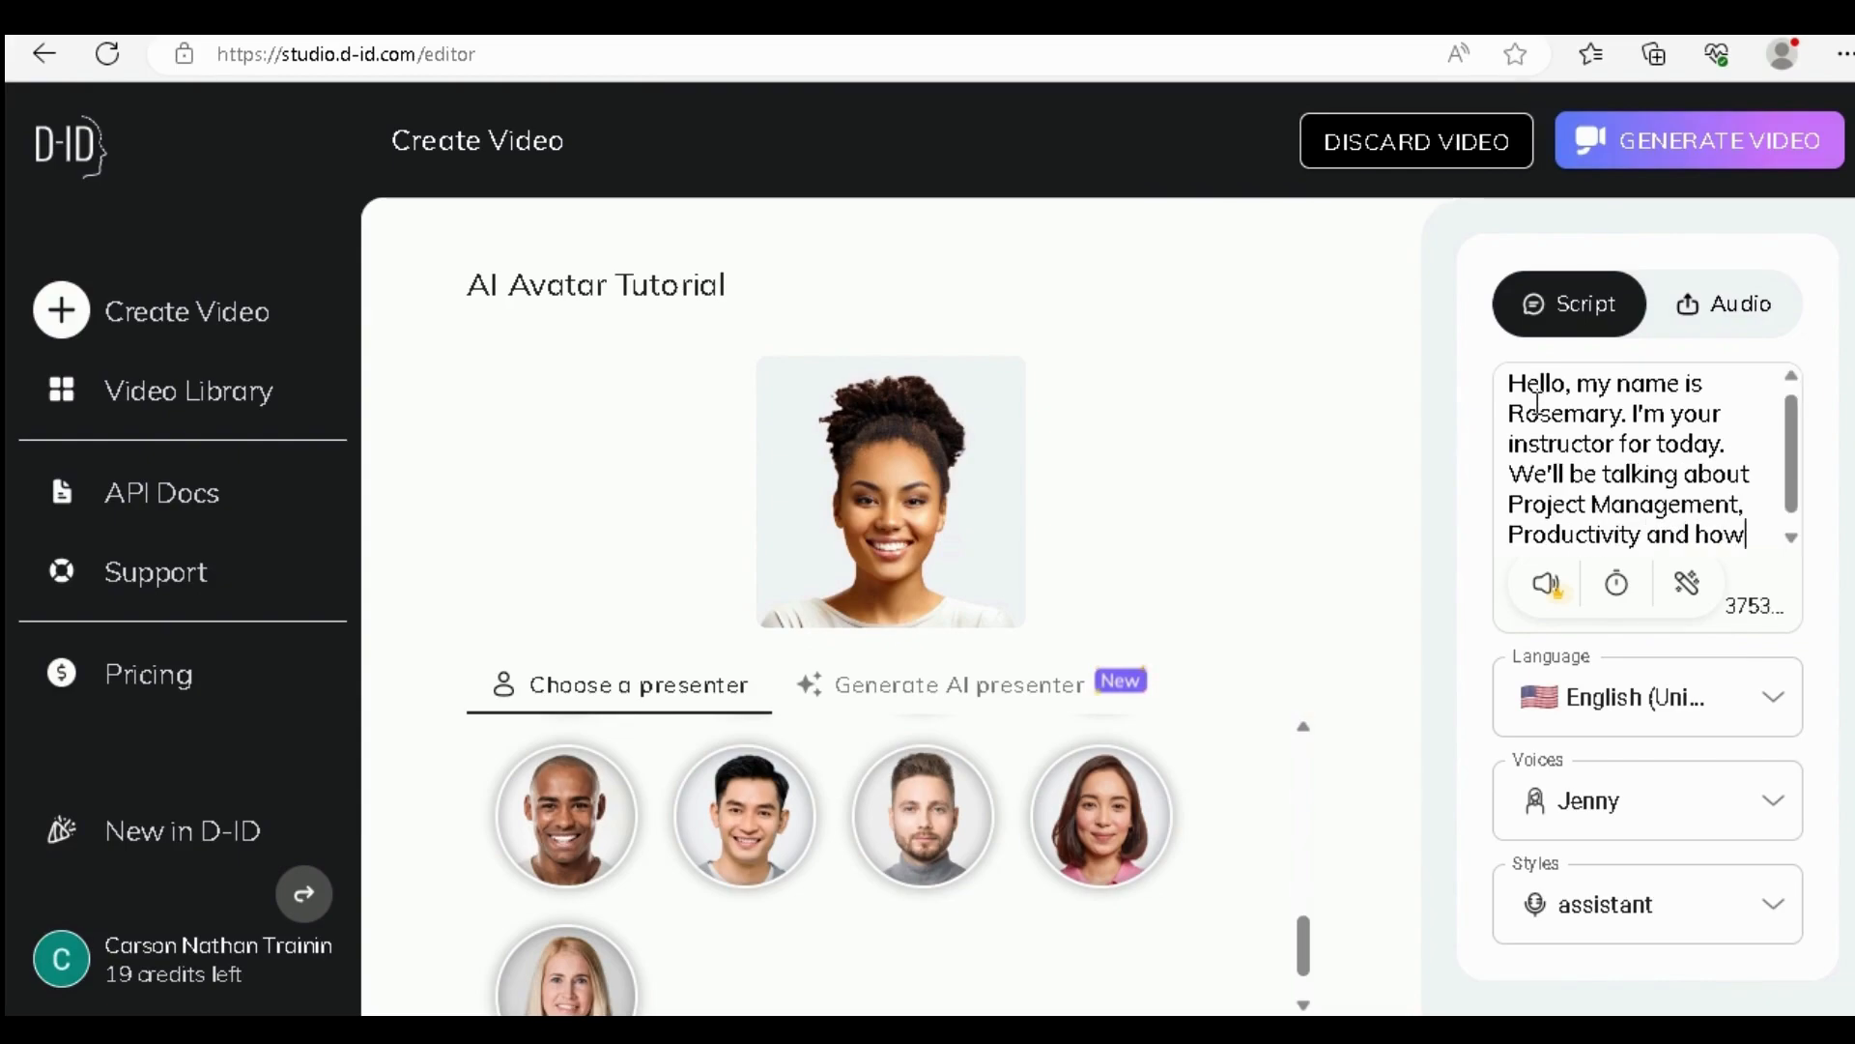
{"action": "type", "text": " to leverage"}
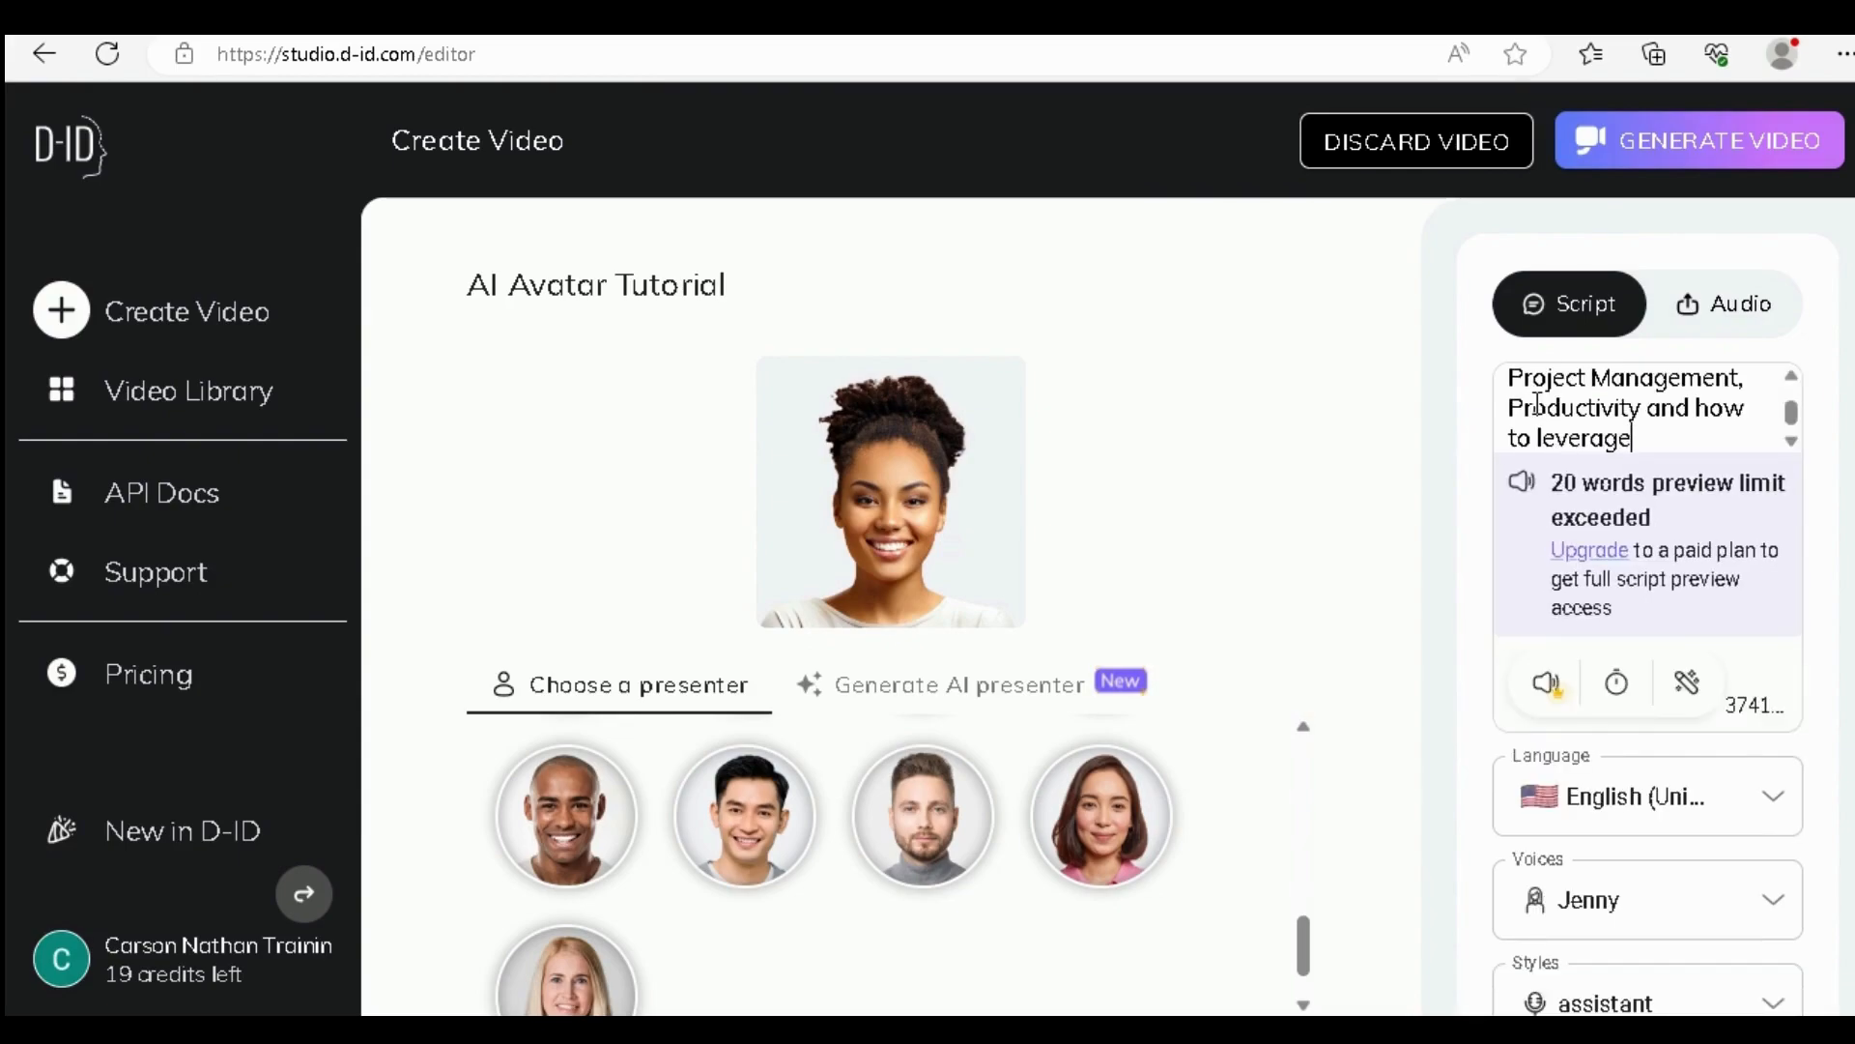
{"action": "type", "text": " technology"}
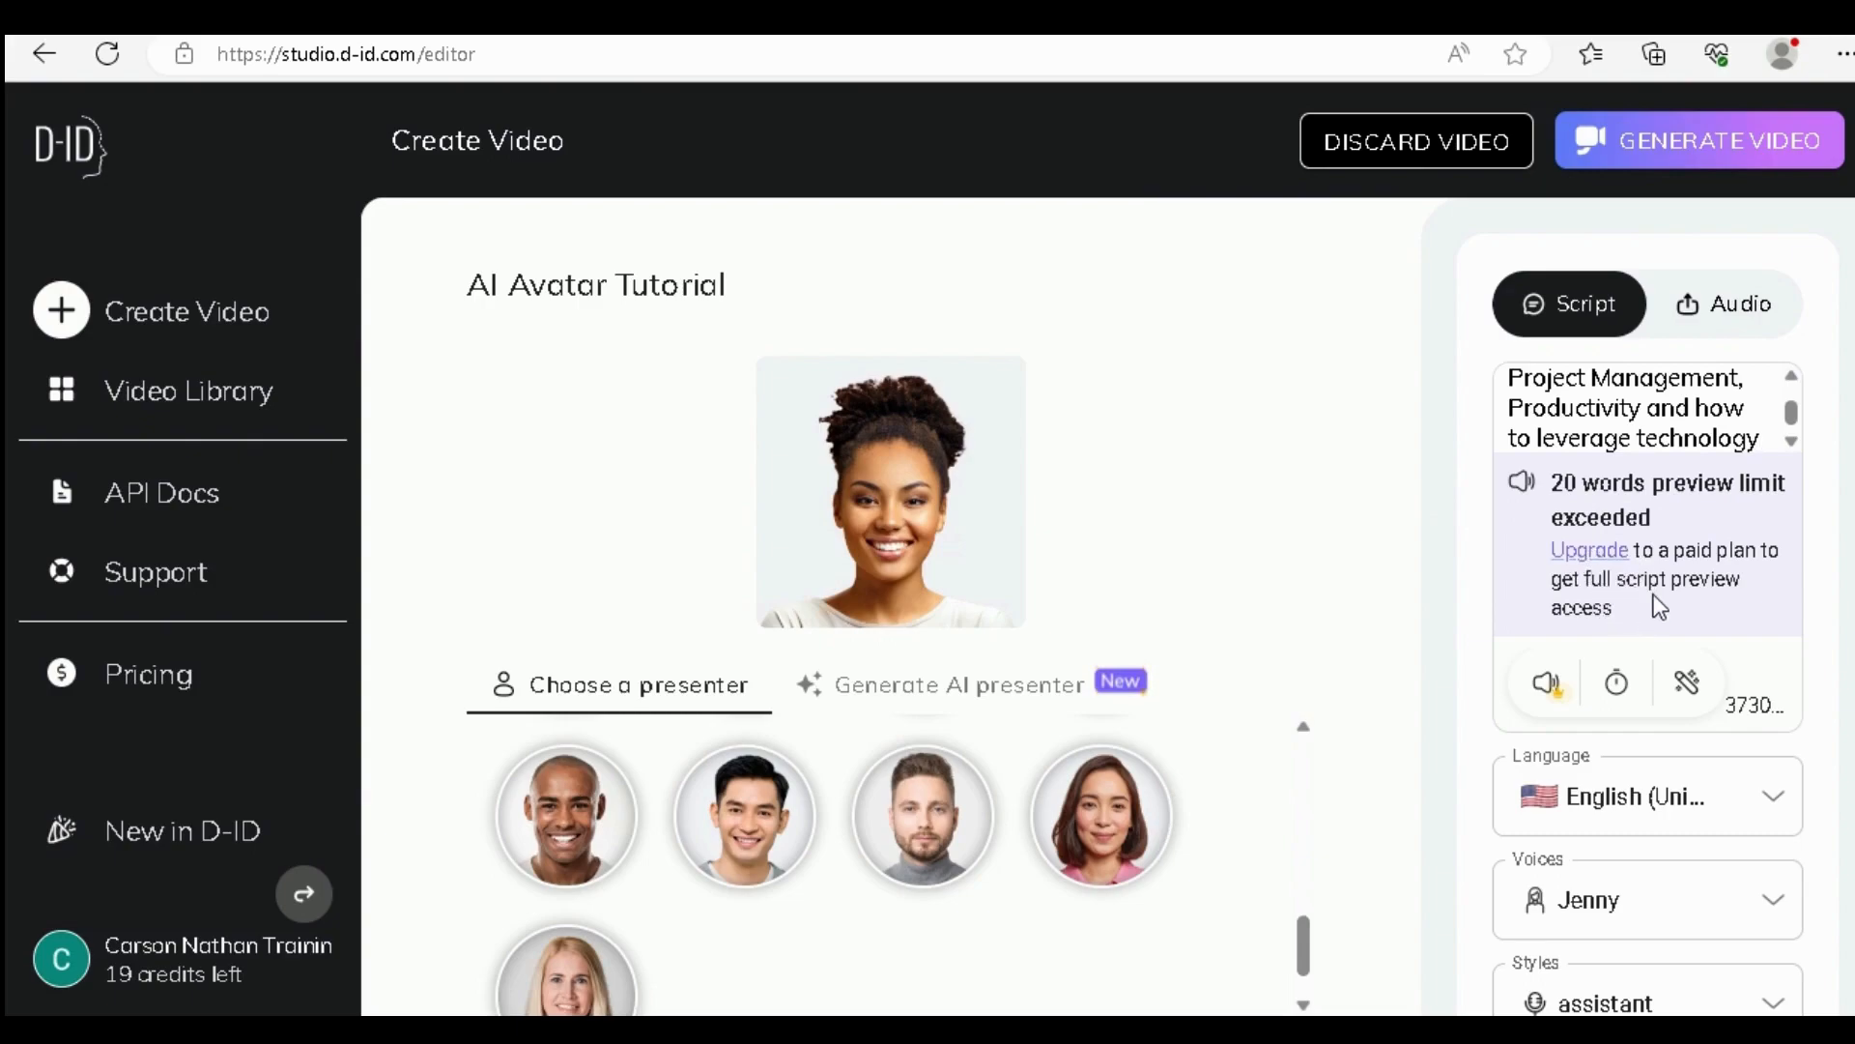
Shorten the end of the script so that it reads "Productivity and technology"
{"action": "key", "text": "BackSpace"}
{"action": "key", "text": "BackSpace"}
{"action": "key", "text": "BackSpace"}
{"action": "key", "text": "BackSpace"}
{"action": "key", "text": "BackSpace"}
{"action": "key", "text": "BackSpace"}
{"action": "key", "text": "BackSpace"}
{"action": "key", "text": "BackSpace"}
{"action": "key", "text": "BackSpace"}
{"action": "key", "text": "BackSpace"}
{"action": "key", "text": "BackSpace"}
{"action": "key", "text": "BackSpace"}
{"action": "key", "text": "BackSpace"}
{"action": "key", "text": "BackSpace"}
{"action": "key", "text": "BackSpace"}
{"action": "key", "text": "BackSpace"}
{"action": "key", "text": "BackSpace"}
{"action": "key", "text": "BackSpace"}
{"action": "key", "text": "BackSpace"}
{"action": "key", "text": "BackSpace"}
{"action": "key", "text": "BackSpace"}
{"action": "key", "text": "BackSpace"}
{"action": "key", "text": "BackSpace"}
{"action": "key", "text": "BackSpace"}
{"action": "key", "text": "BackSpace"}
{"action": "key", "text": "BackSpace"}
{"action": "key", "text": "BackSpace"}
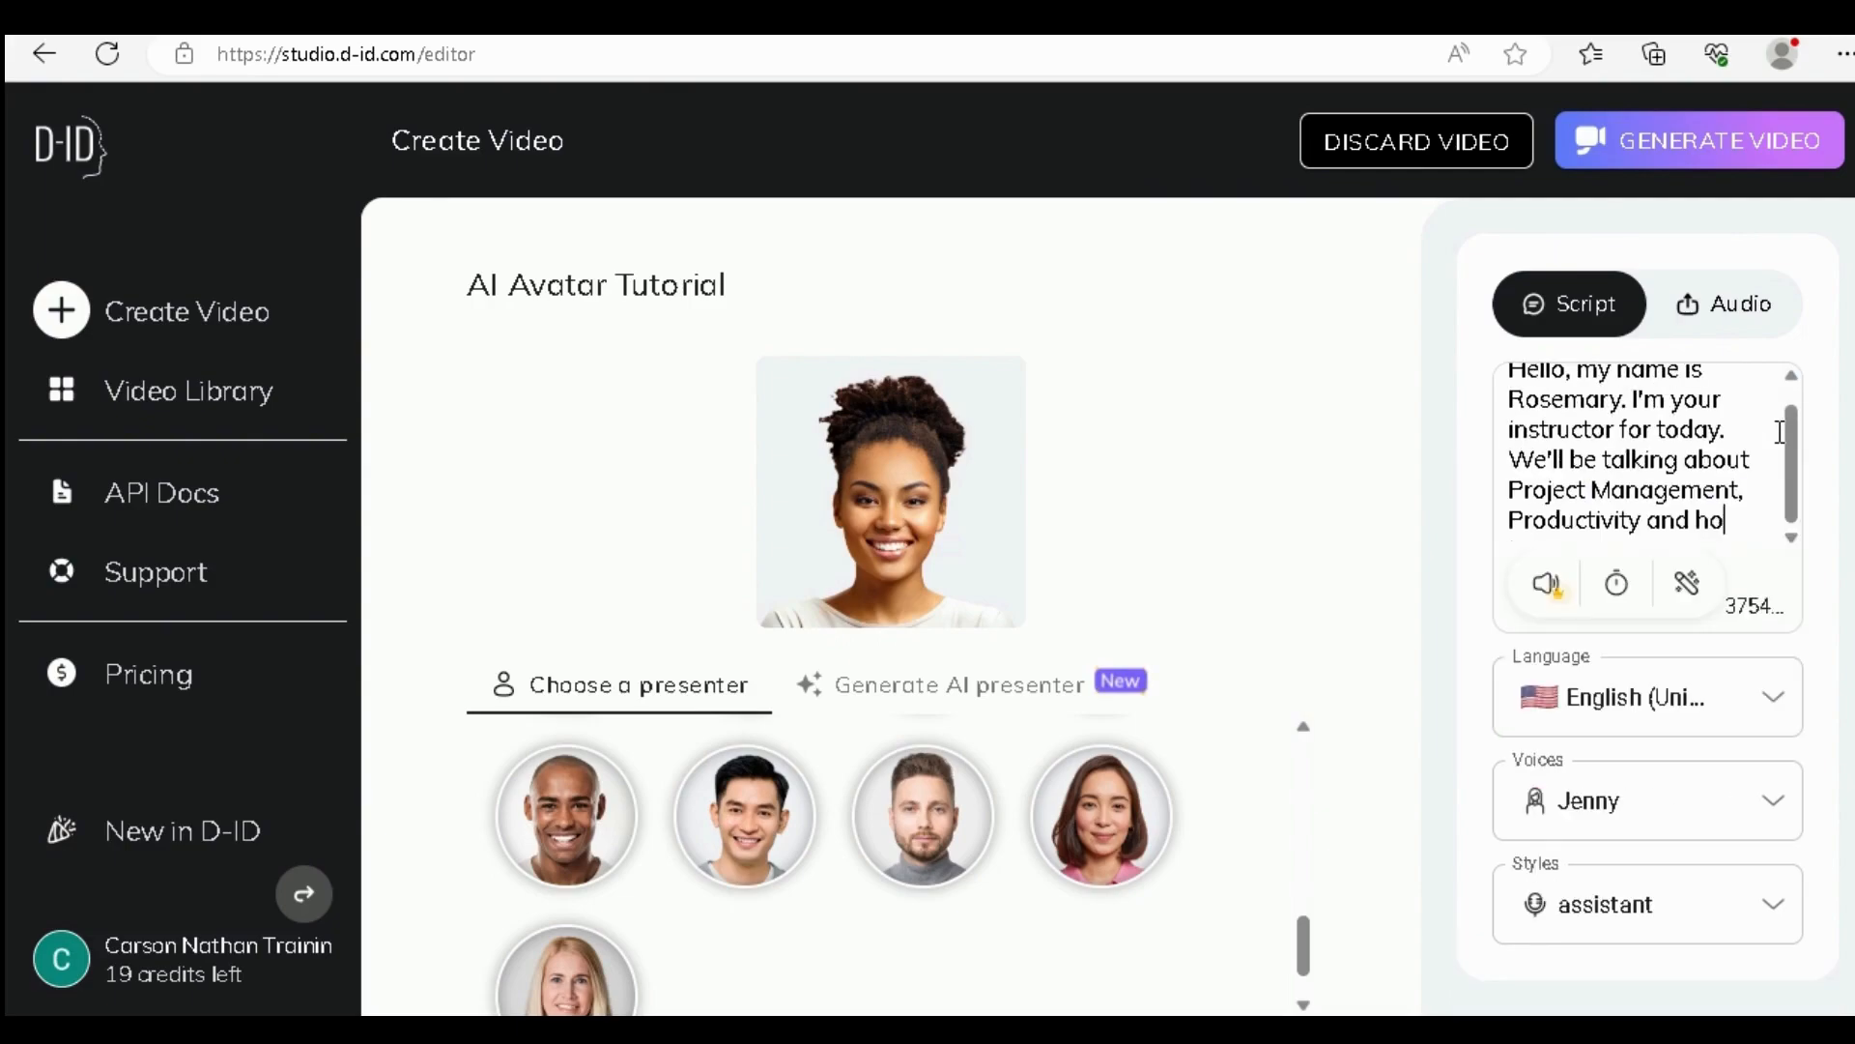
{"action": "key", "text": "BackSpace"}
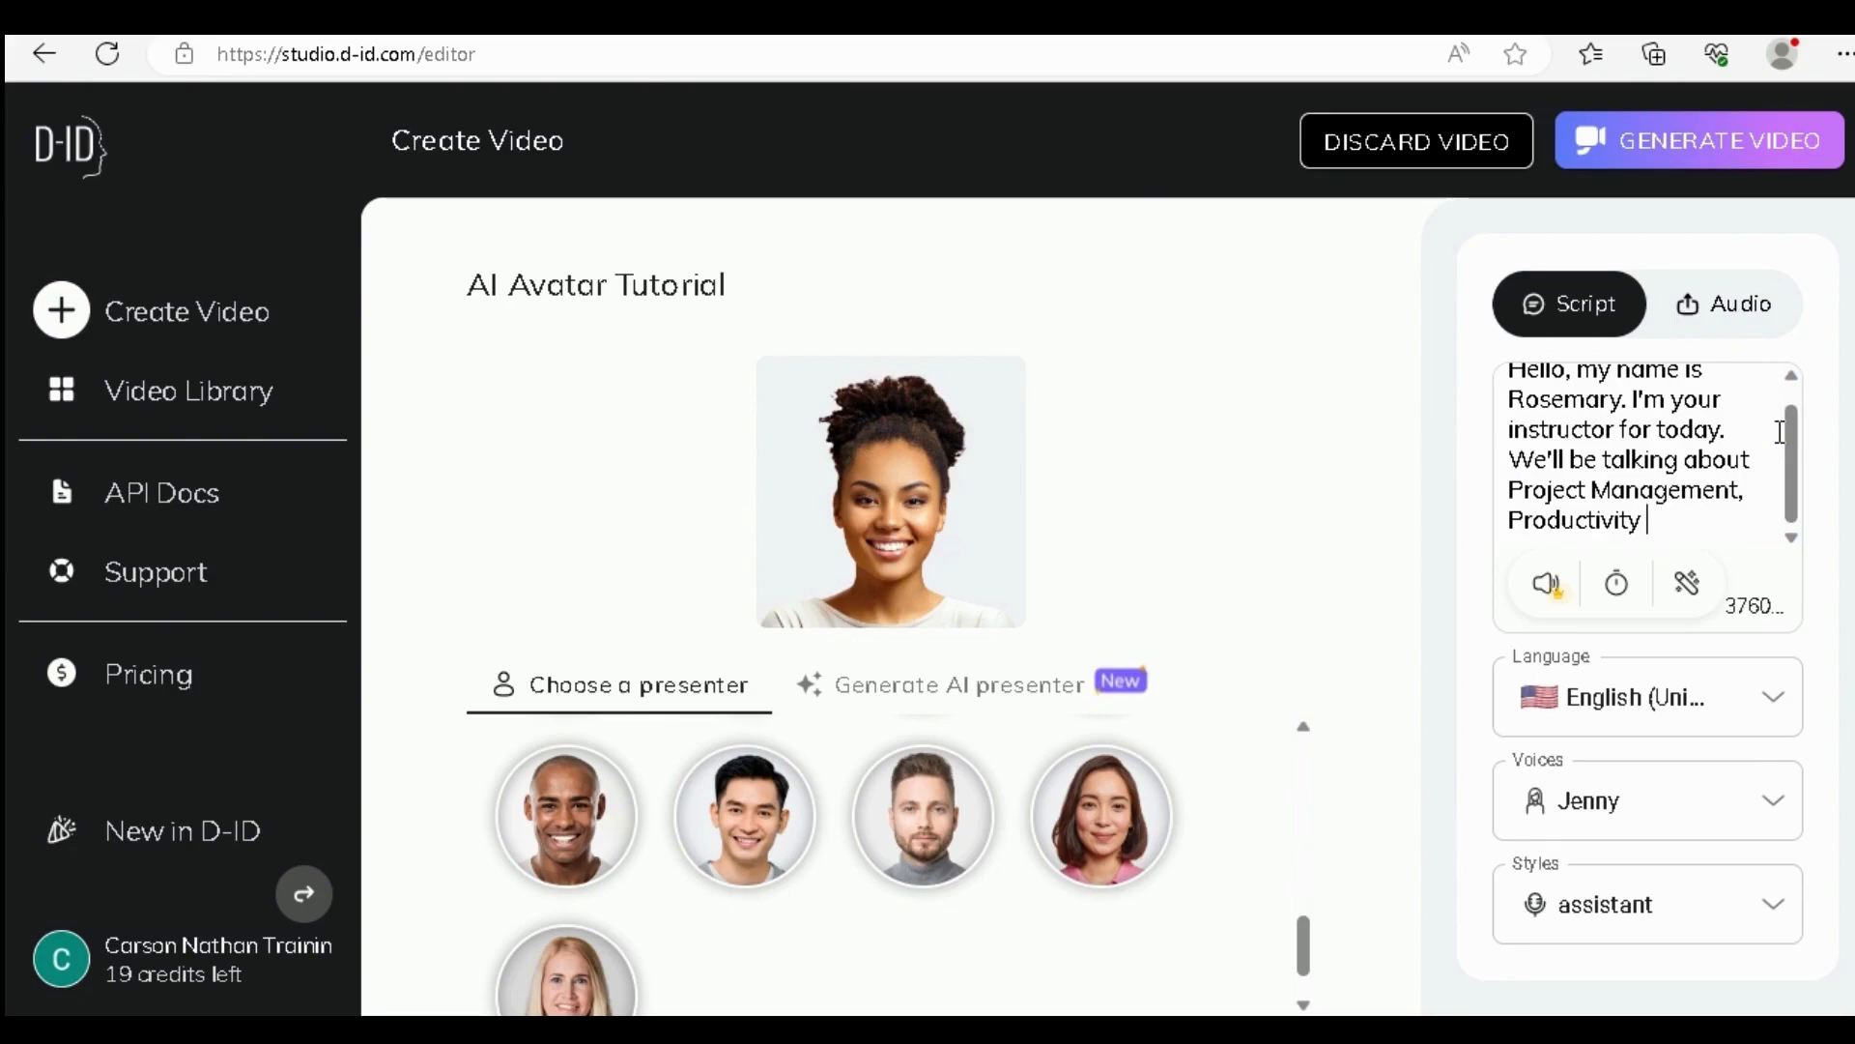
{"action": "type", "text": "and technology"}
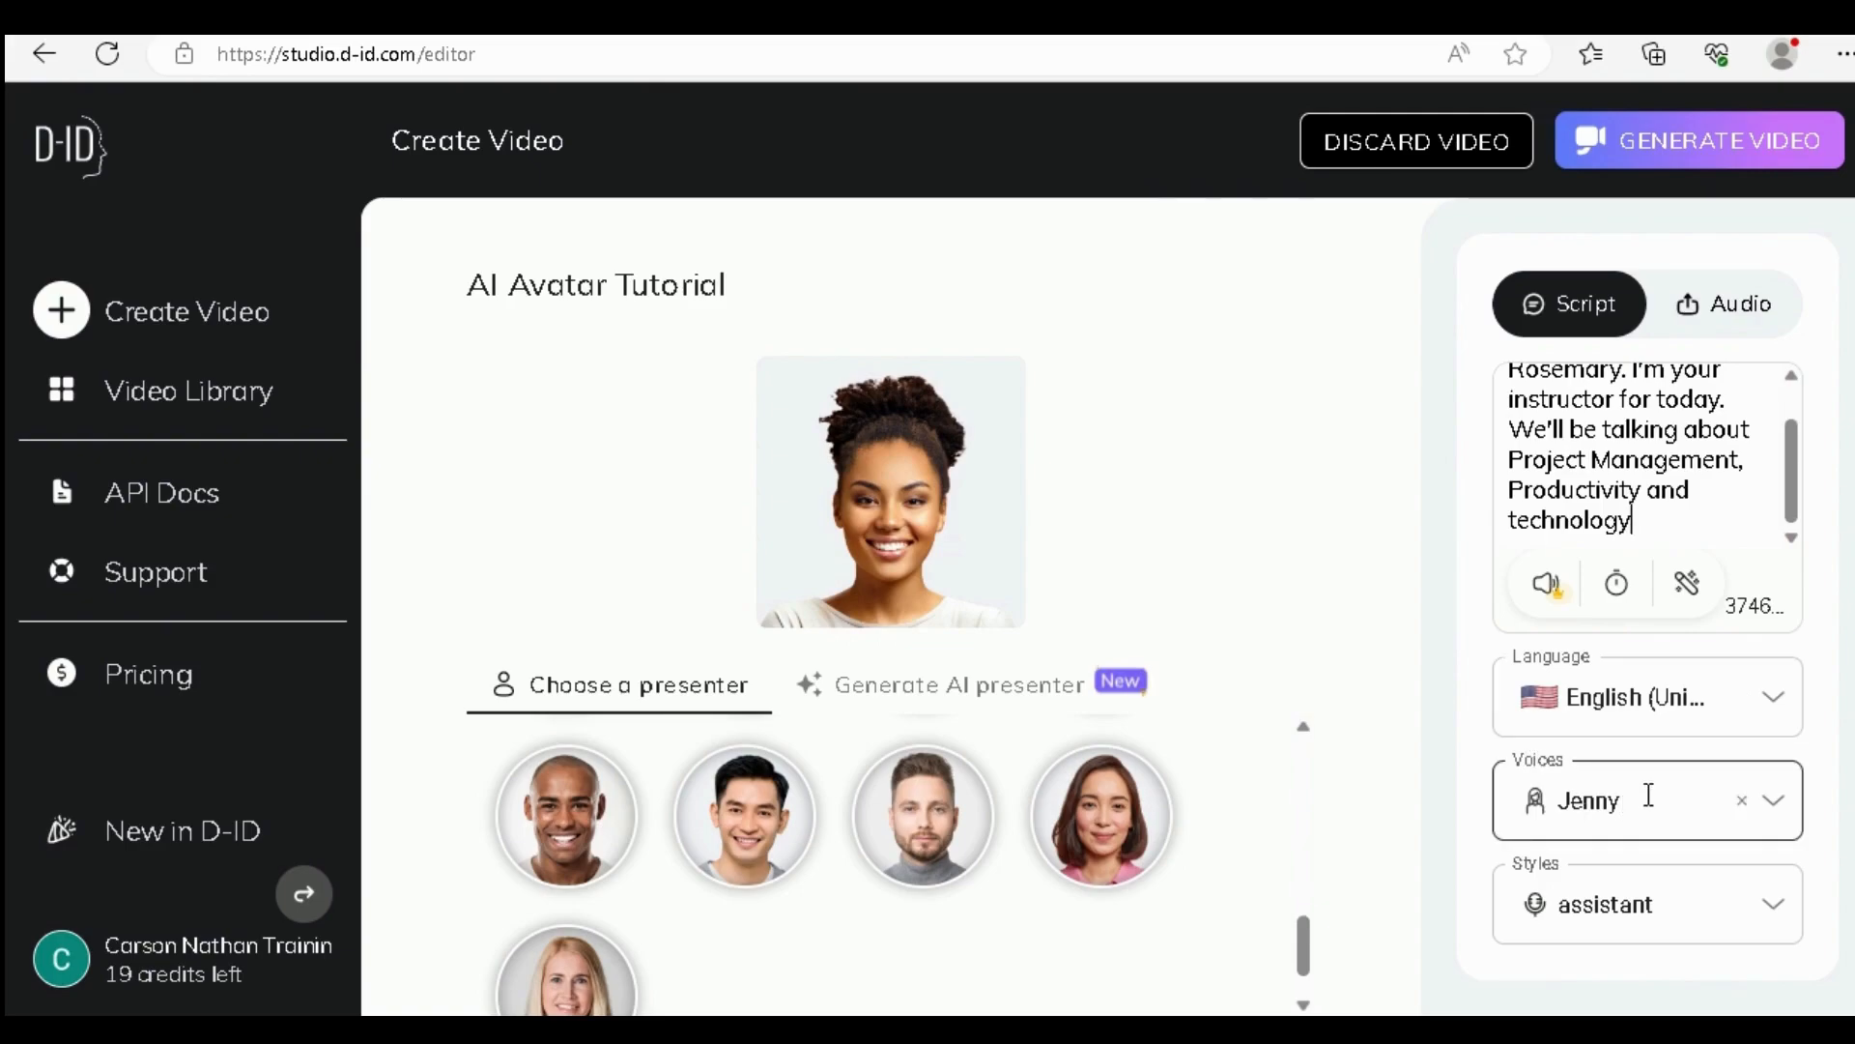
Check the available voices and set the speaking style of the Jenny voice to whispering
{"action": "left_click", "coordinate": [1778, 806]}
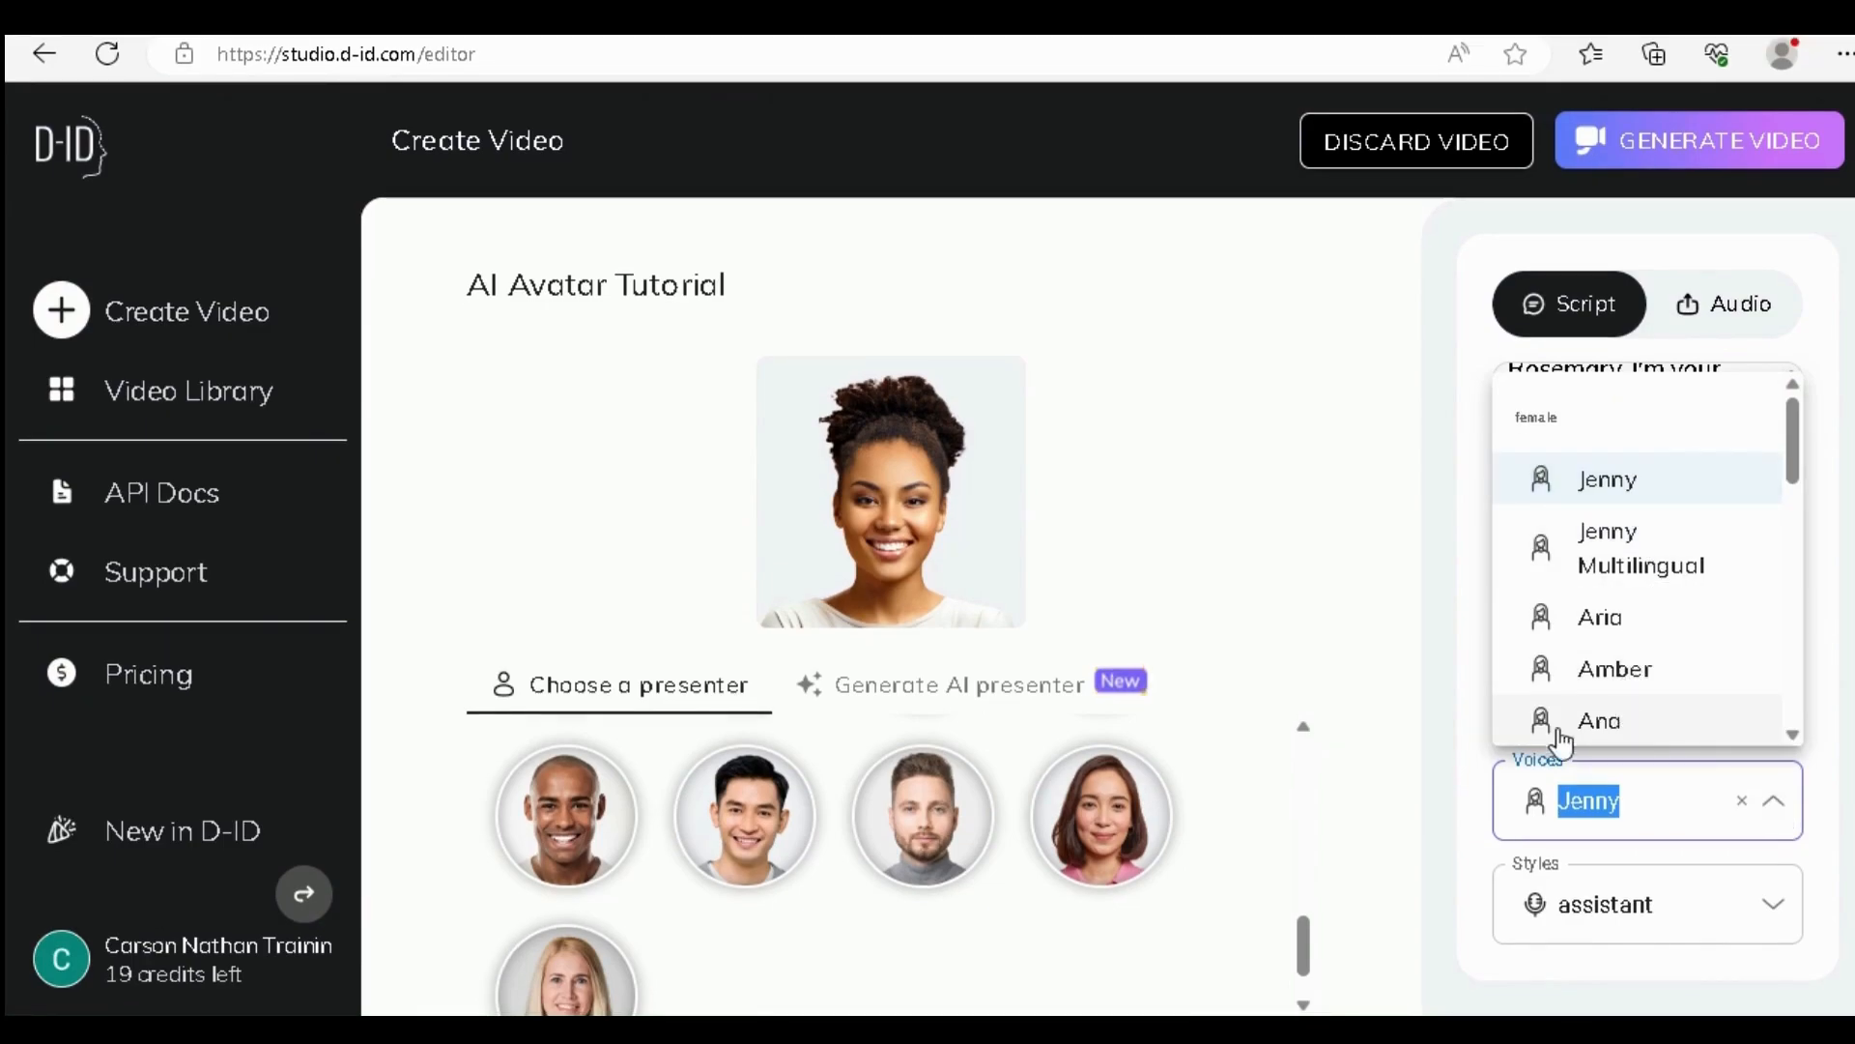
{"action": "left_click", "coordinate": [1459, 733]}
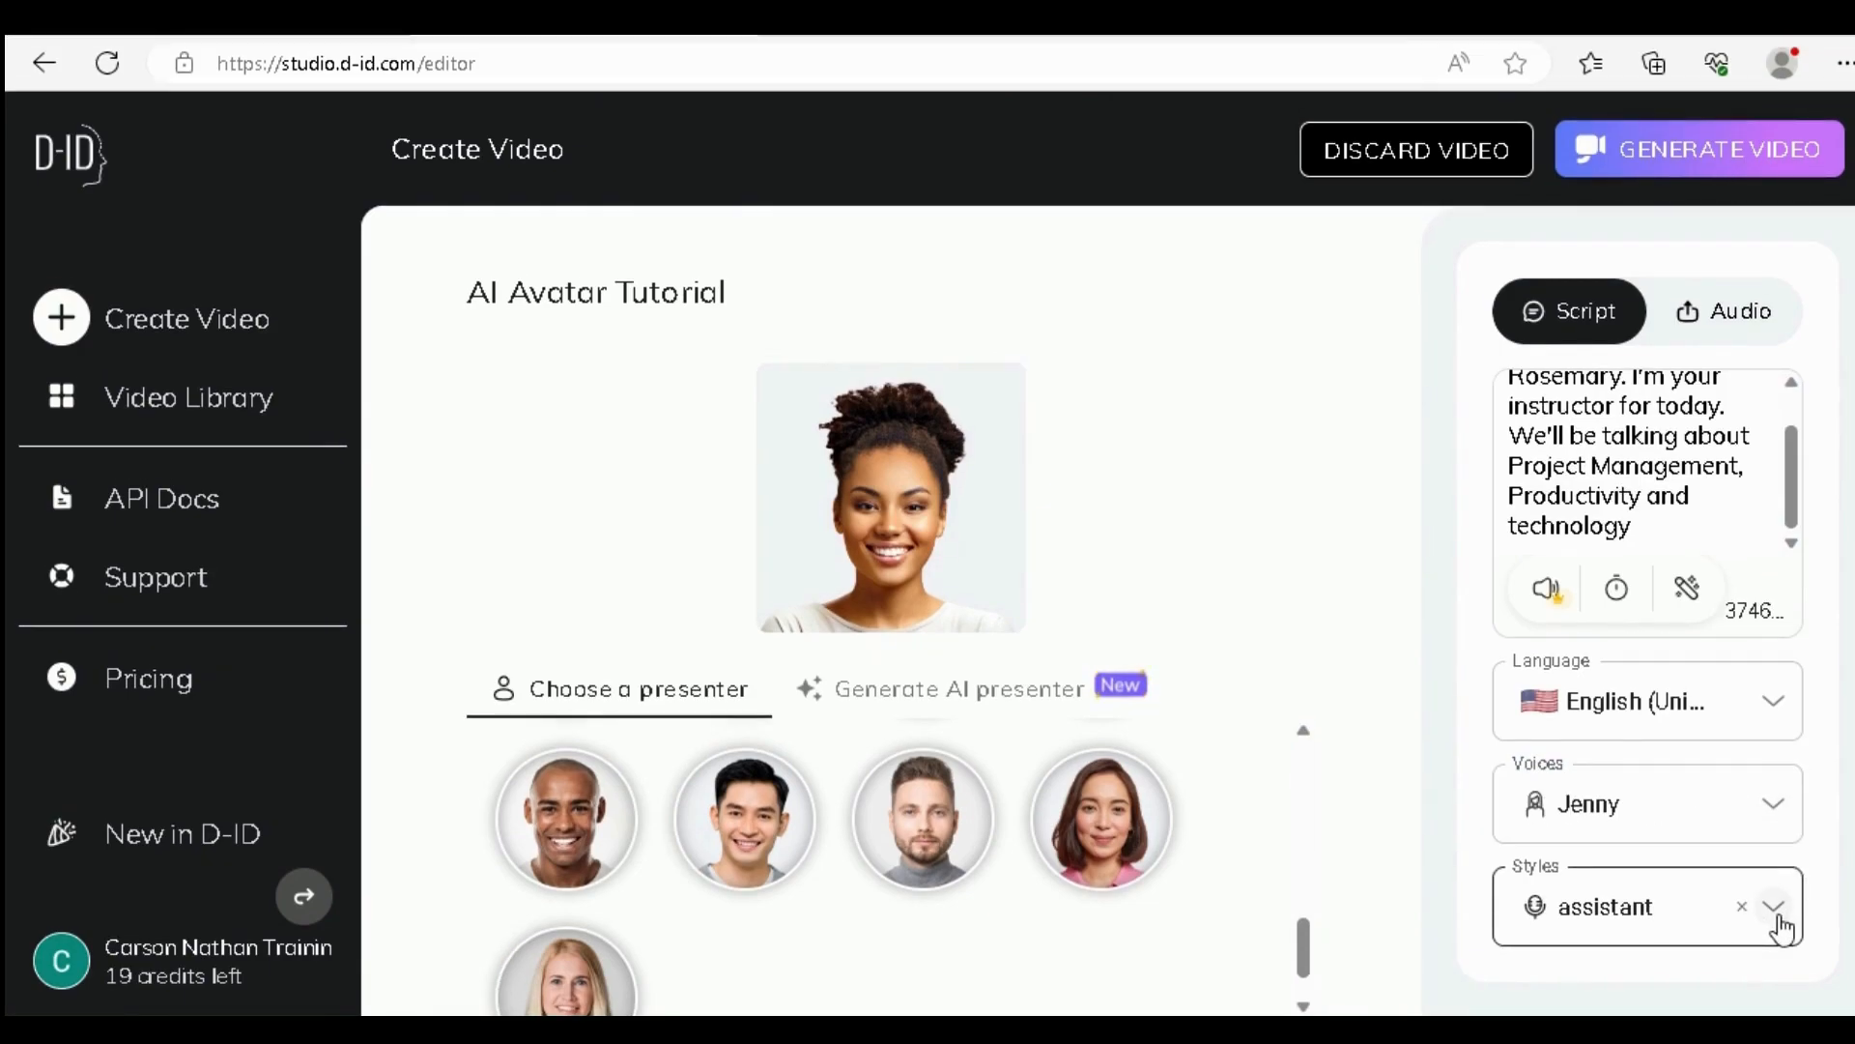
{"action": "left_click", "coordinate": [1776, 923]}
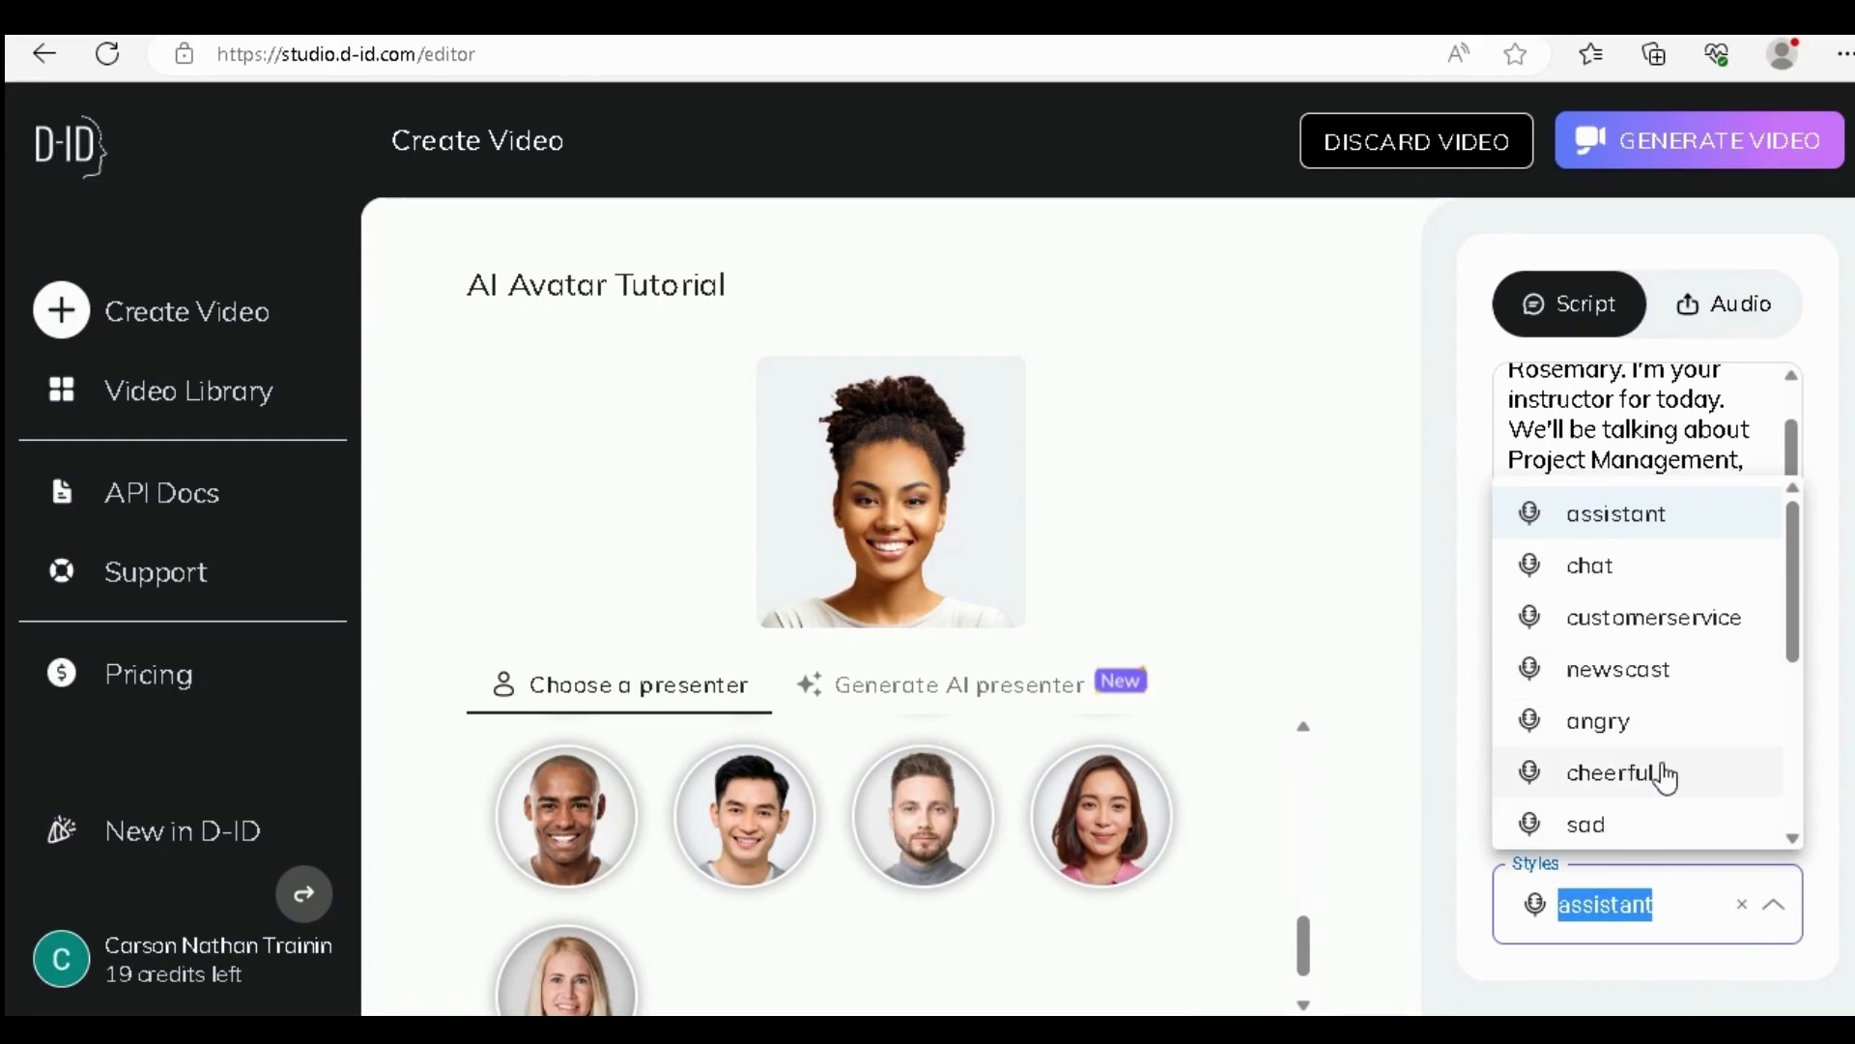
{"action": "scroll", "coordinate": [1664, 776], "scroll_direction": "down", "scroll_amount": 2}
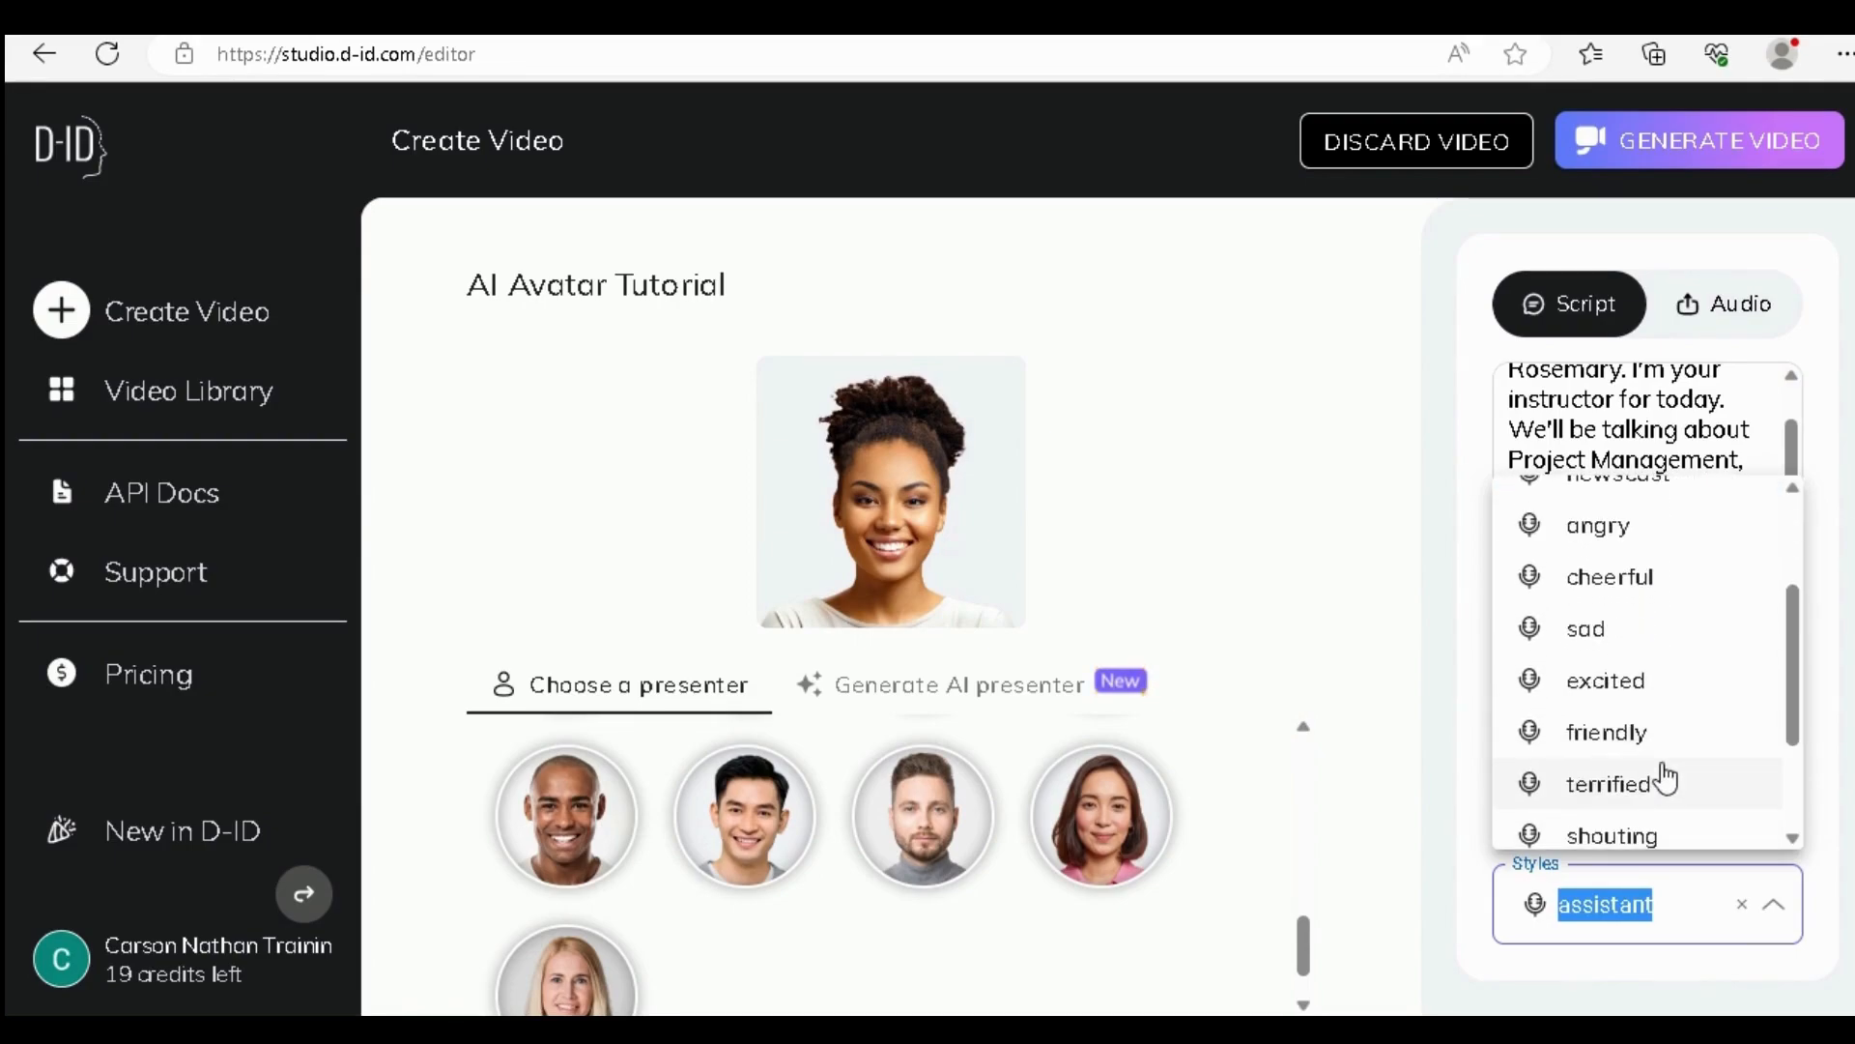
{"action": "scroll", "coordinate": [1631, 754], "scroll_direction": "down", "scroll_amount": 2}
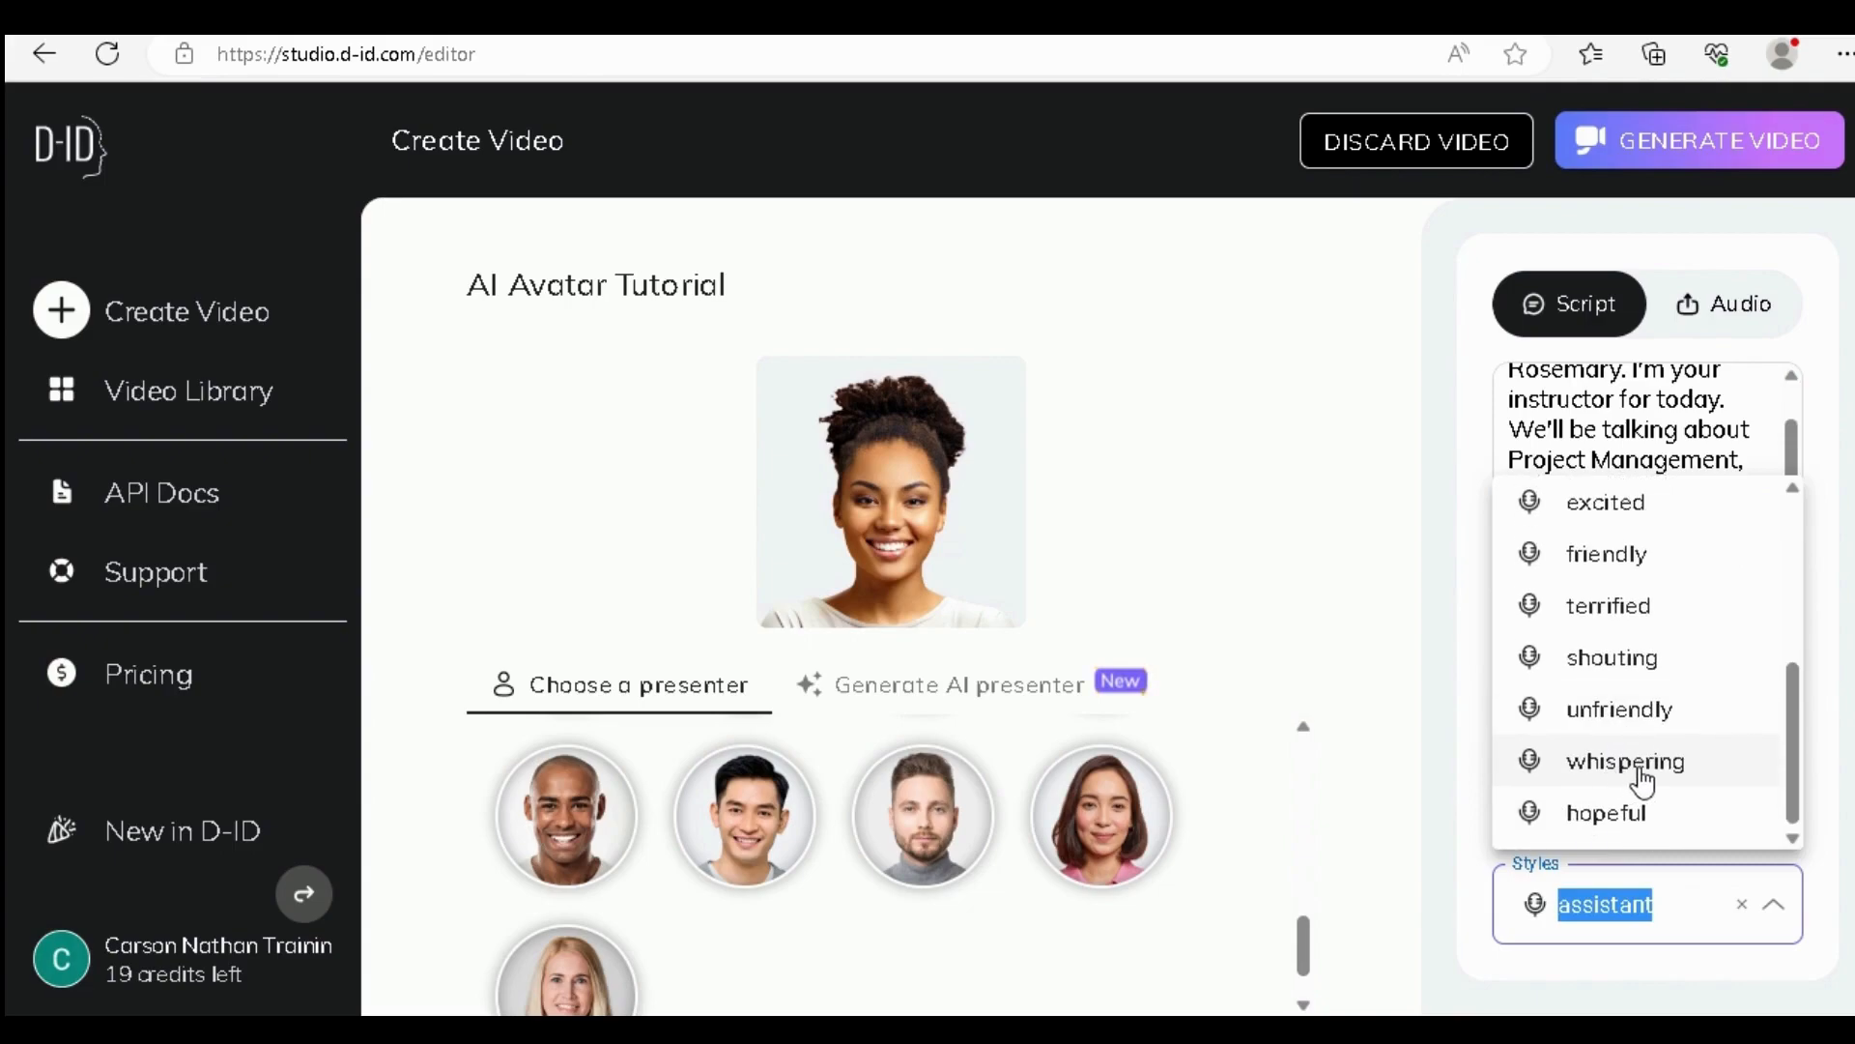
{"action": "left_click", "coordinate": [1640, 771]}
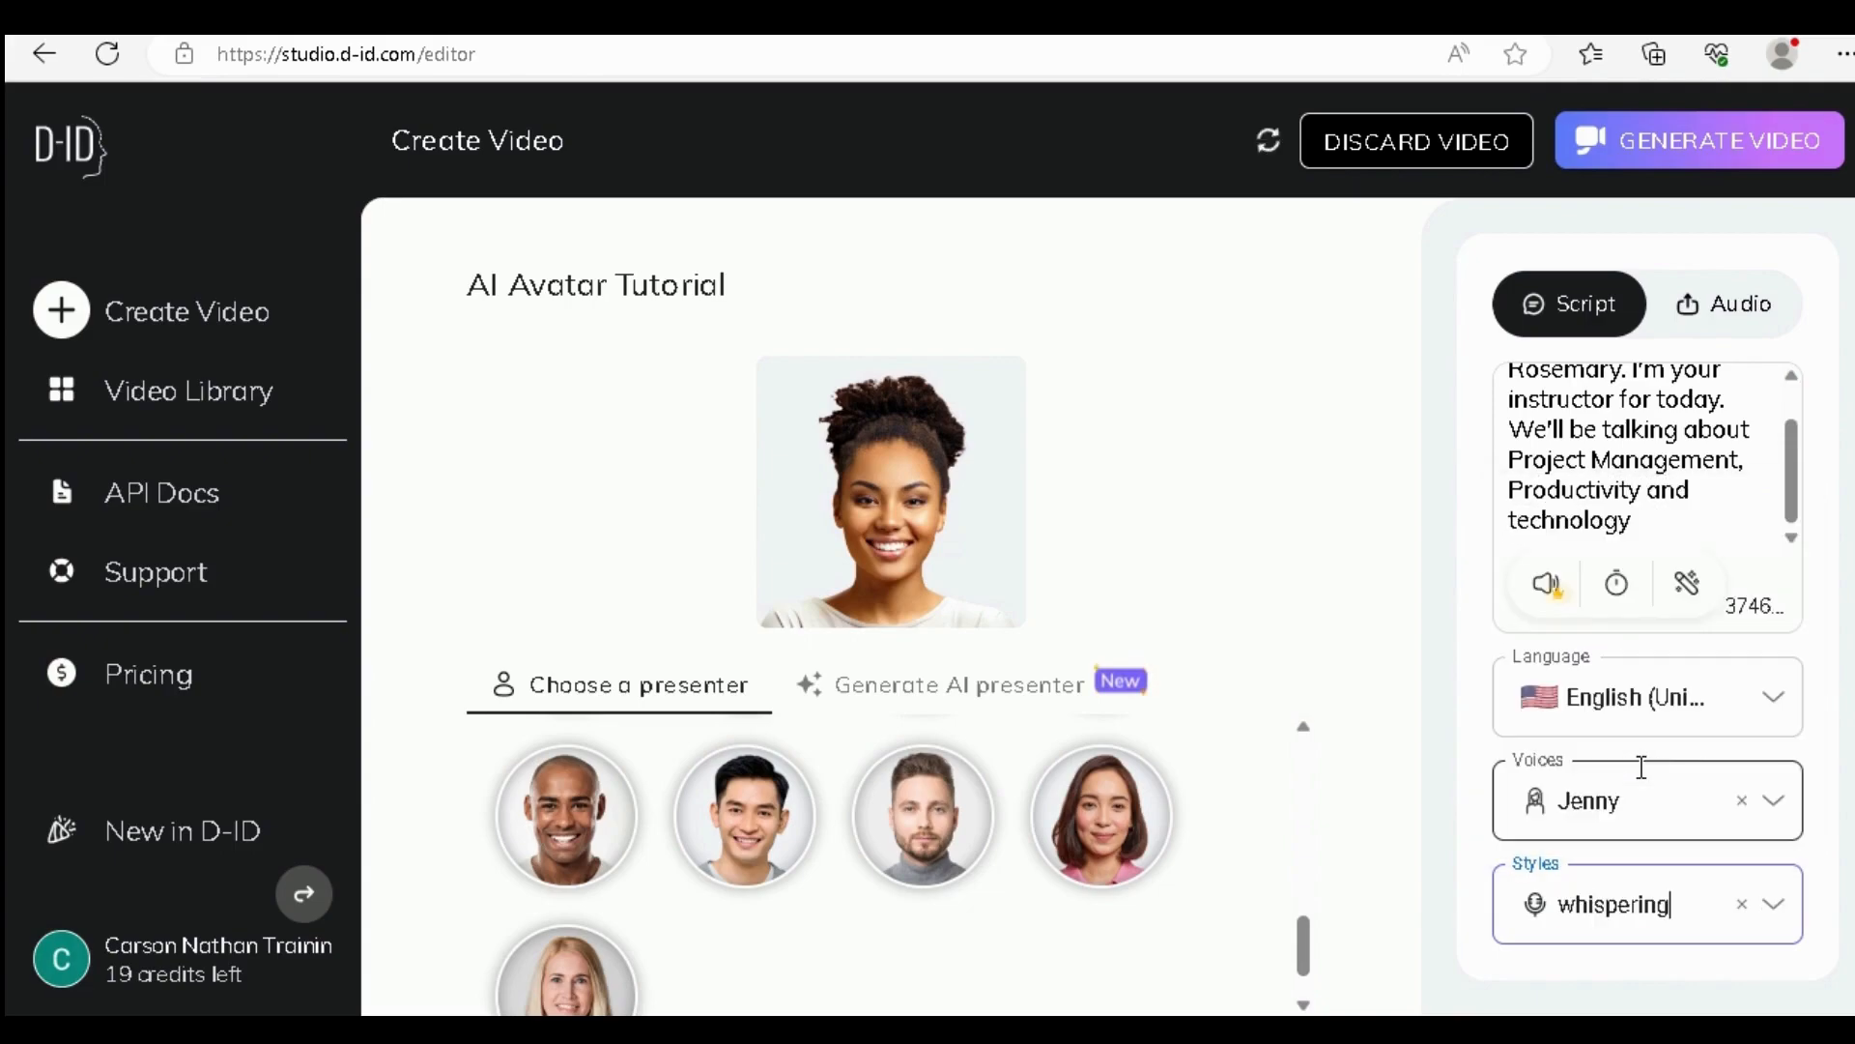
Look through the language and voice choices and listen to the script in the whispering style
{"action": "left_click", "coordinate": [1776, 700]}
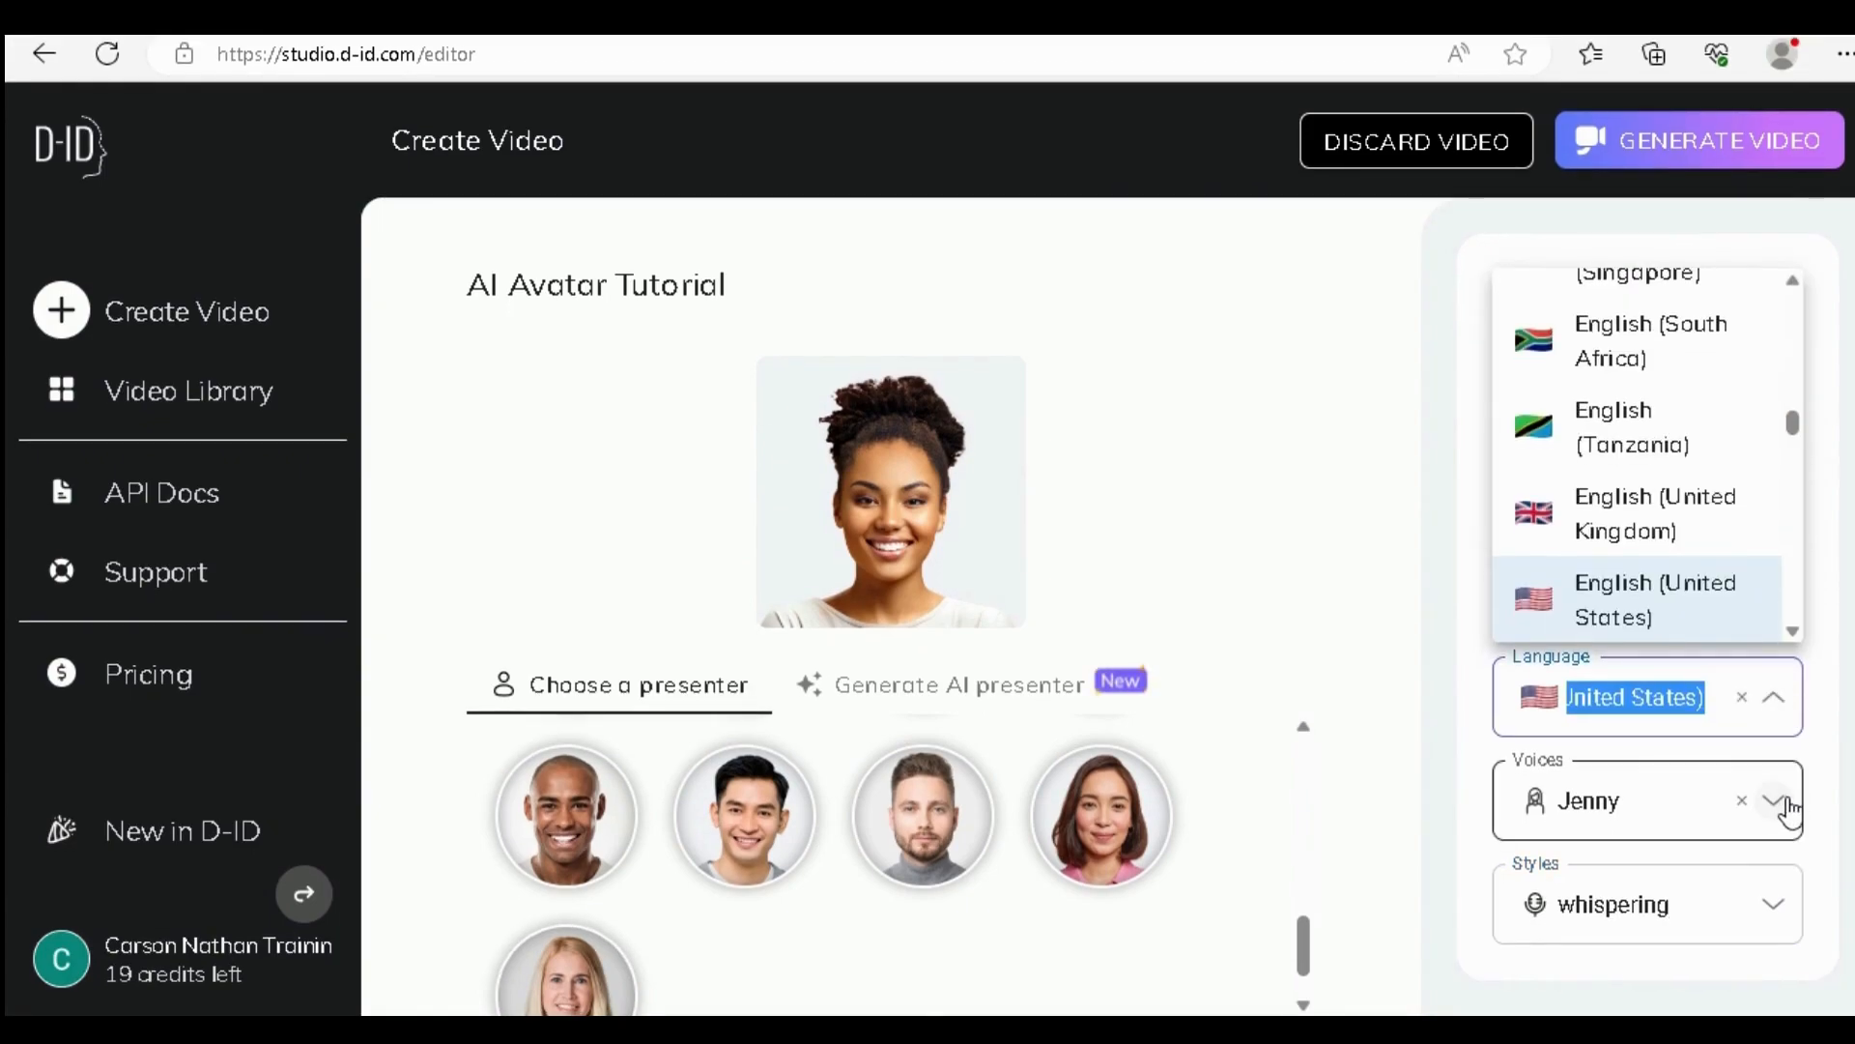
{"action": "left_click", "coordinate": [1776, 800]}
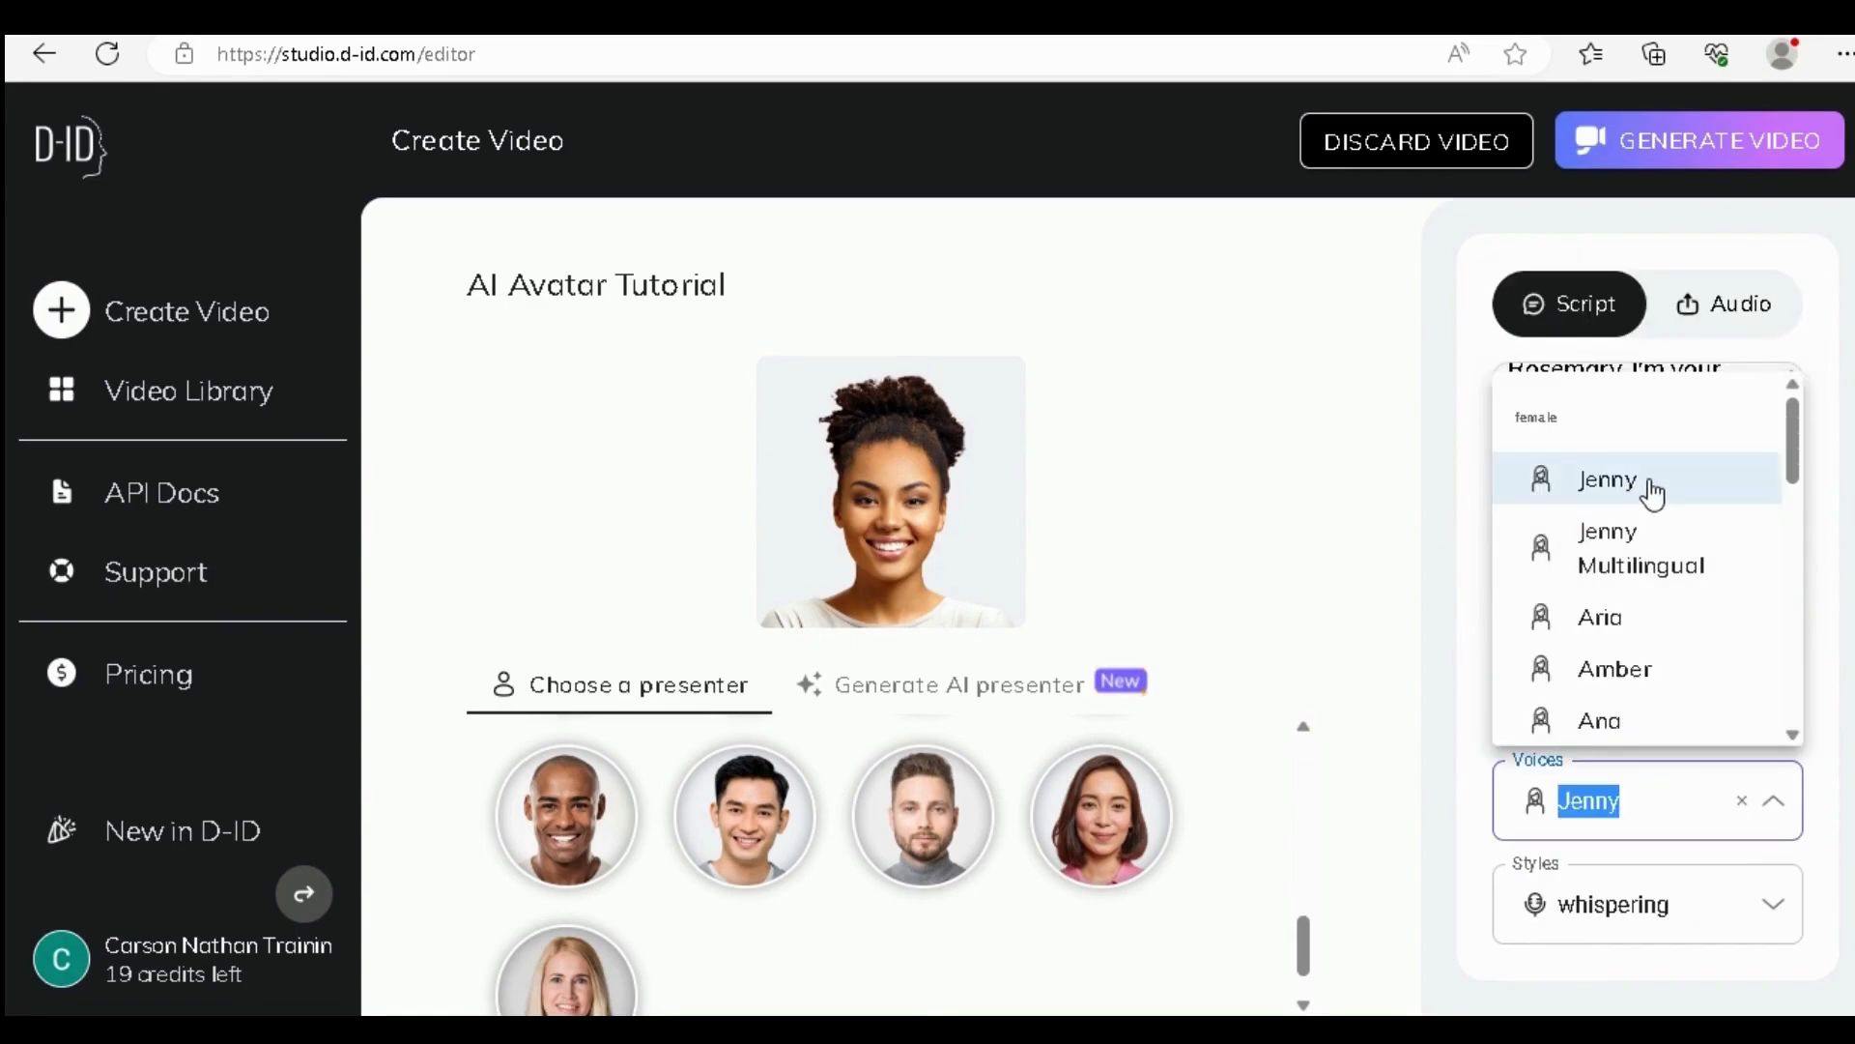
{"action": "left_click", "coordinate": [1832, 630]}
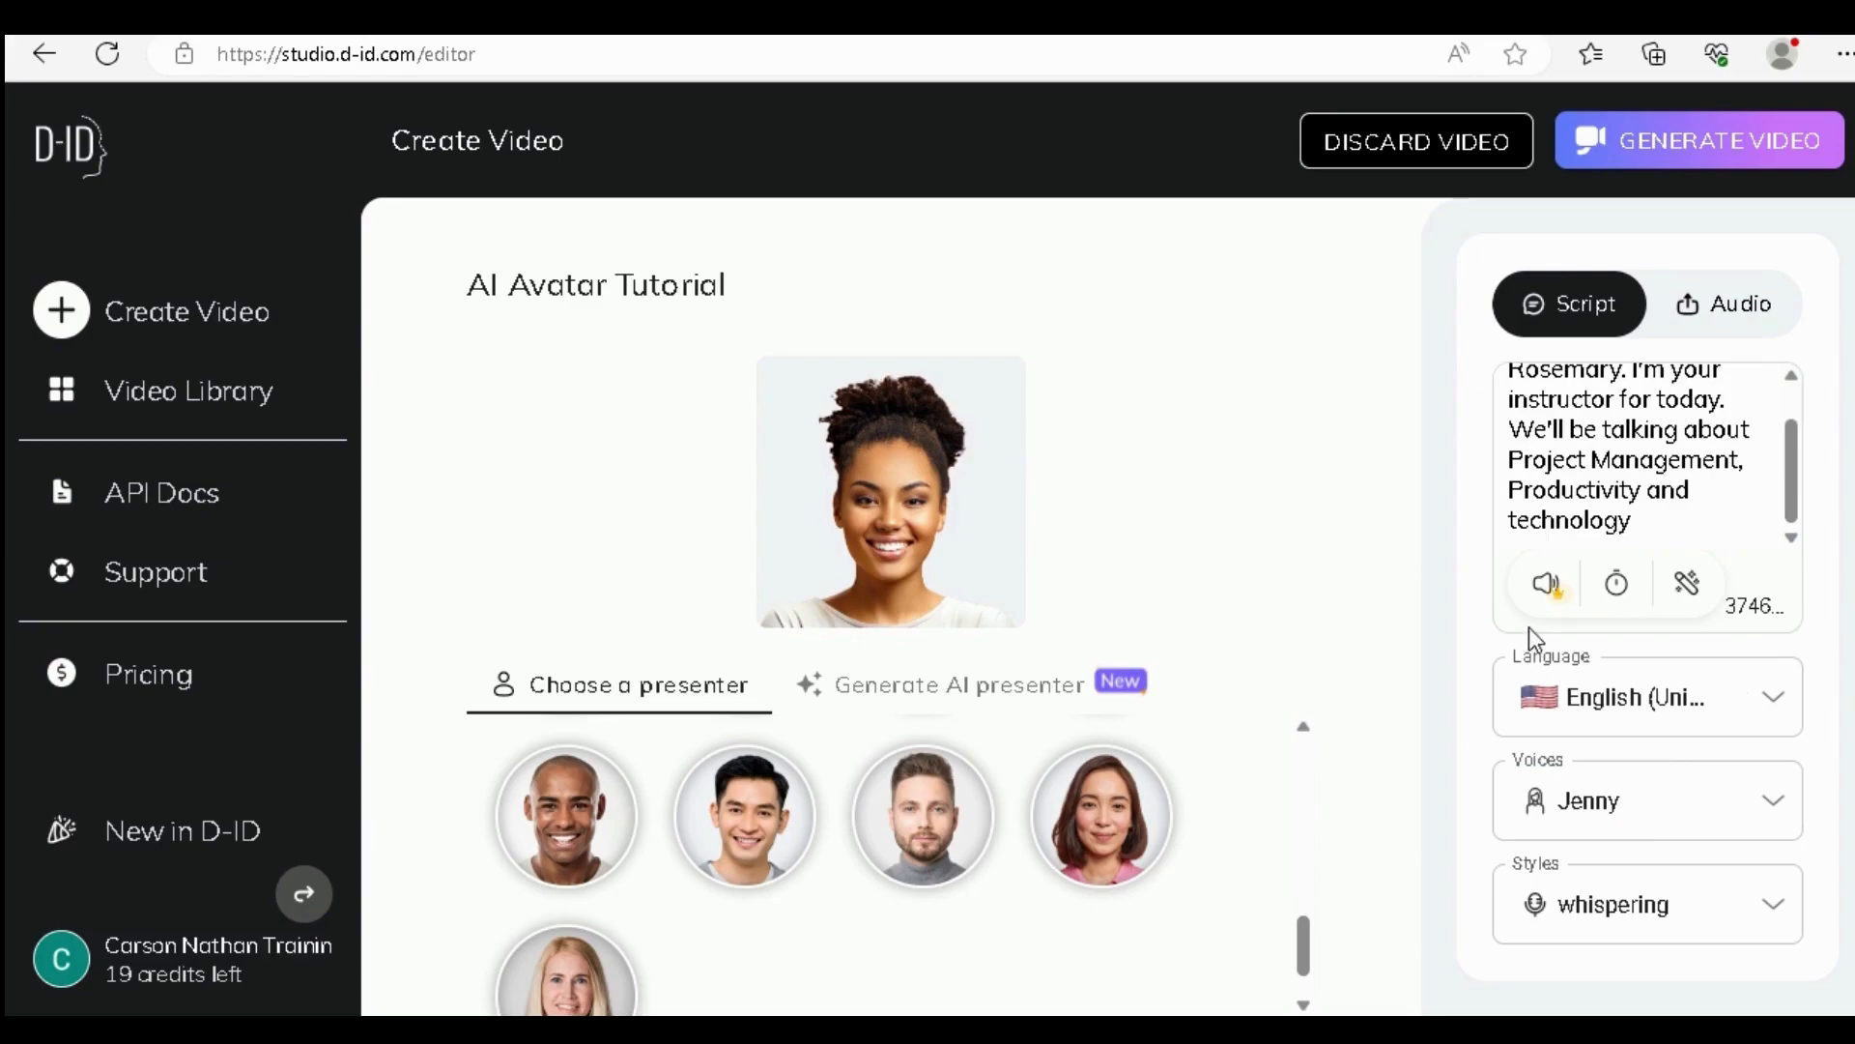
{"action": "left_click_drag", "start_coordinate": [1792, 479], "coordinate": [1789, 403]}
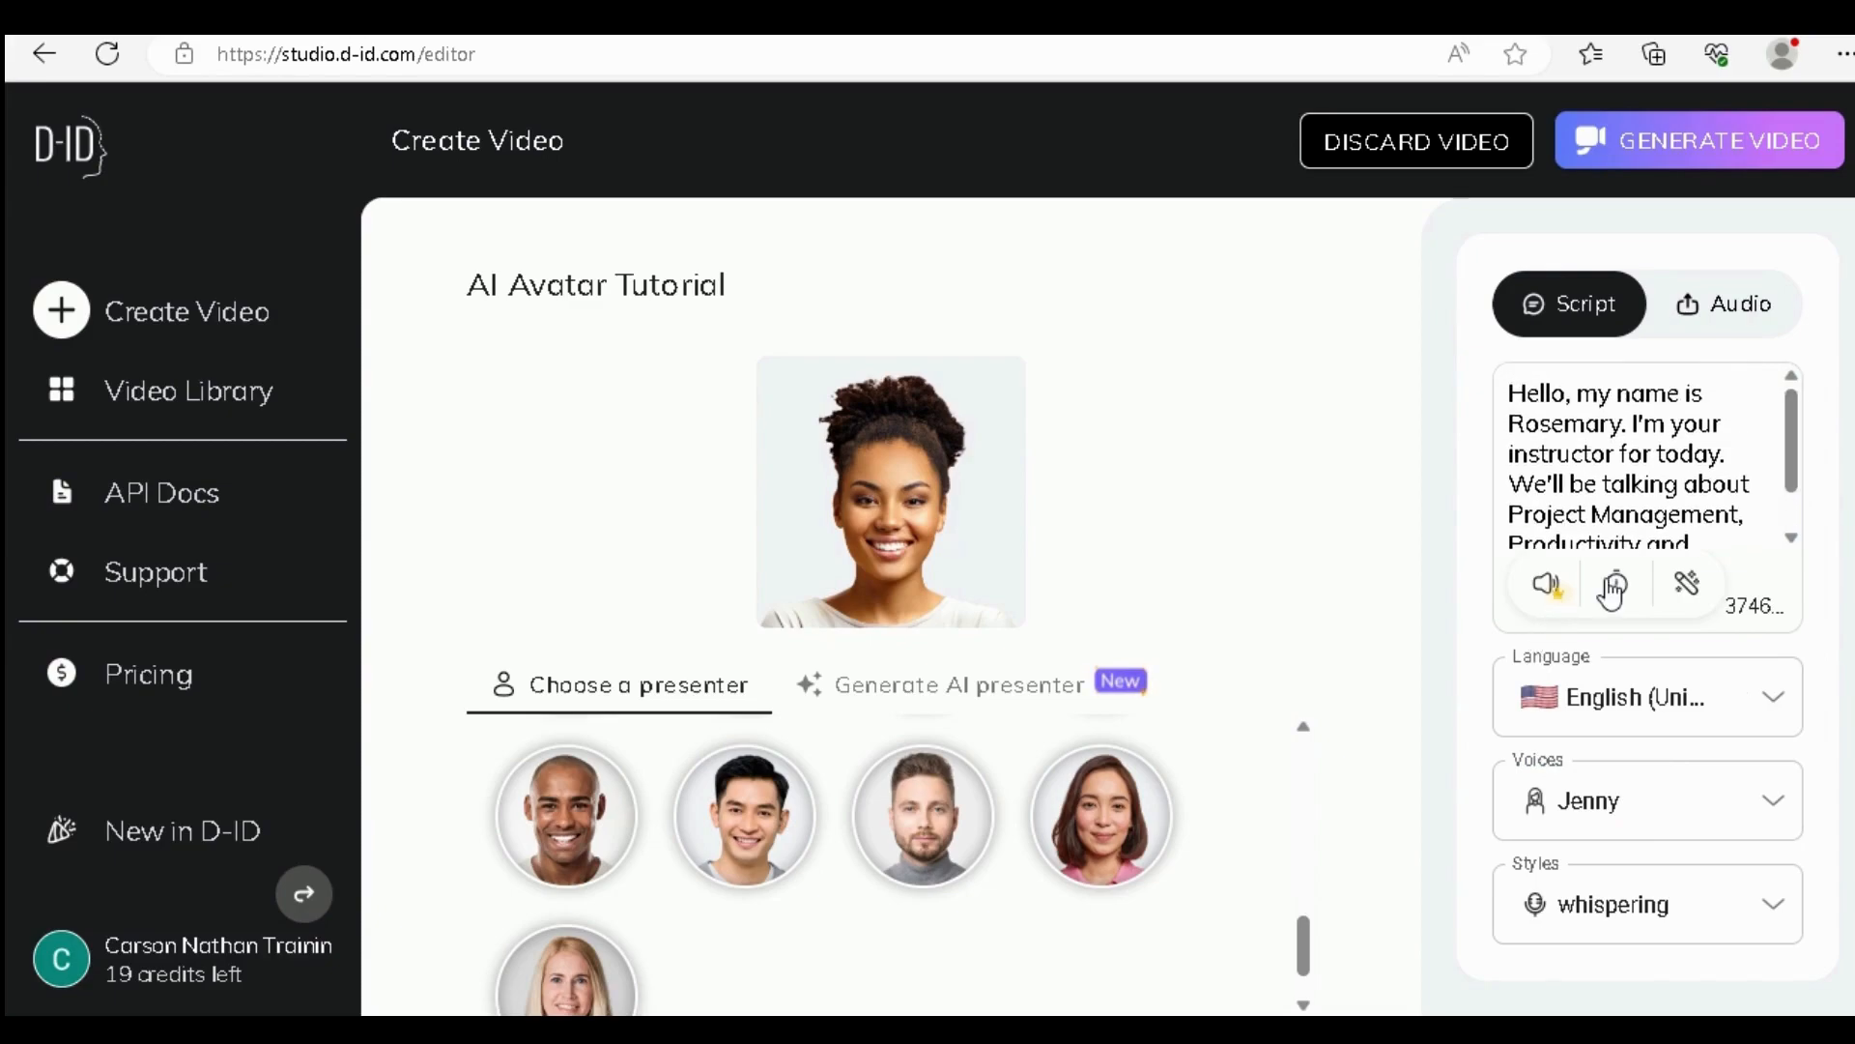
{"action": "left_click", "coordinate": [1547, 585]}
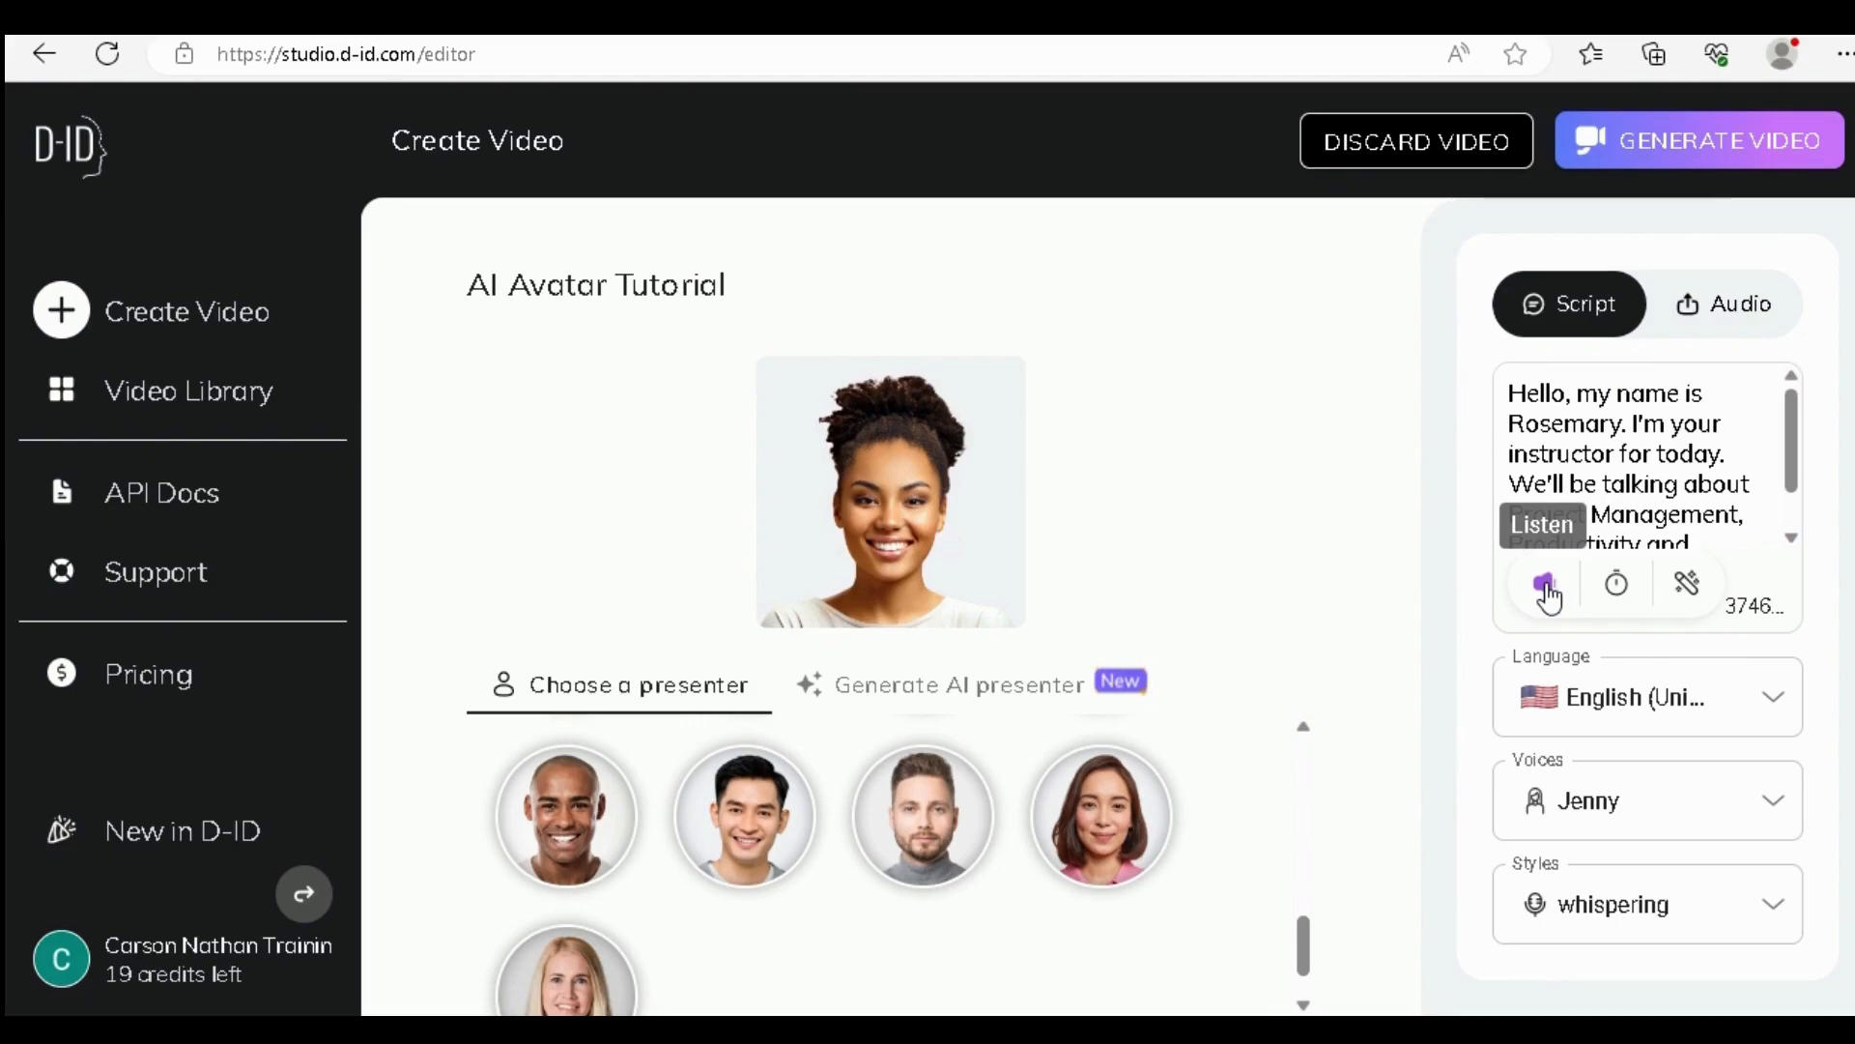
{"action": "left_click", "coordinate": [1548, 590]}
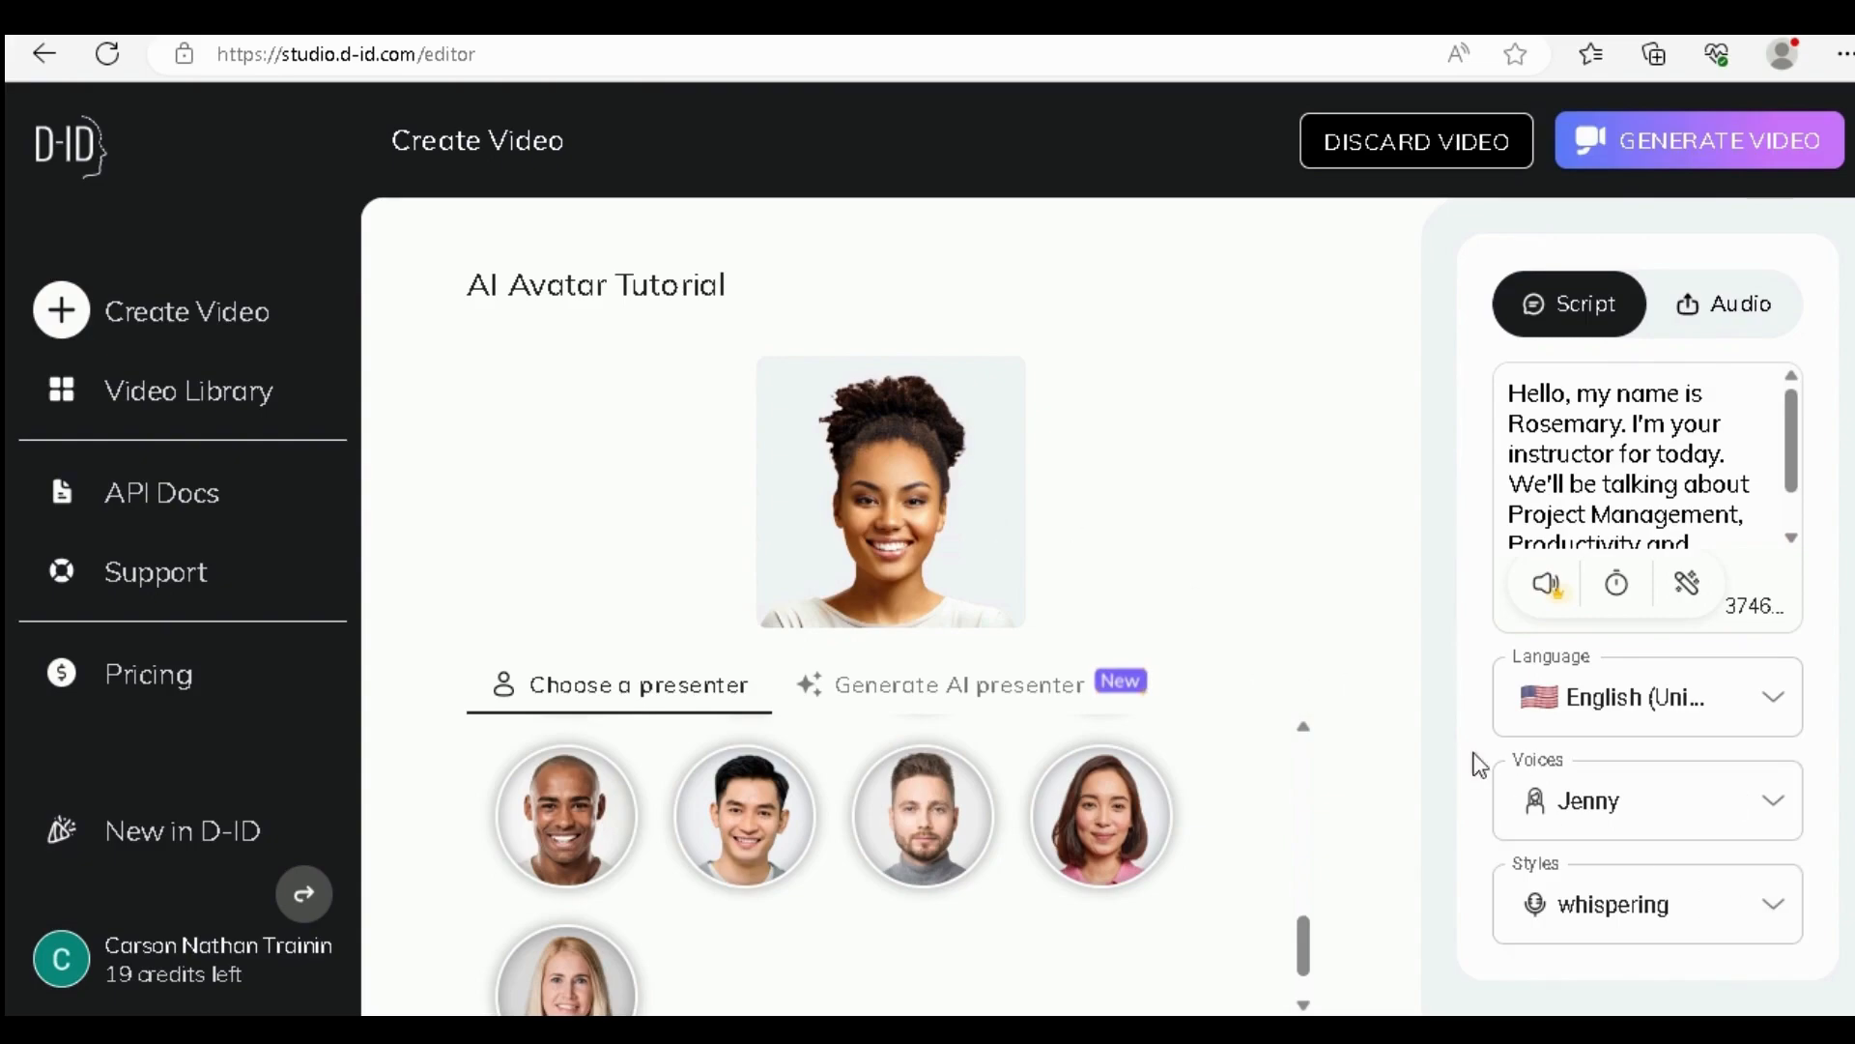
Set the voice style to friendly and listen to the script preview
{"action": "left_click", "coordinate": [1777, 908]}
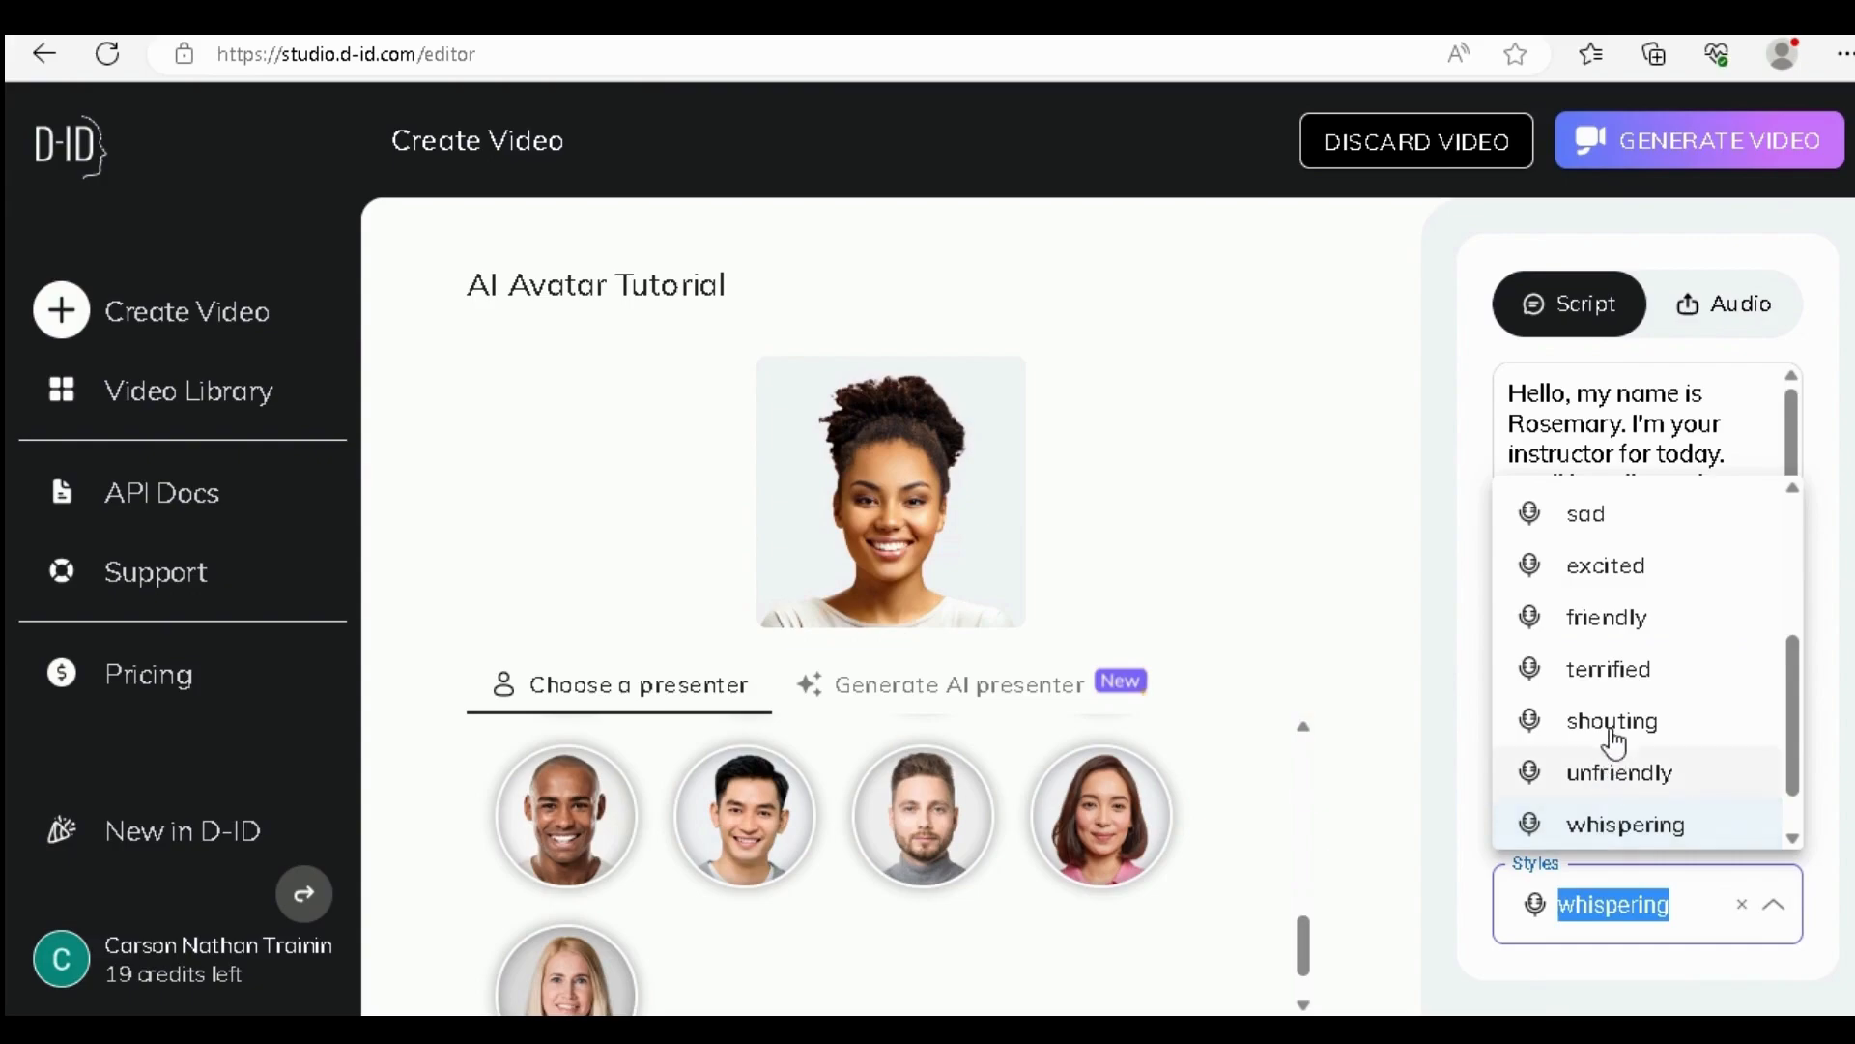
{"action": "left_click", "coordinate": [1609, 623]}
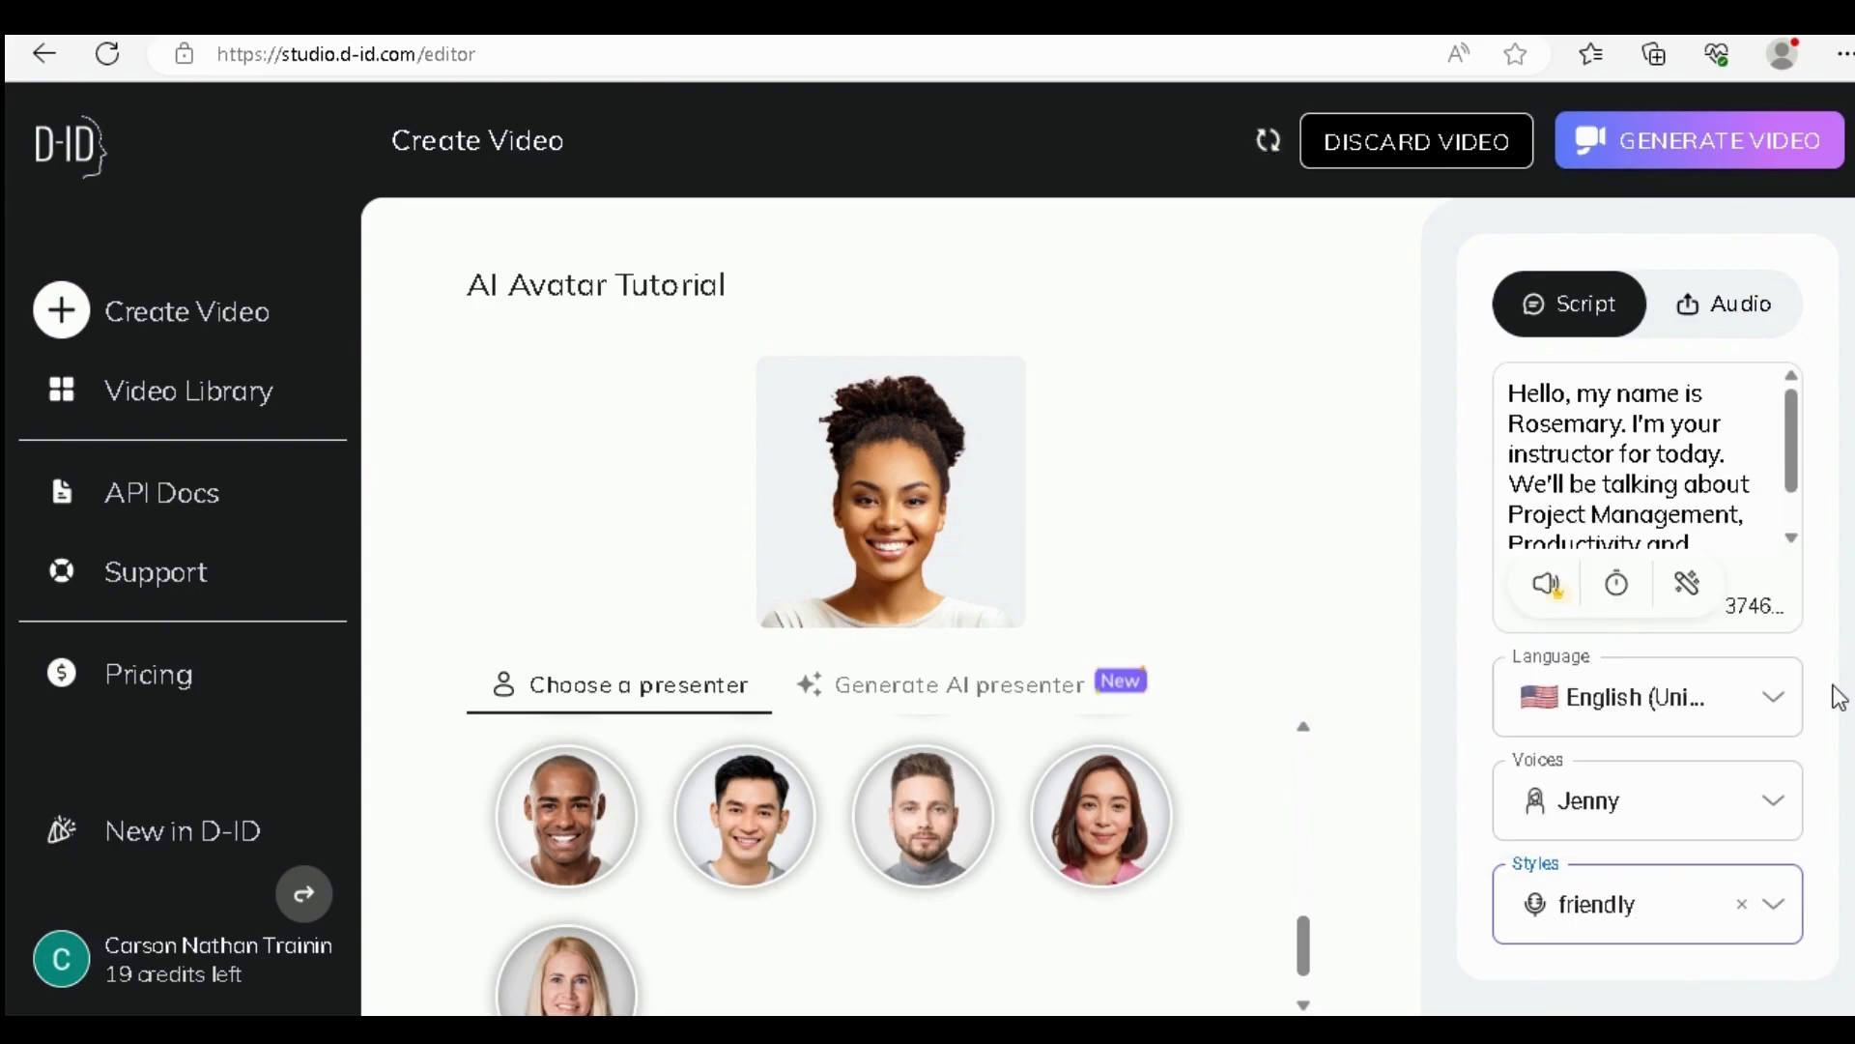
{"action": "left_click", "coordinate": [1545, 590]}
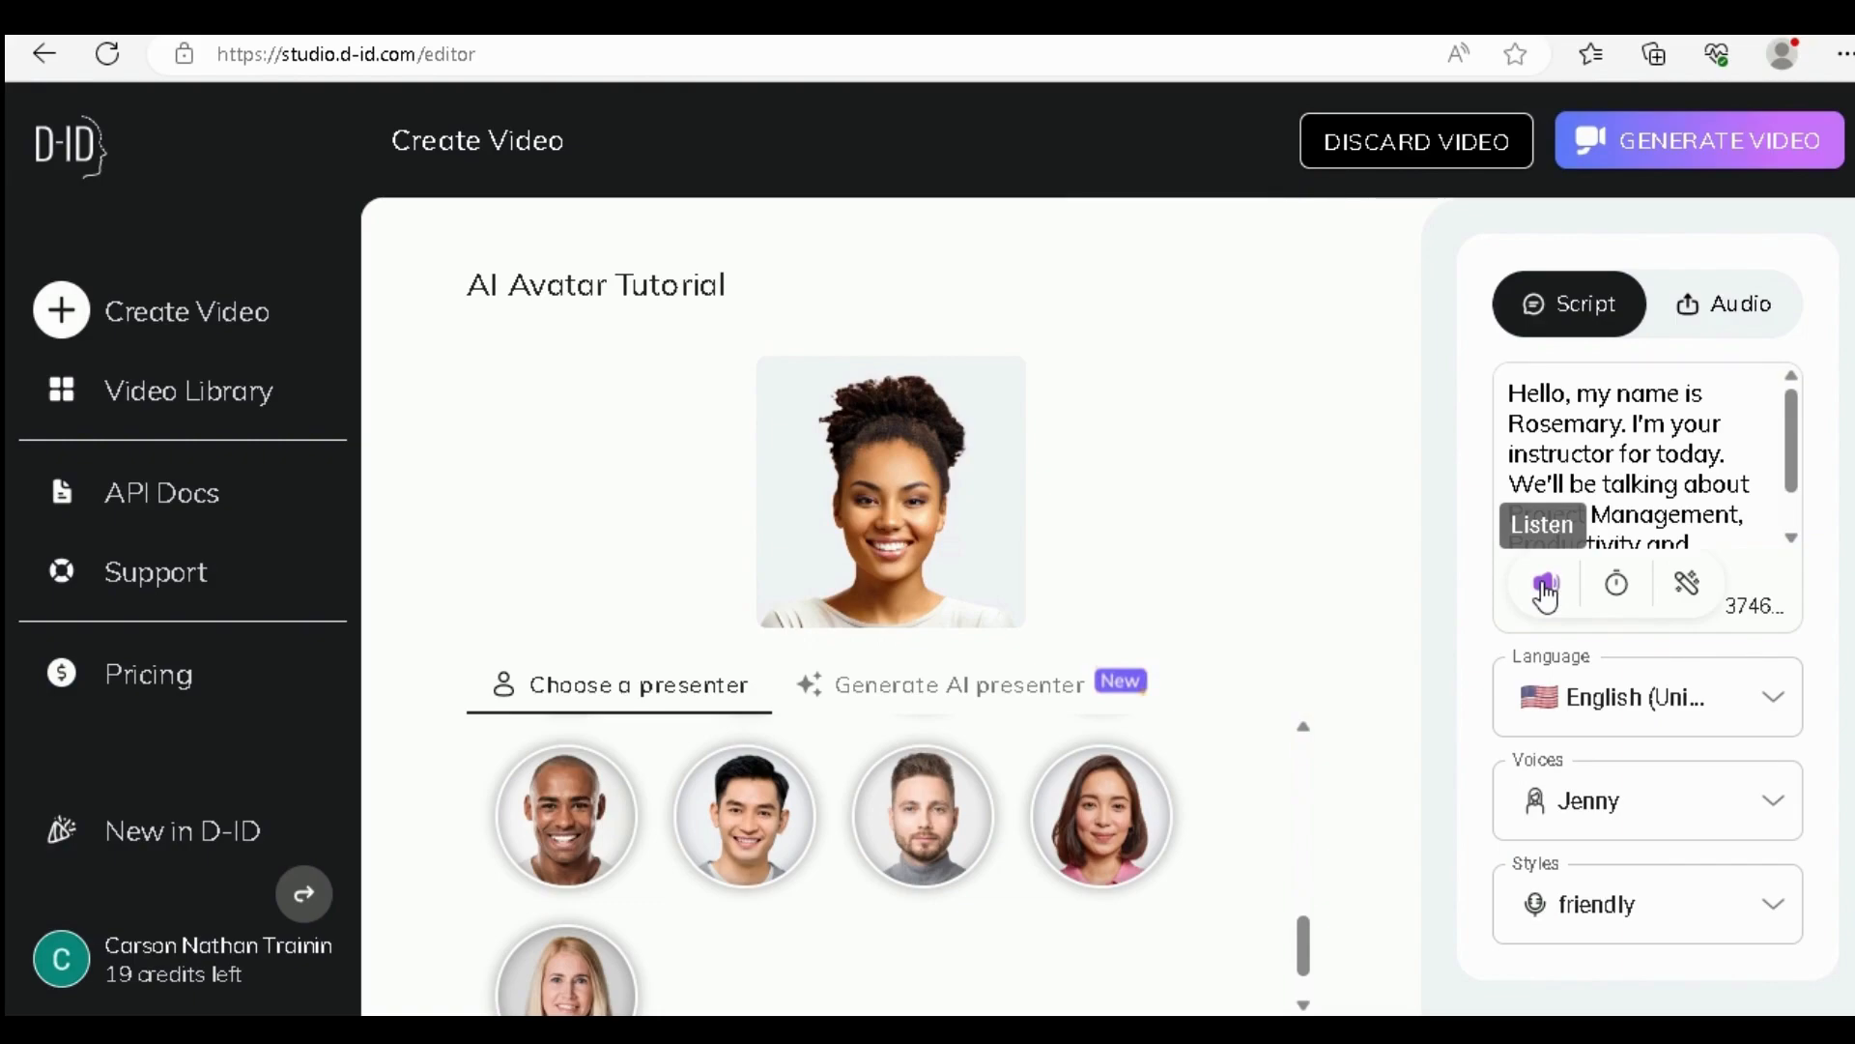
{"action": "left_click", "coordinate": [1546, 586]}
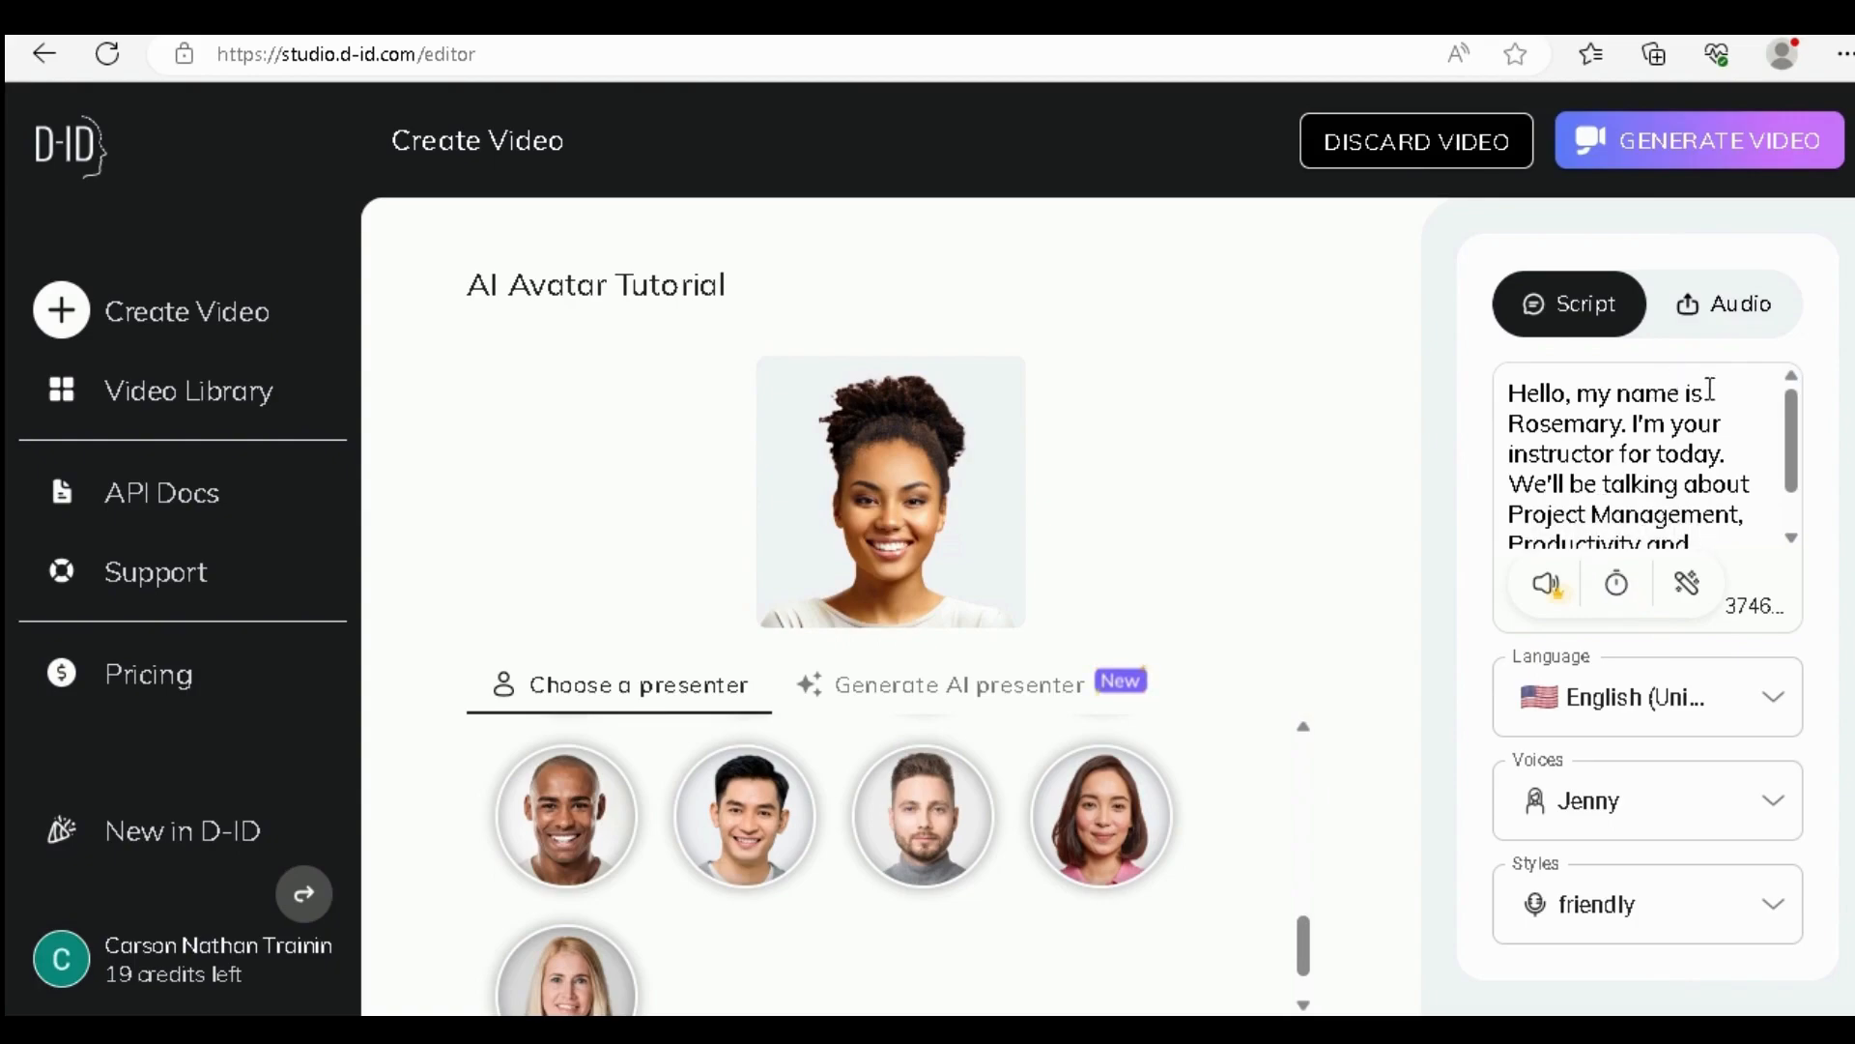
Insert two 0.5-second breaks before "We'll be talking" in the script and listen to the preview
{"action": "left_click", "coordinate": [1733, 455]}
{"action": "left_click", "coordinate": [1618, 586]}
{"action": "left_click", "coordinate": [1618, 586]}
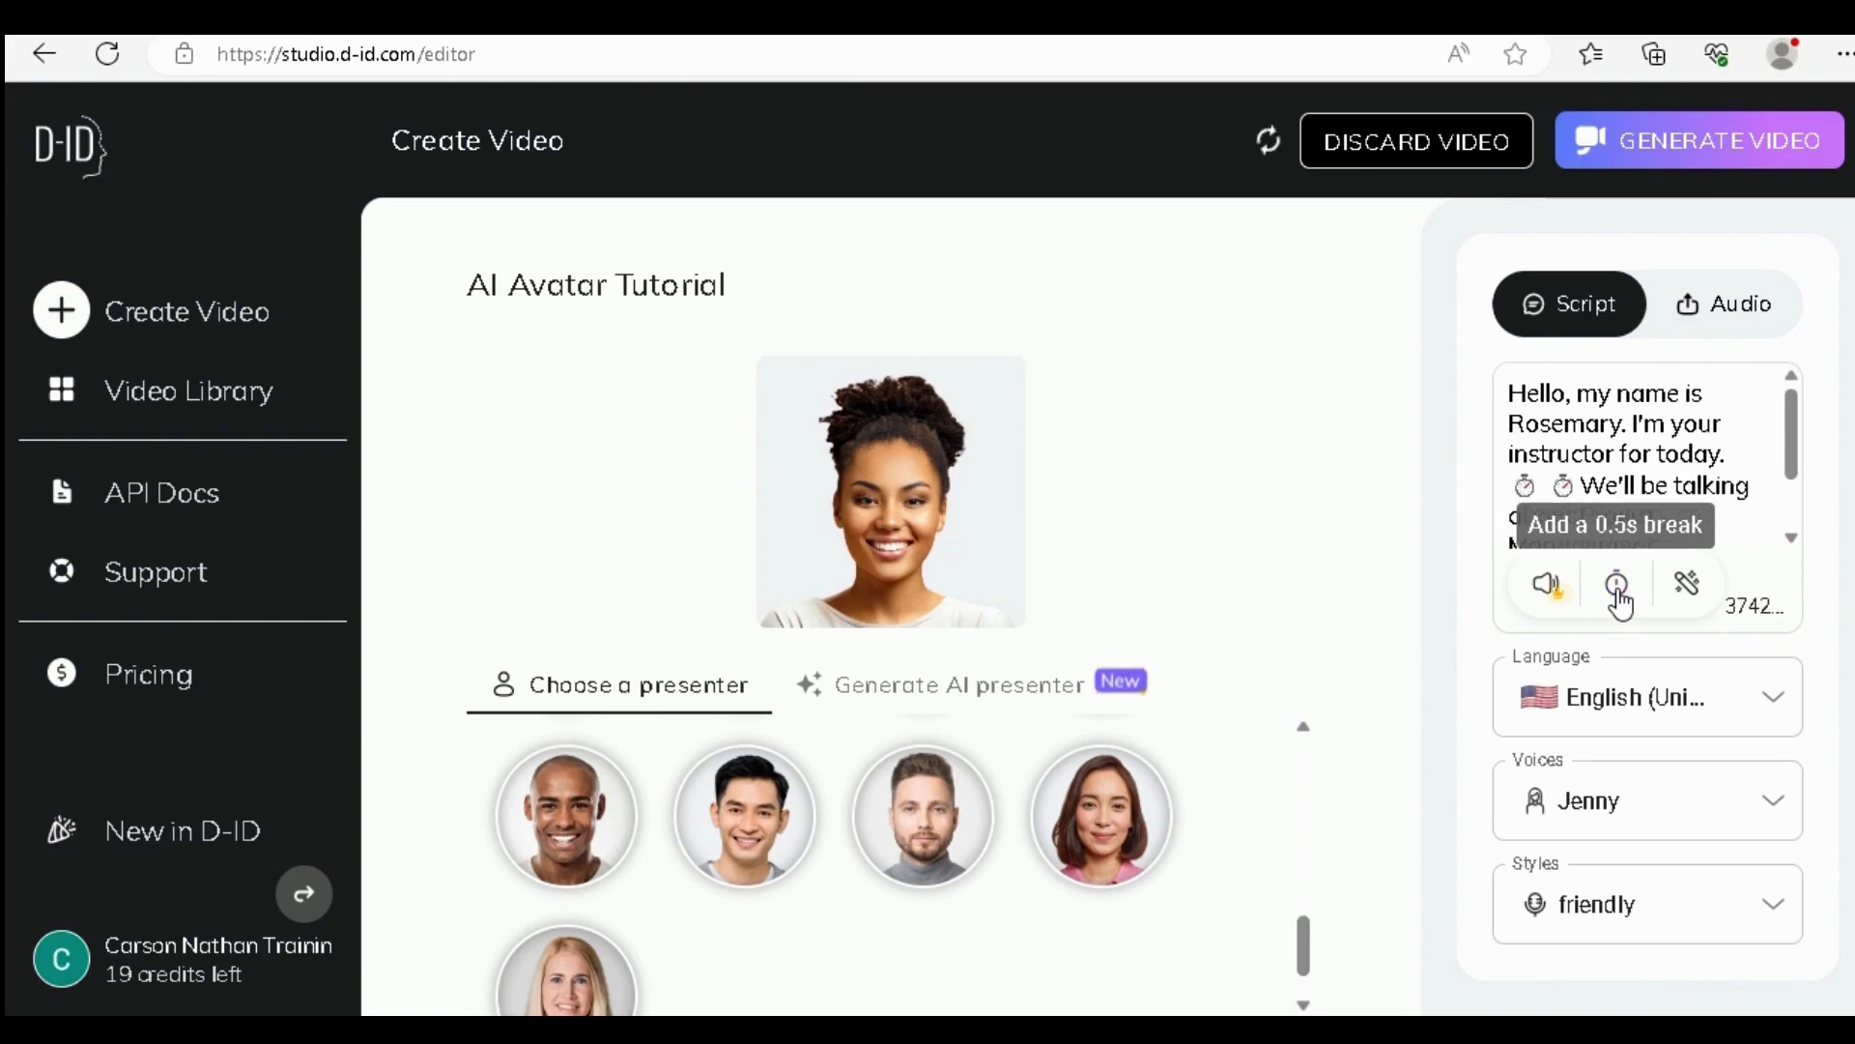
{"action": "left_click", "coordinate": [1634, 588]}
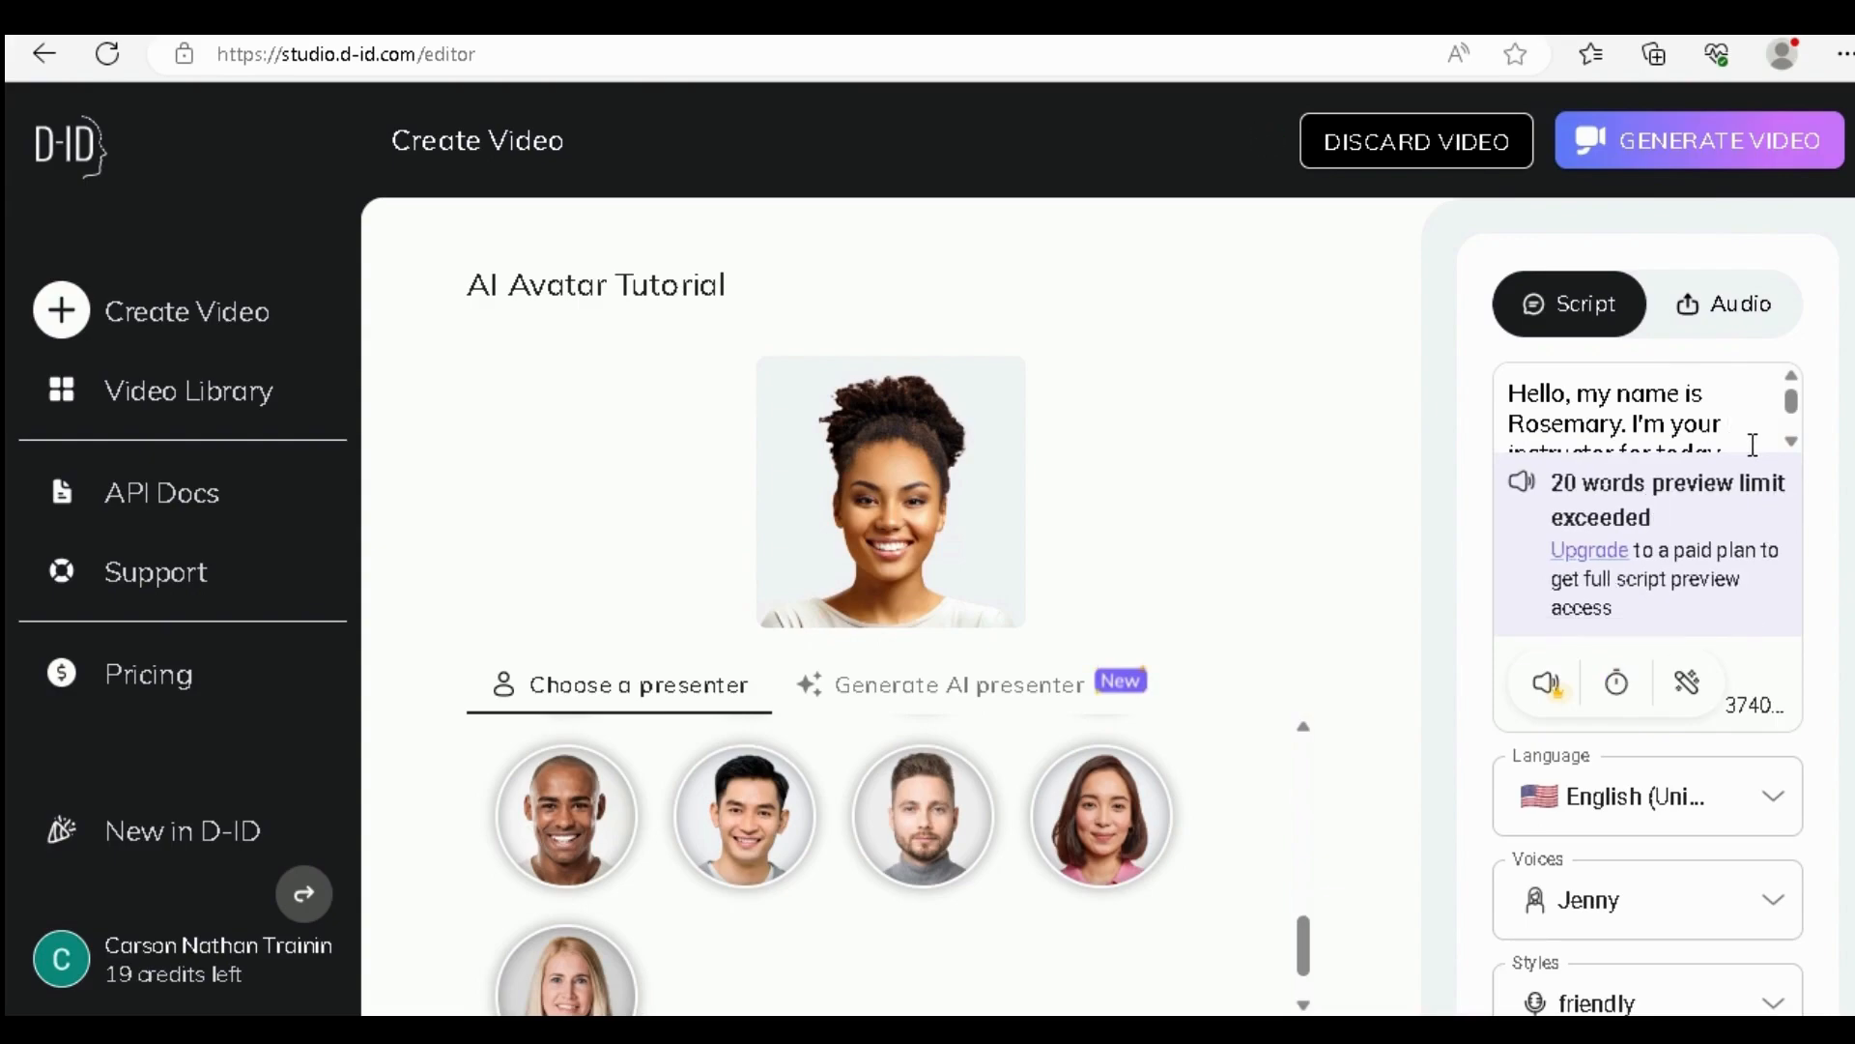
{"action": "left_click", "coordinate": [1793, 442]}
{"action": "left_click", "coordinate": [1793, 442]}
{"action": "left_click", "coordinate": [1793, 441]}
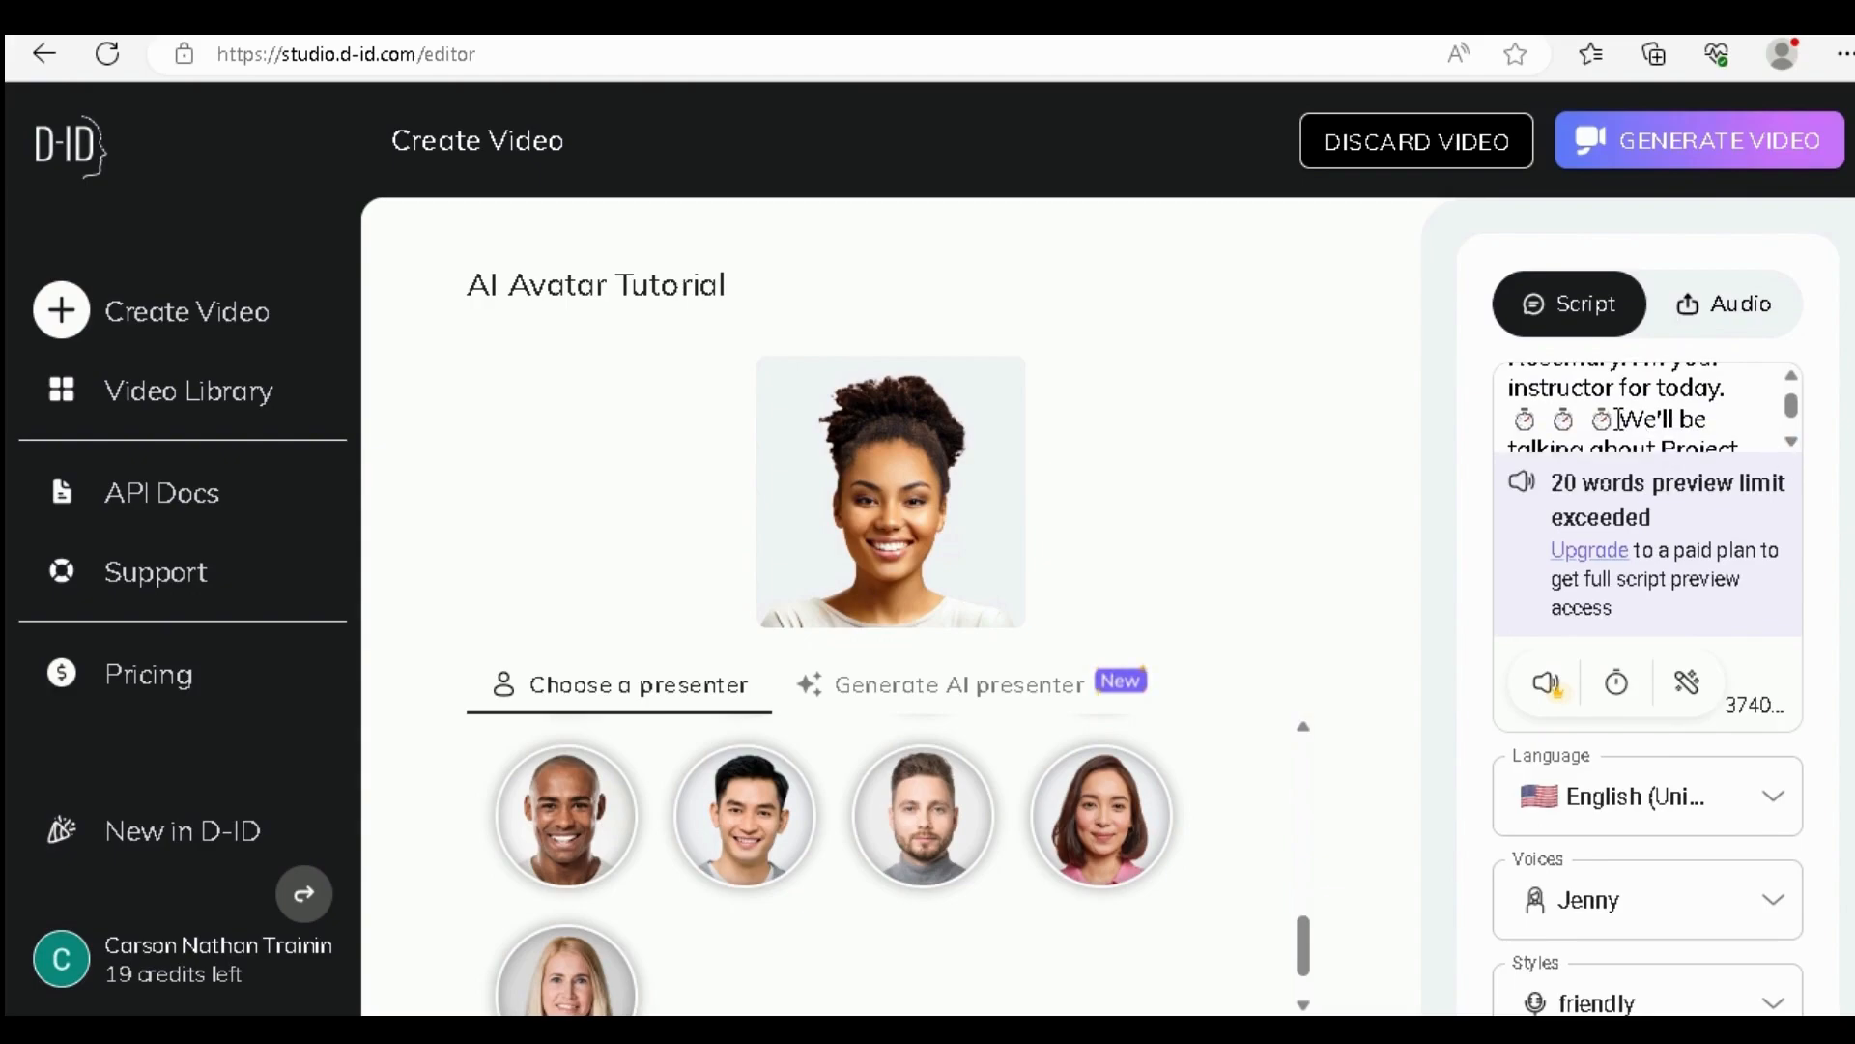
{"action": "key", "text": "BackSpace"}
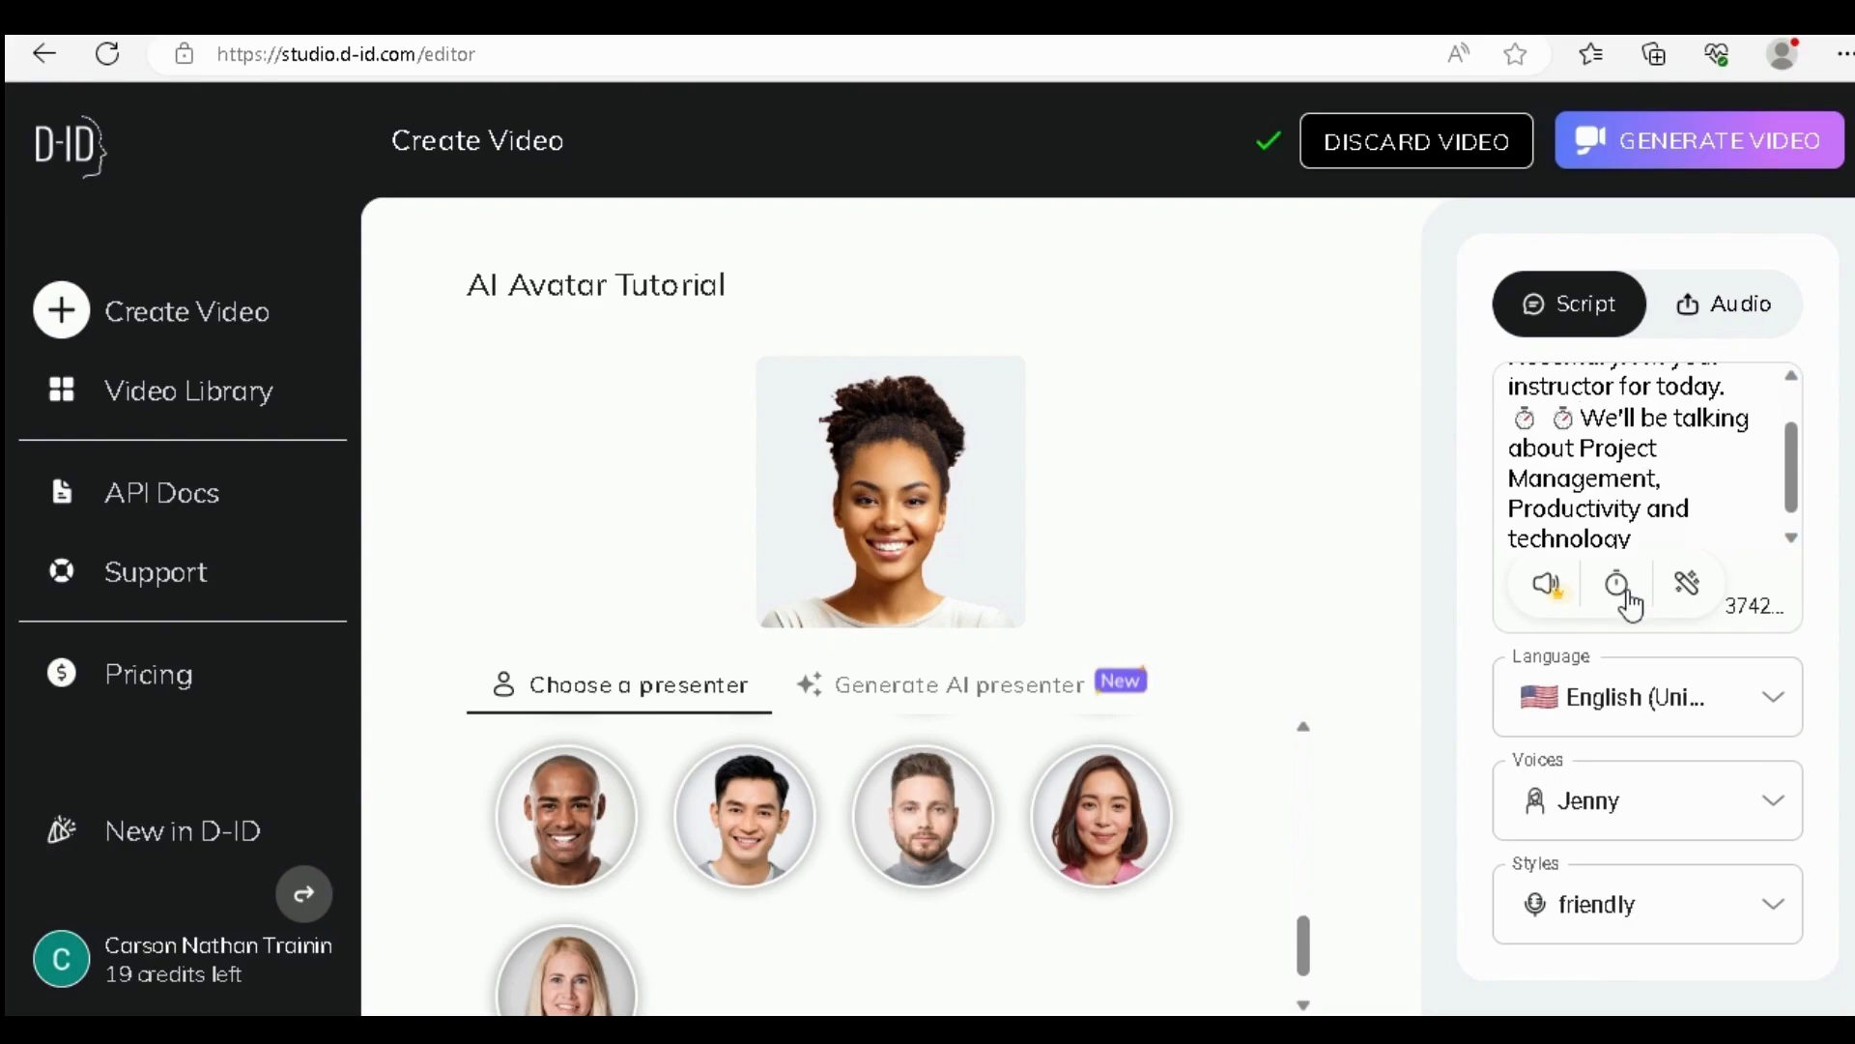
{"action": "left_click", "coordinate": [1549, 594]}
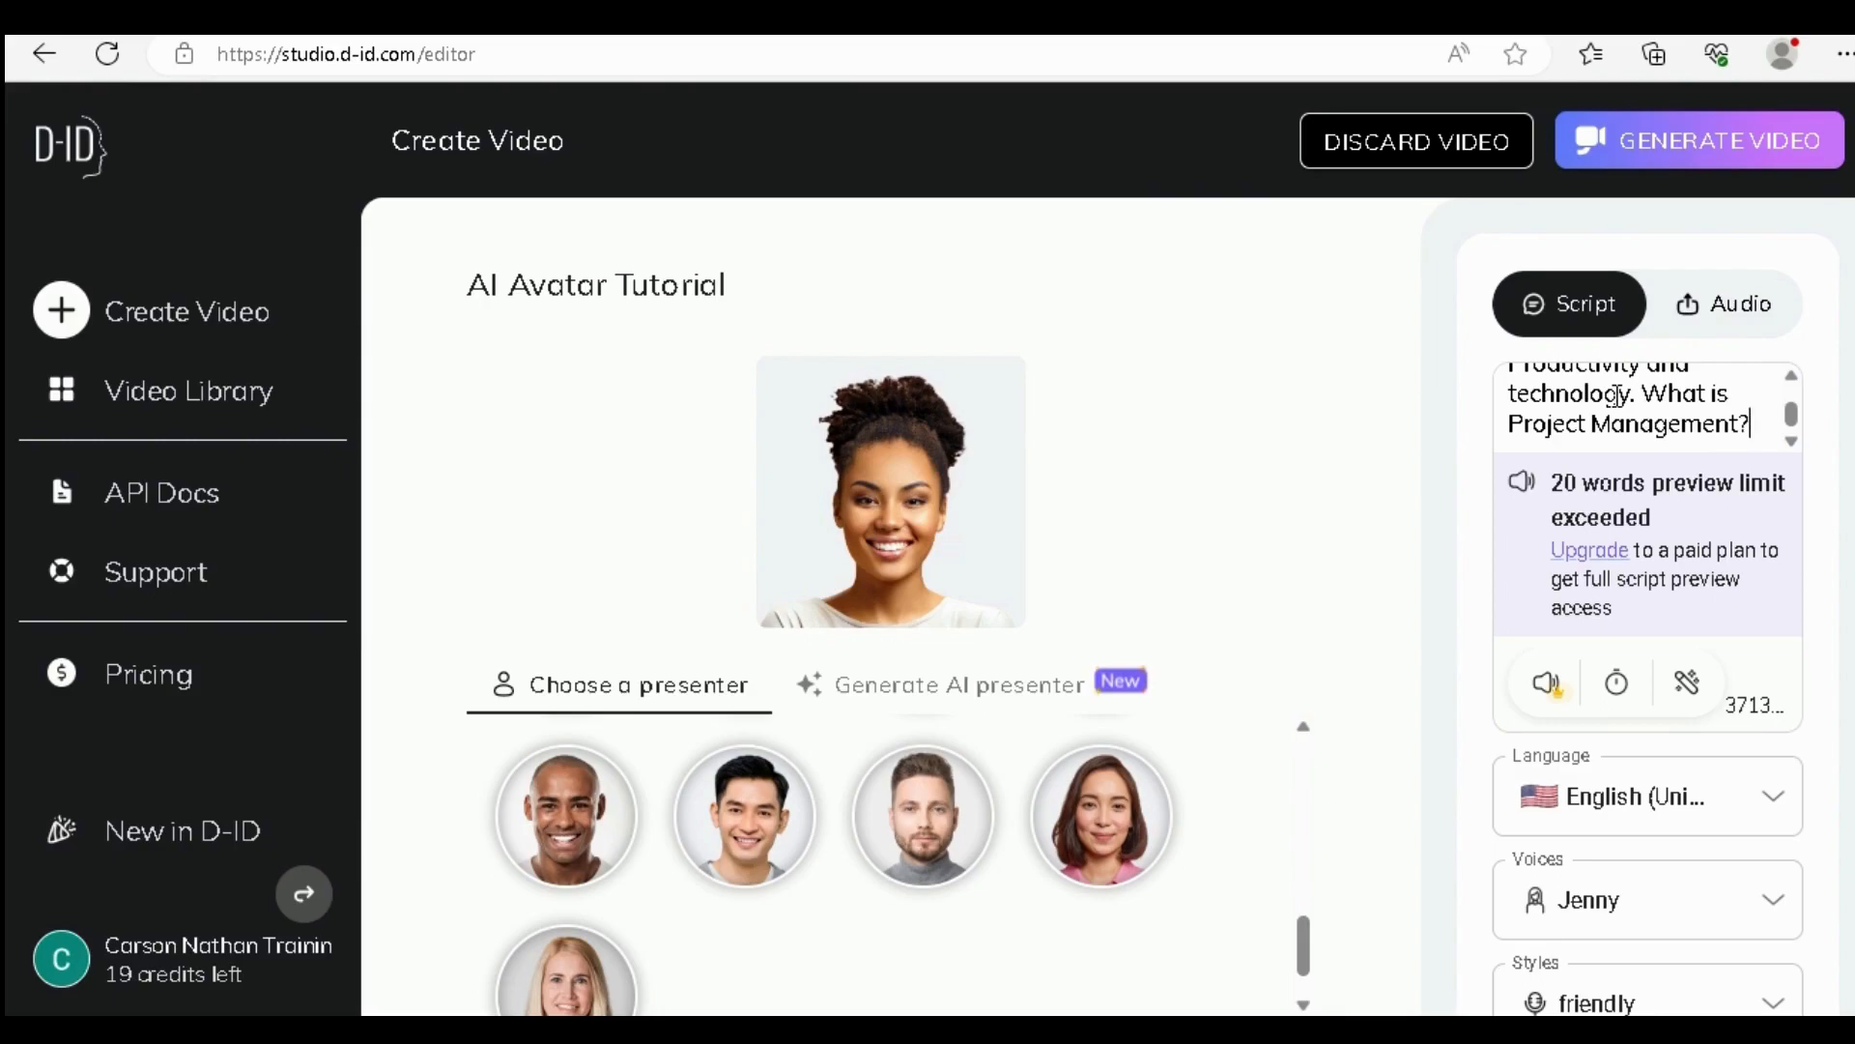
Have the AI continue the script after "What is Project Management?" and read through the generated text to its end
{"action": "left_click", "coordinate": [1689, 685]}
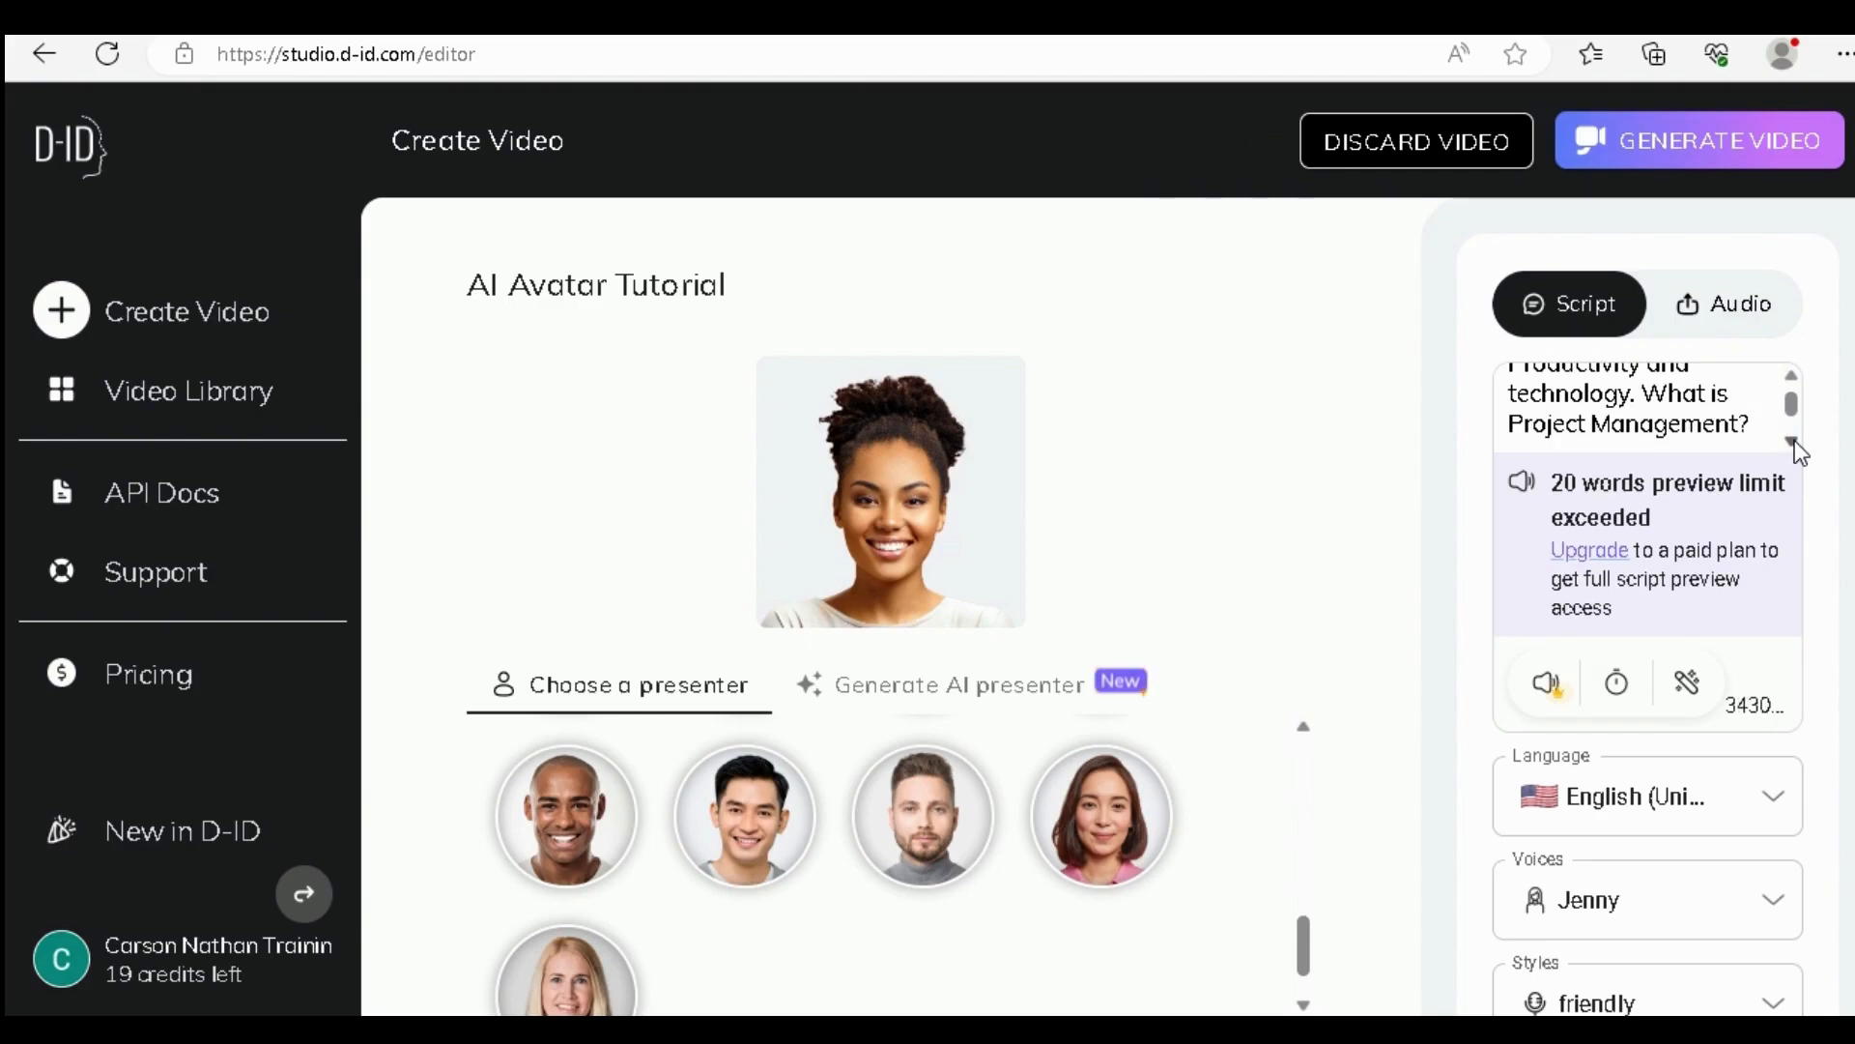
{"action": "left_click", "coordinate": [1794, 439]}
{"action": "left_click", "coordinate": [1795, 440]}
{"action": "left_click", "coordinate": [1795, 439]}
{"action": "left_click", "coordinate": [1795, 440]}
{"action": "left_click", "coordinate": [1794, 440]}
{"action": "left_click", "coordinate": [1795, 440]}
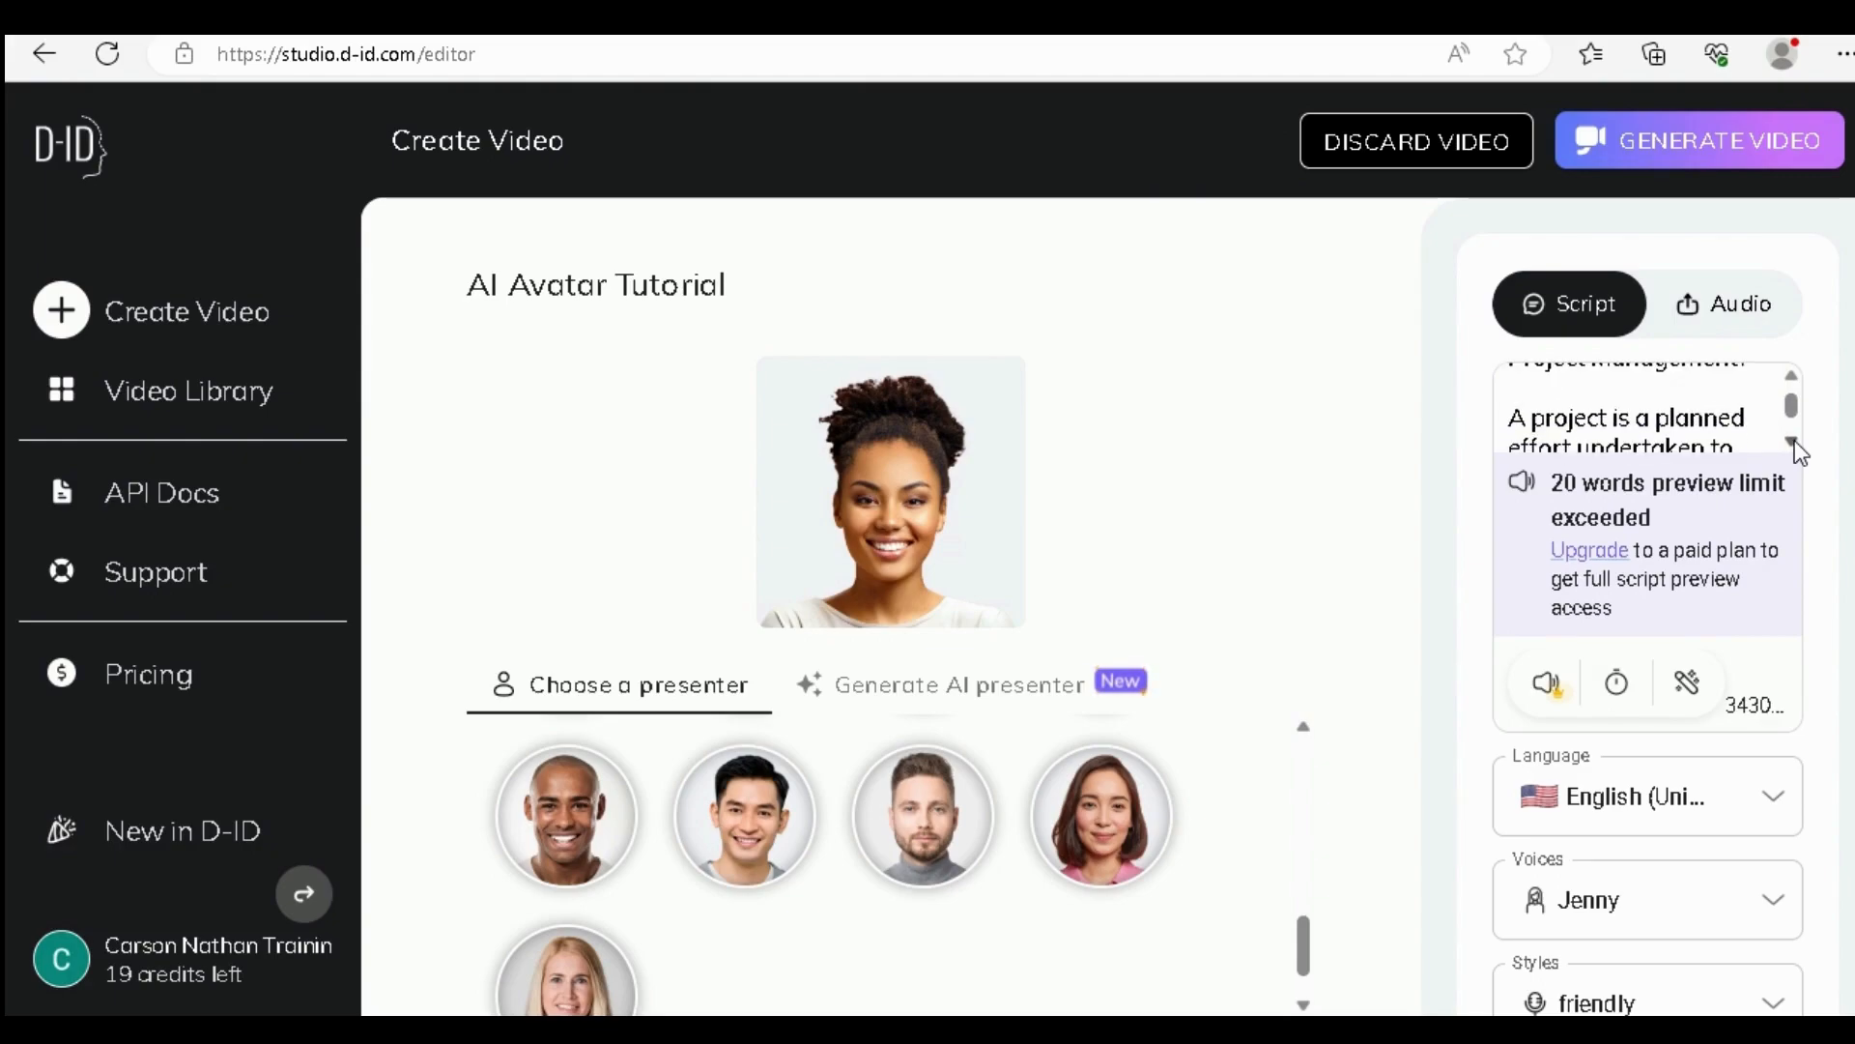
{"action": "left_click", "coordinate": [1795, 439]}
{"action": "left_click", "coordinate": [1794, 440]}
{"action": "left_click", "coordinate": [1794, 440]}
{"action": "left_click", "coordinate": [1794, 440]}
{"action": "left_click", "coordinate": [1795, 440]}
{"action": "left_click", "coordinate": [1794, 439]}
{"action": "left_click", "coordinate": [1794, 440]}
{"action": "left_click", "coordinate": [1795, 440]}
{"action": "left_click", "coordinate": [1795, 440]}
{"action": "left_click", "coordinate": [1794, 439]}
{"action": "left_click", "coordinate": [1795, 440]}
{"action": "left_click", "coordinate": [1795, 440]}
{"action": "left_click", "coordinate": [1795, 440]}
{"action": "left_click", "coordinate": [1795, 440]}
{"action": "left_click", "coordinate": [1794, 440]}
{"action": "left_click", "coordinate": [1794, 440]}
{"action": "left_click", "coordinate": [1795, 440]}
{"action": "left_click", "coordinate": [1795, 440]}
{"action": "left_click", "coordinate": [1794, 440]}
{"action": "left_click", "coordinate": [1794, 440]}
{"action": "left_click", "coordinate": [1795, 439]}
{"action": "left_click", "coordinate": [1794, 440]}
{"action": "left_click", "coordinate": [1794, 439]}
{"action": "left_click", "coordinate": [1795, 440]}
{"action": "left_click", "coordinate": [1795, 439]}
{"action": "left_click", "coordinate": [1795, 440]}
{"action": "left_click", "coordinate": [1795, 440]}
{"action": "left_click", "coordinate": [1794, 439]}
{"action": "left_click", "coordinate": [1794, 440]}
{"action": "left_click", "coordinate": [1795, 440]}
{"action": "left_click", "coordinate": [1794, 440]}
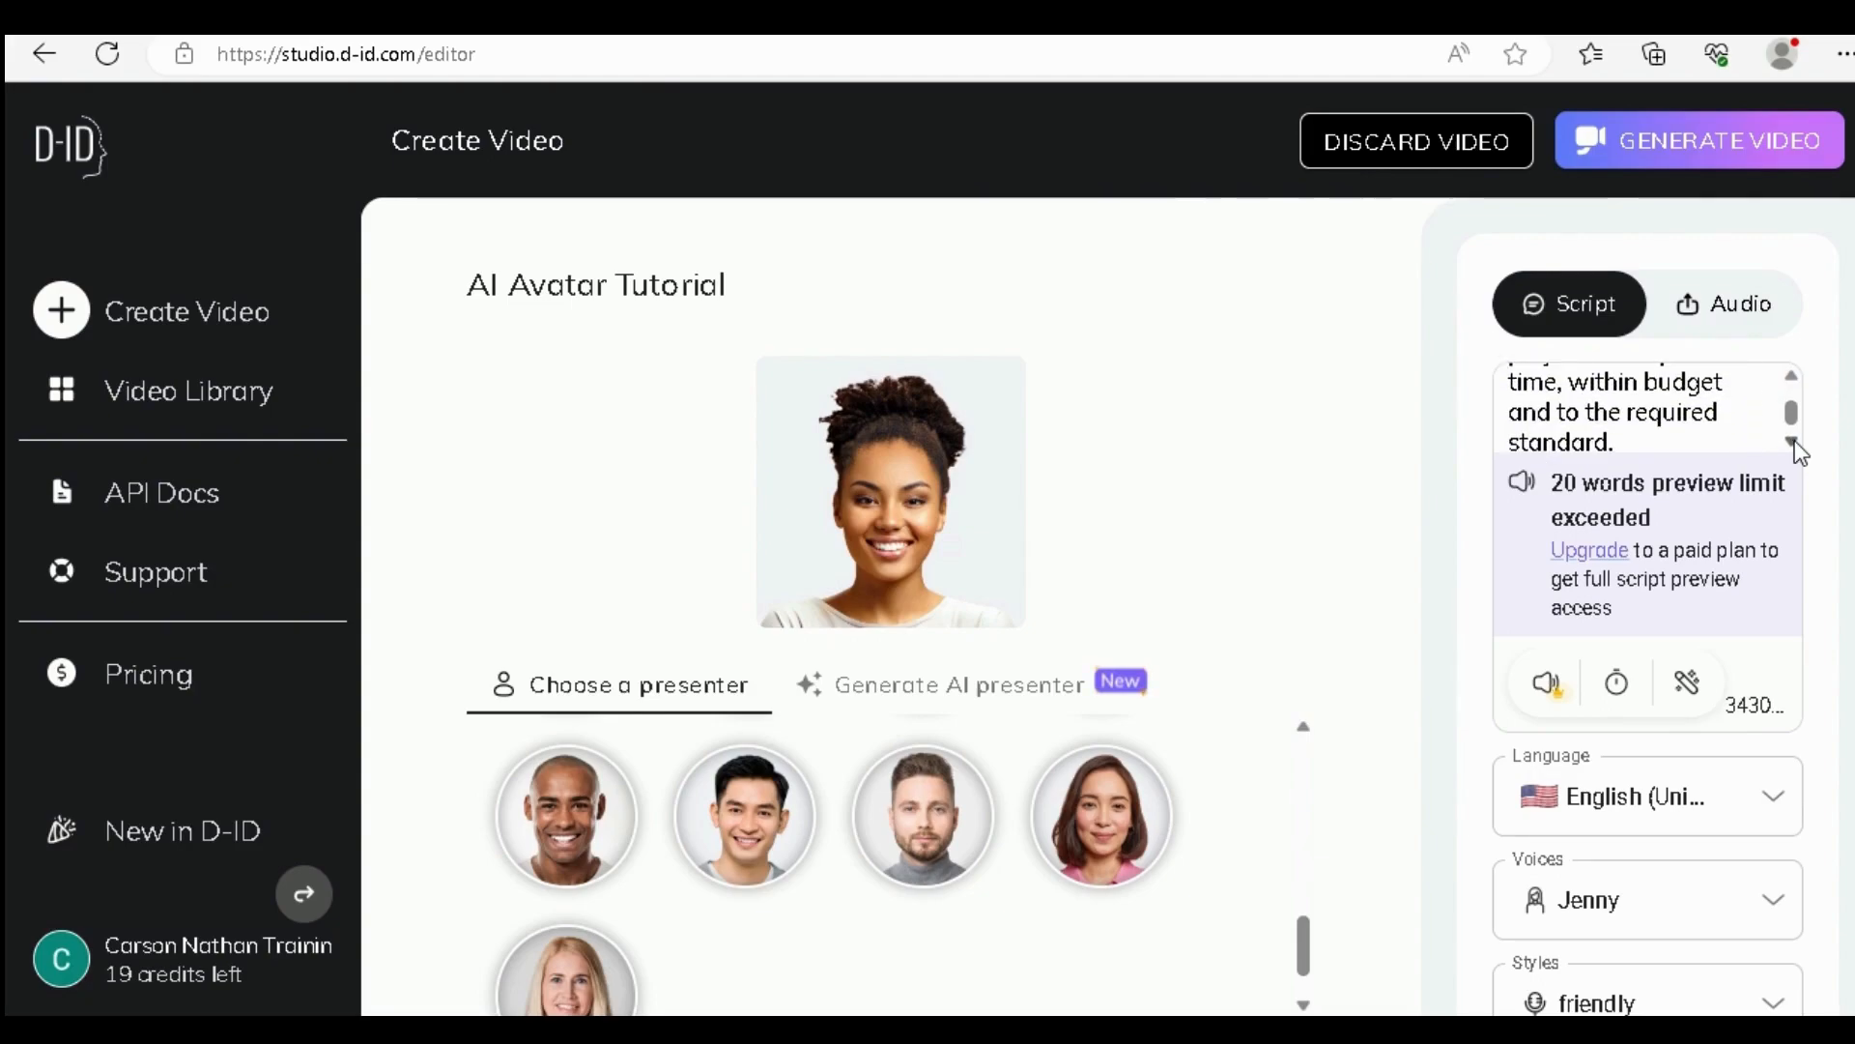
{"action": "left_click", "coordinate": [1795, 439]}
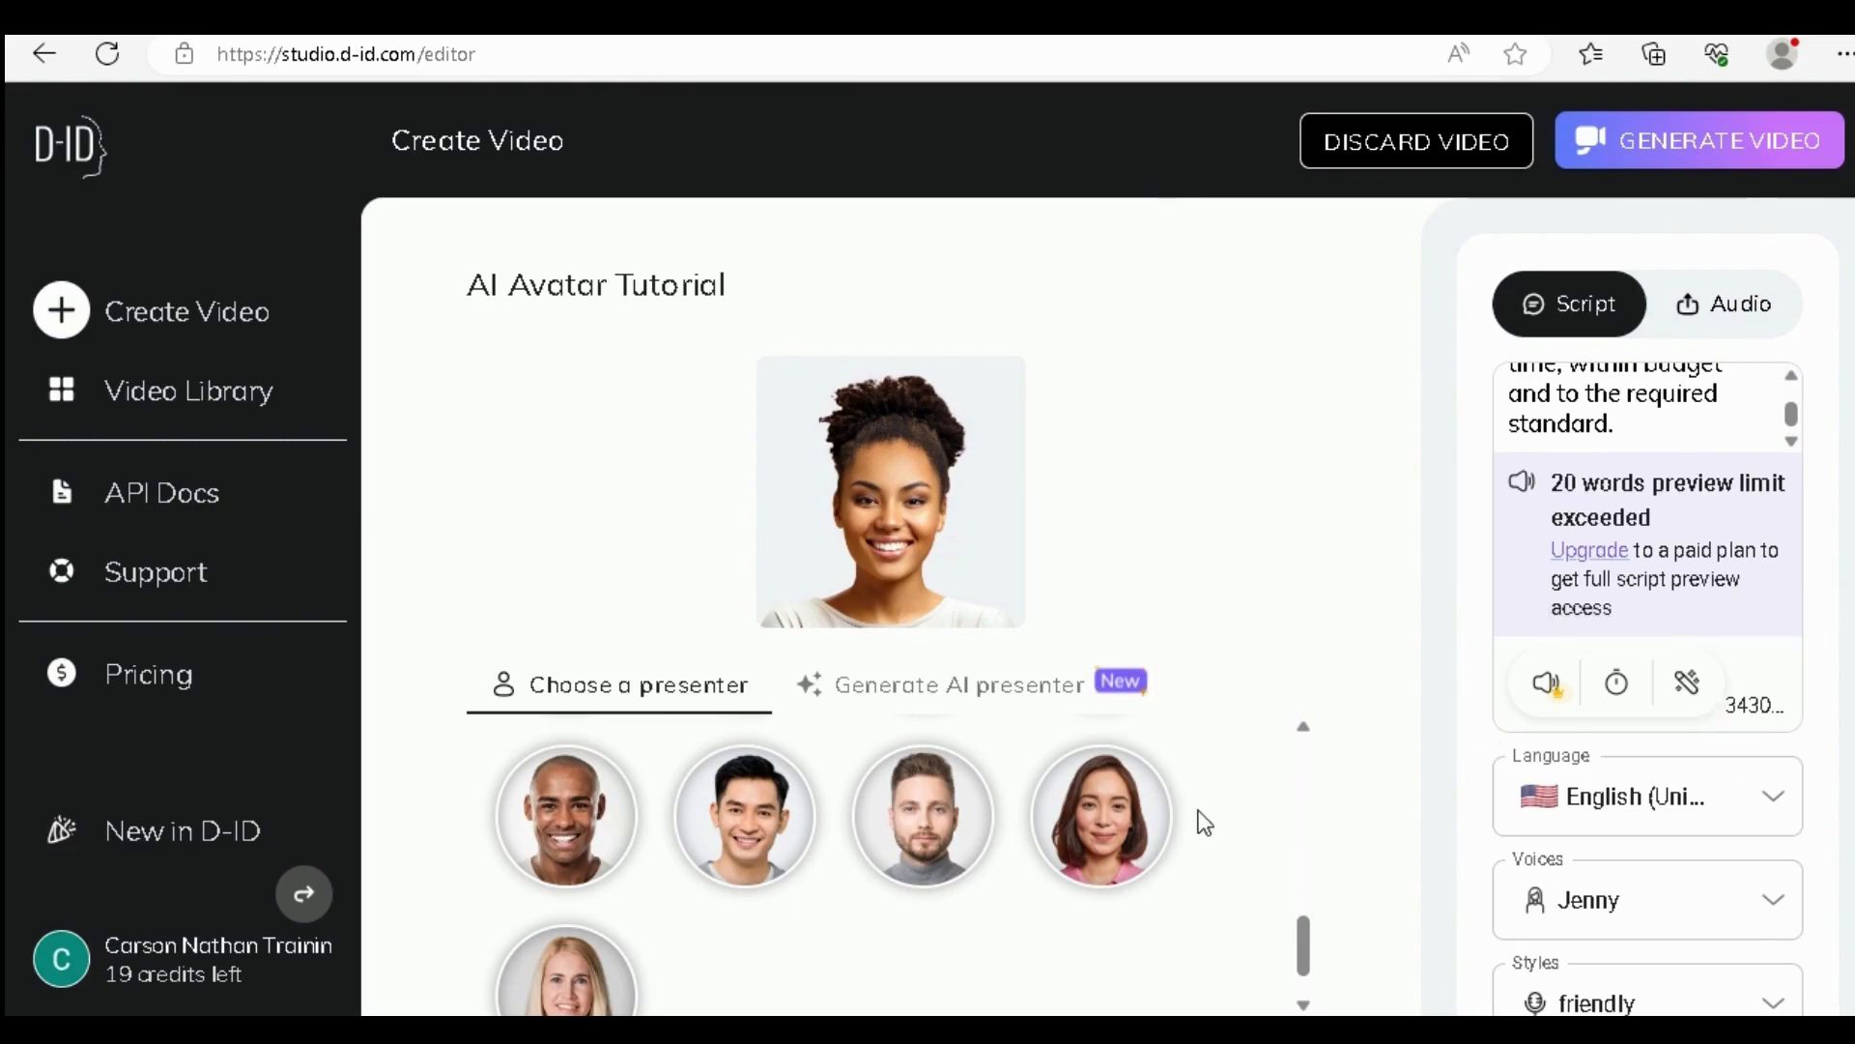
Try the presenter with the brown bob and pink top, and review the script again from its beginning
{"action": "left_click", "coordinate": [1113, 828]}
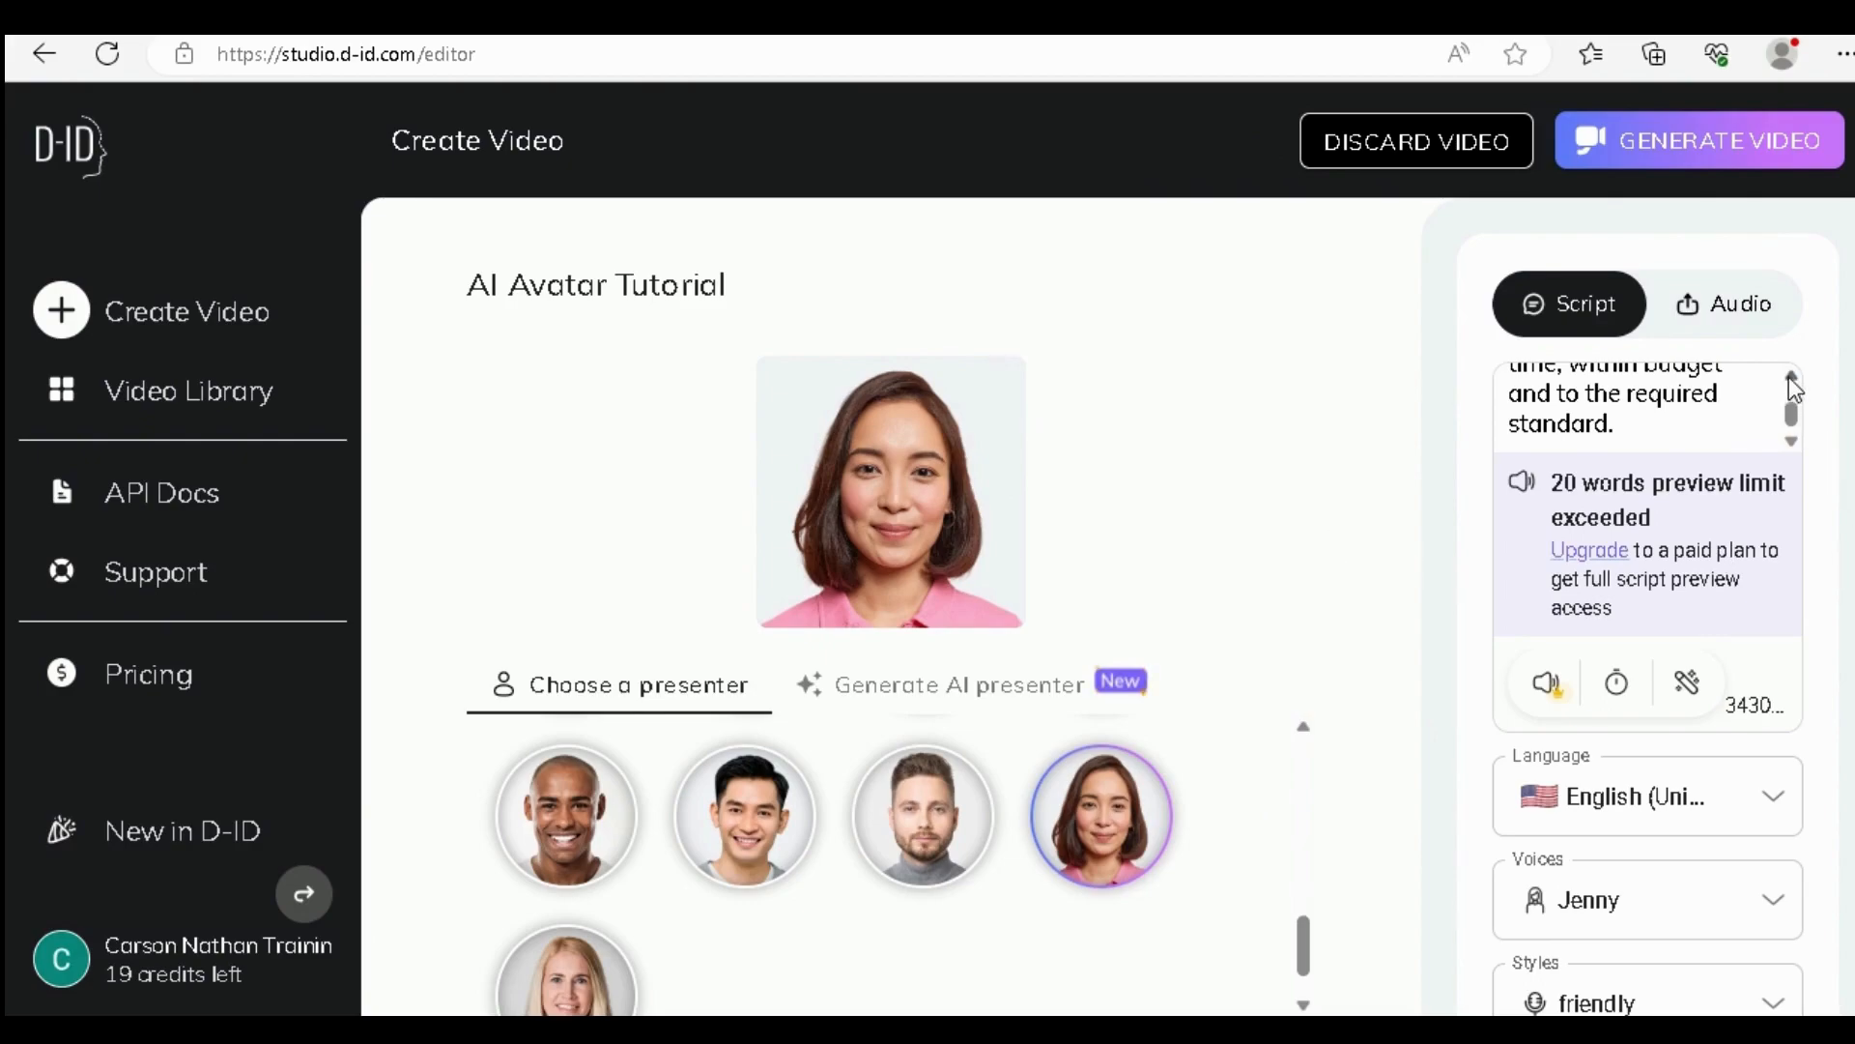
{"action": "left_click_drag", "start_coordinate": [1795, 419], "coordinate": [1795, 396]}
{"action": "scroll", "coordinate": [1794, 442], "scroll_direction": "down", "scroll_amount": 3}
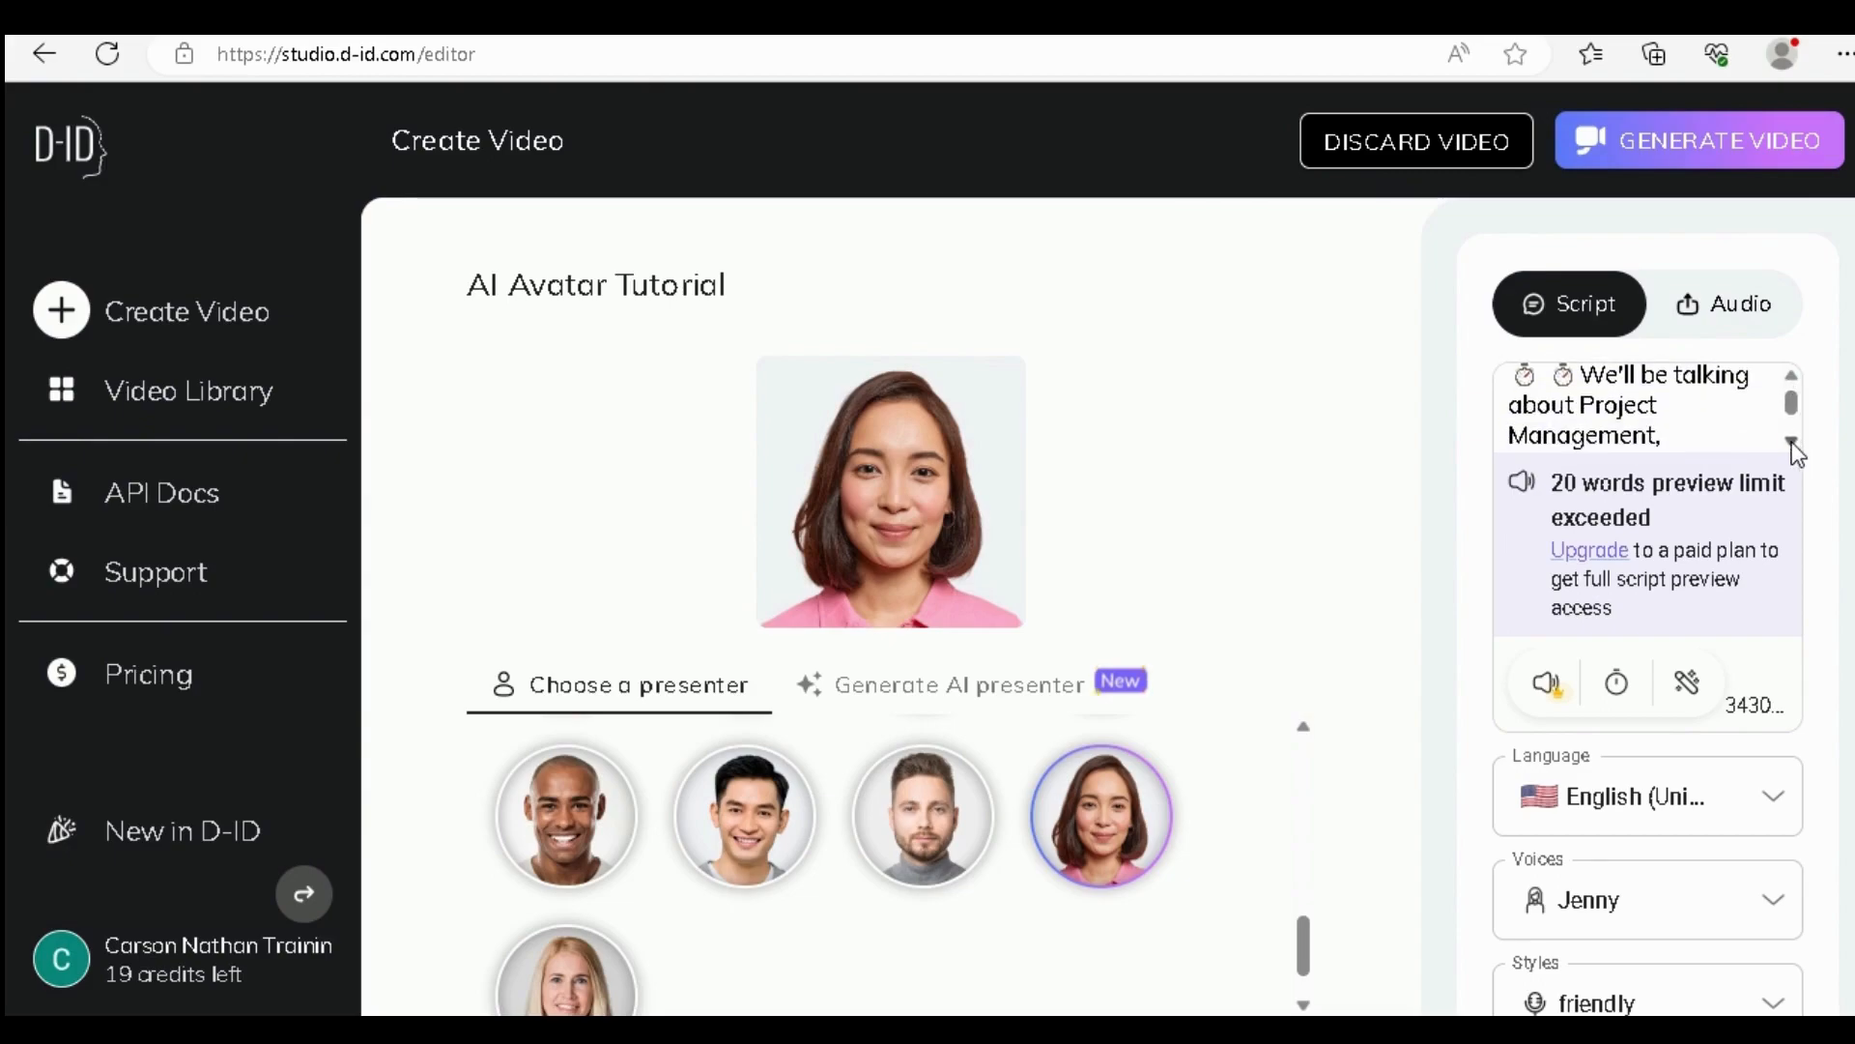
{"action": "scroll", "coordinate": [1794, 442], "scroll_direction": "down", "scroll_amount": 2}
{"action": "scroll", "coordinate": [1795, 442], "scroll_direction": "down", "scroll_amount": 2}
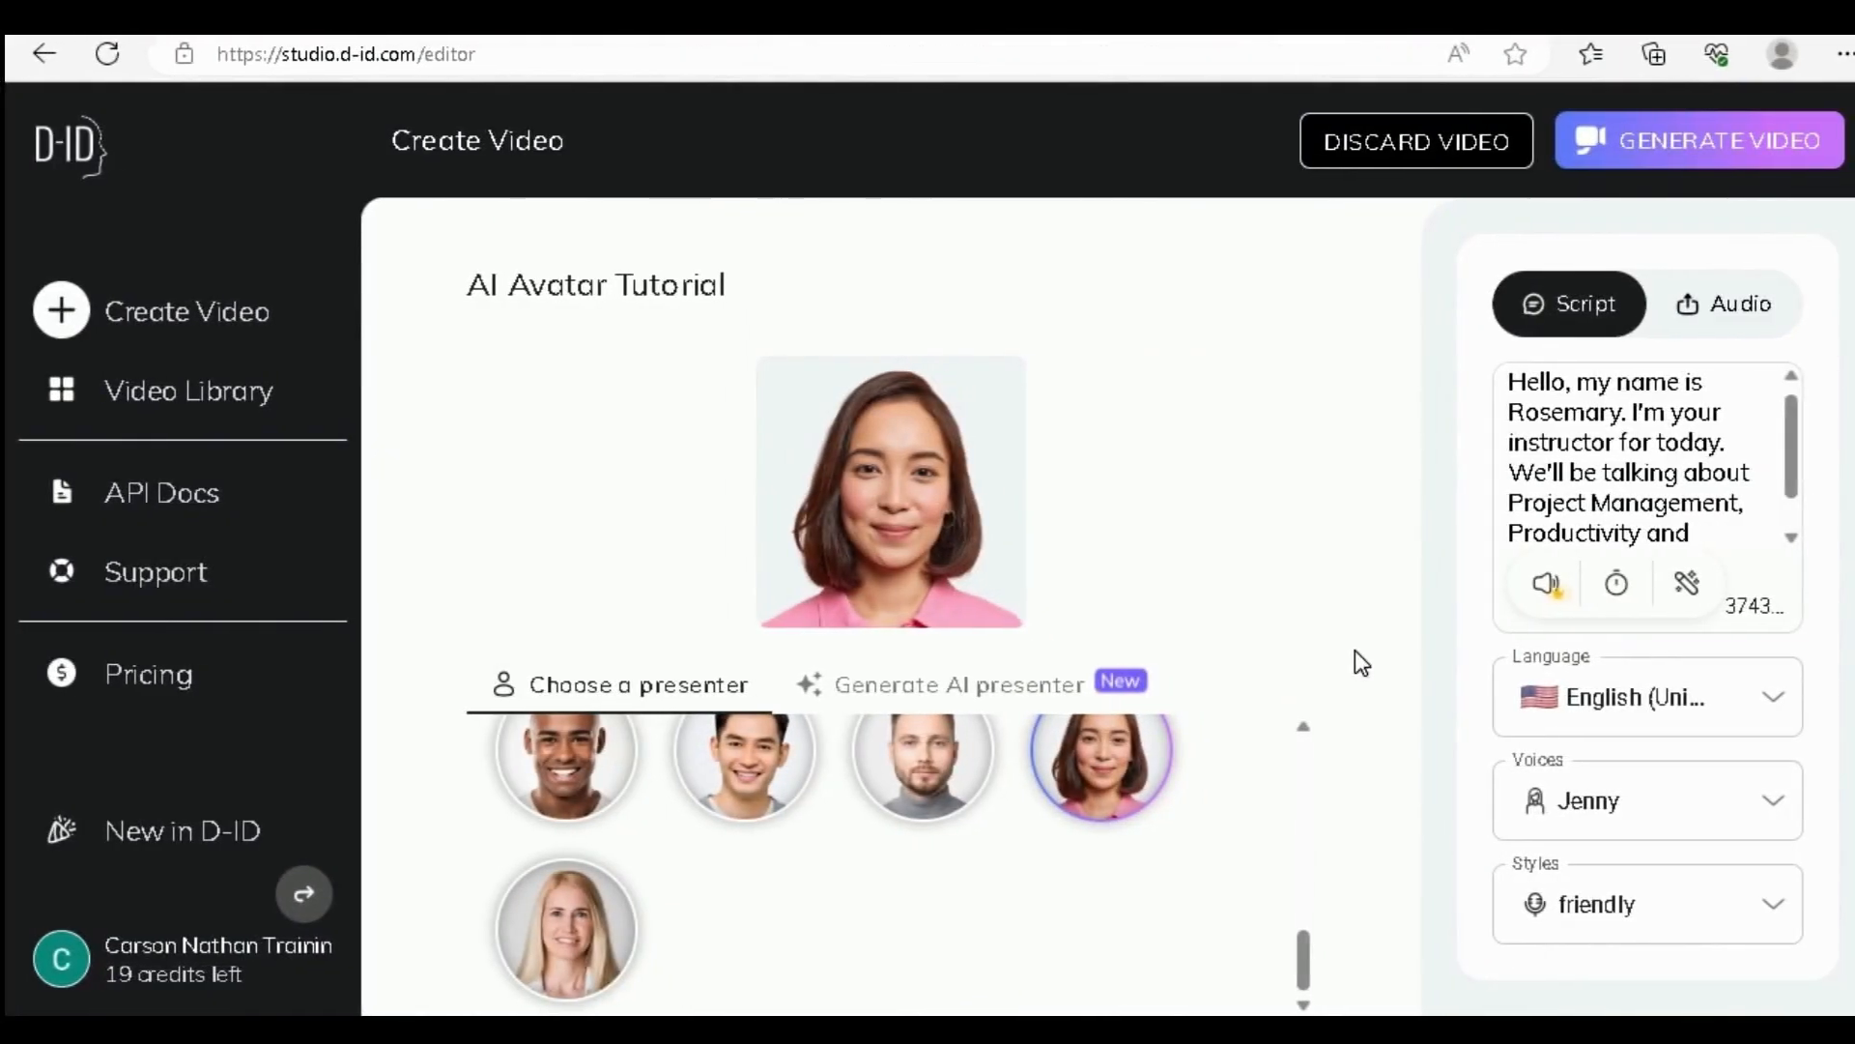
Look through the presenter gallery and choose the smiling woman with the curly updo as the presenter
{"action": "scroll", "coordinate": [1113, 795], "scroll_direction": "up", "scroll_amount": 2}
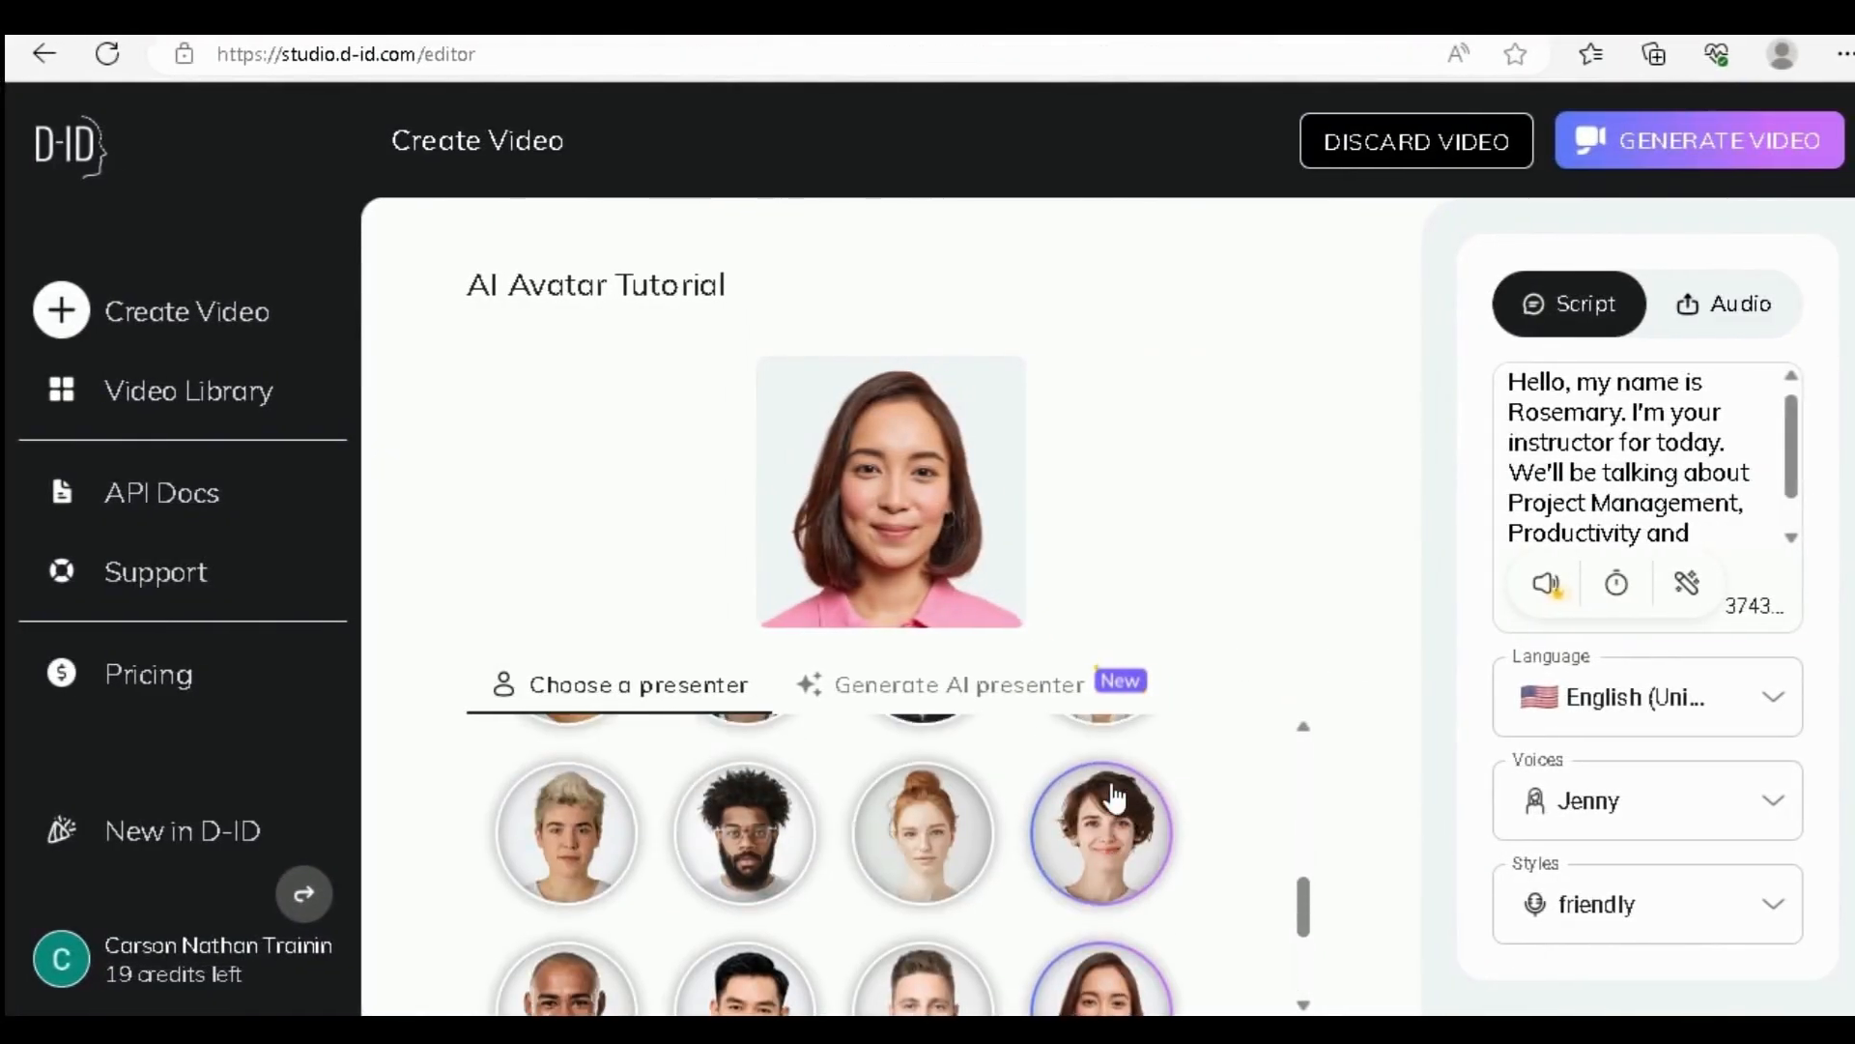
{"action": "scroll", "coordinate": [1116, 797], "scroll_direction": "up", "scroll_amount": 4}
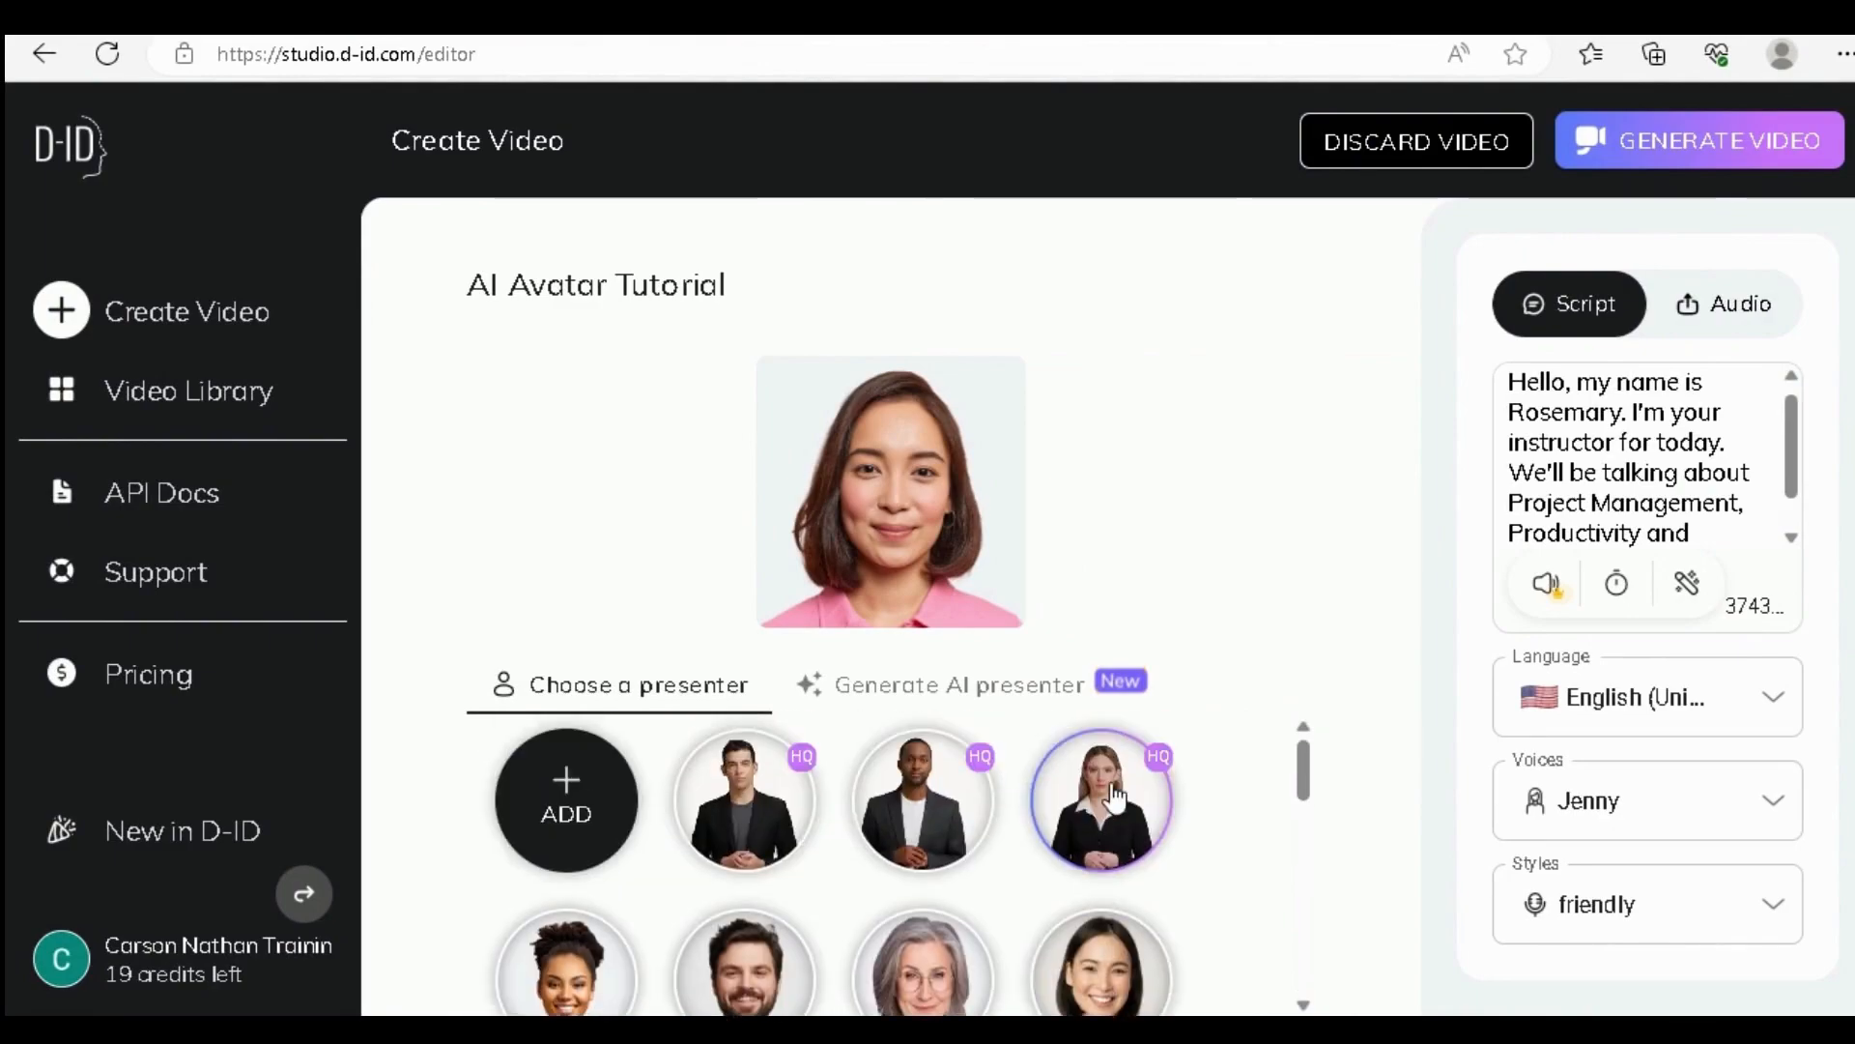
{"action": "scroll", "coordinate": [1116, 797], "scroll_direction": "down", "scroll_amount": 2}
{"action": "left_click", "coordinate": [583, 760]}
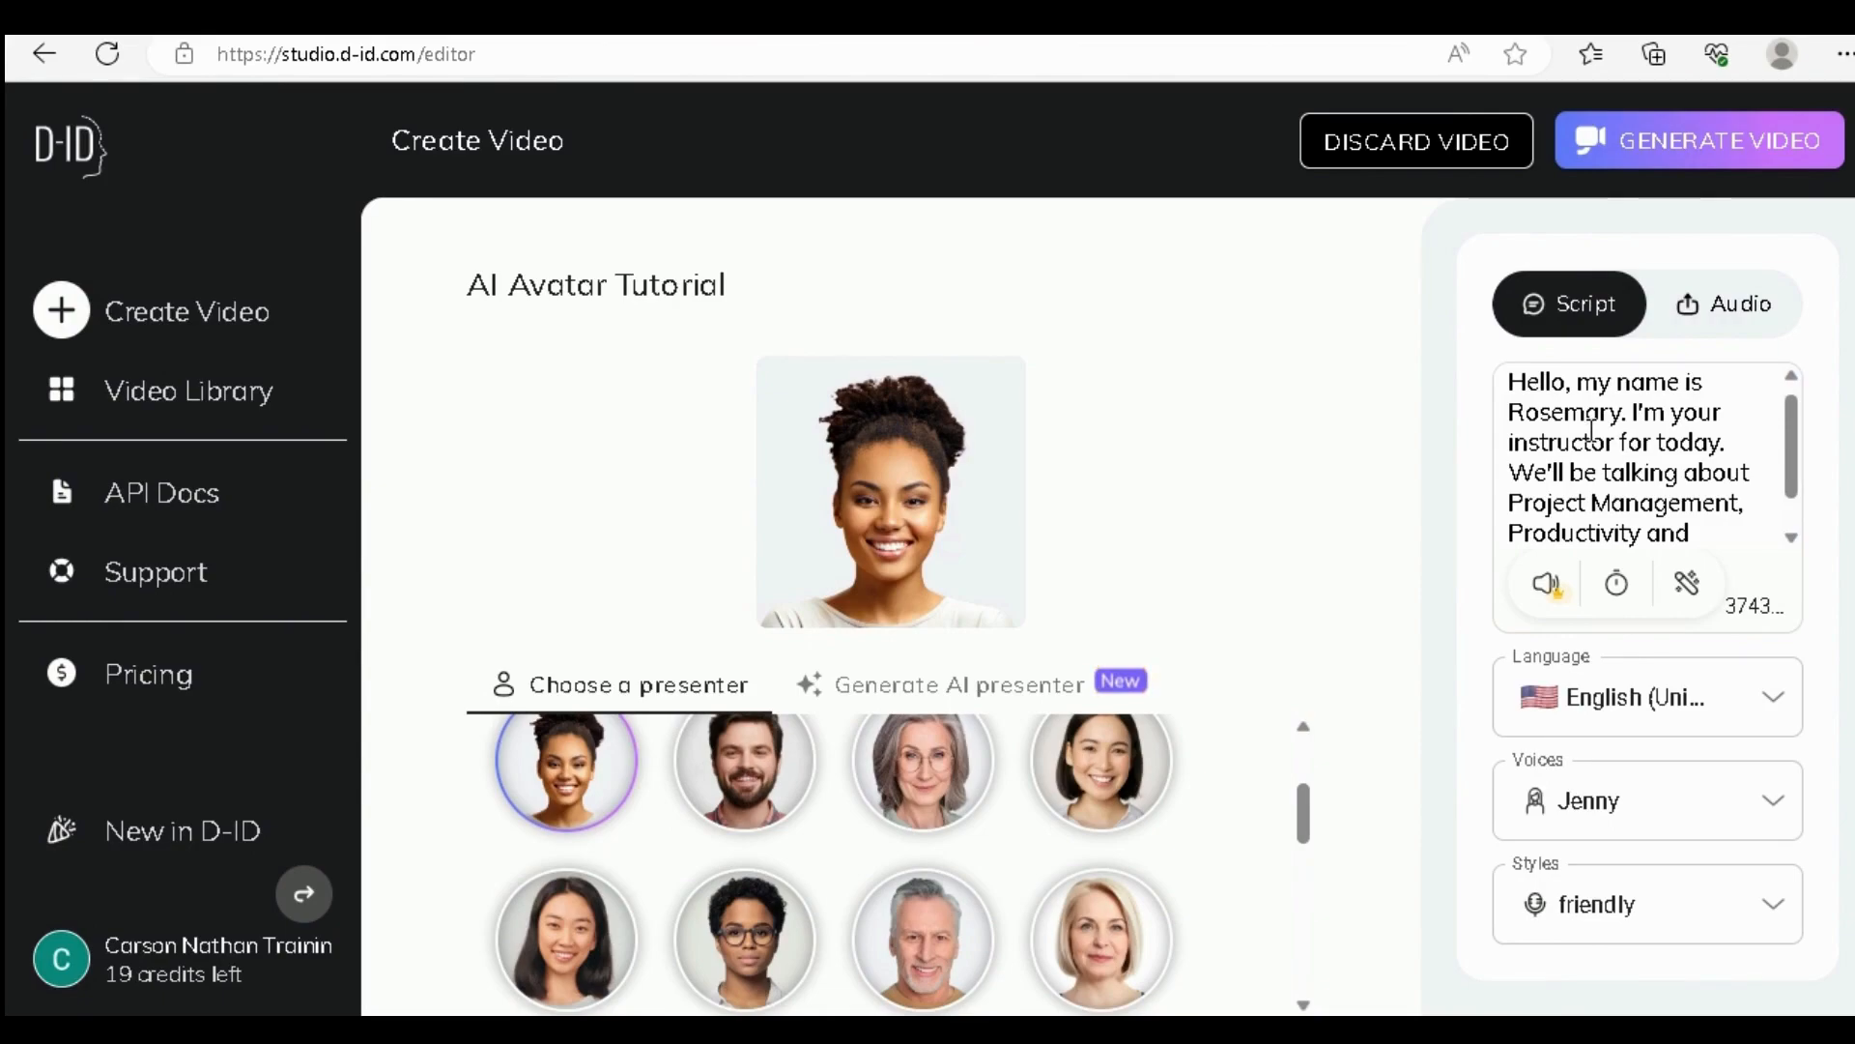
Check the video length, name and credit cost in the summary and generate the AI Avatar Tutorial video
{"action": "left_click", "coordinate": [1674, 154]}
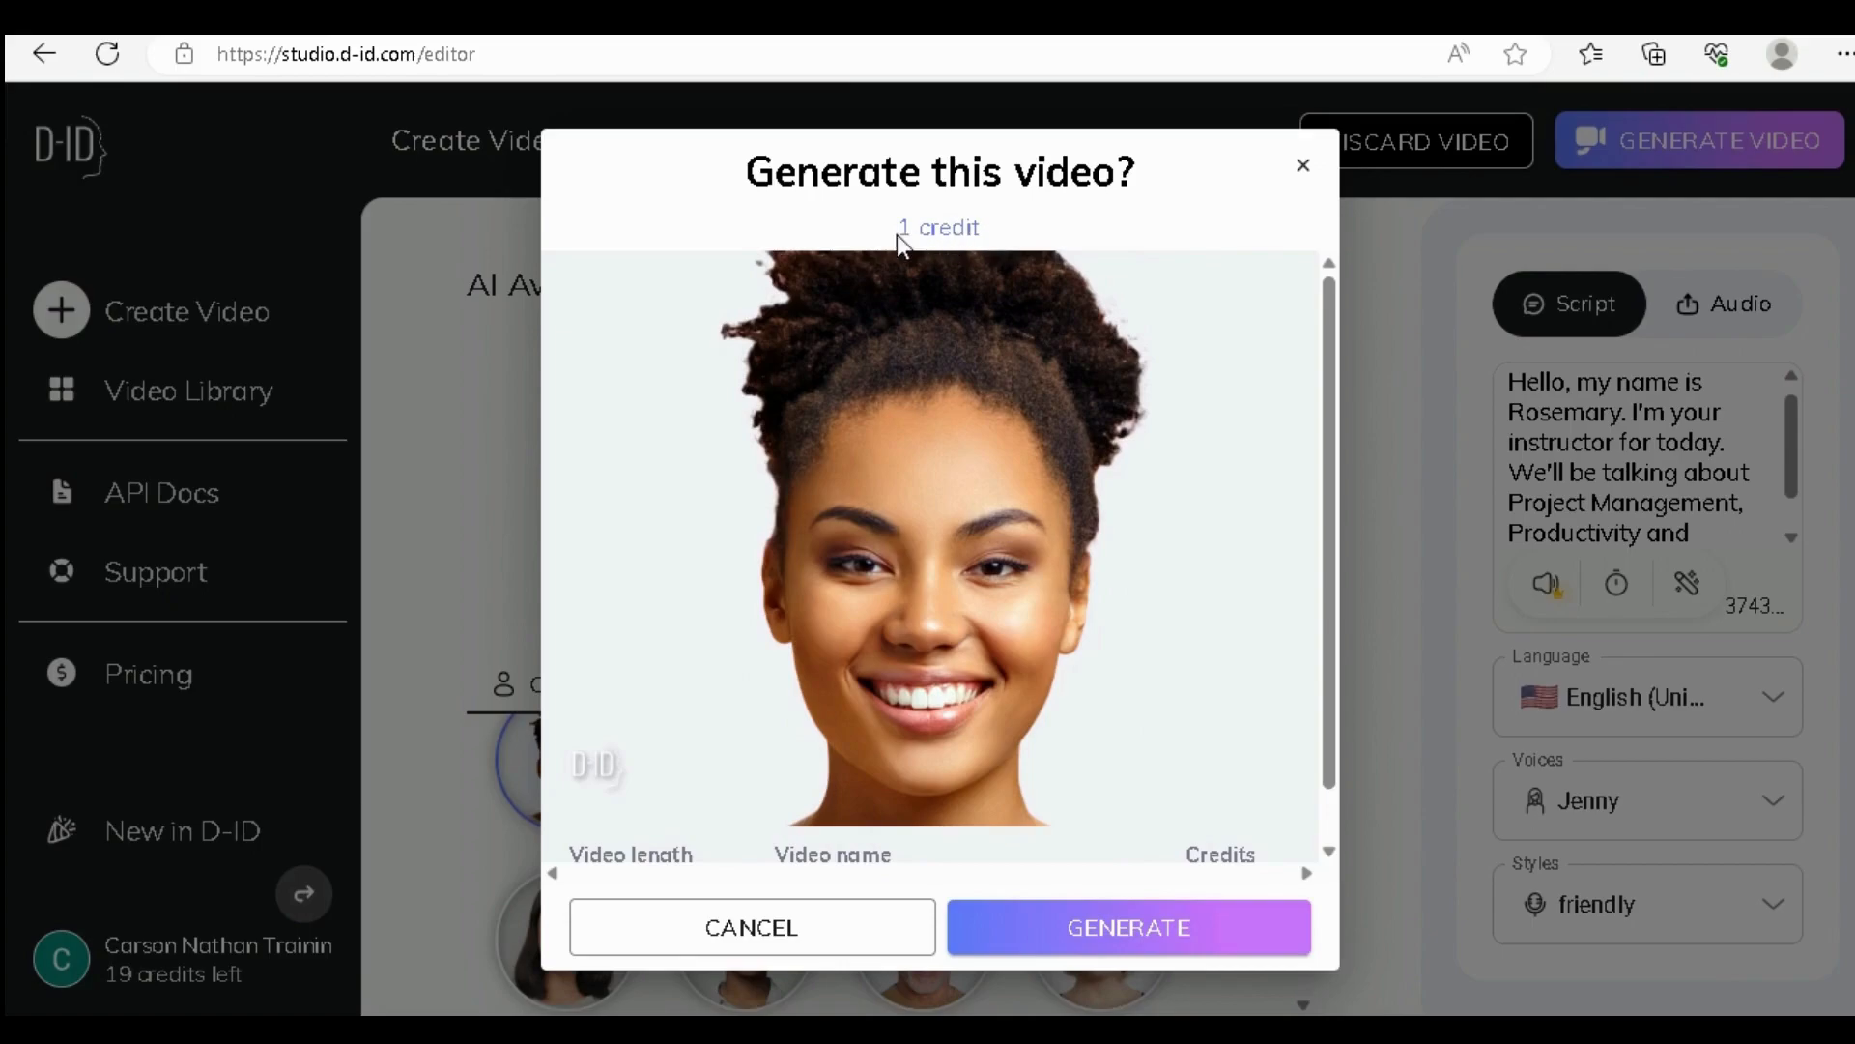
{"action": "scroll", "coordinate": [920, 592], "scroll_direction": "down", "scroll_amount": 1}
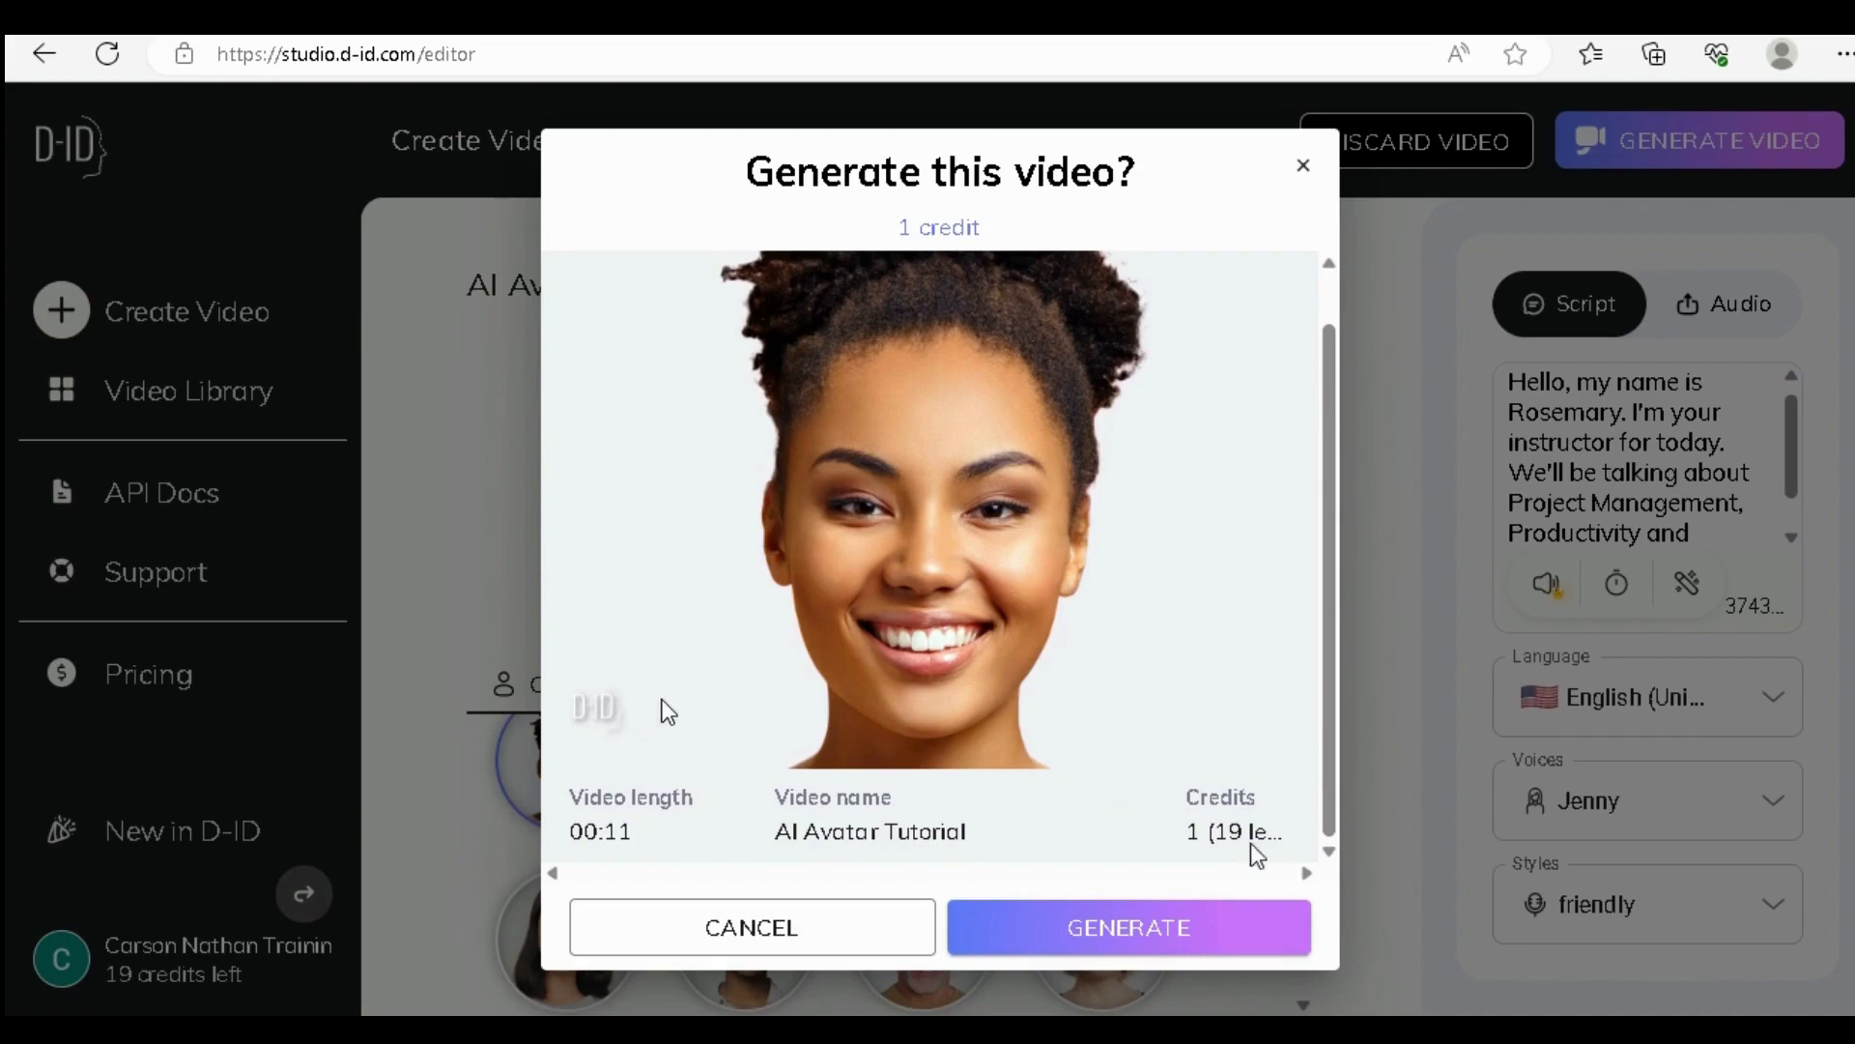
{"action": "left_click", "coordinate": [1074, 923]}
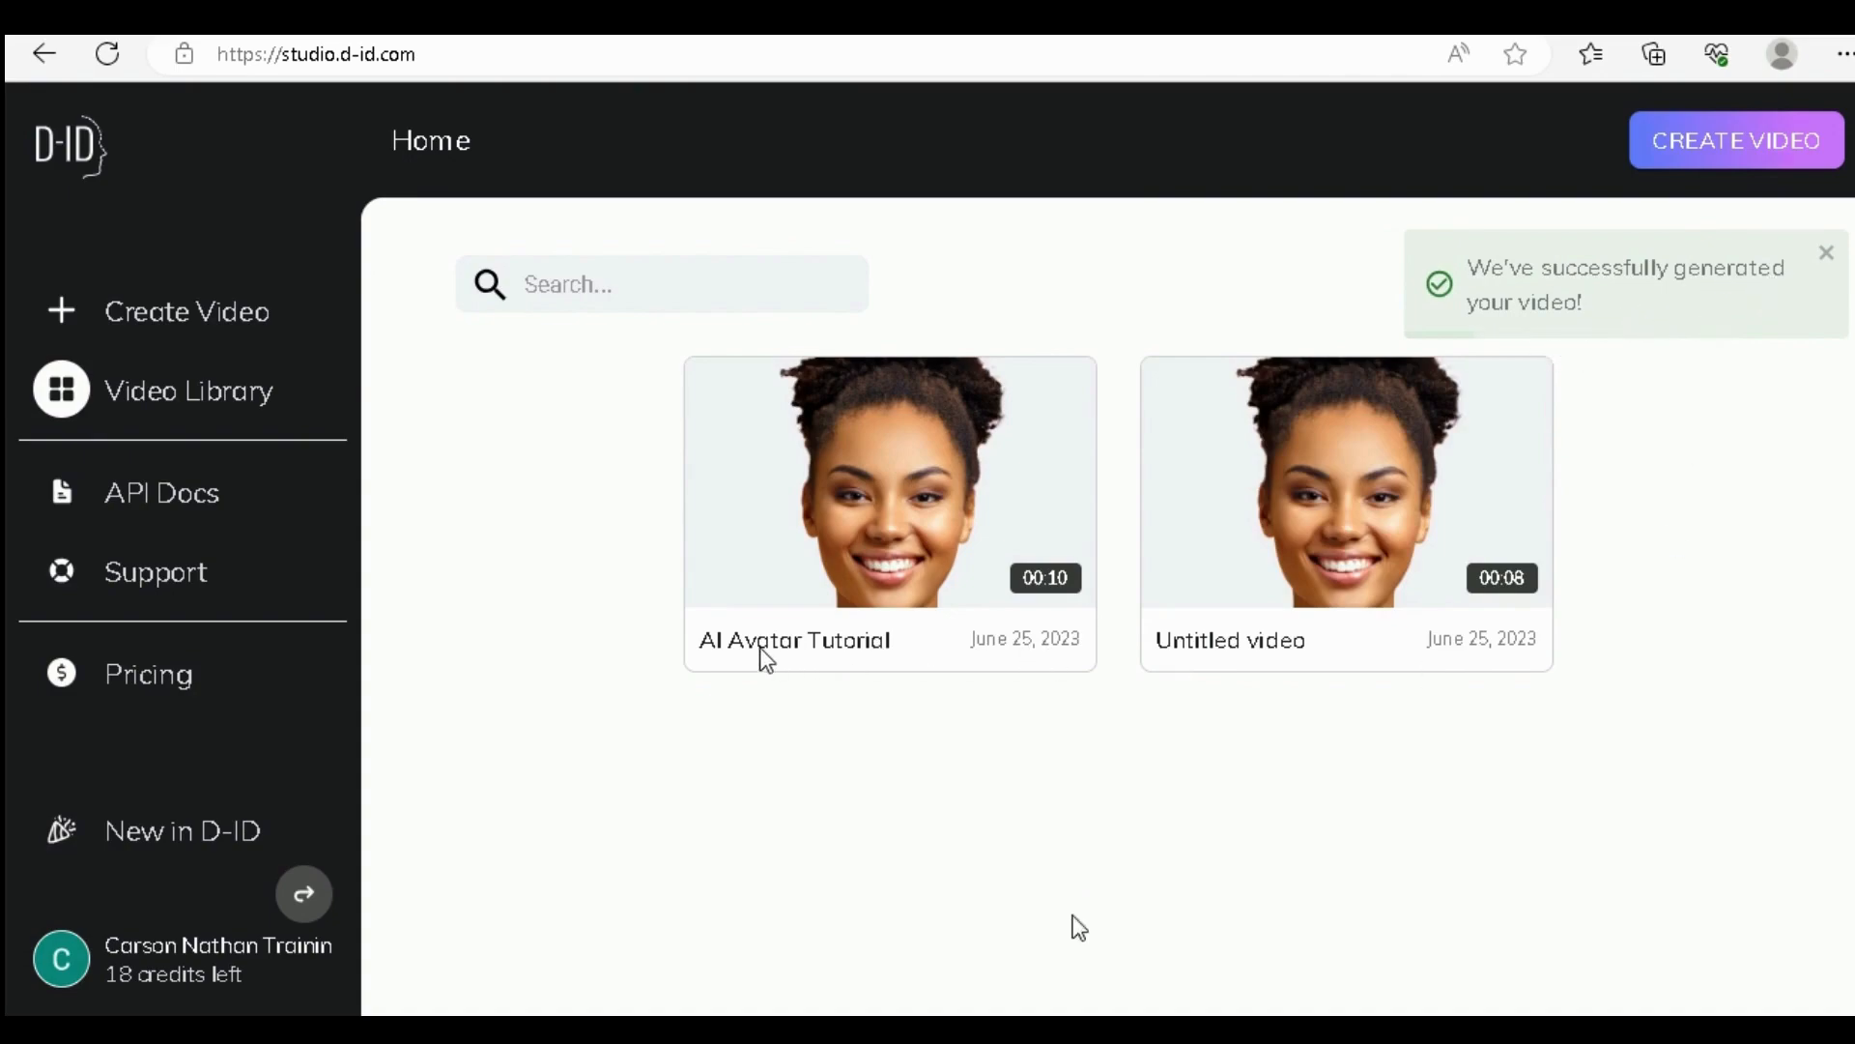
Play the generated AI Avatar Tutorial video from the library and check its sharing options
{"action": "mouse_move", "coordinate": [882, 512]}
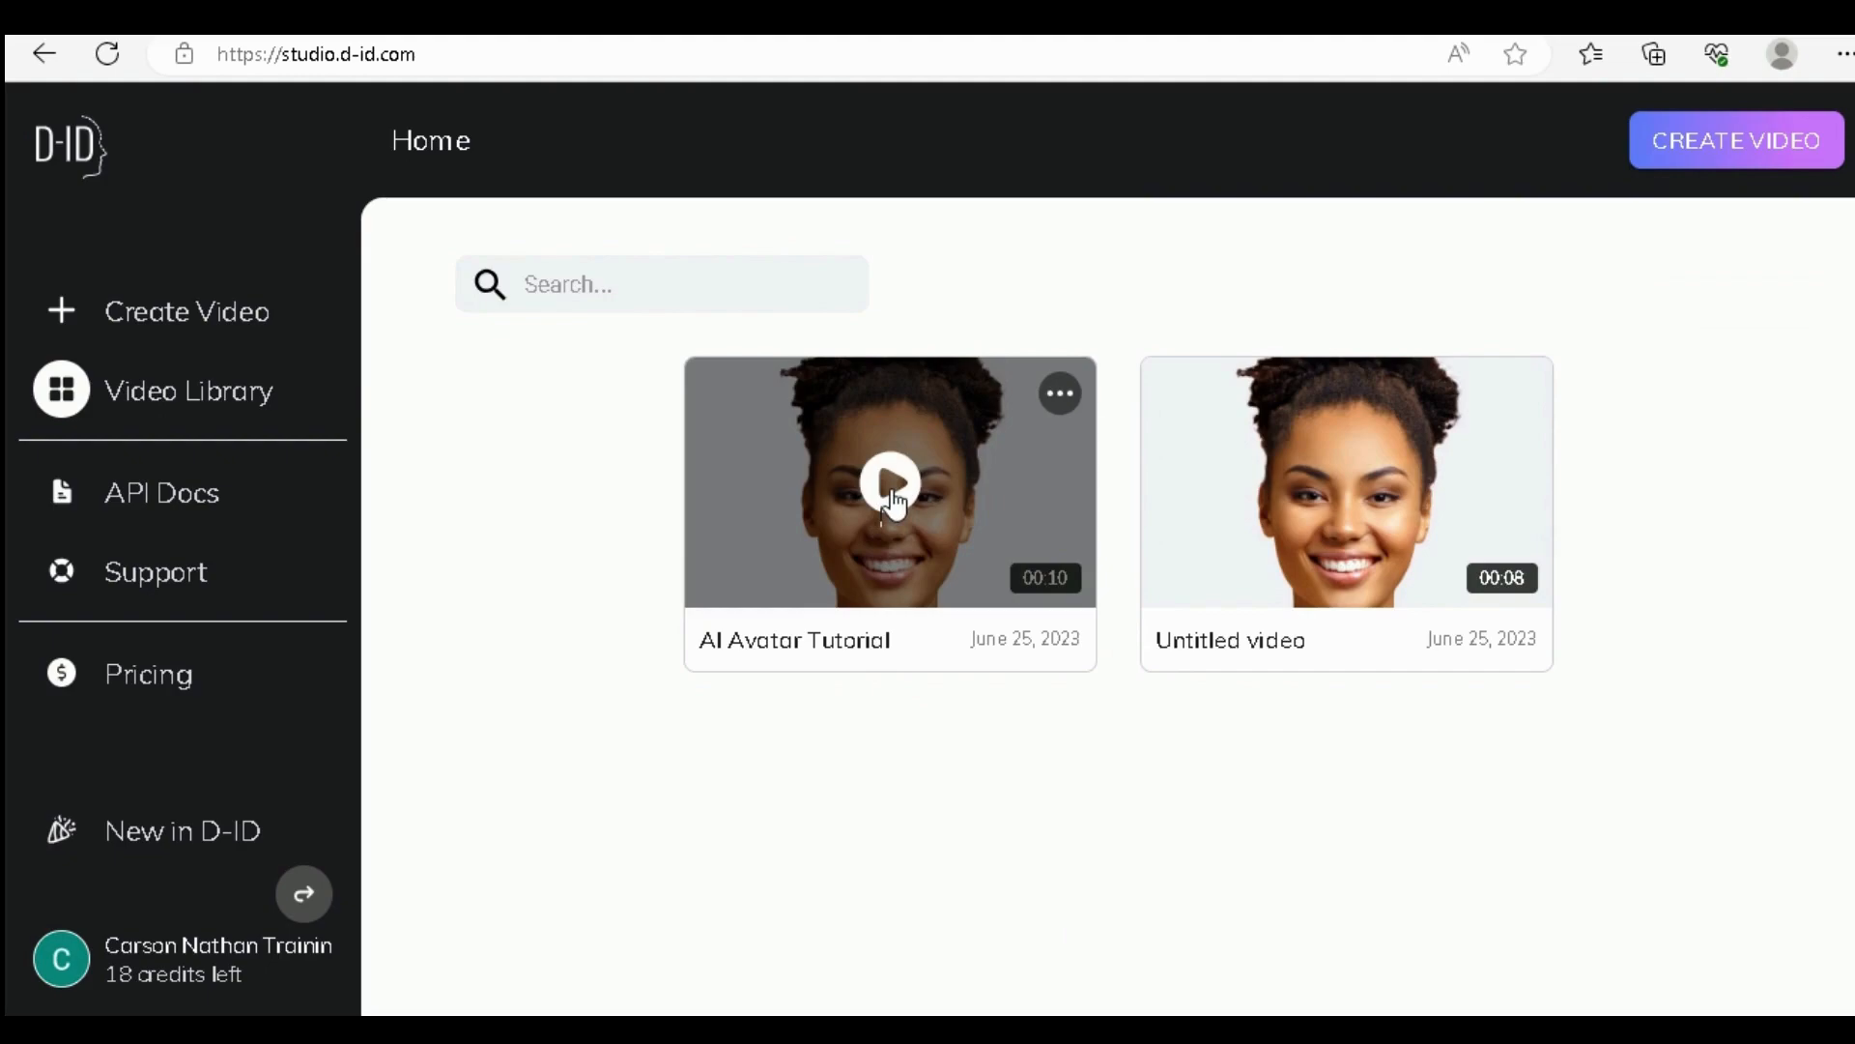
{"action": "left_click", "coordinate": [890, 488]}
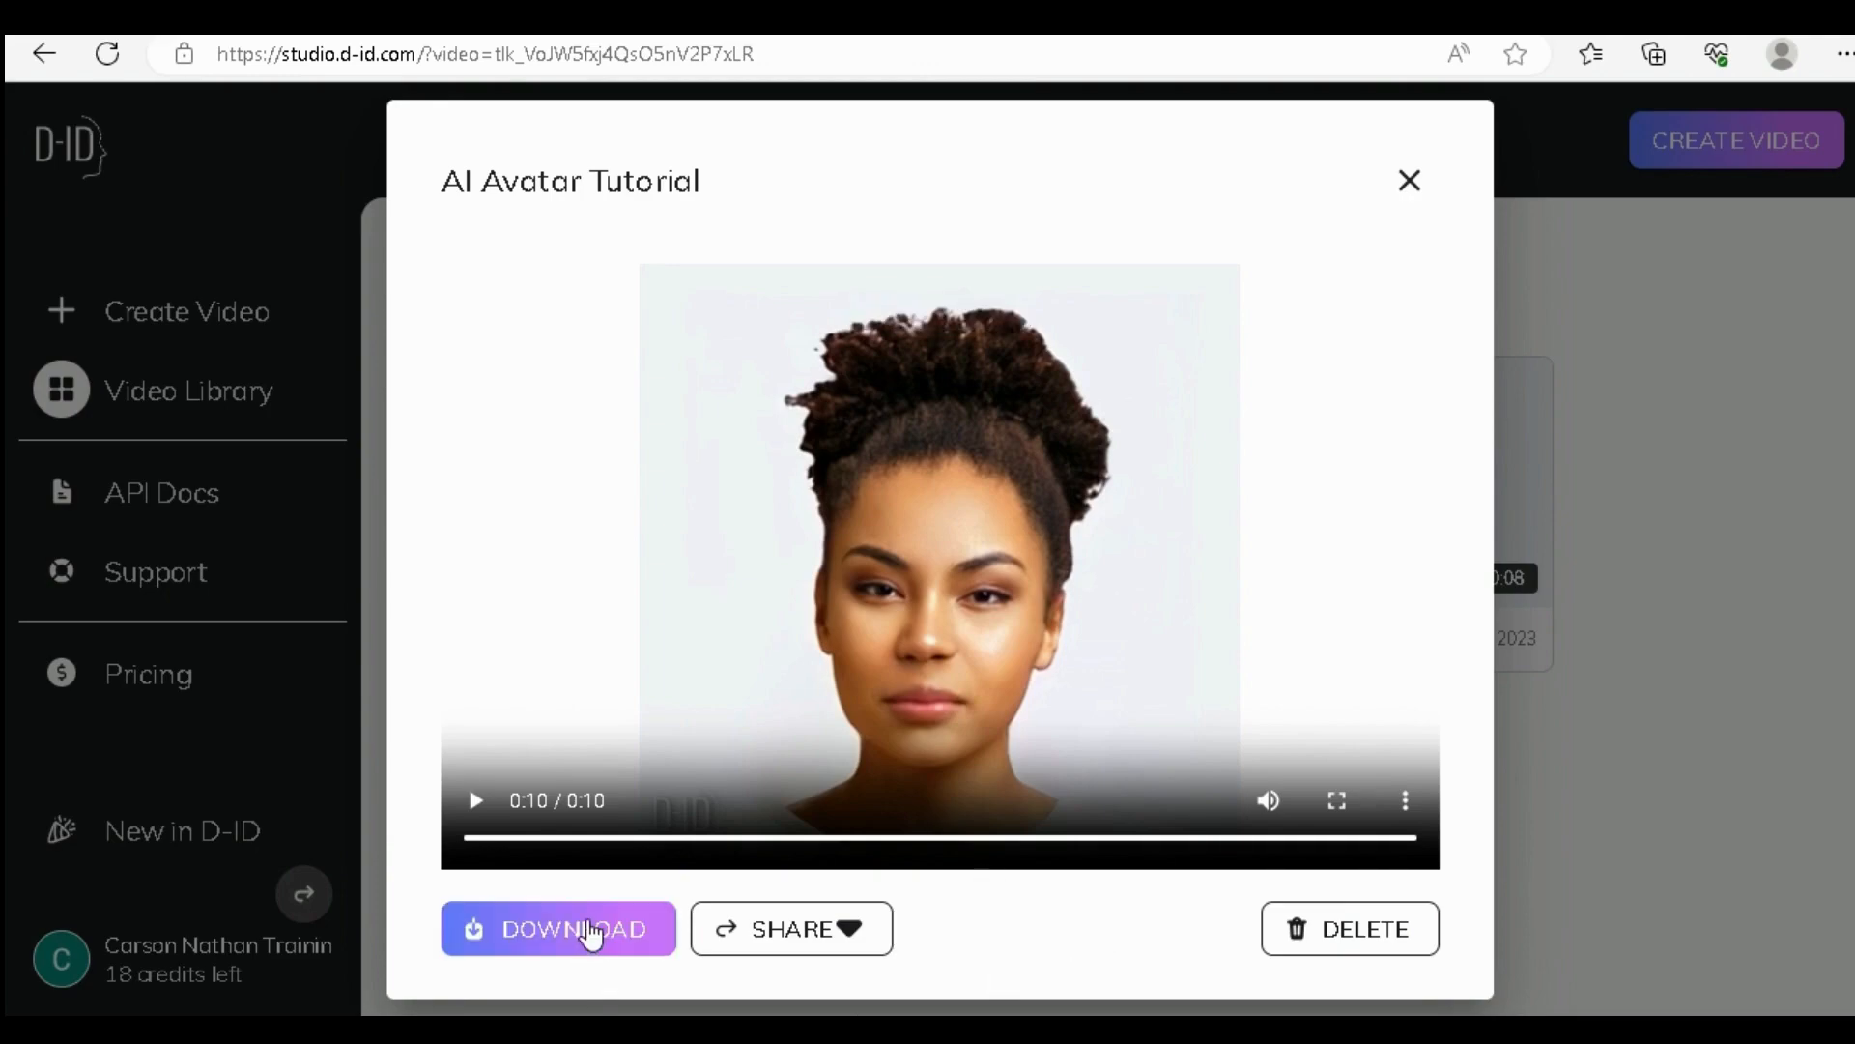
{"action": "left_click", "coordinate": [833, 930]}
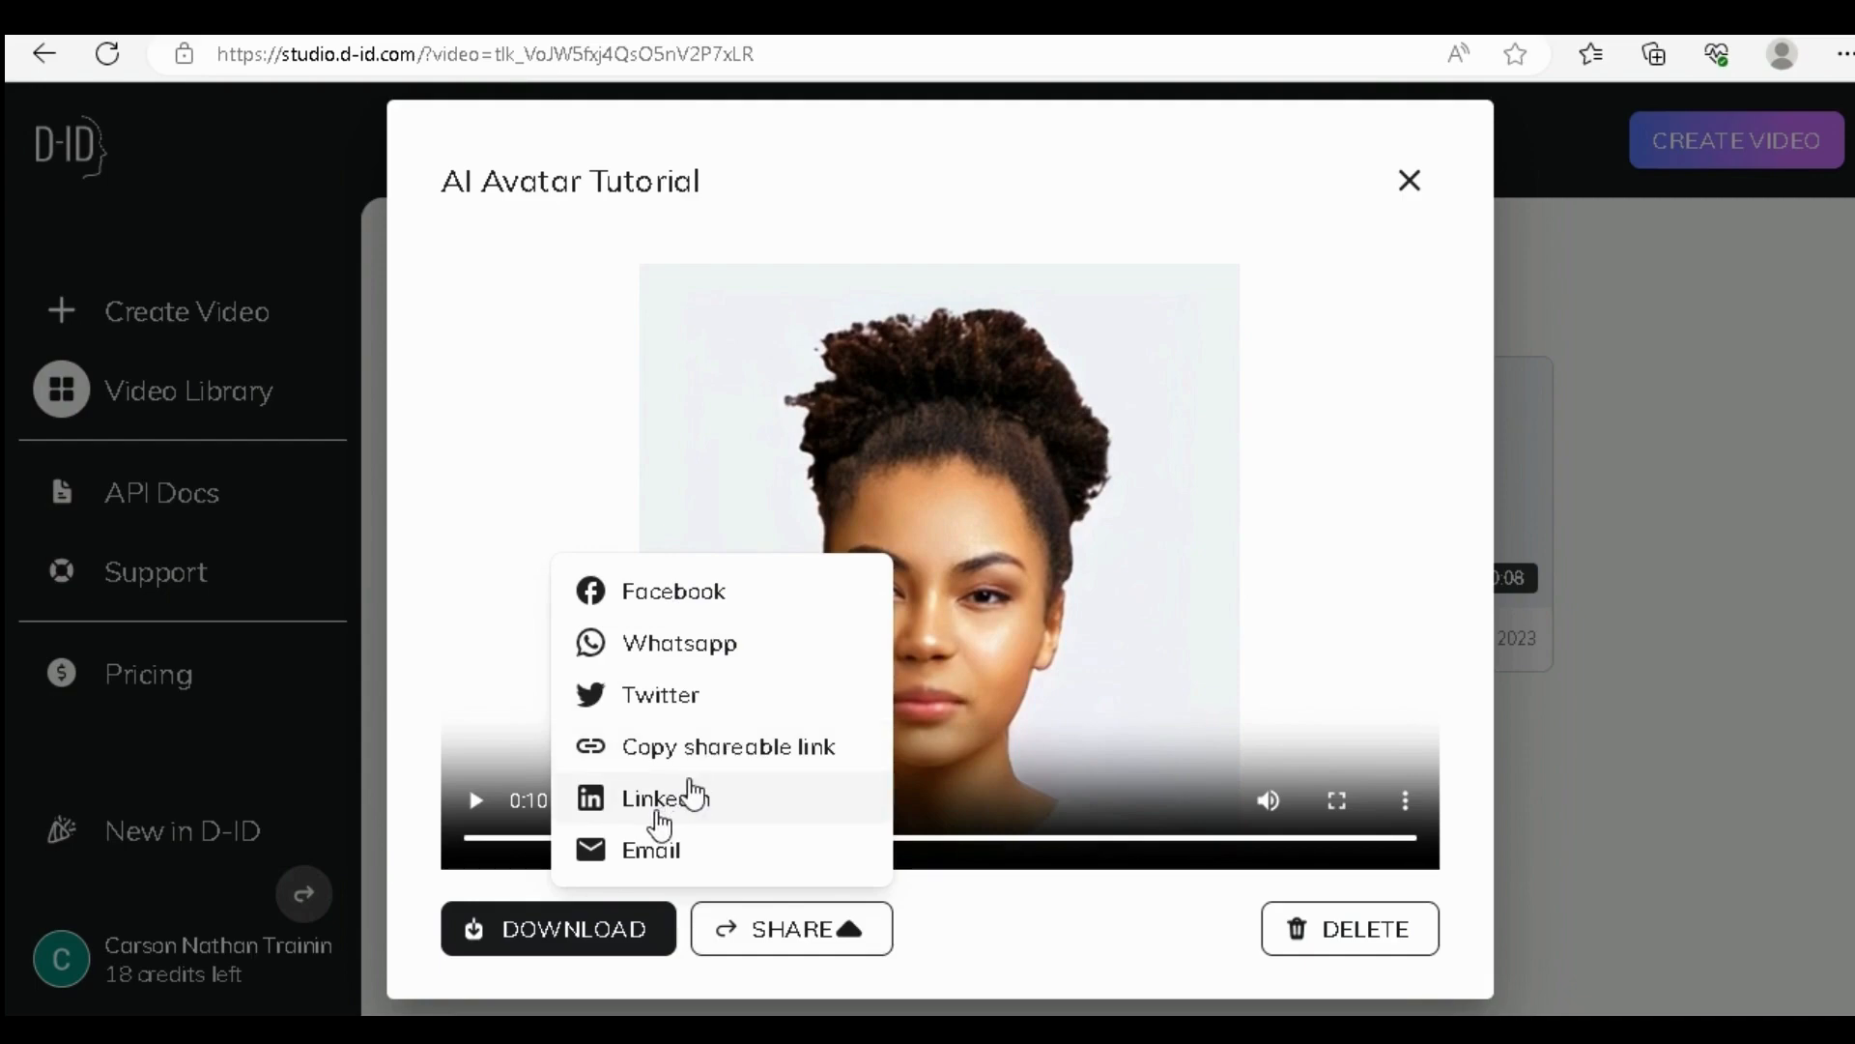
{"action": "left_click", "coordinate": [1008, 926]}
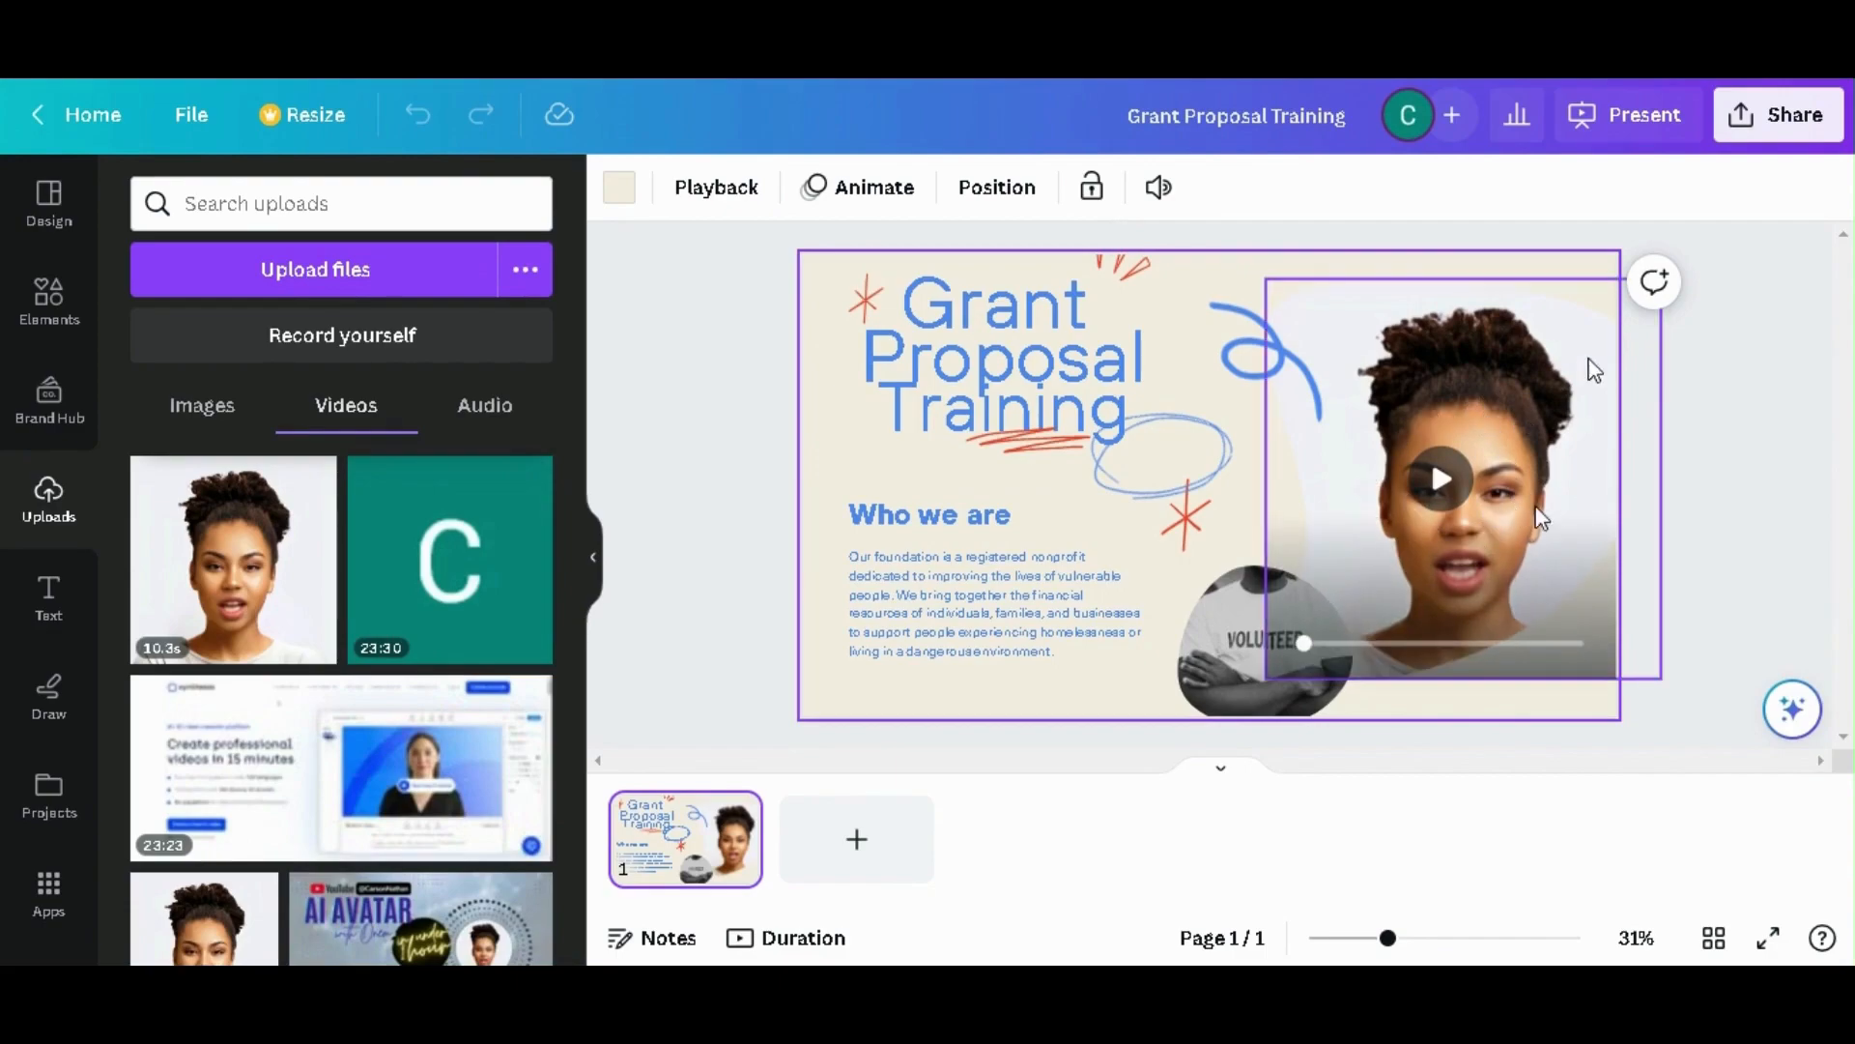
In Canva's Grant Proposal Training design, delete the avatar video from its frame while keeping the frame
{"action": "left_click", "coordinate": [1498, 333]}
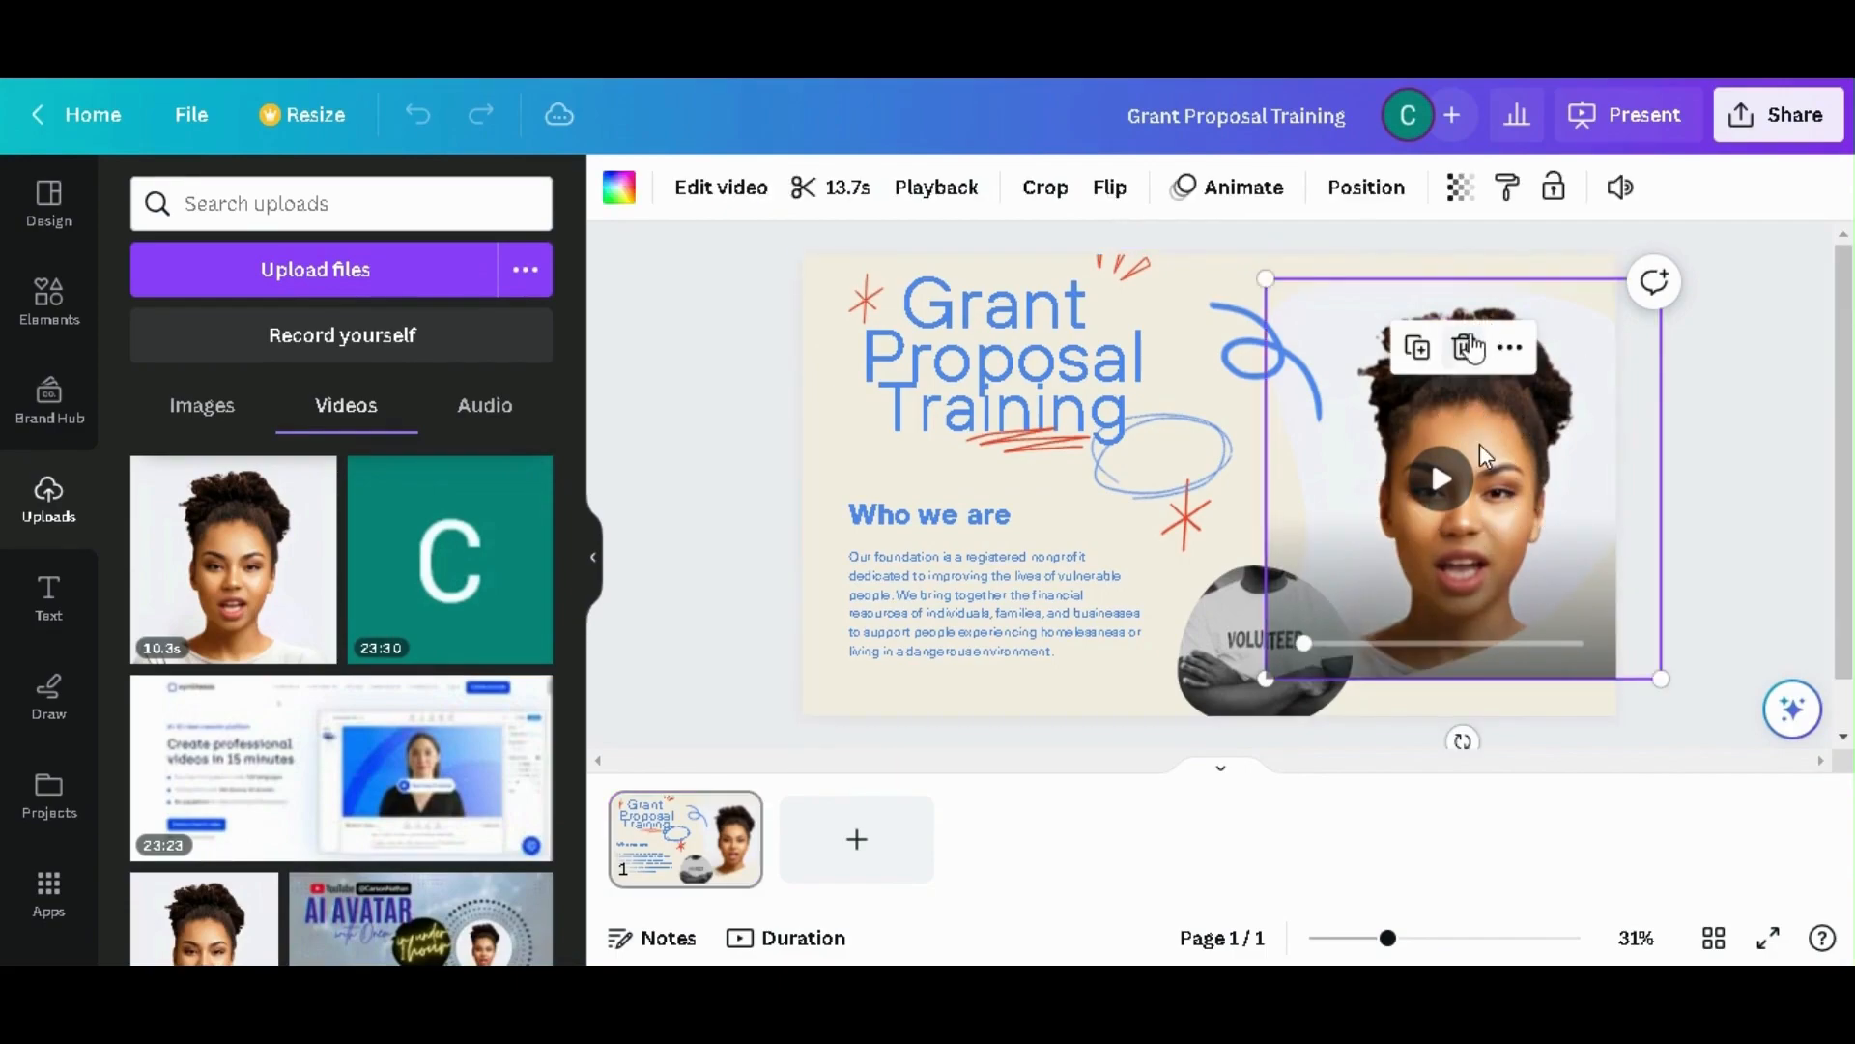
{"action": "left_click", "coordinate": [1464, 346]}
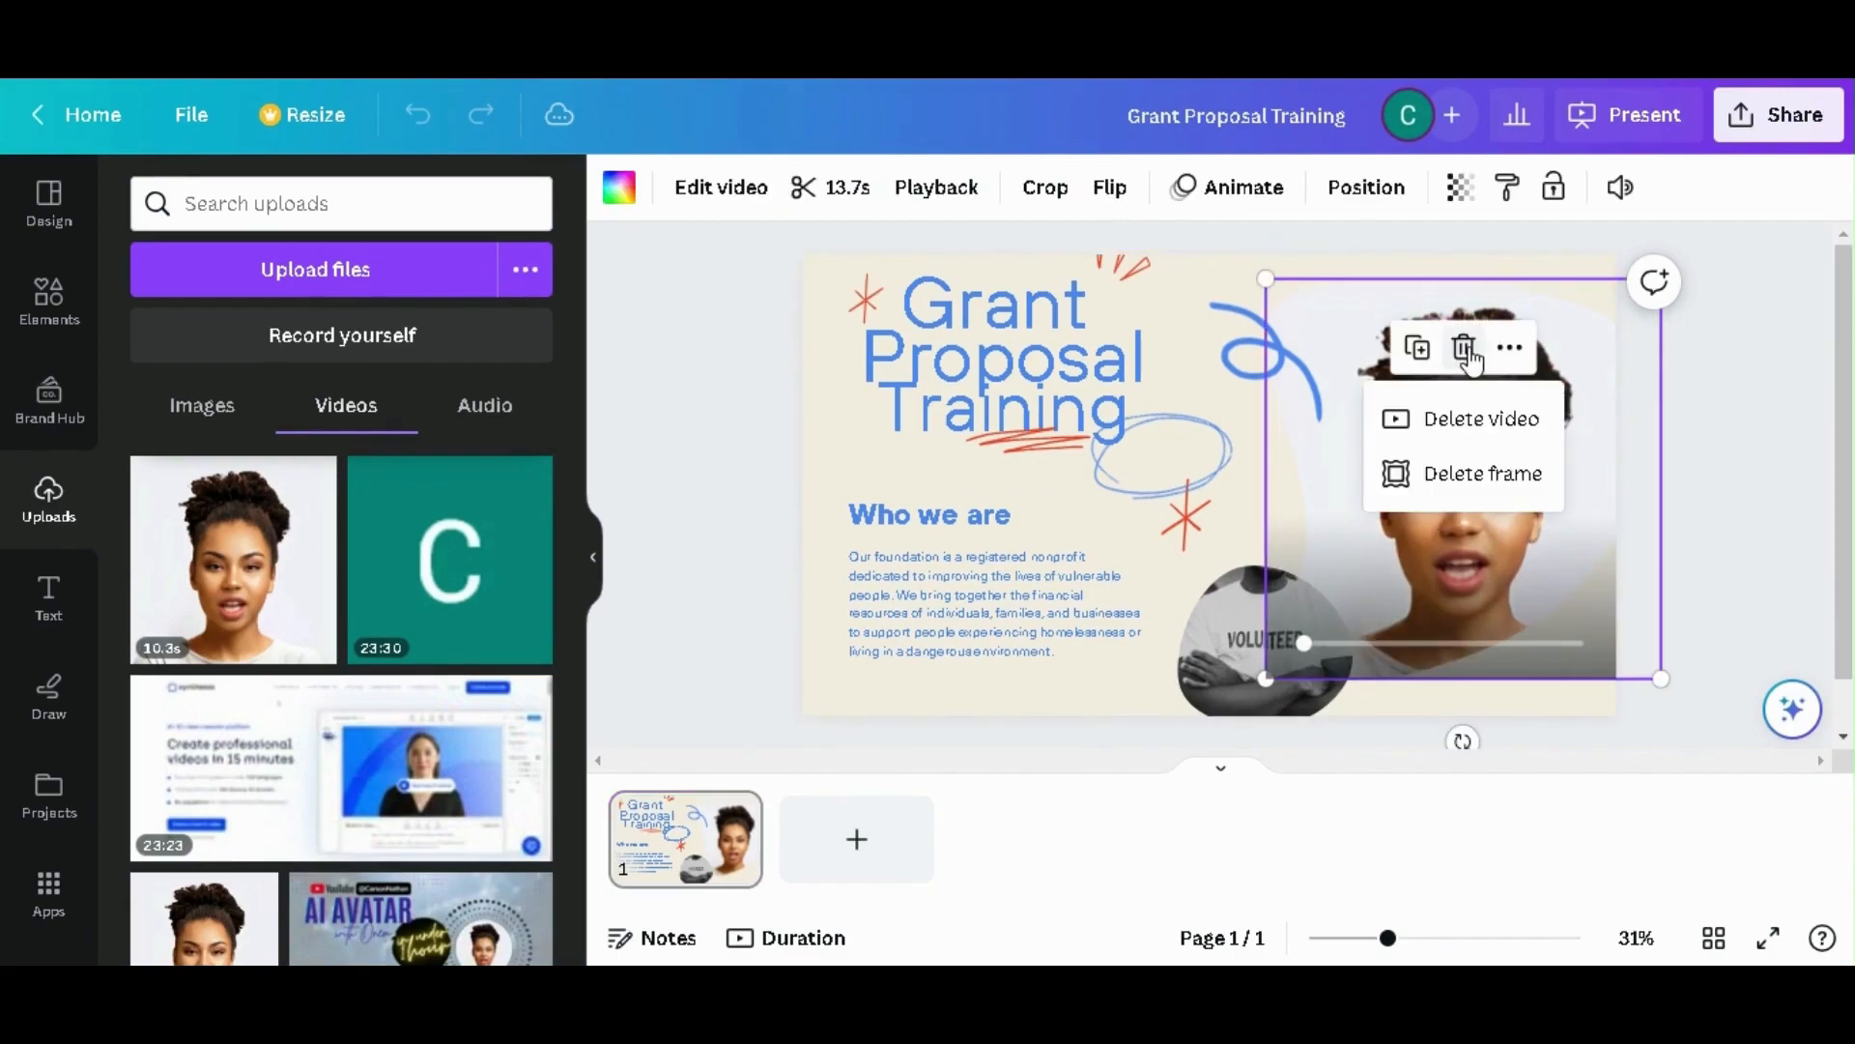
{"action": "left_click", "coordinate": [1476, 426]}
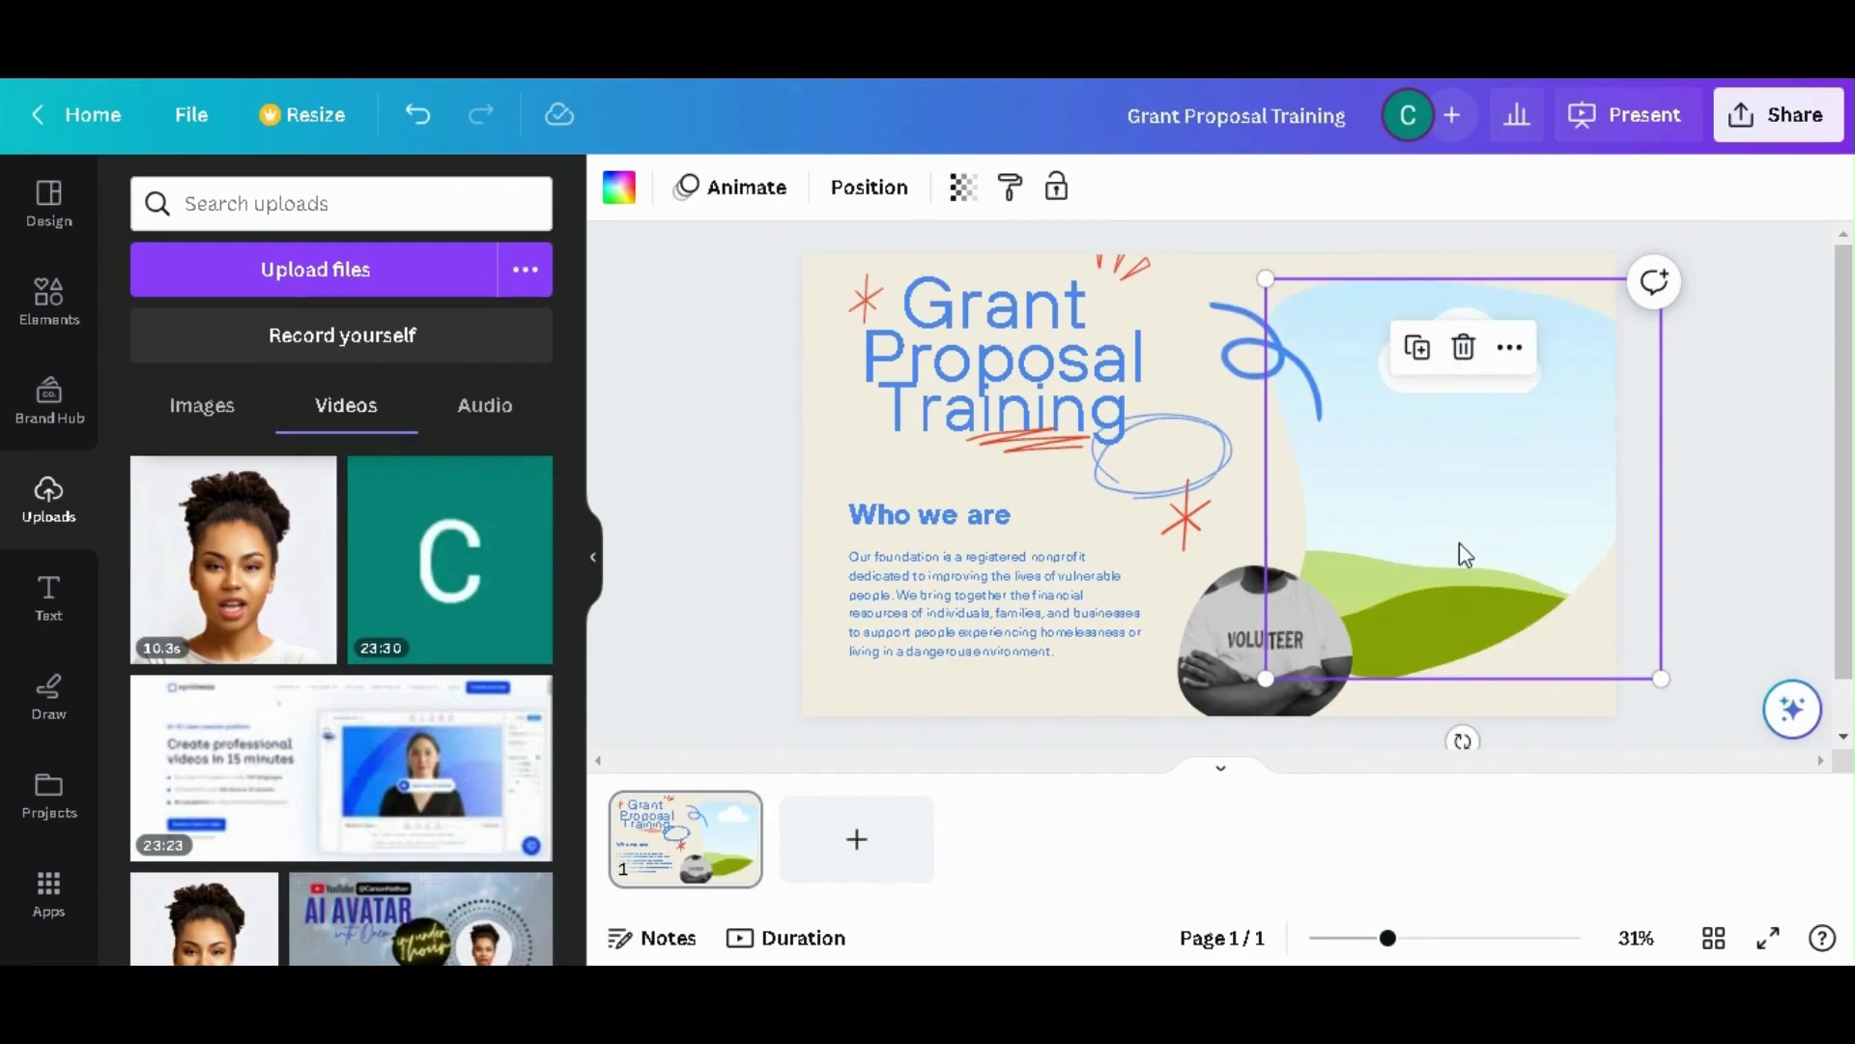